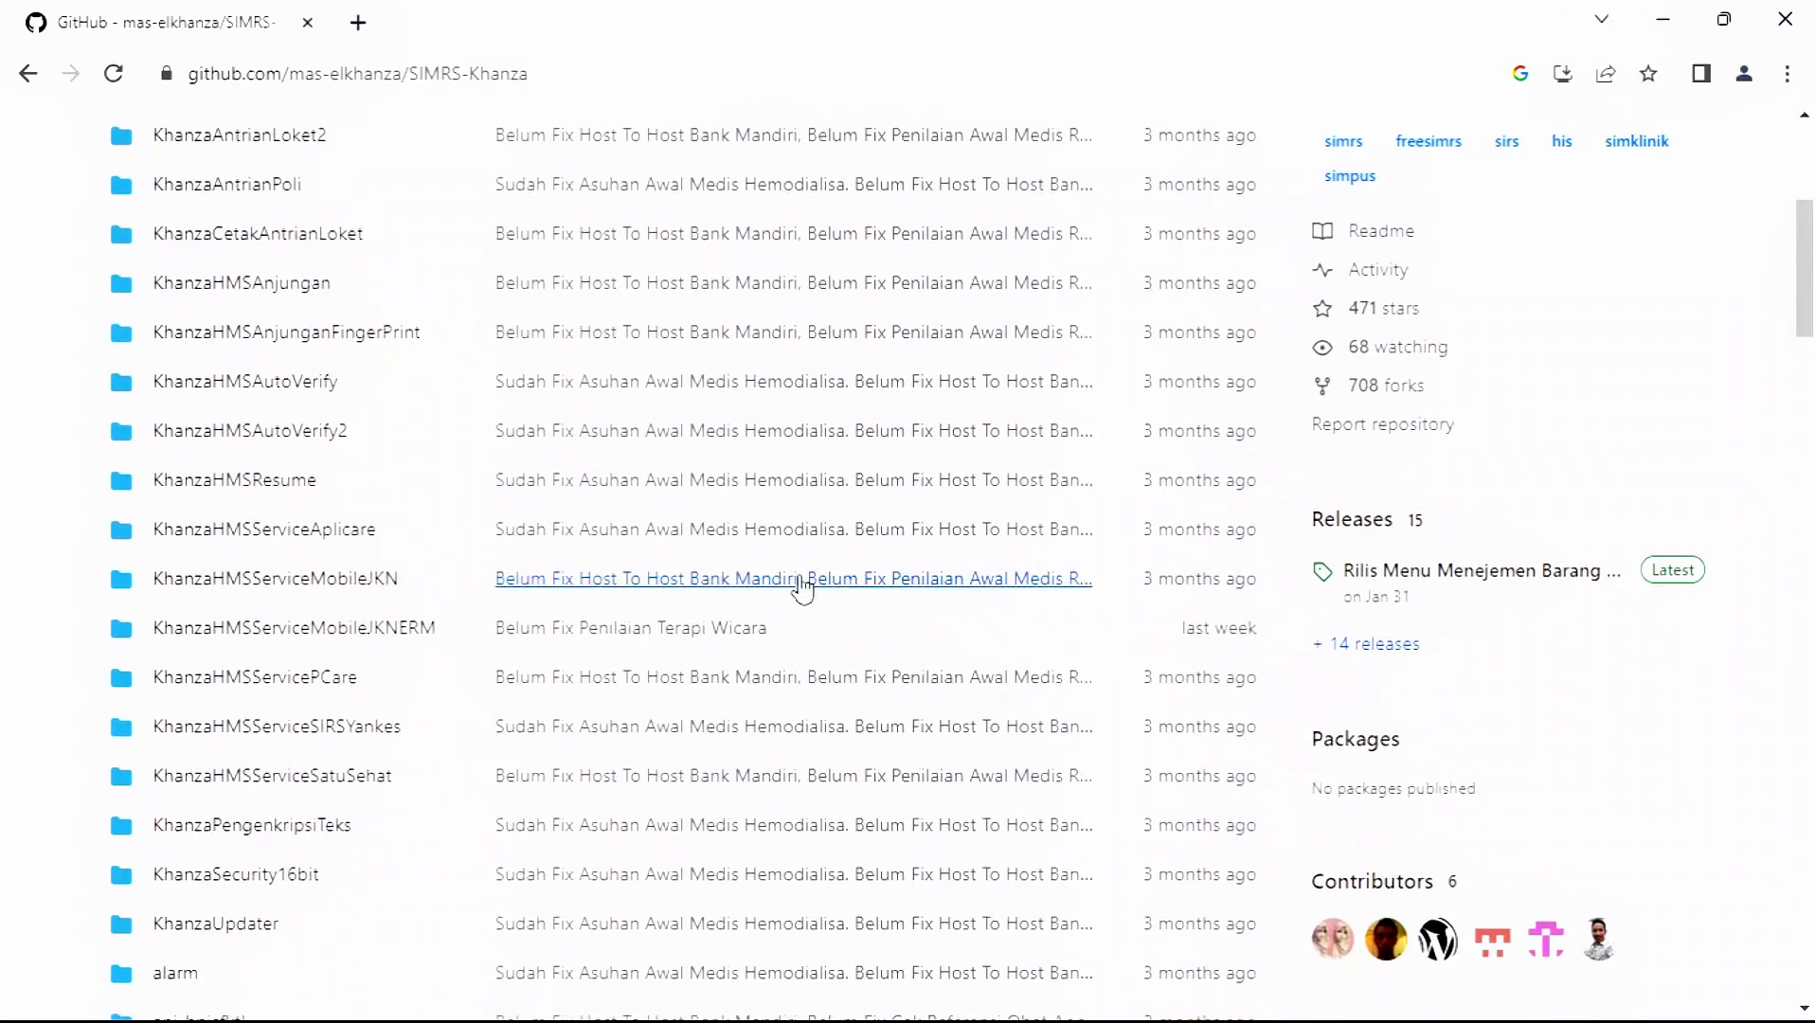
scroll(800, 590, down, 10)
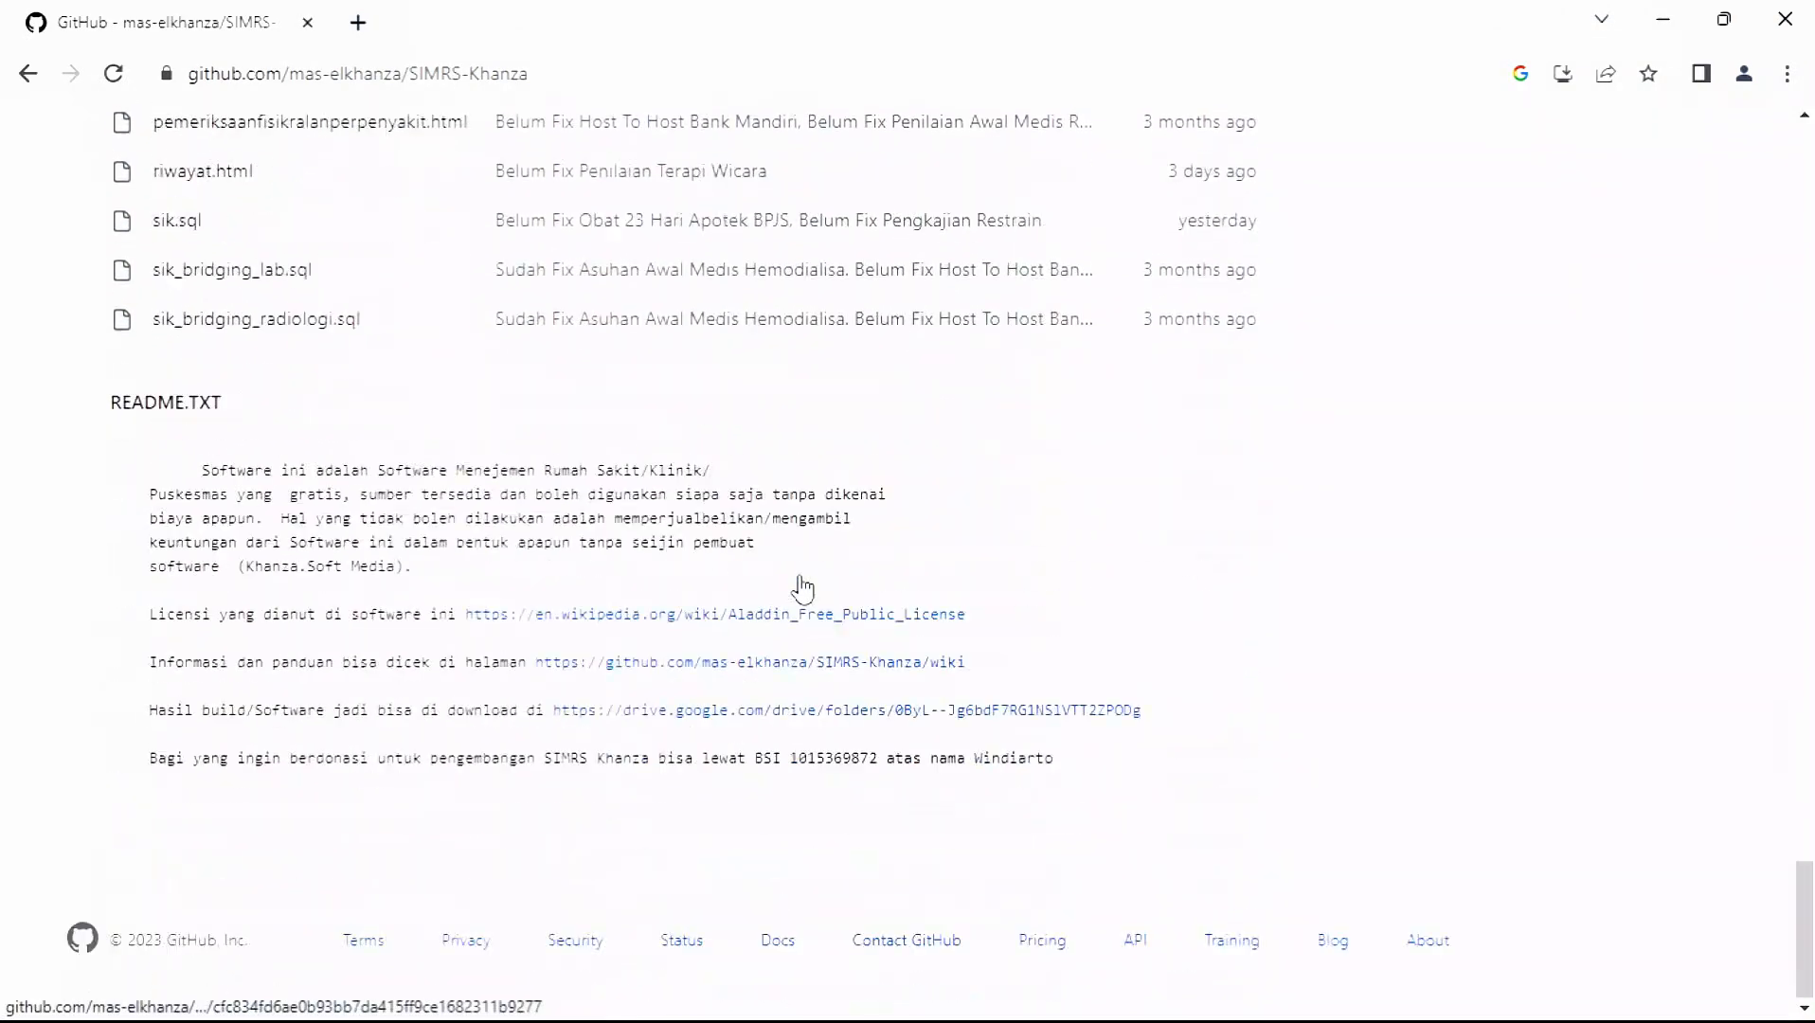
- Follow the drive.google.com download link in the SIMRS-Khanza README
click(661, 713)
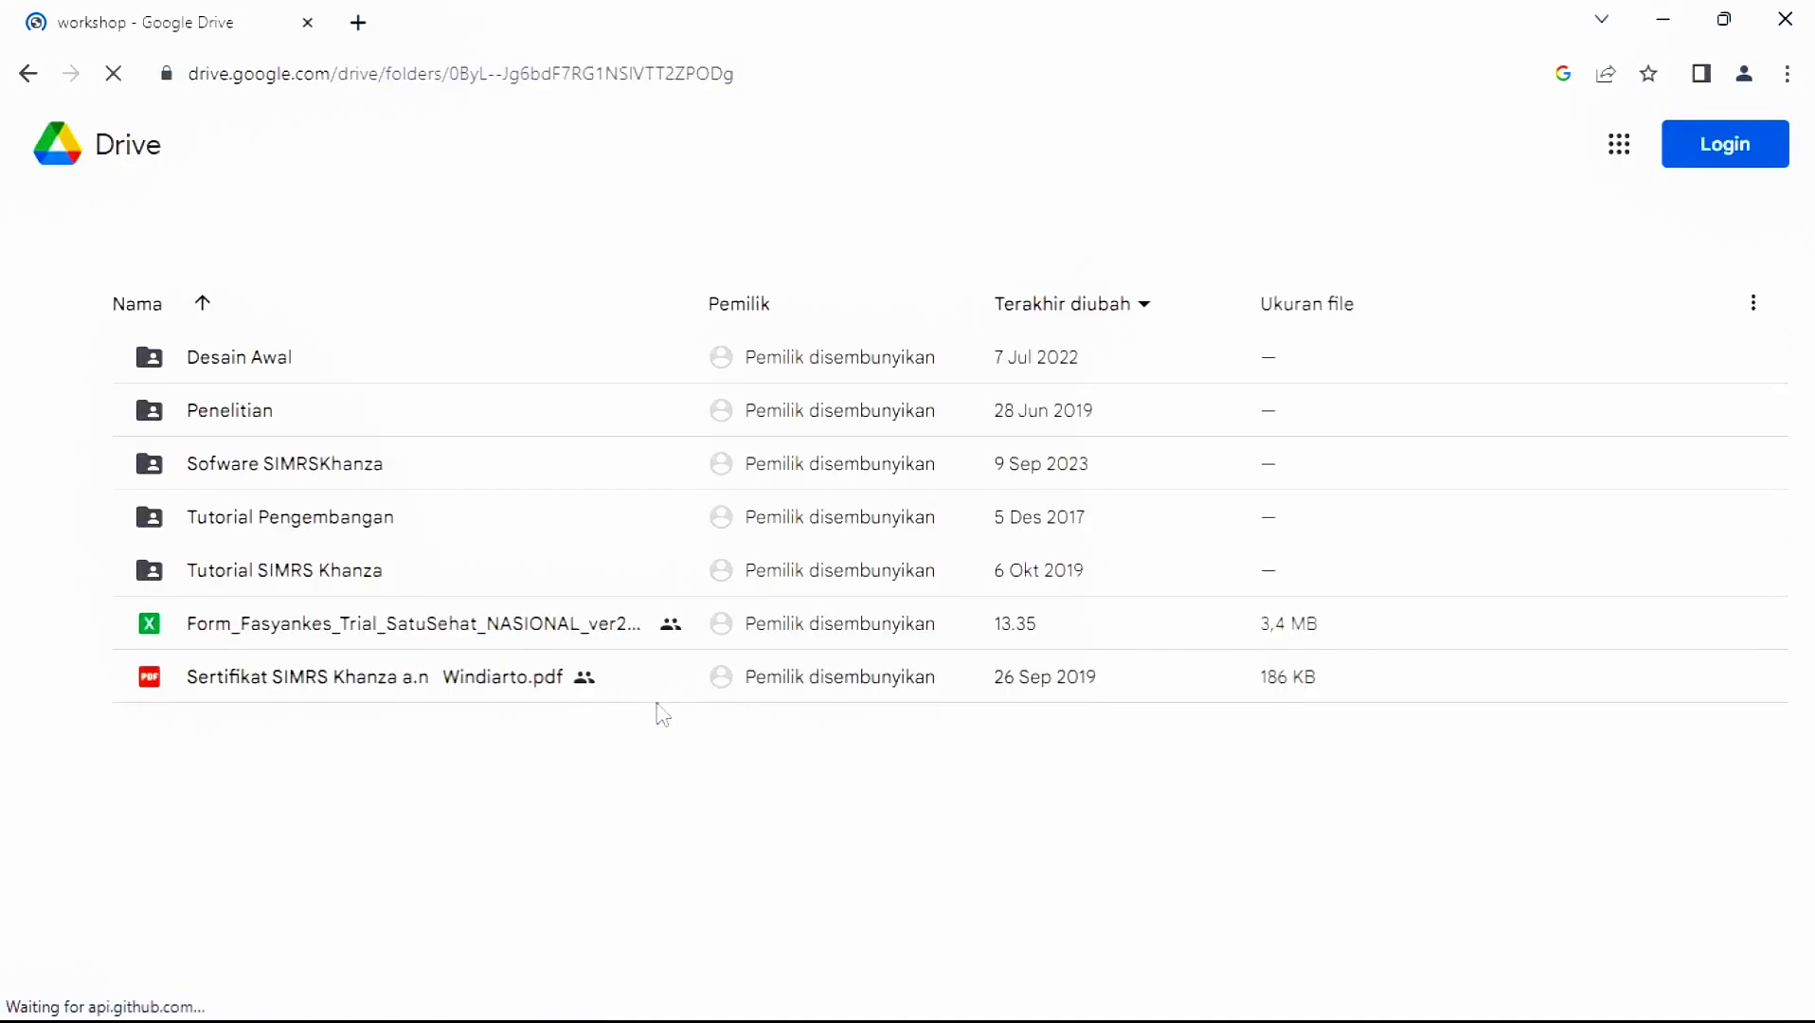
- Download the KhanzaHMSWindows folder from Sofware SIMRSKhanza as a zip and dismiss the promo card
double_click(342, 471)
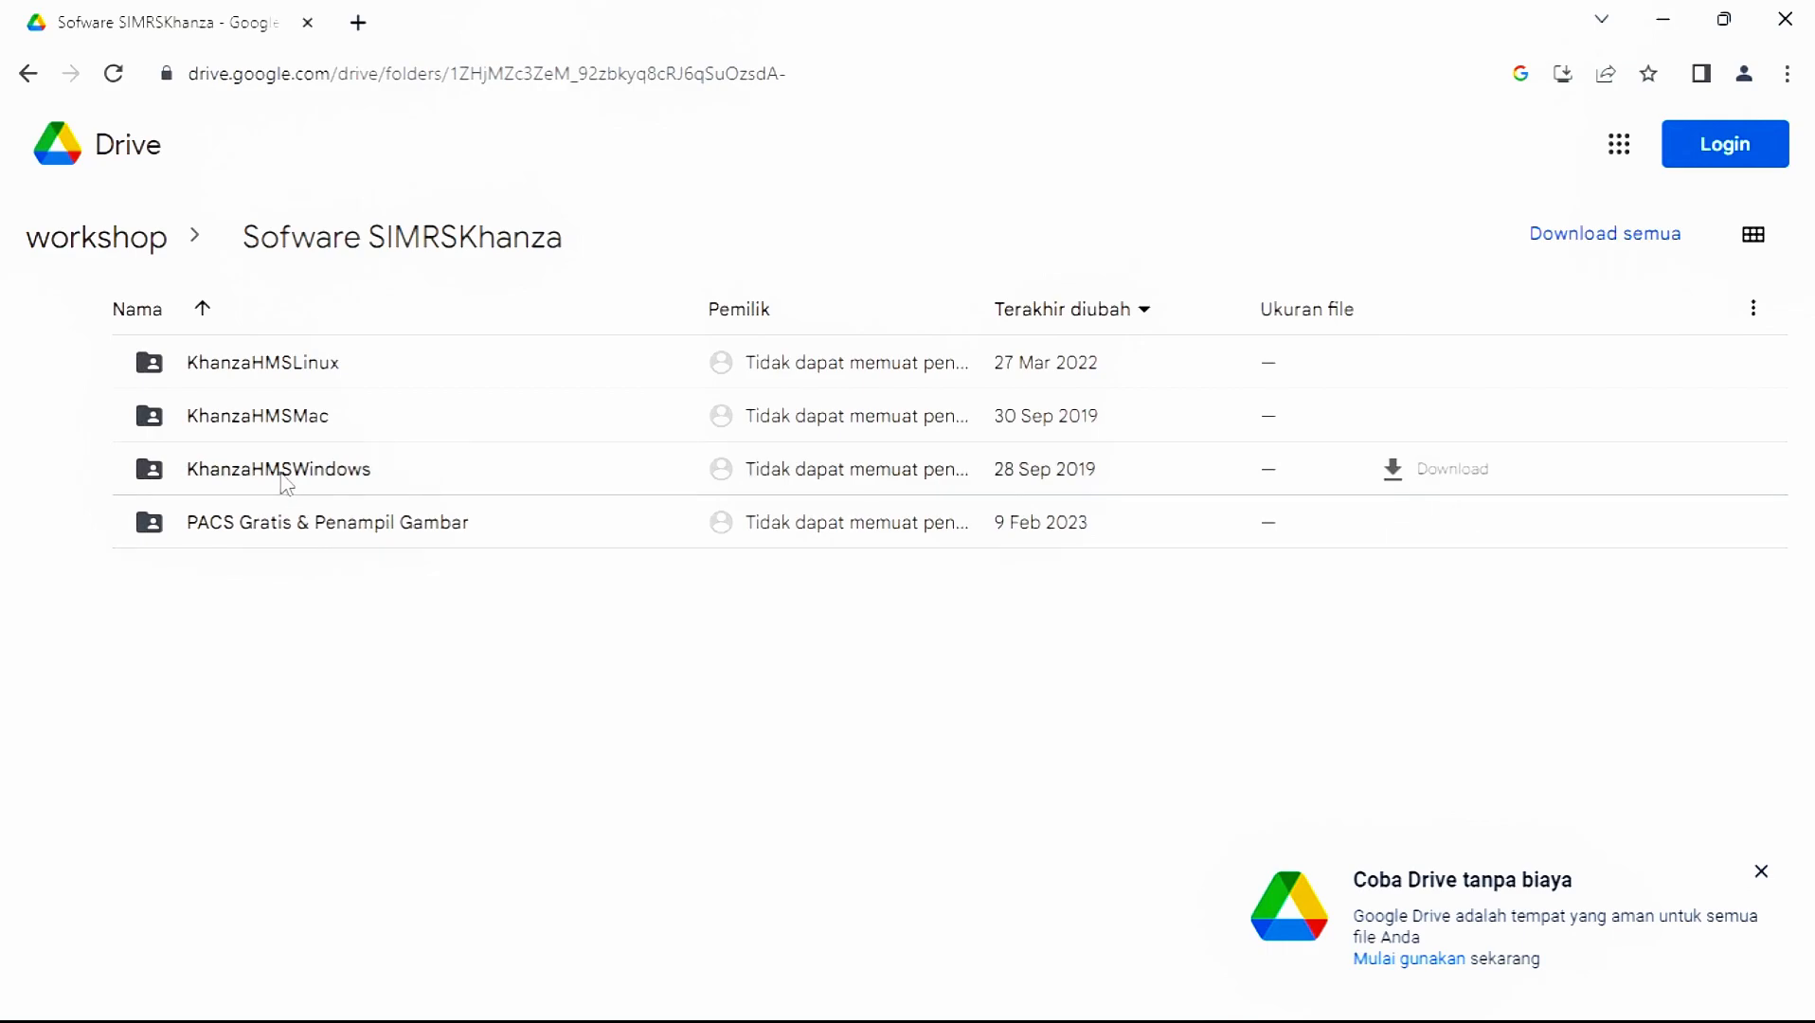
double_click(286, 483)
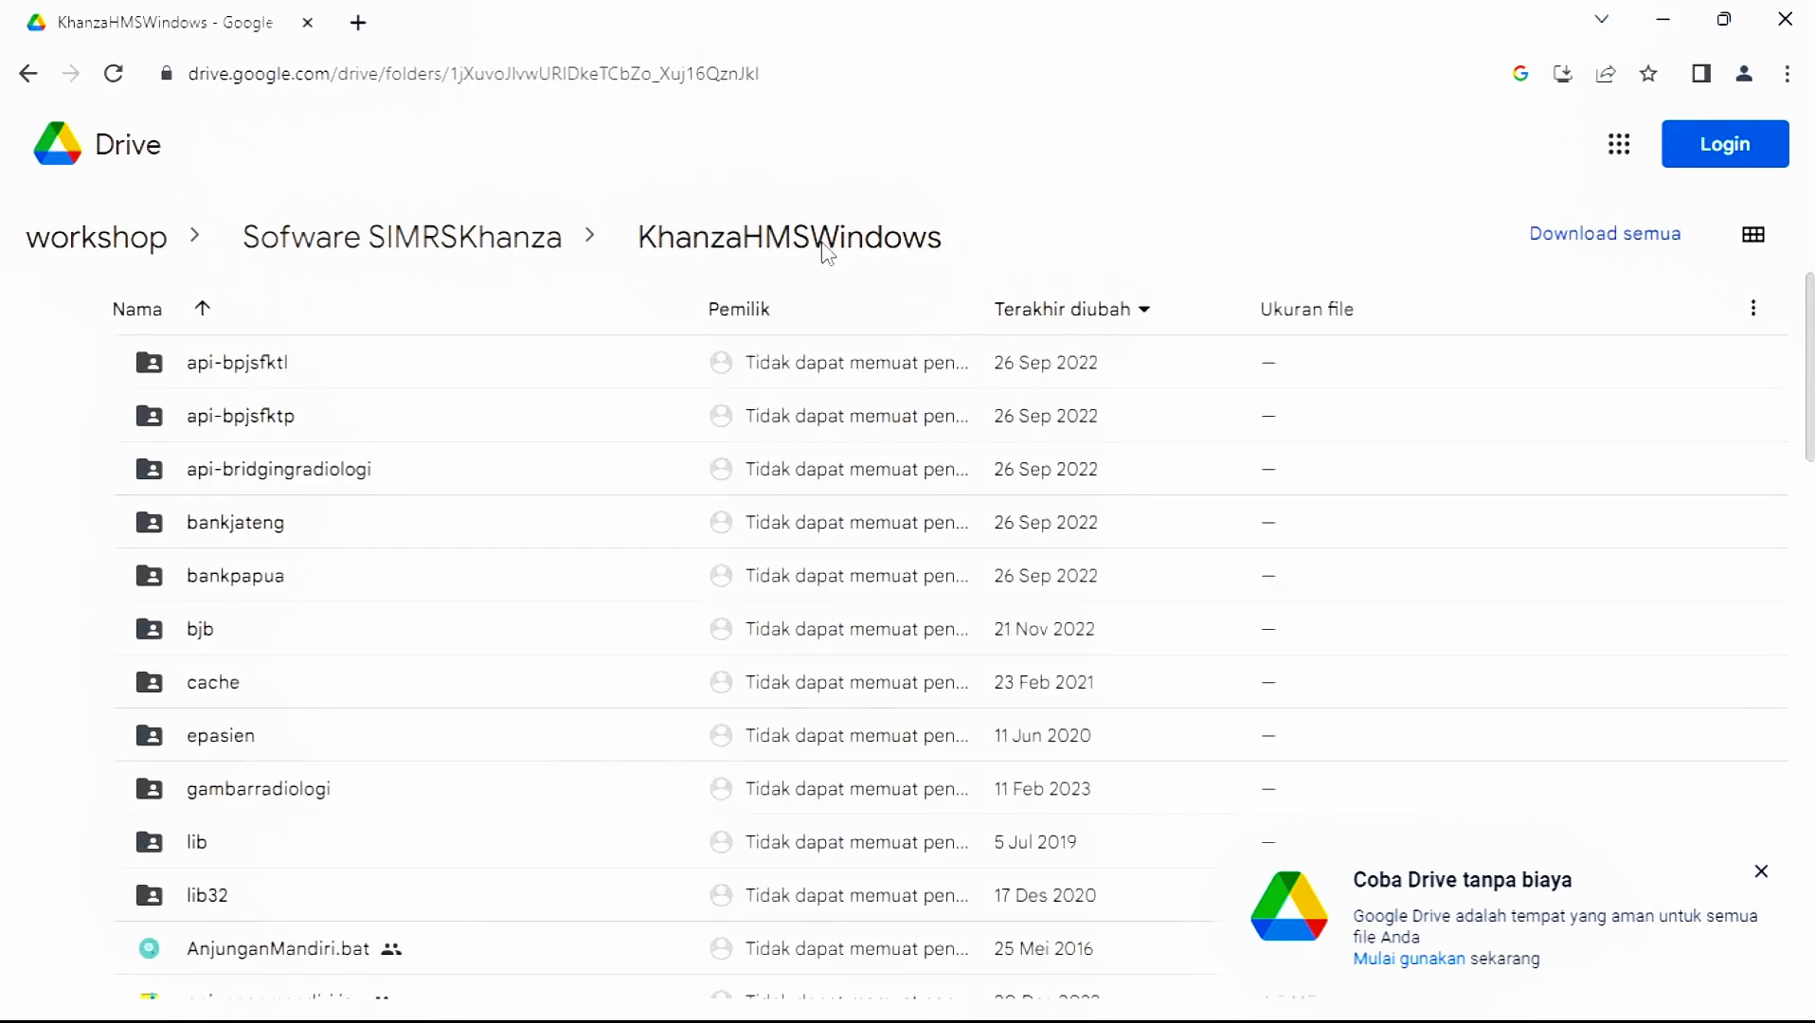
click(559, 251)
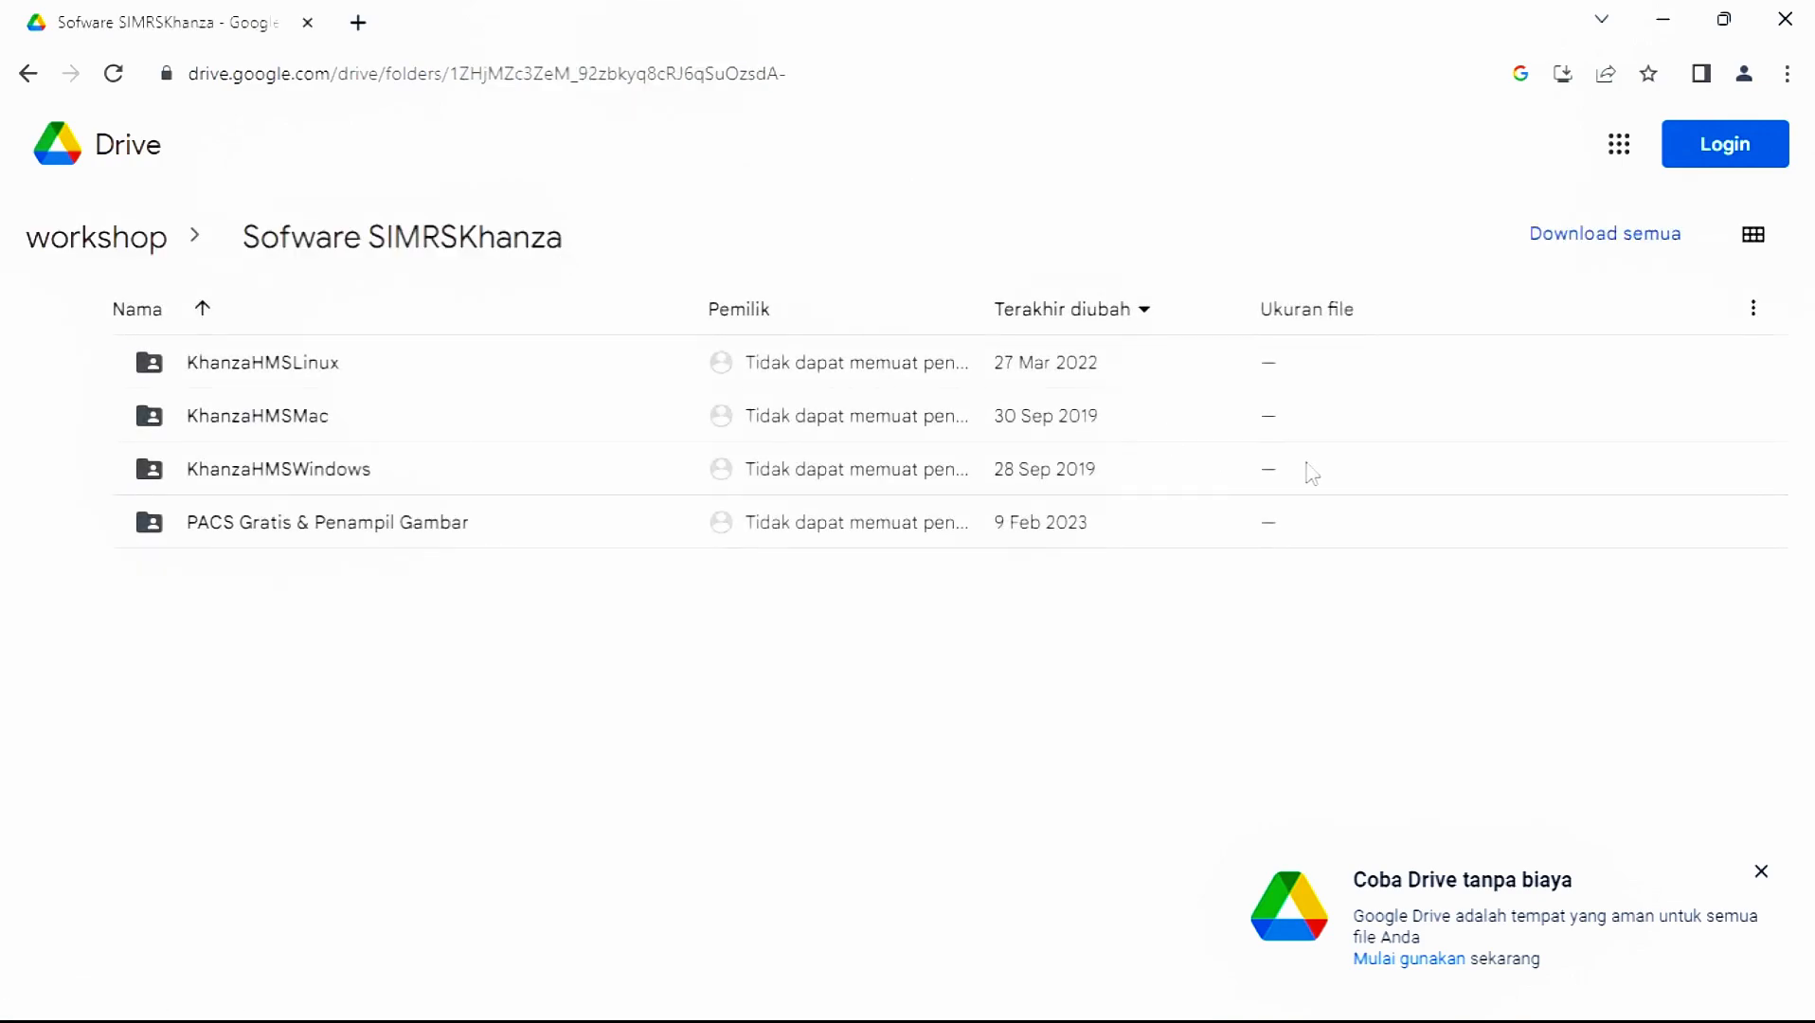
click(1435, 470)
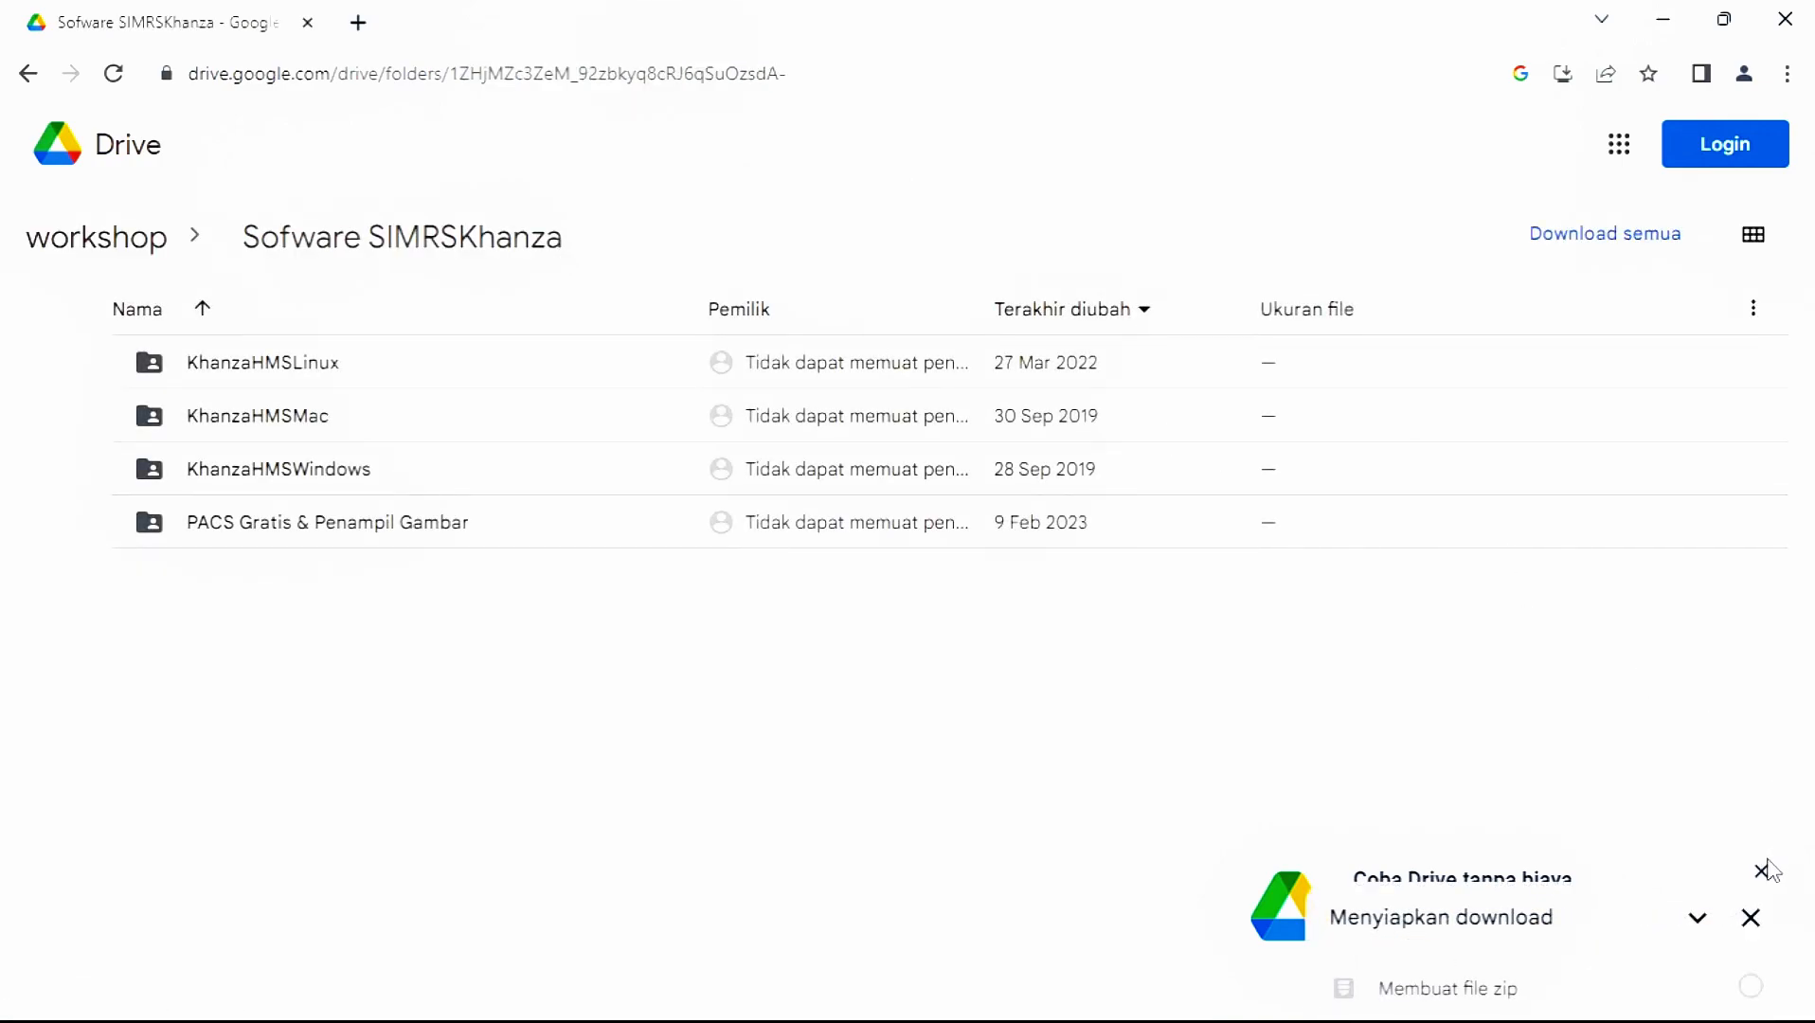
click(1762, 873)
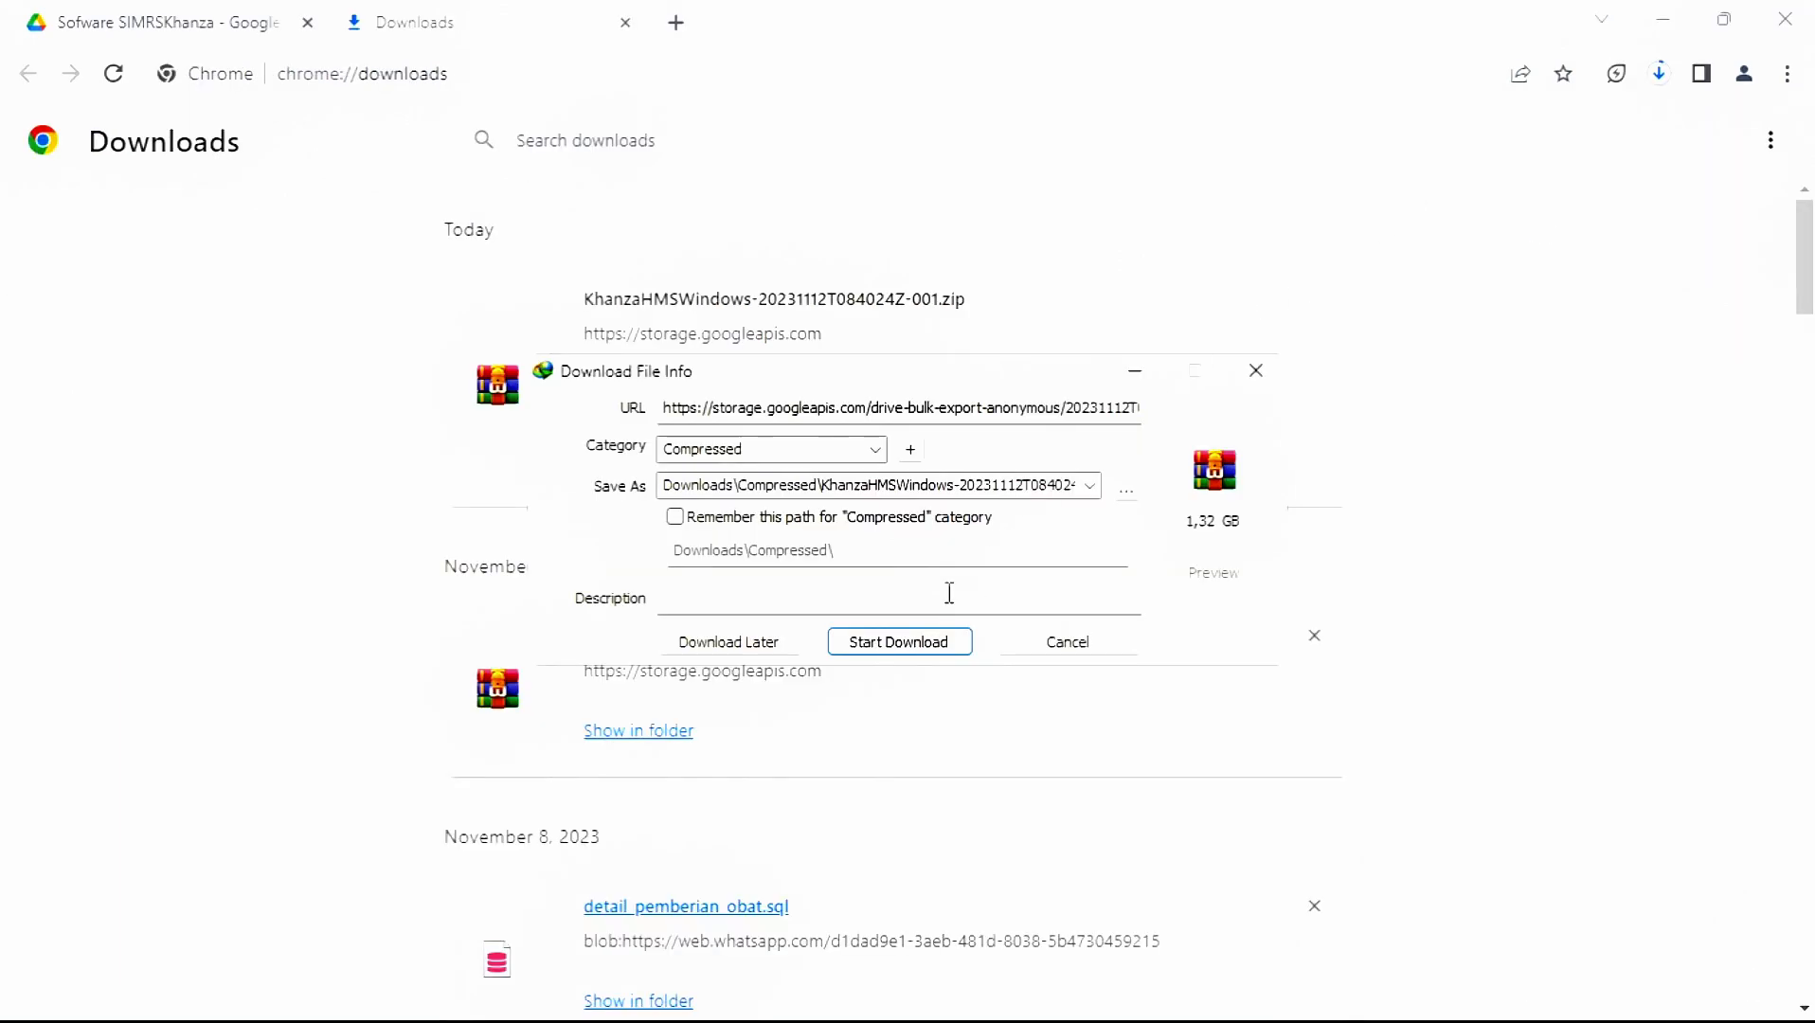
- Download the 1,32 GB KhanzaHMSWindows zip and open its Downloads\Compressed folder
click(898, 642)
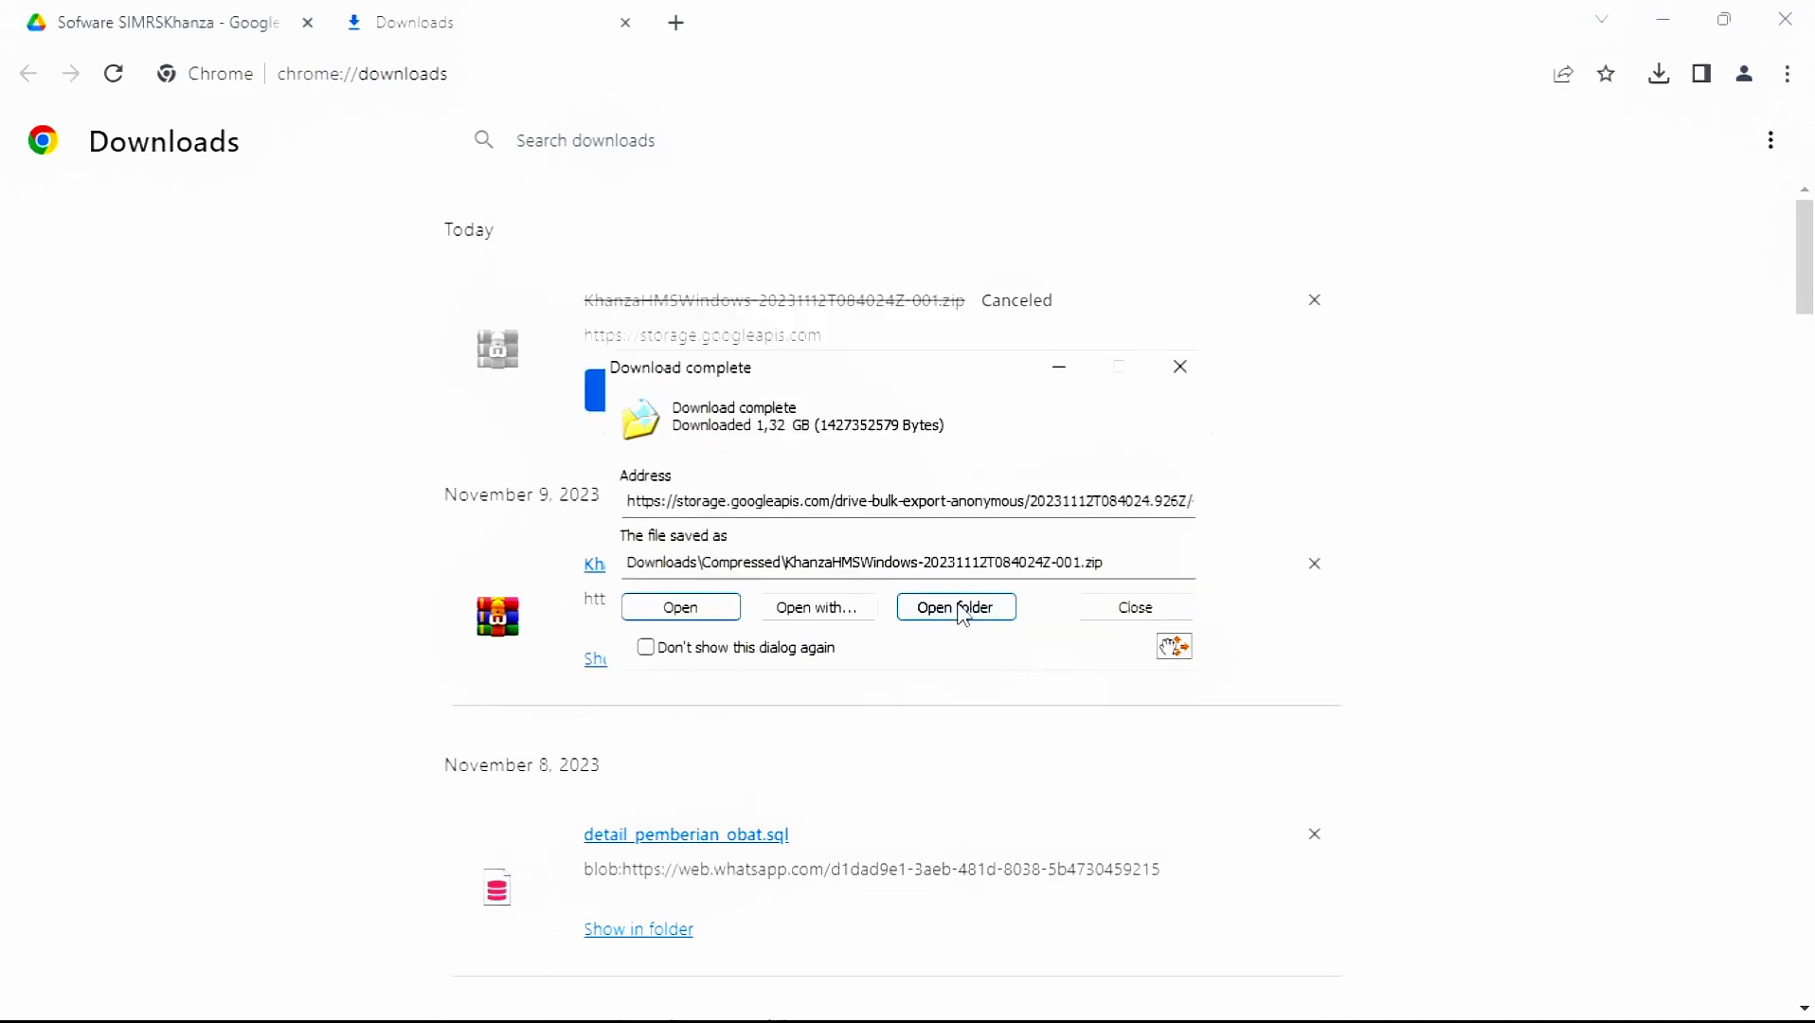
click(959, 608)
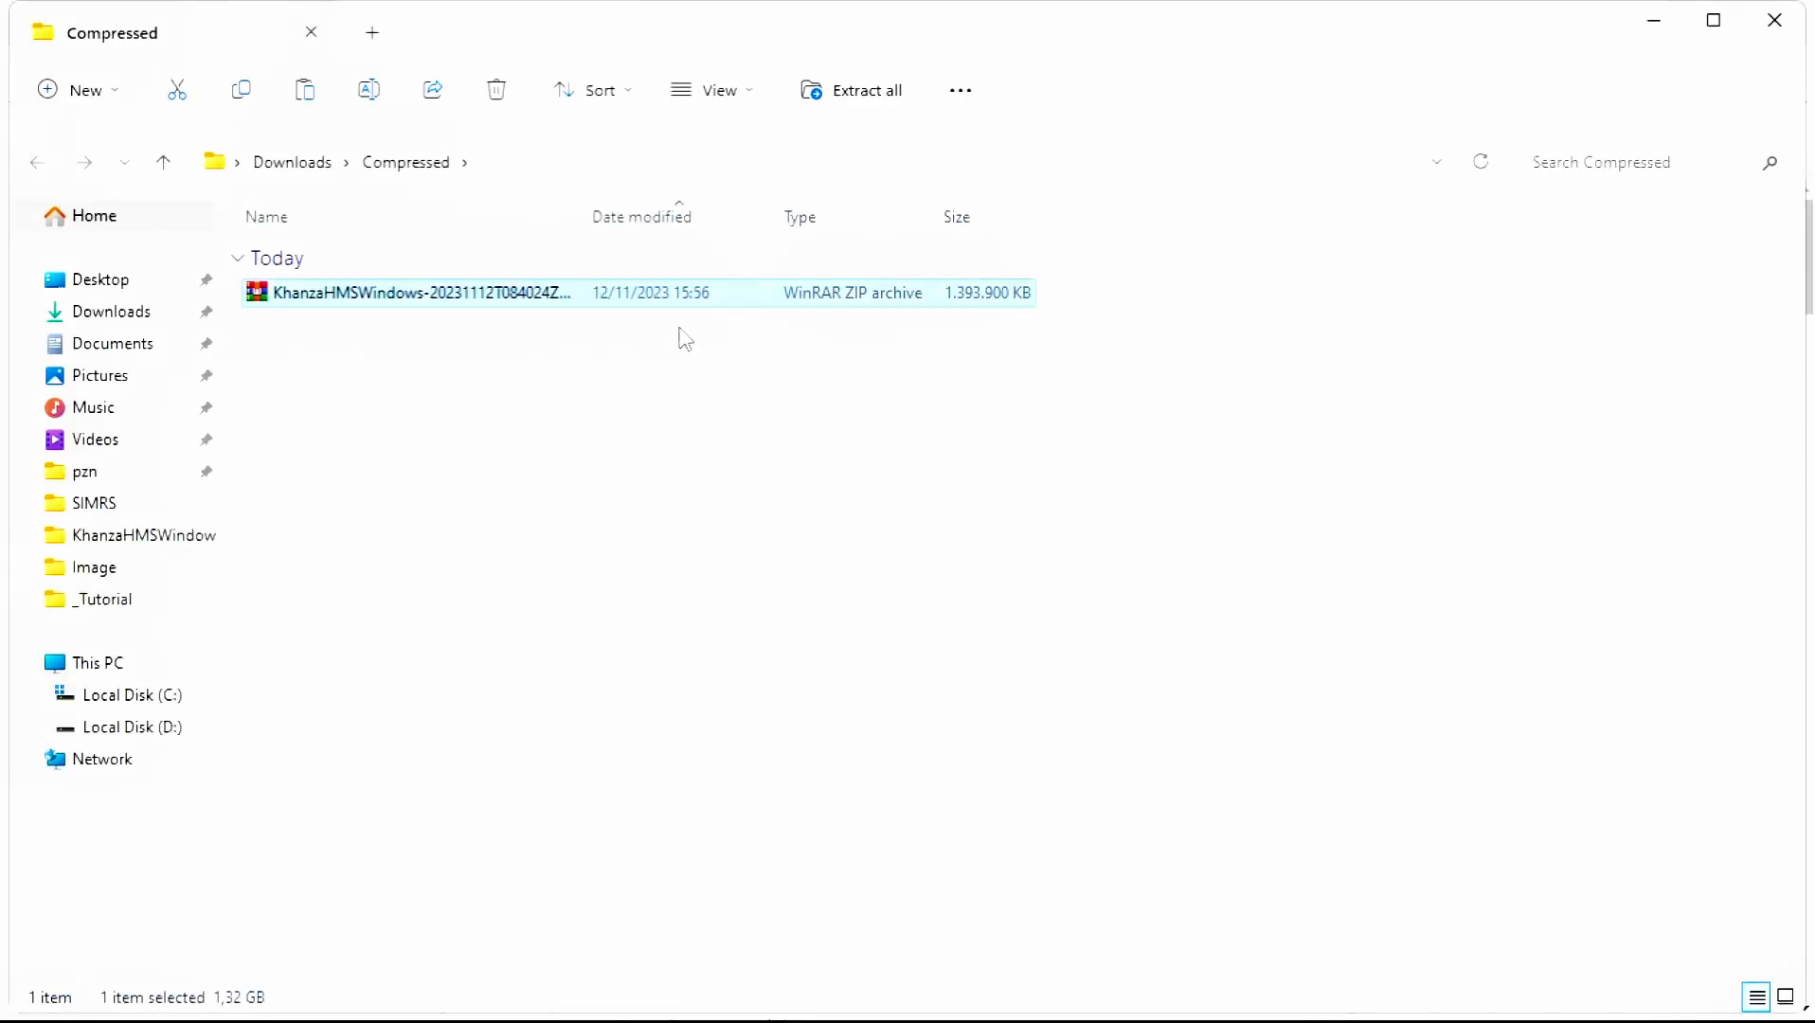
- Extract the KhanzaHMSWindows zip into a new folder using WinRAR's Extract files
right_click(483, 301)
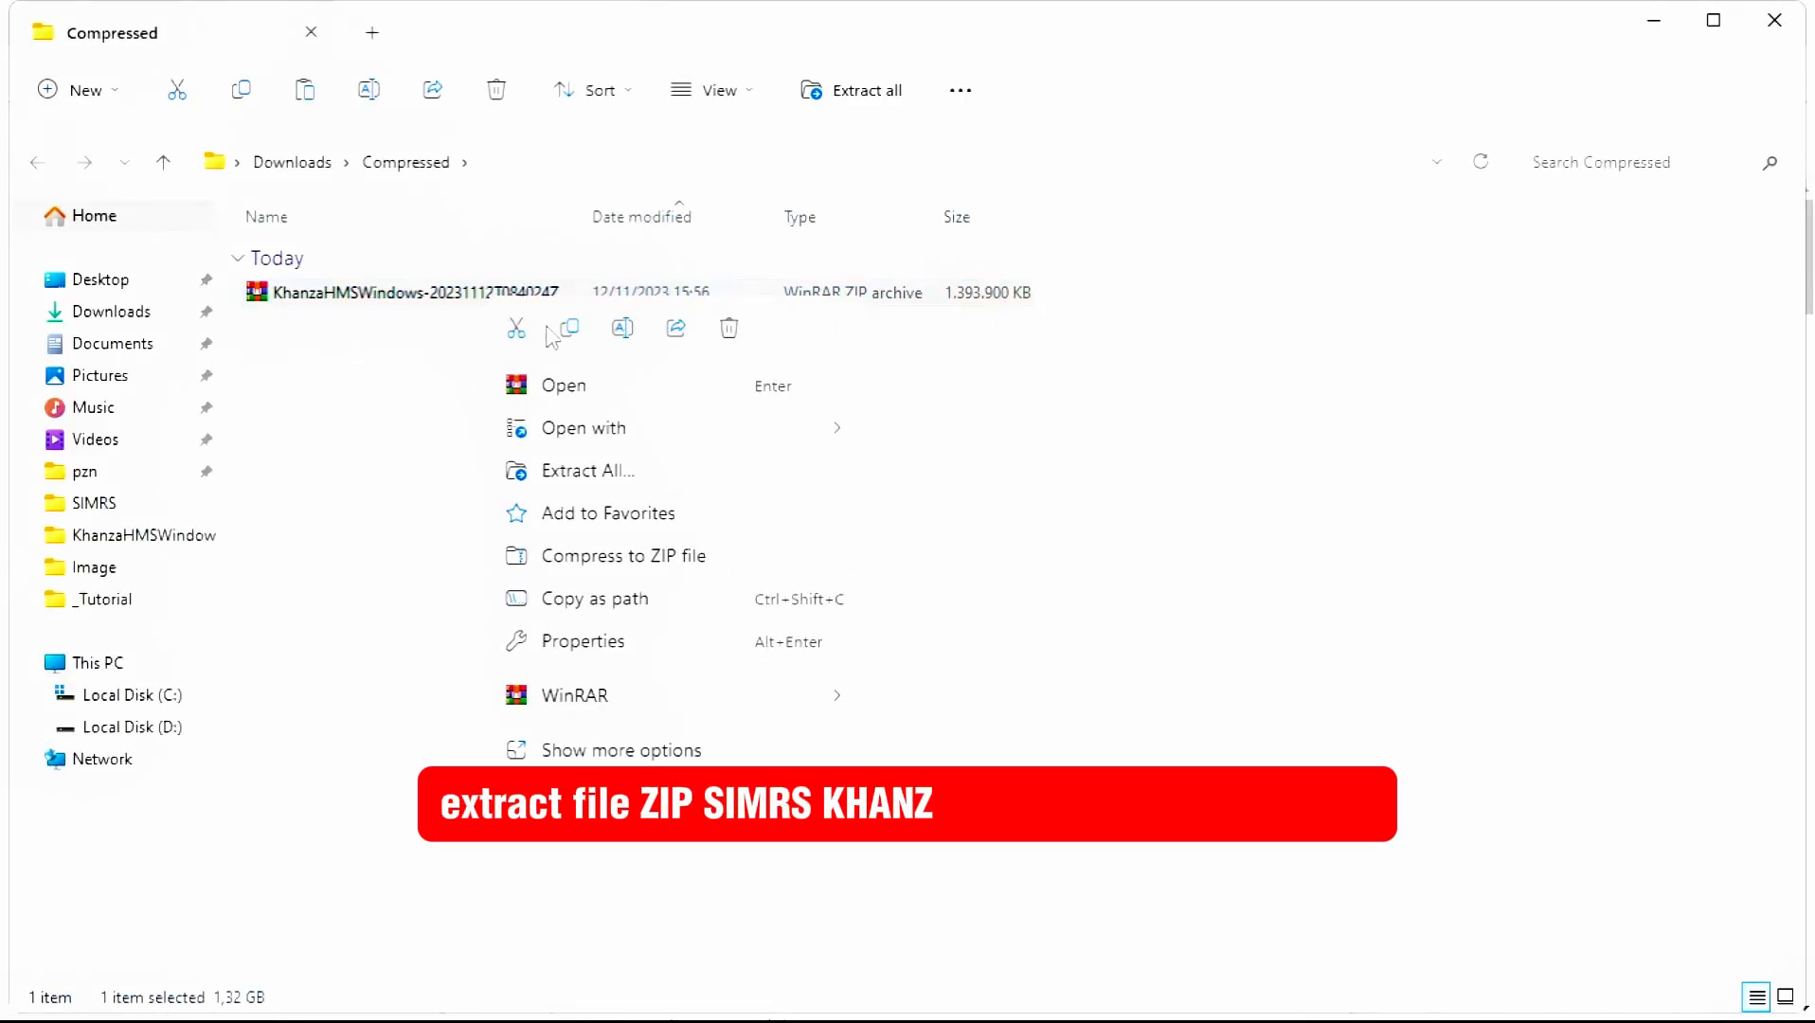
mouse_move(718, 709)
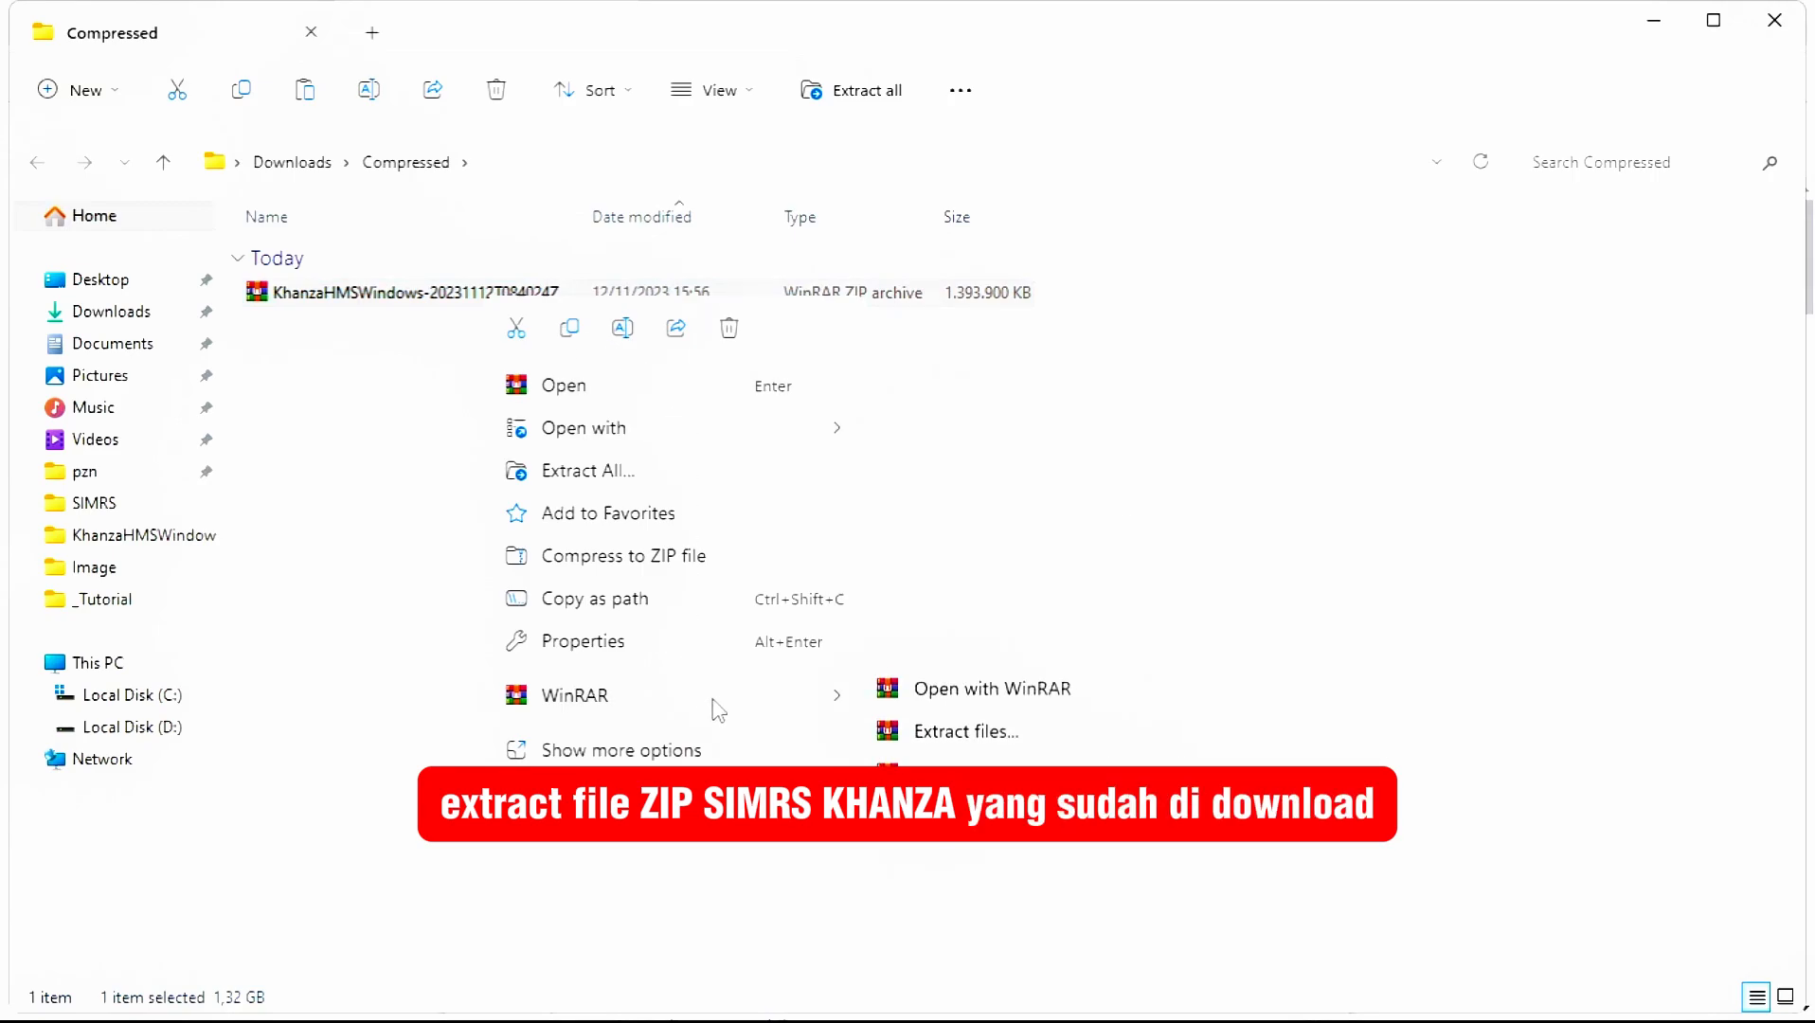
click(1042, 794)
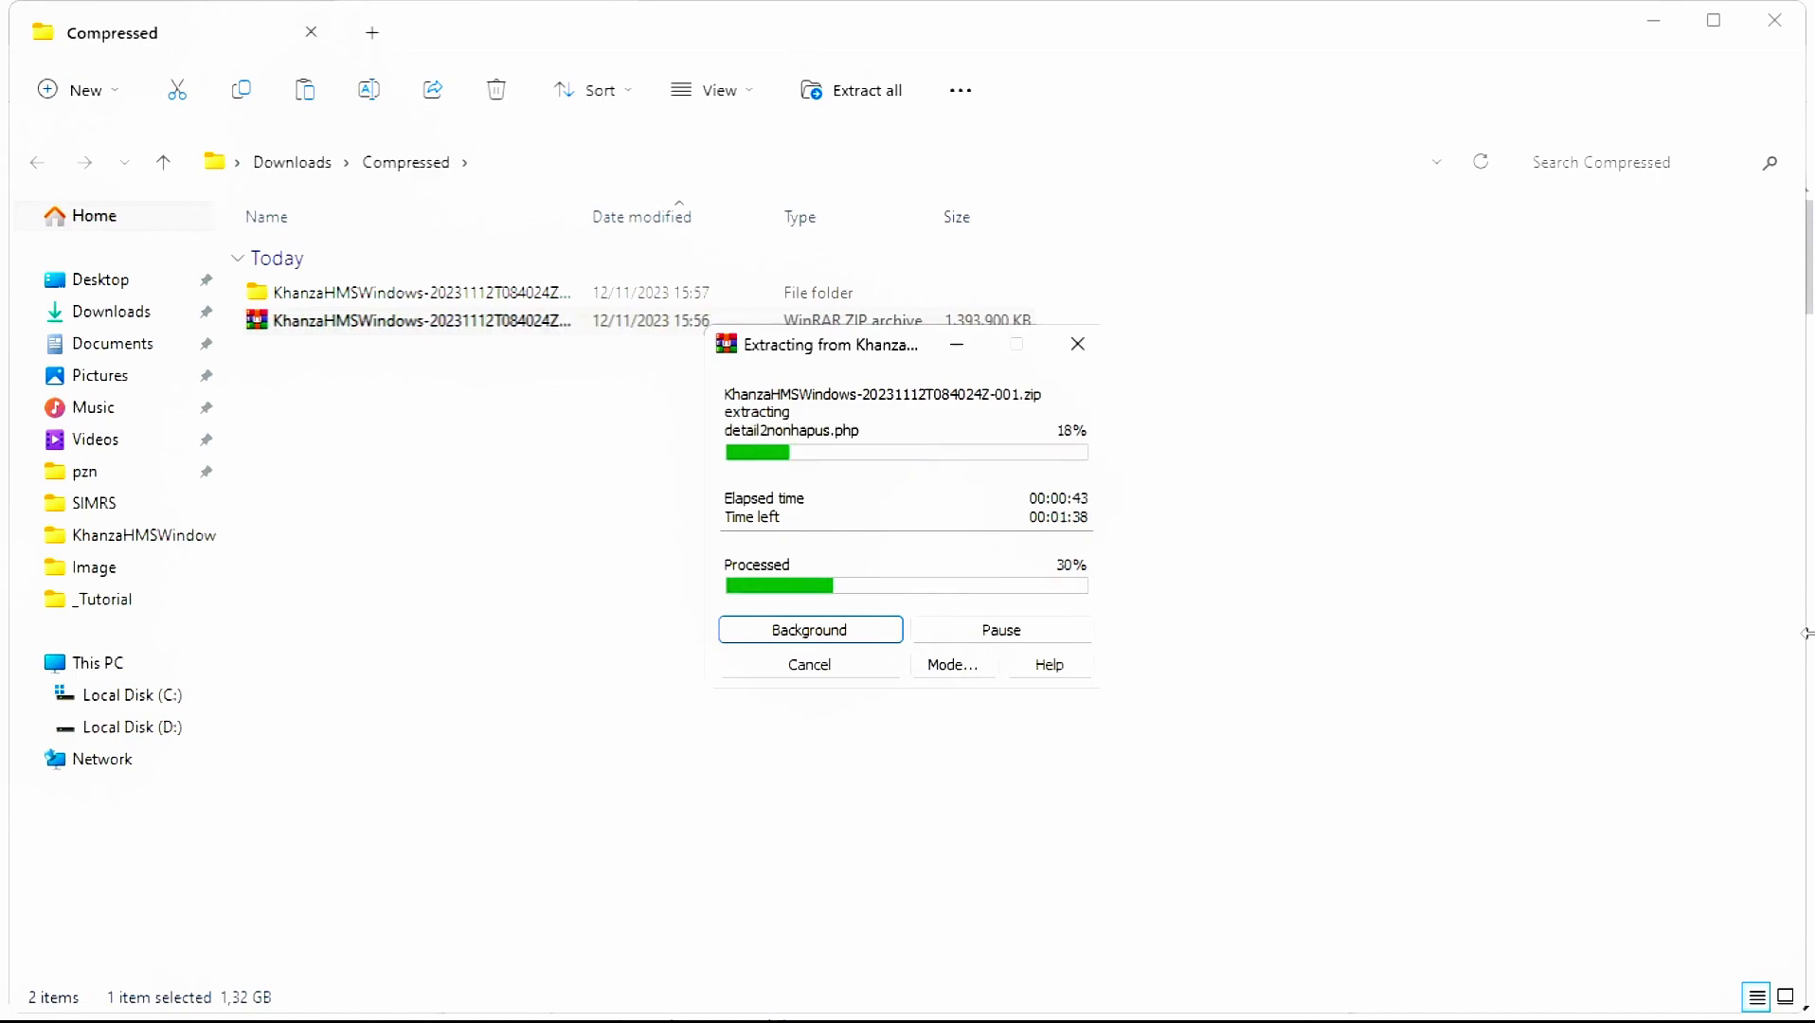
- Rename the extracted folder to SIMRS KHANZA 2023
click(524, 293)
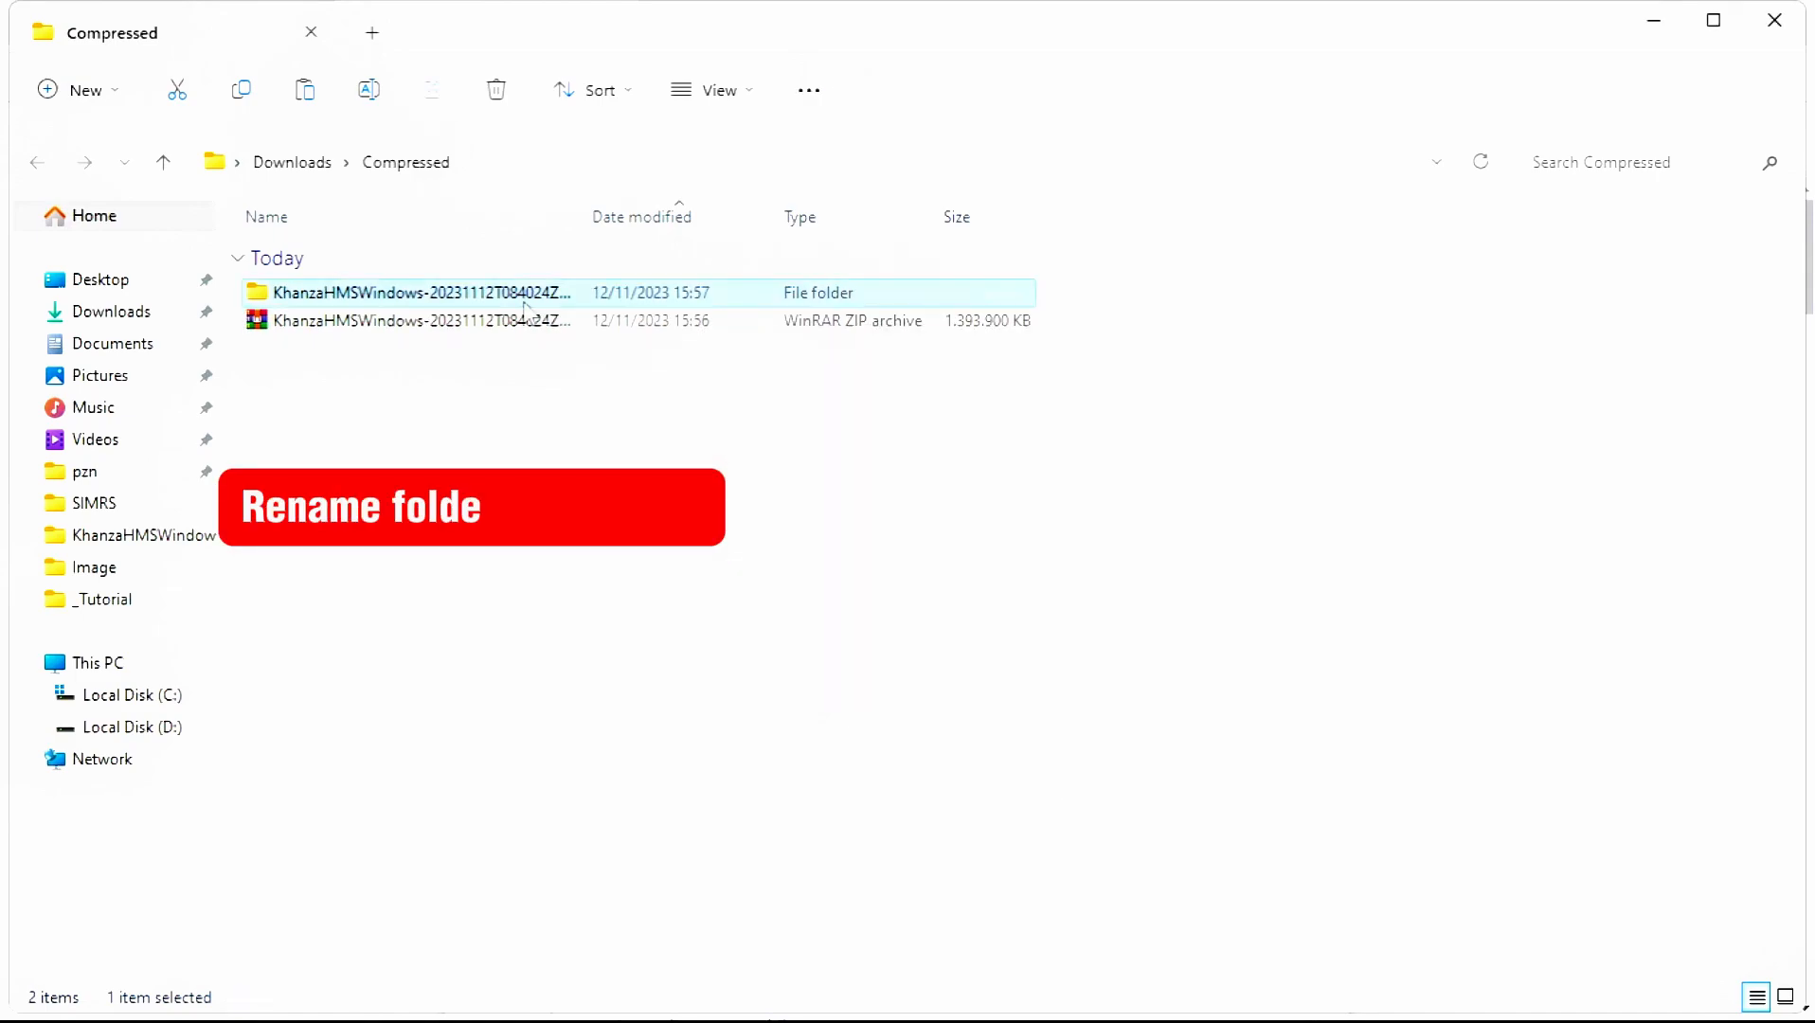
key(F2)
text(SIMRS KH)
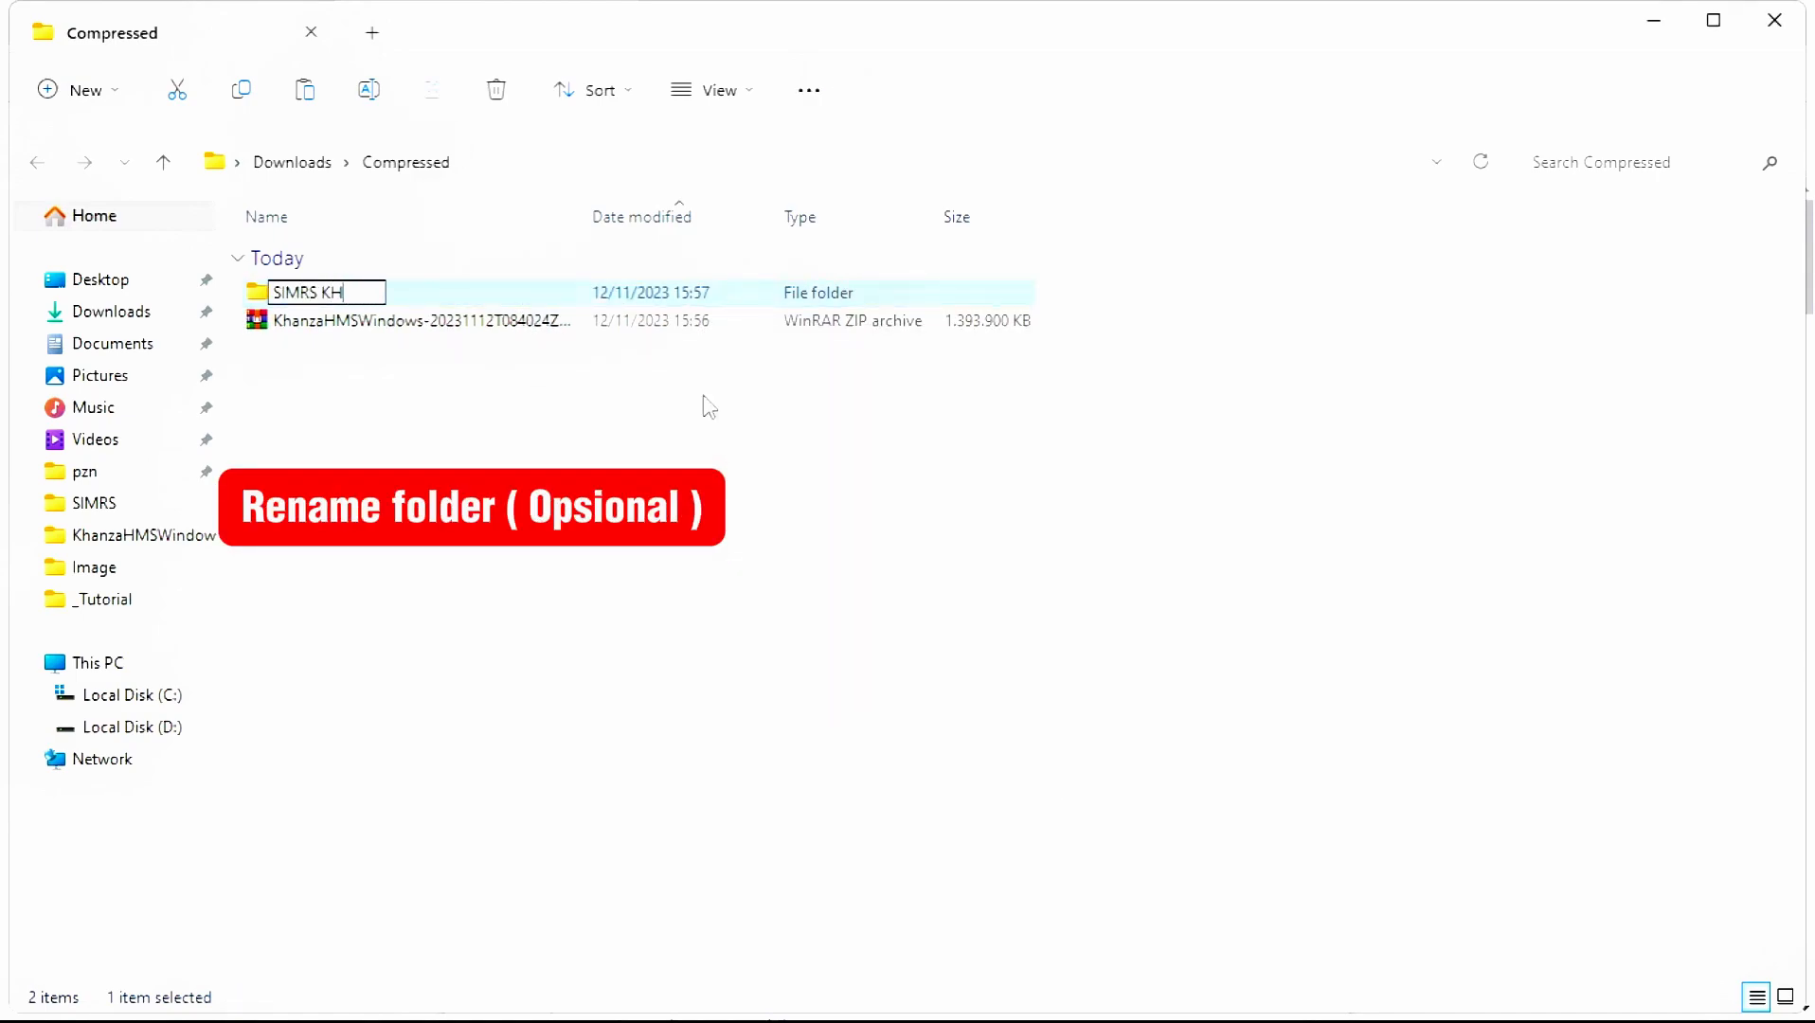
text(ANZA 2023)
key(Return)
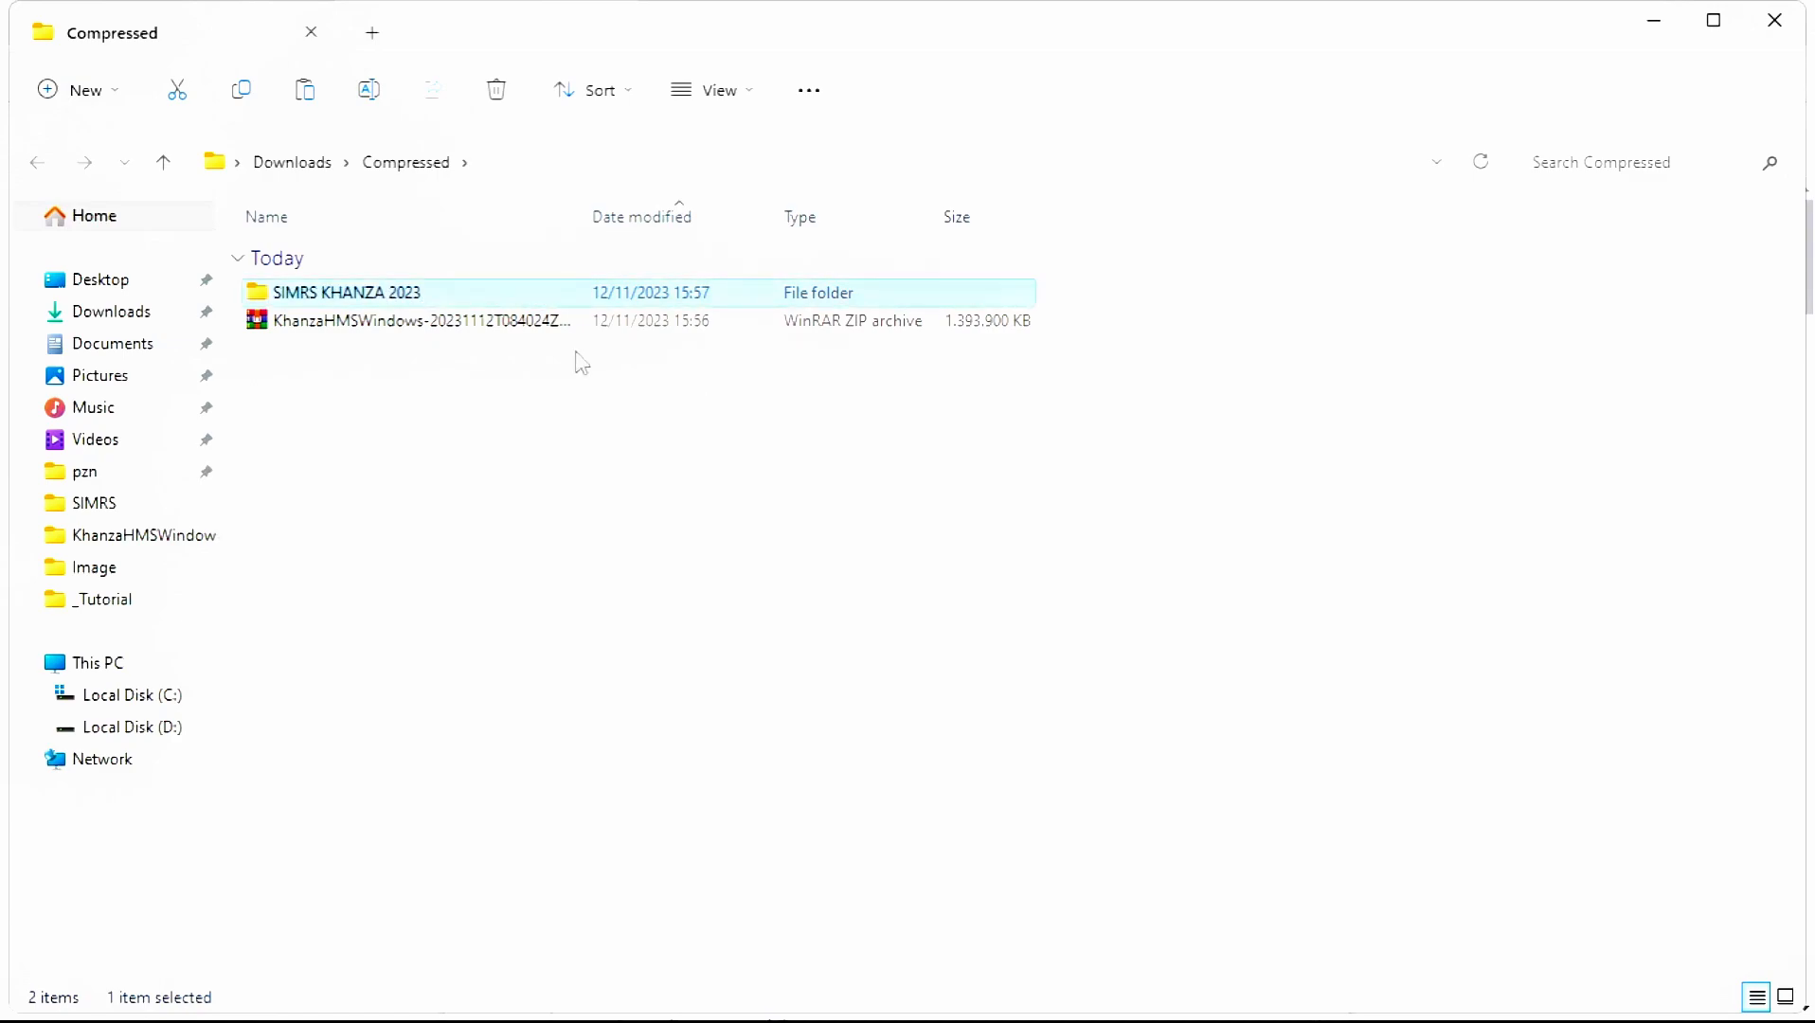
- Create a YT folder in D:\Work and move SIMRS KHANZA 2023 into it
click(126, 350)
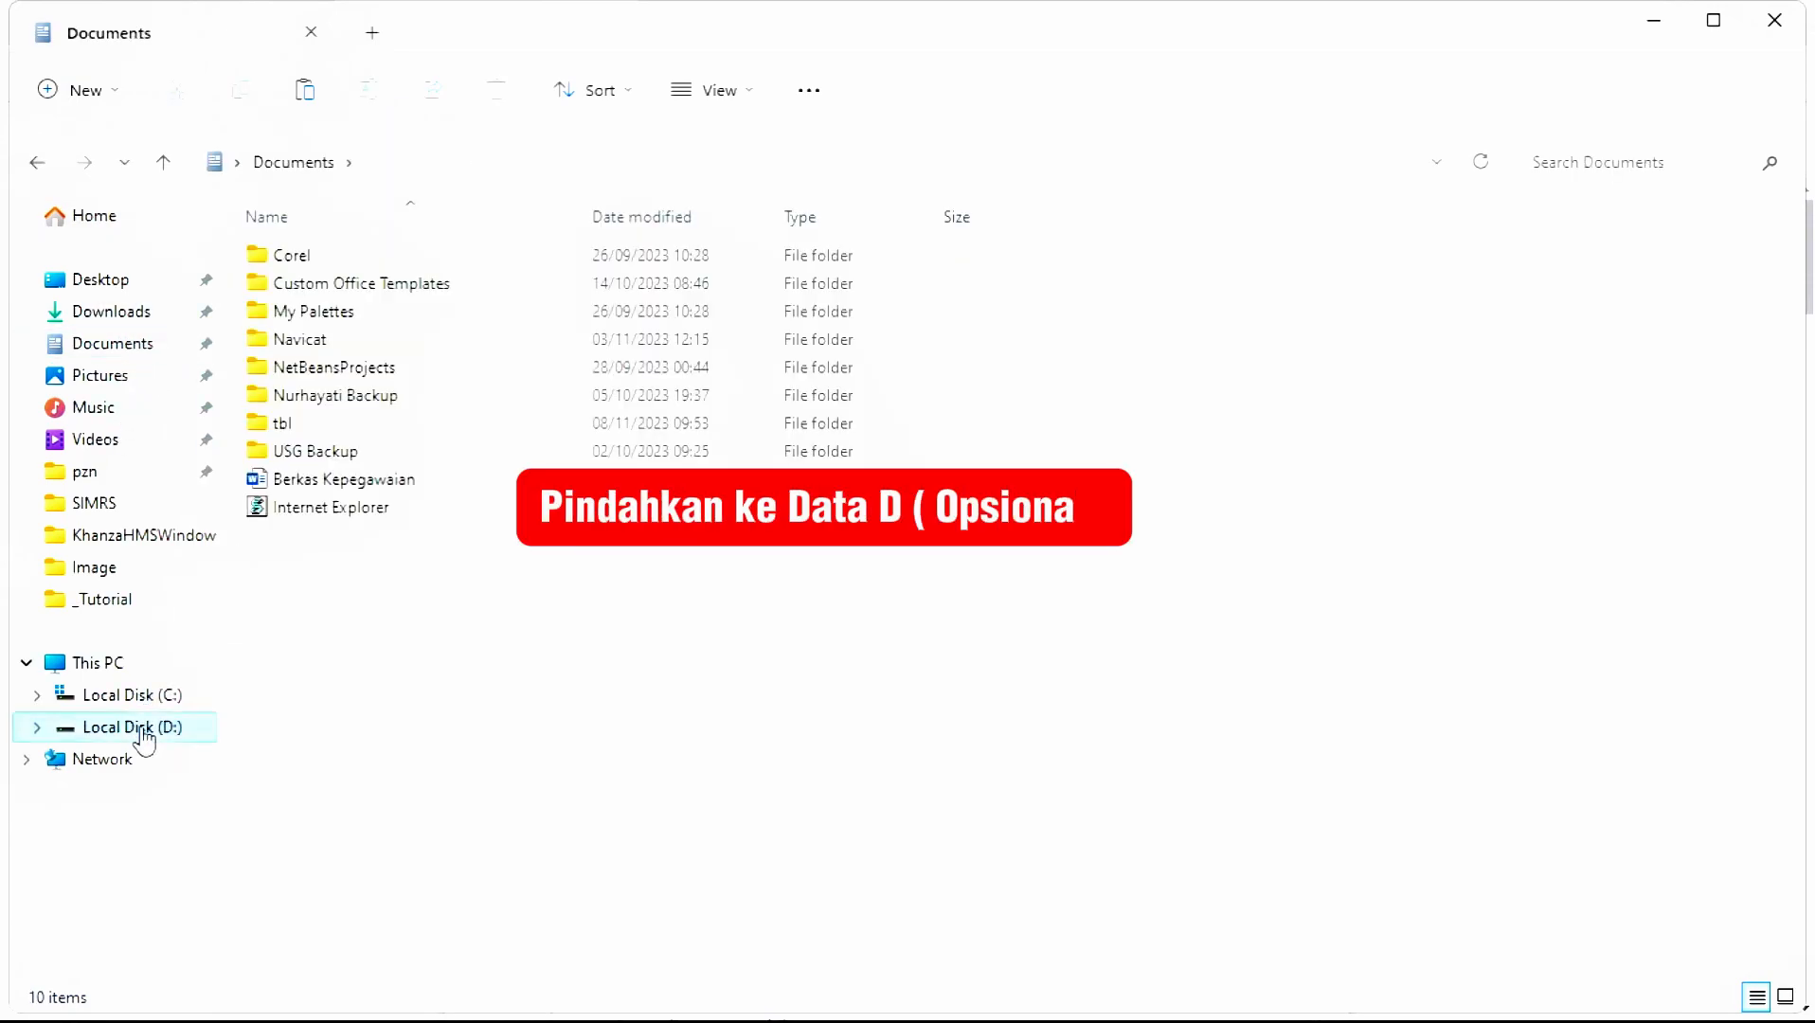
click(142, 729)
click(360, 313)
click(395, 284)
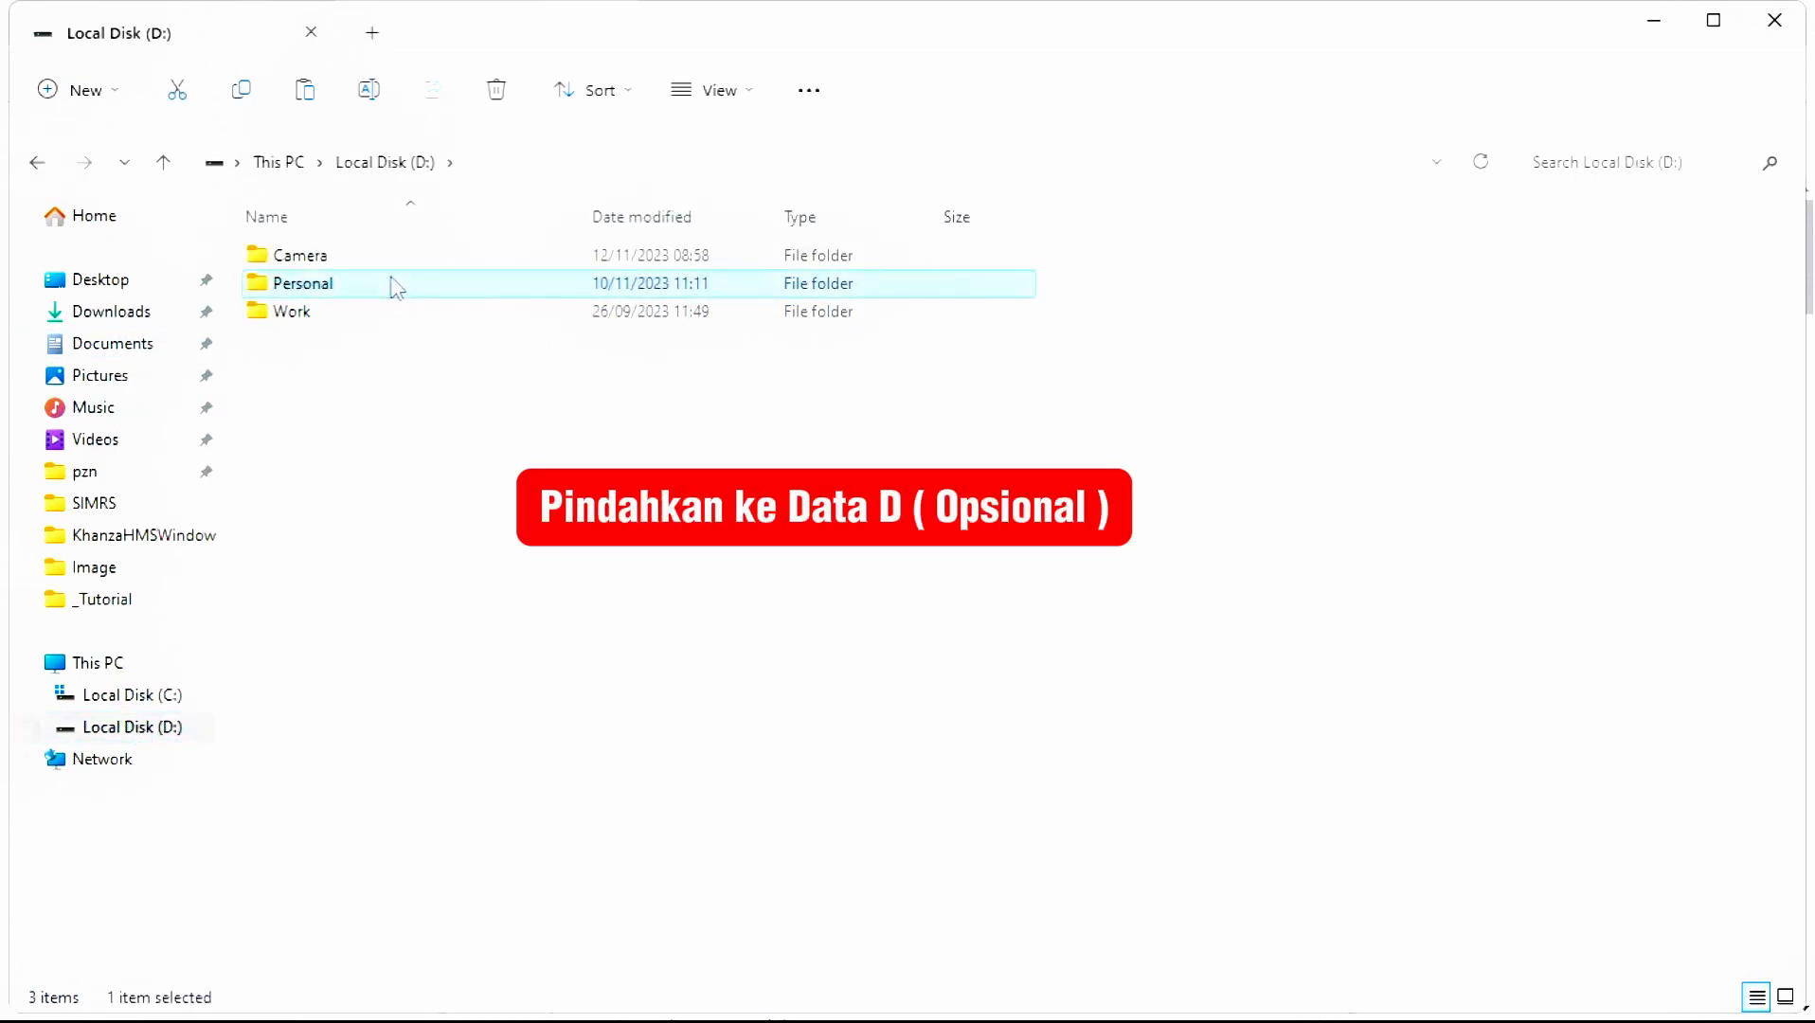
key(Down)
key(Return)
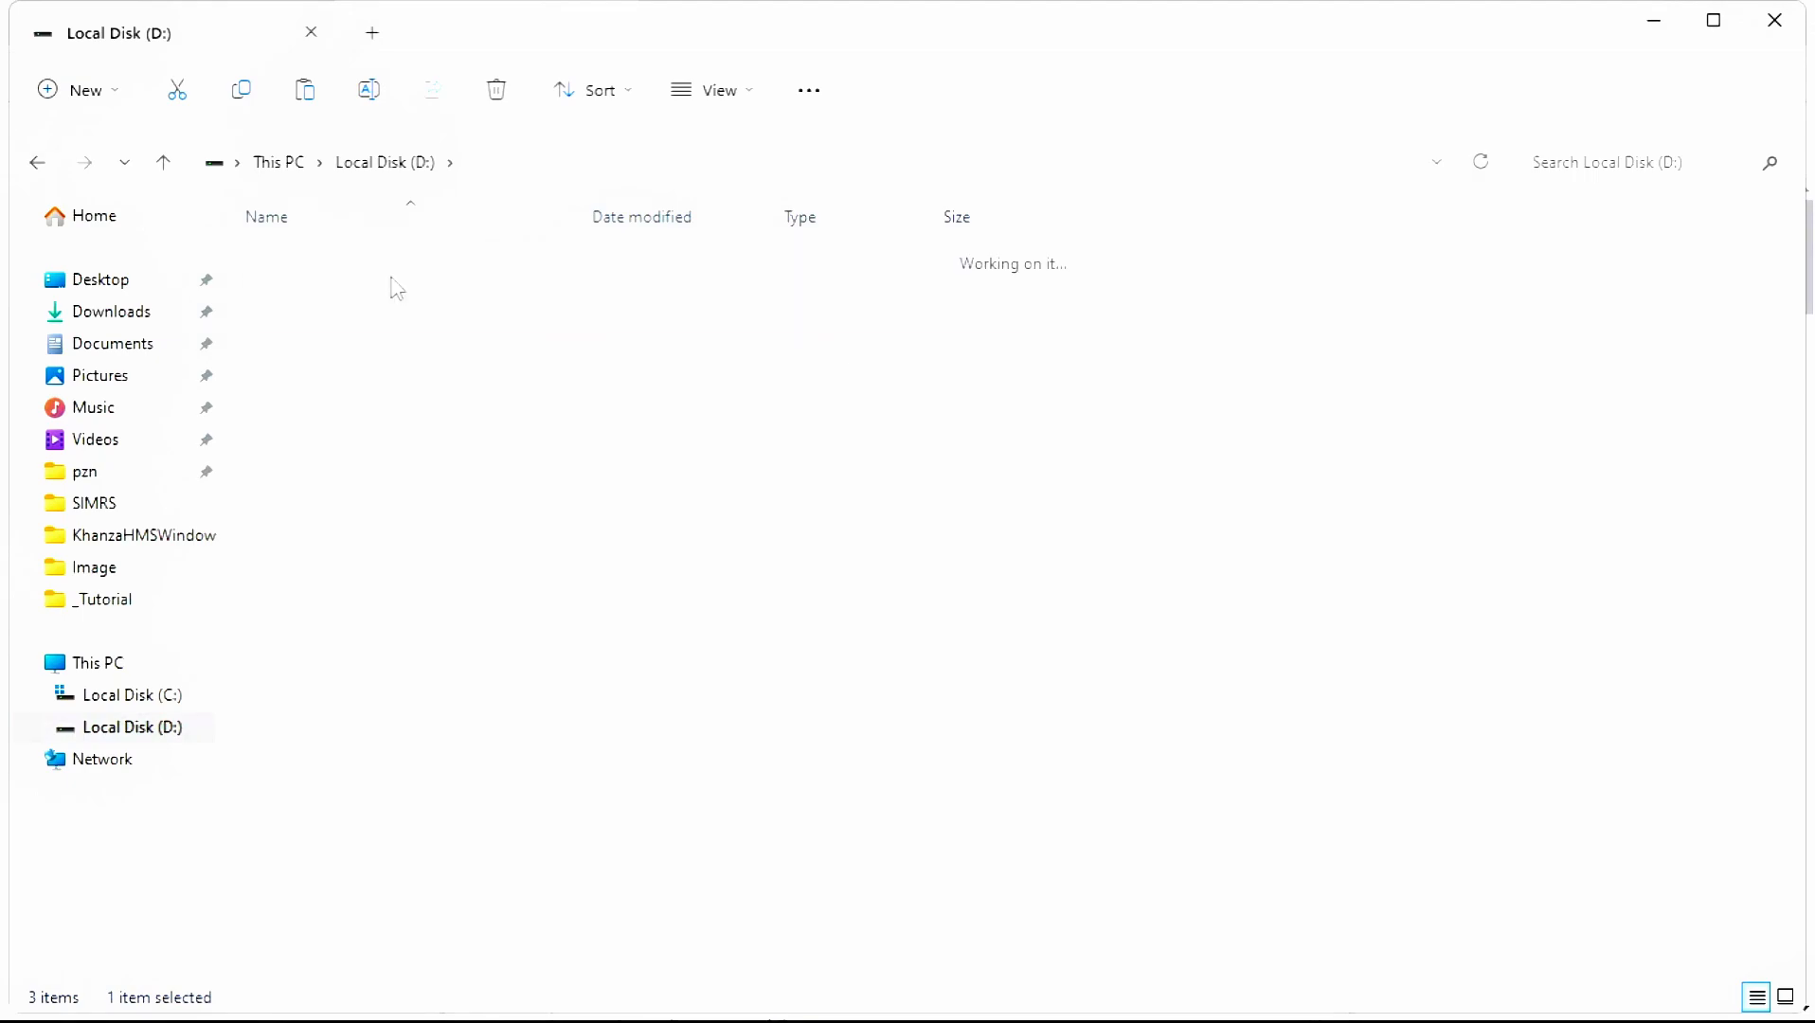
right_click(409, 363)
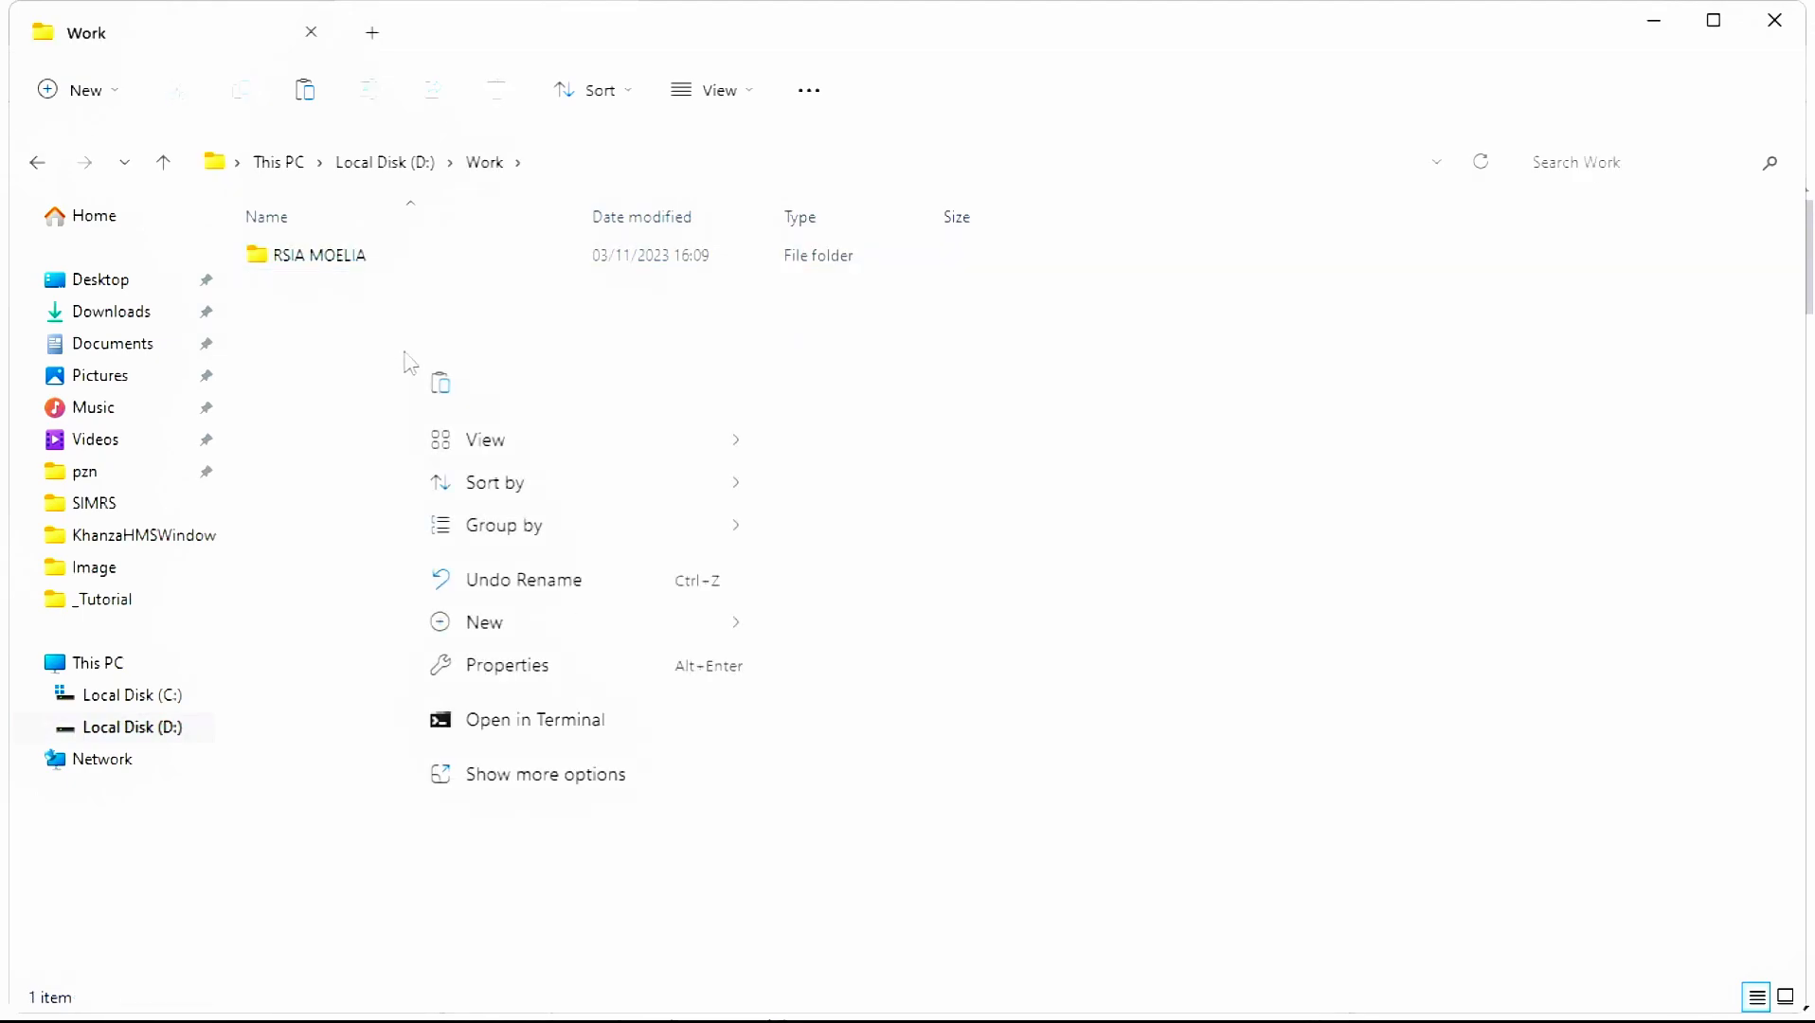
mouse_move(557, 626)
click(901, 257)
text(YT)
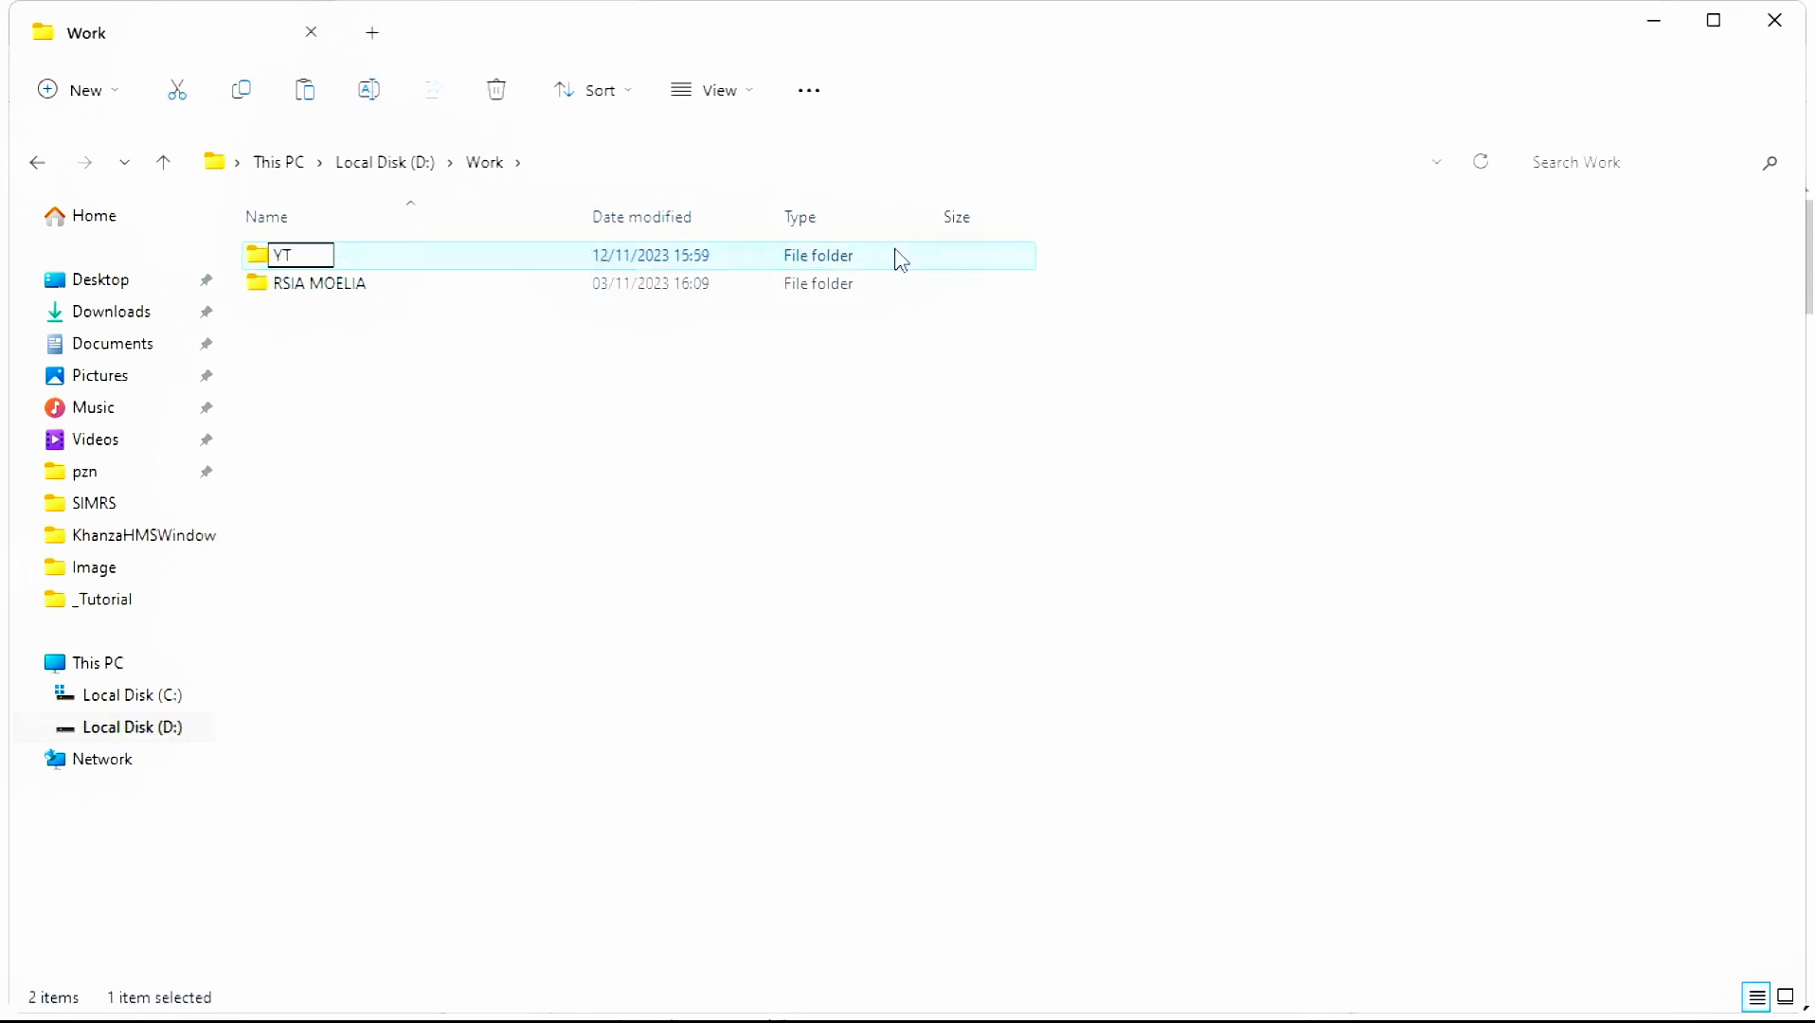
key(Return)
key(Return)
key(ctrl+v)
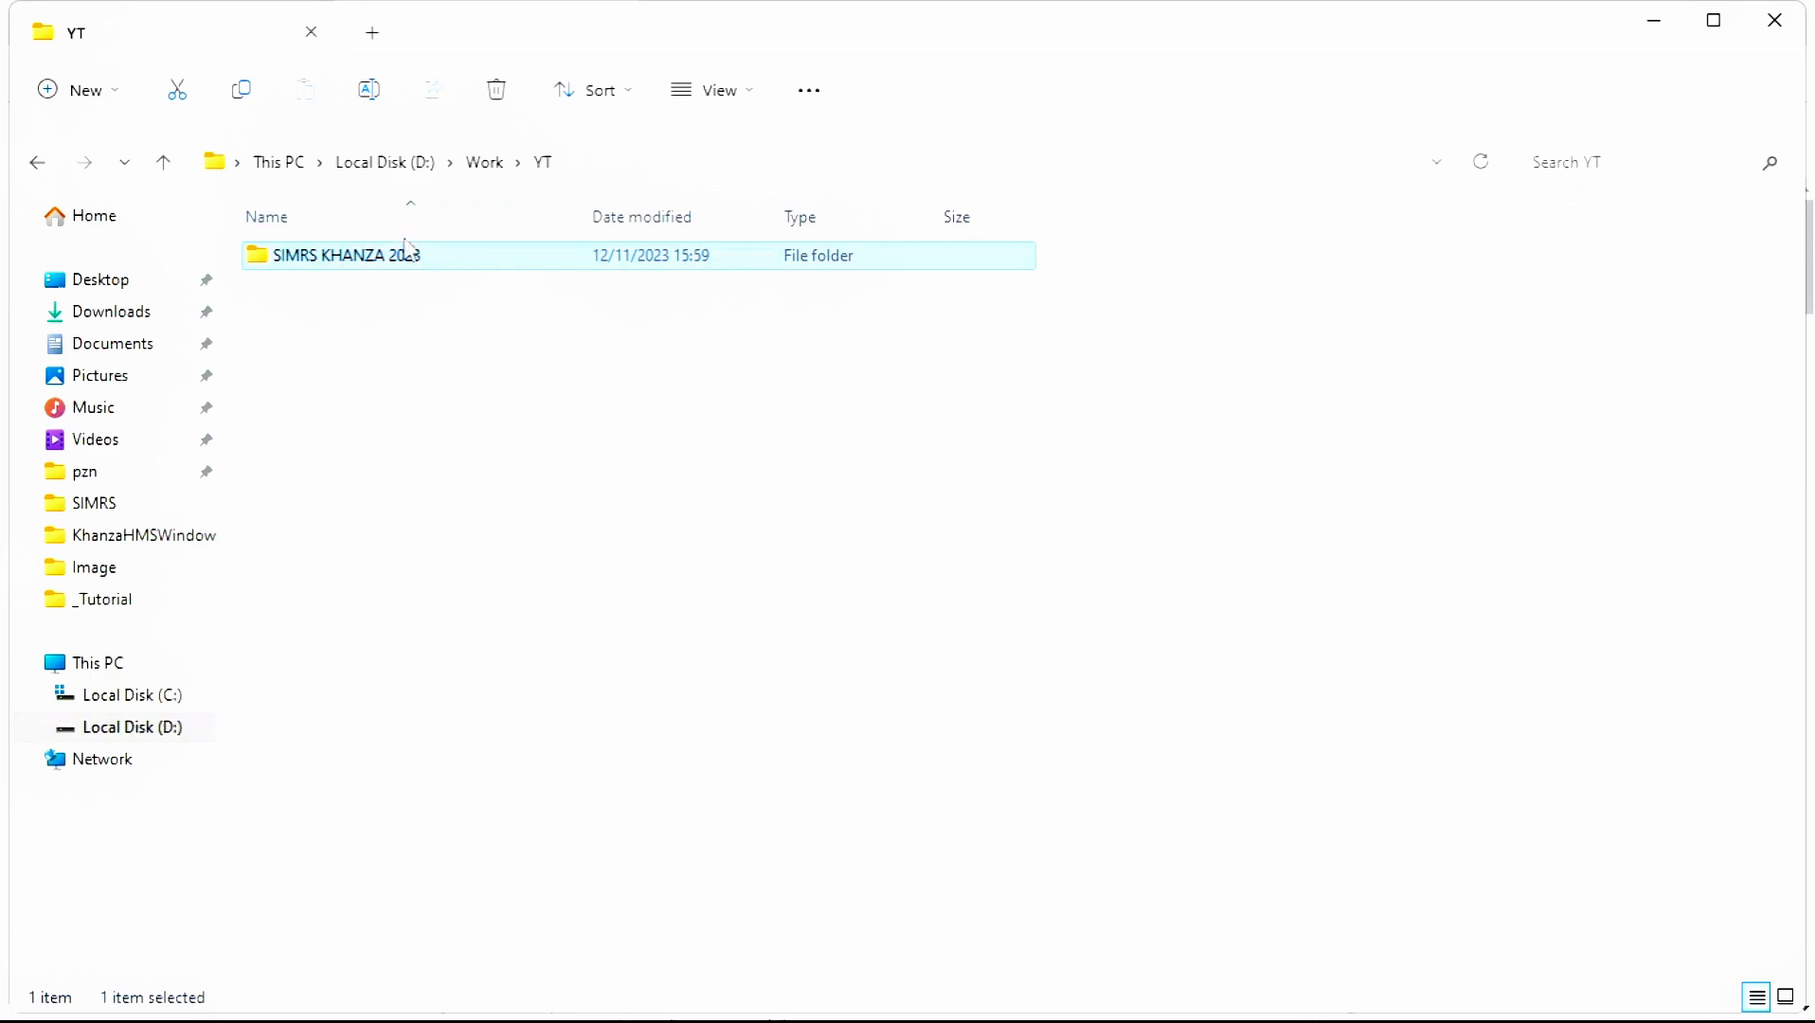
- Rename the inner KhanzaHMSWindows folder to SIMRS KHANZA 2023 and open it
double_click(445, 264)
click(478, 272)
key(alt+Left)
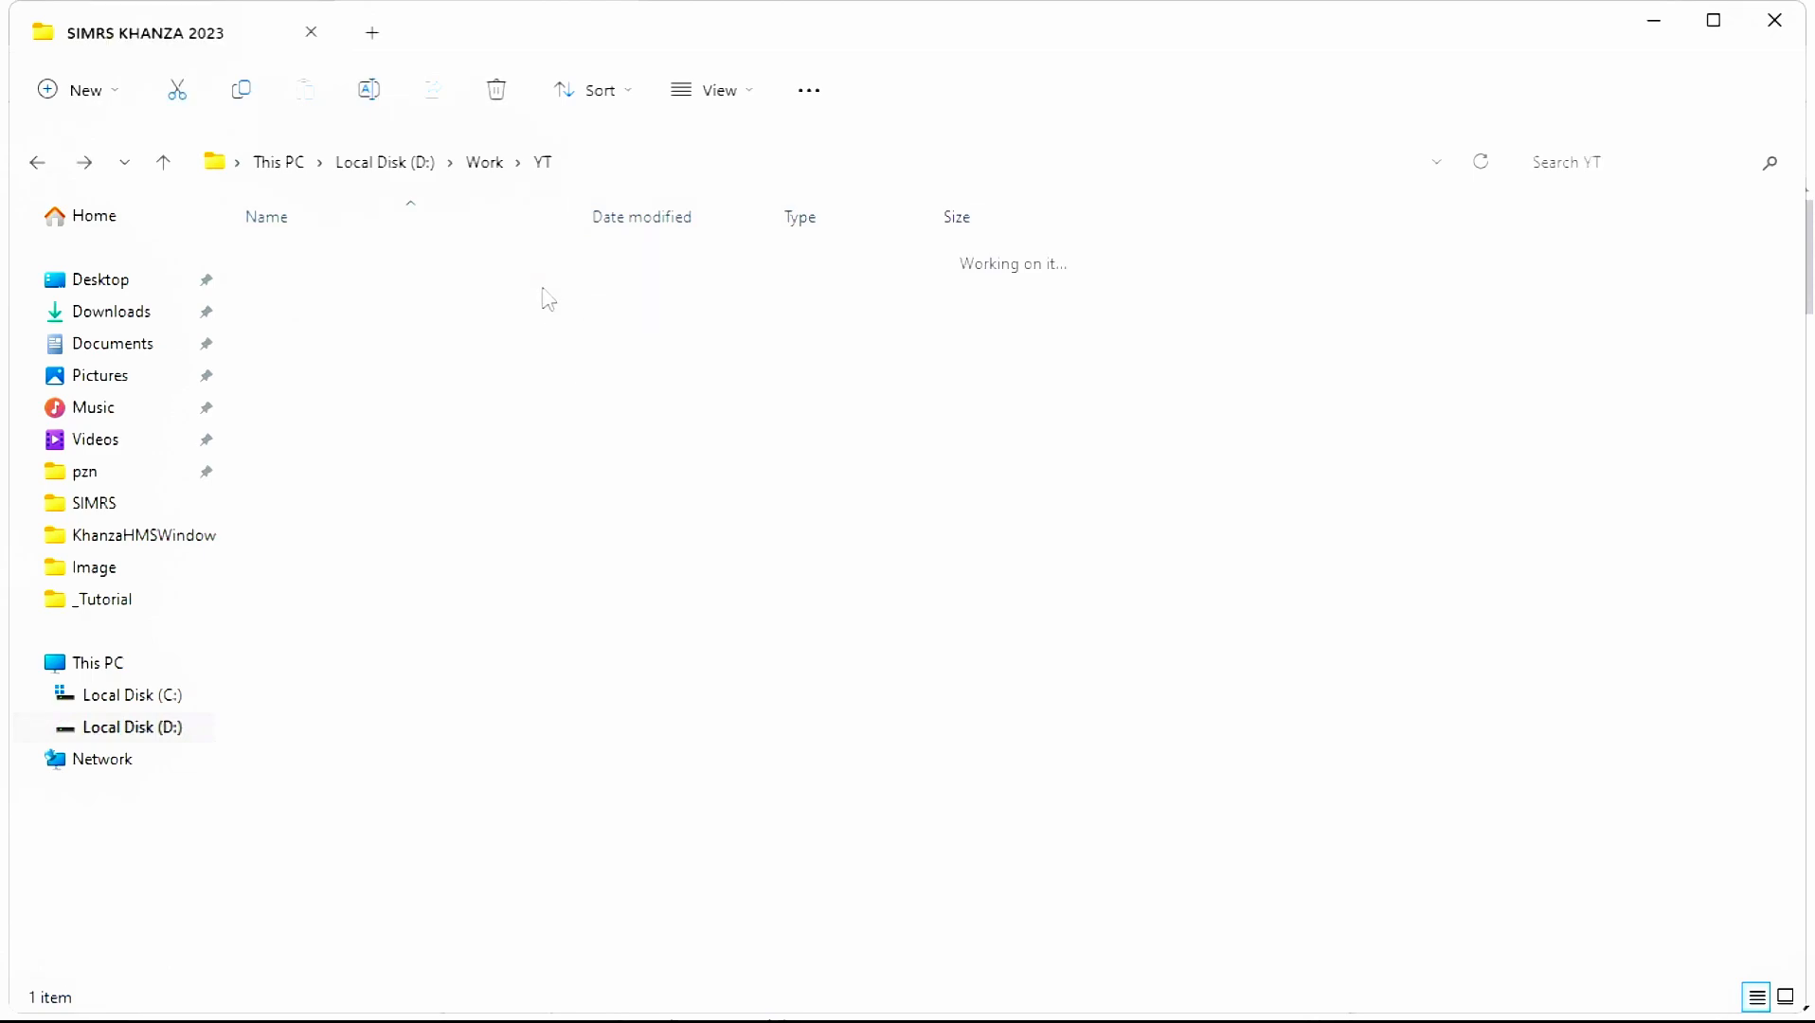
key(F2)
key(ctrl+c)
key(Escape)
key(Return)
key(F2)
key(ctrl+v)
key(Return)
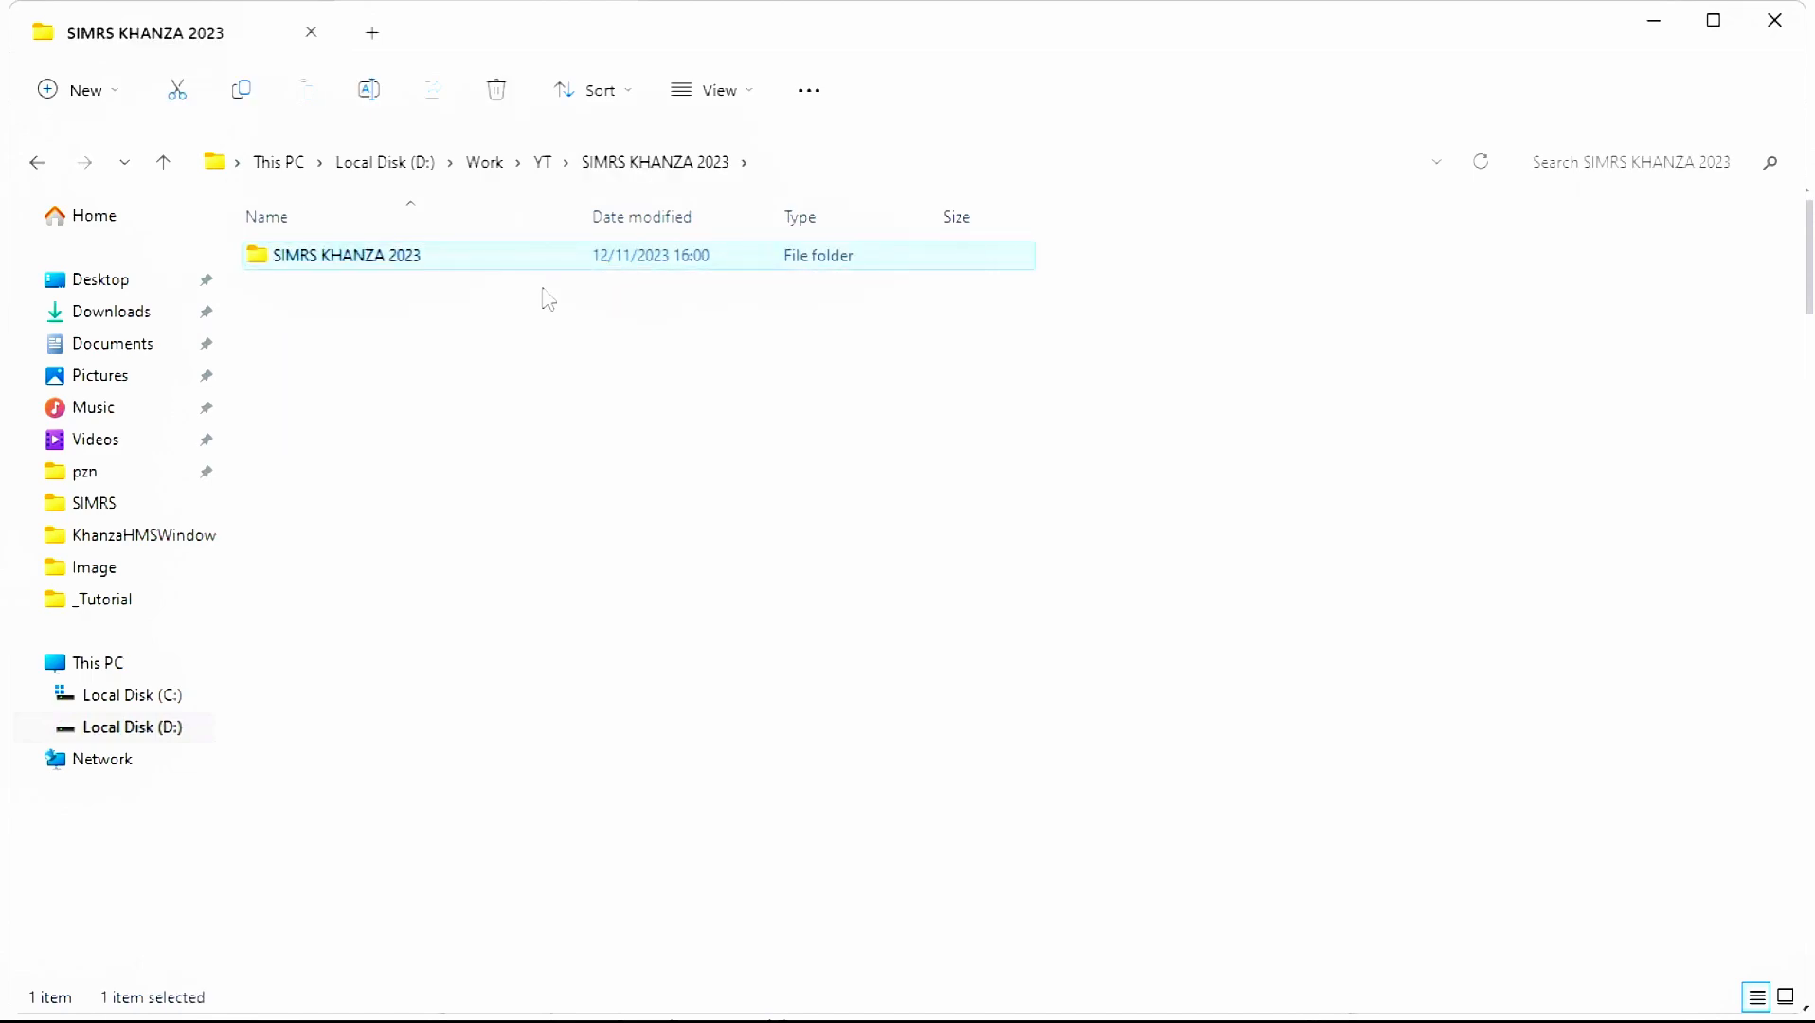
key(Return)
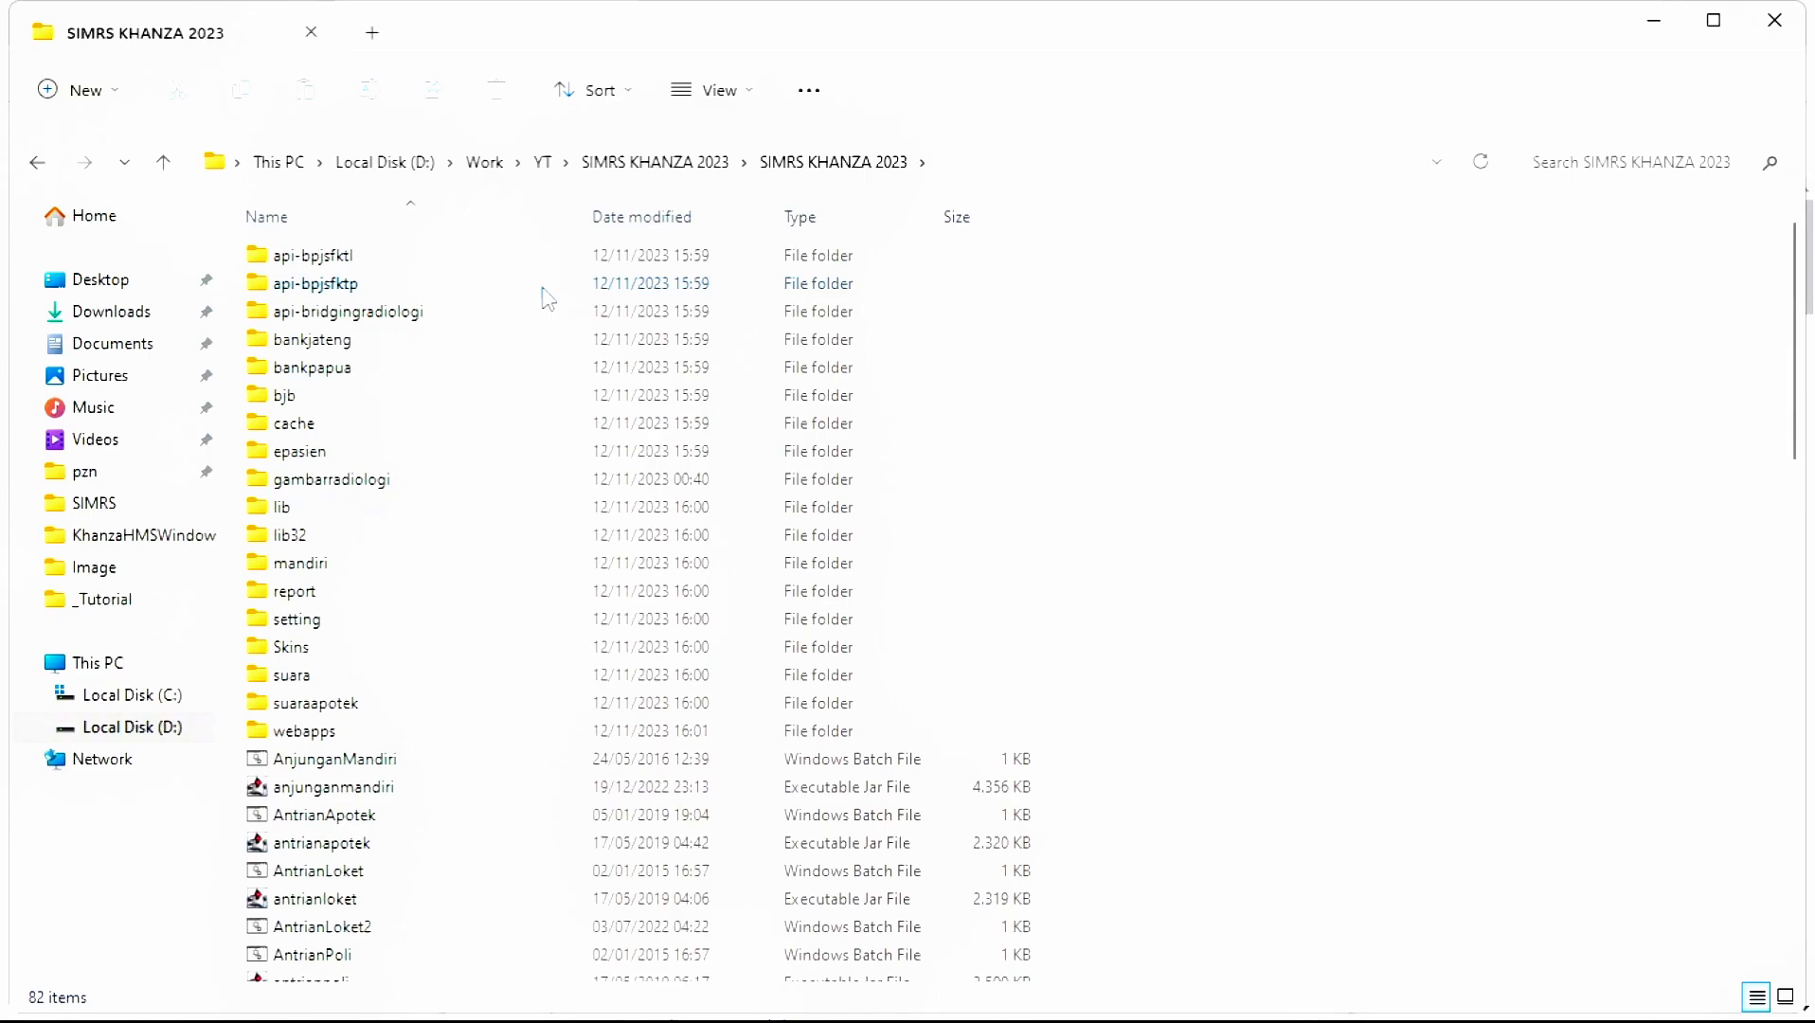
scroll(490, 532, down, 1)
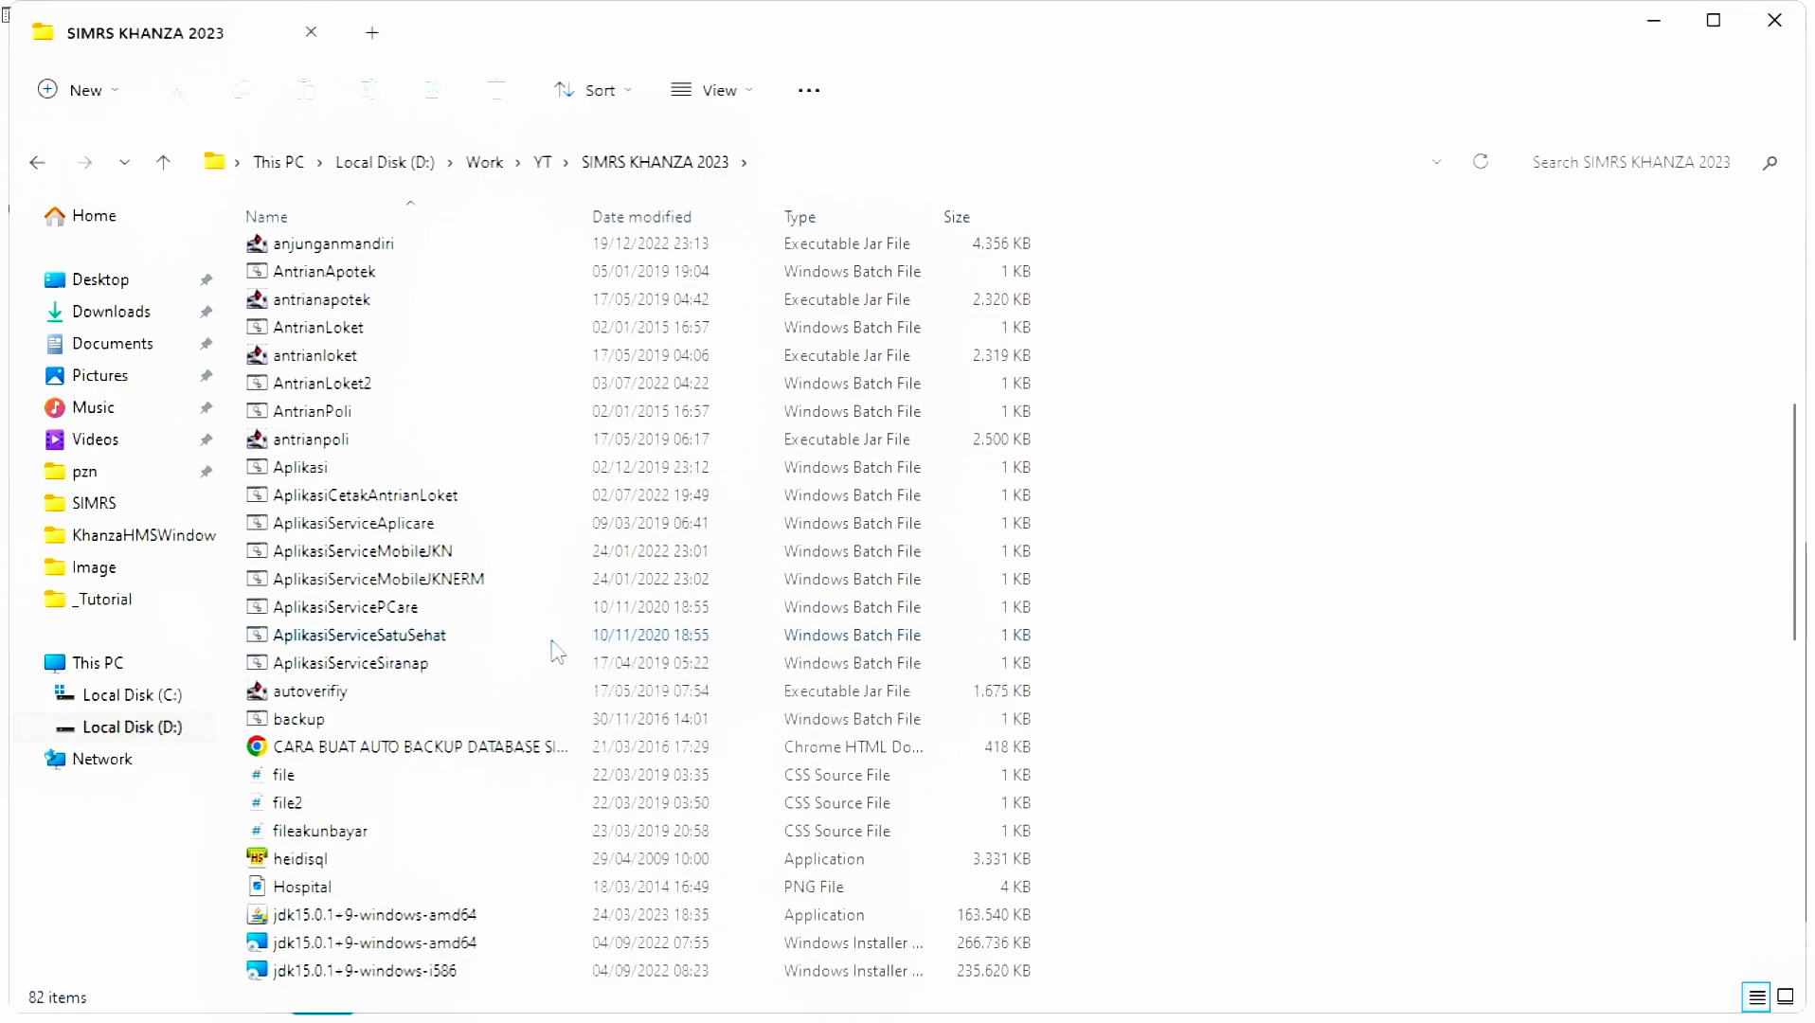
- Install Liberica JDK 15 from the jdk15.0.1+9-windows-amd64 package with default components
scroll(557, 652, down, 2)
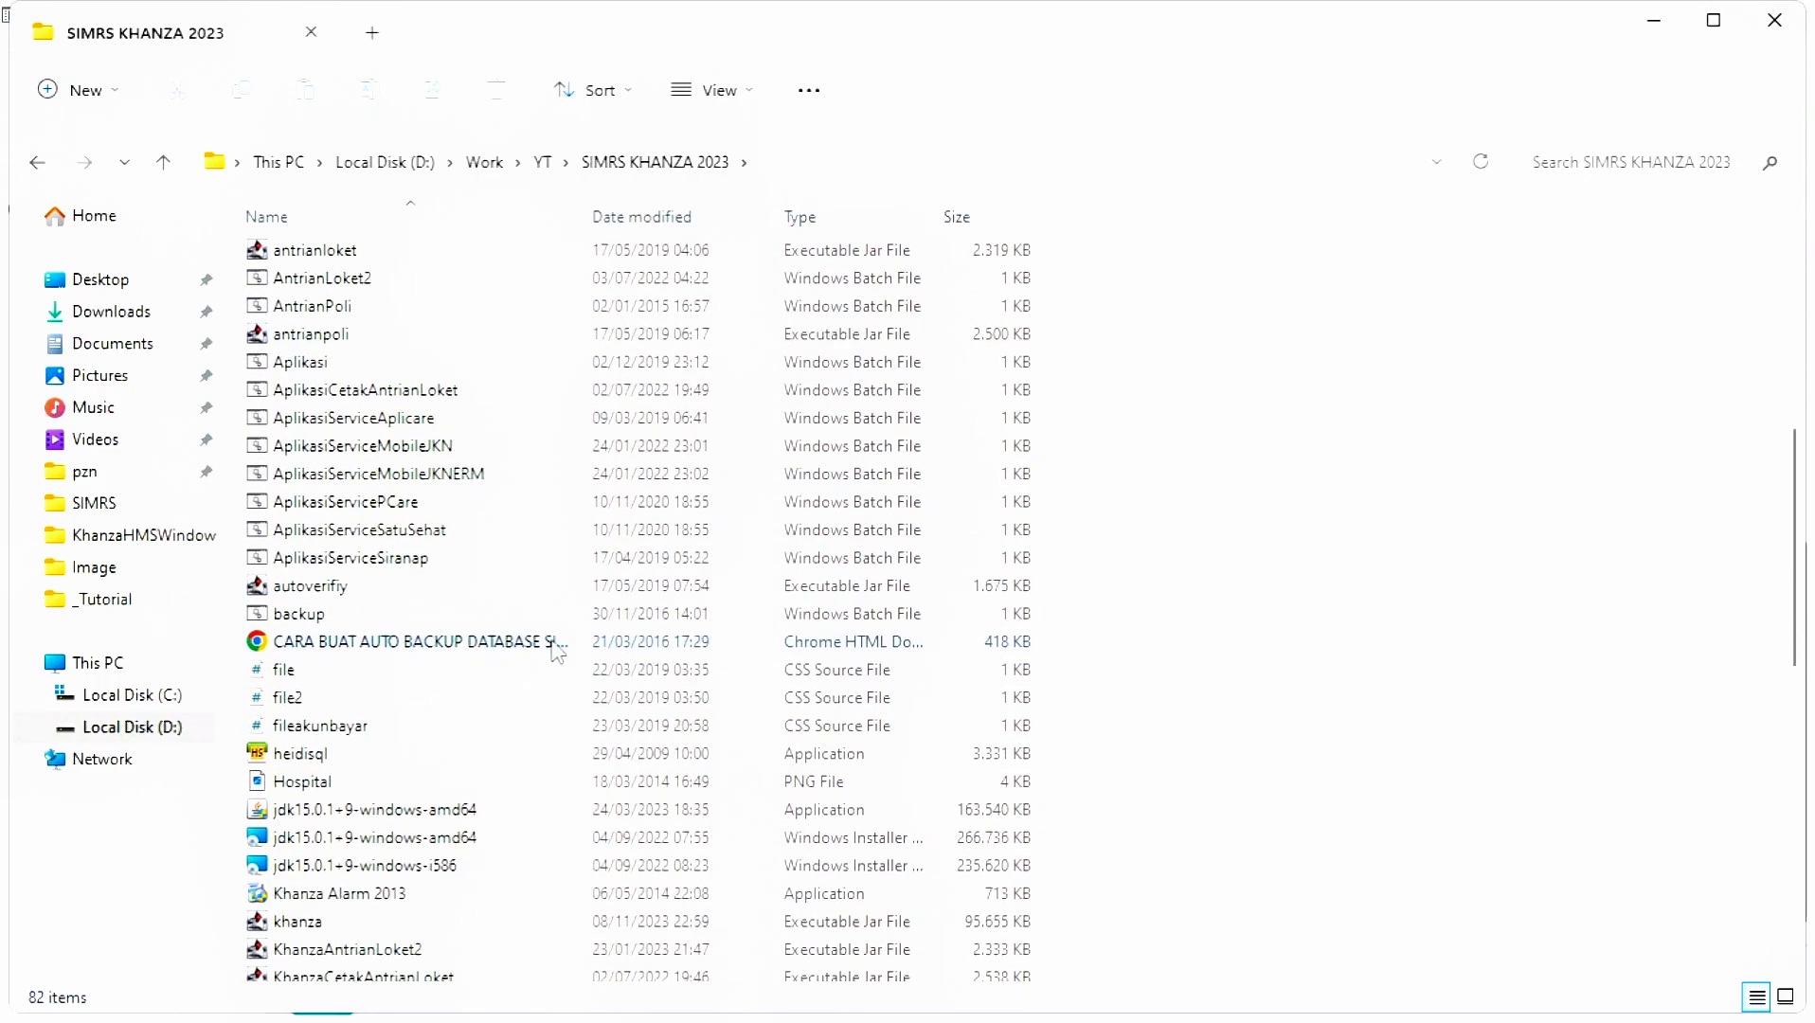
click(487, 770)
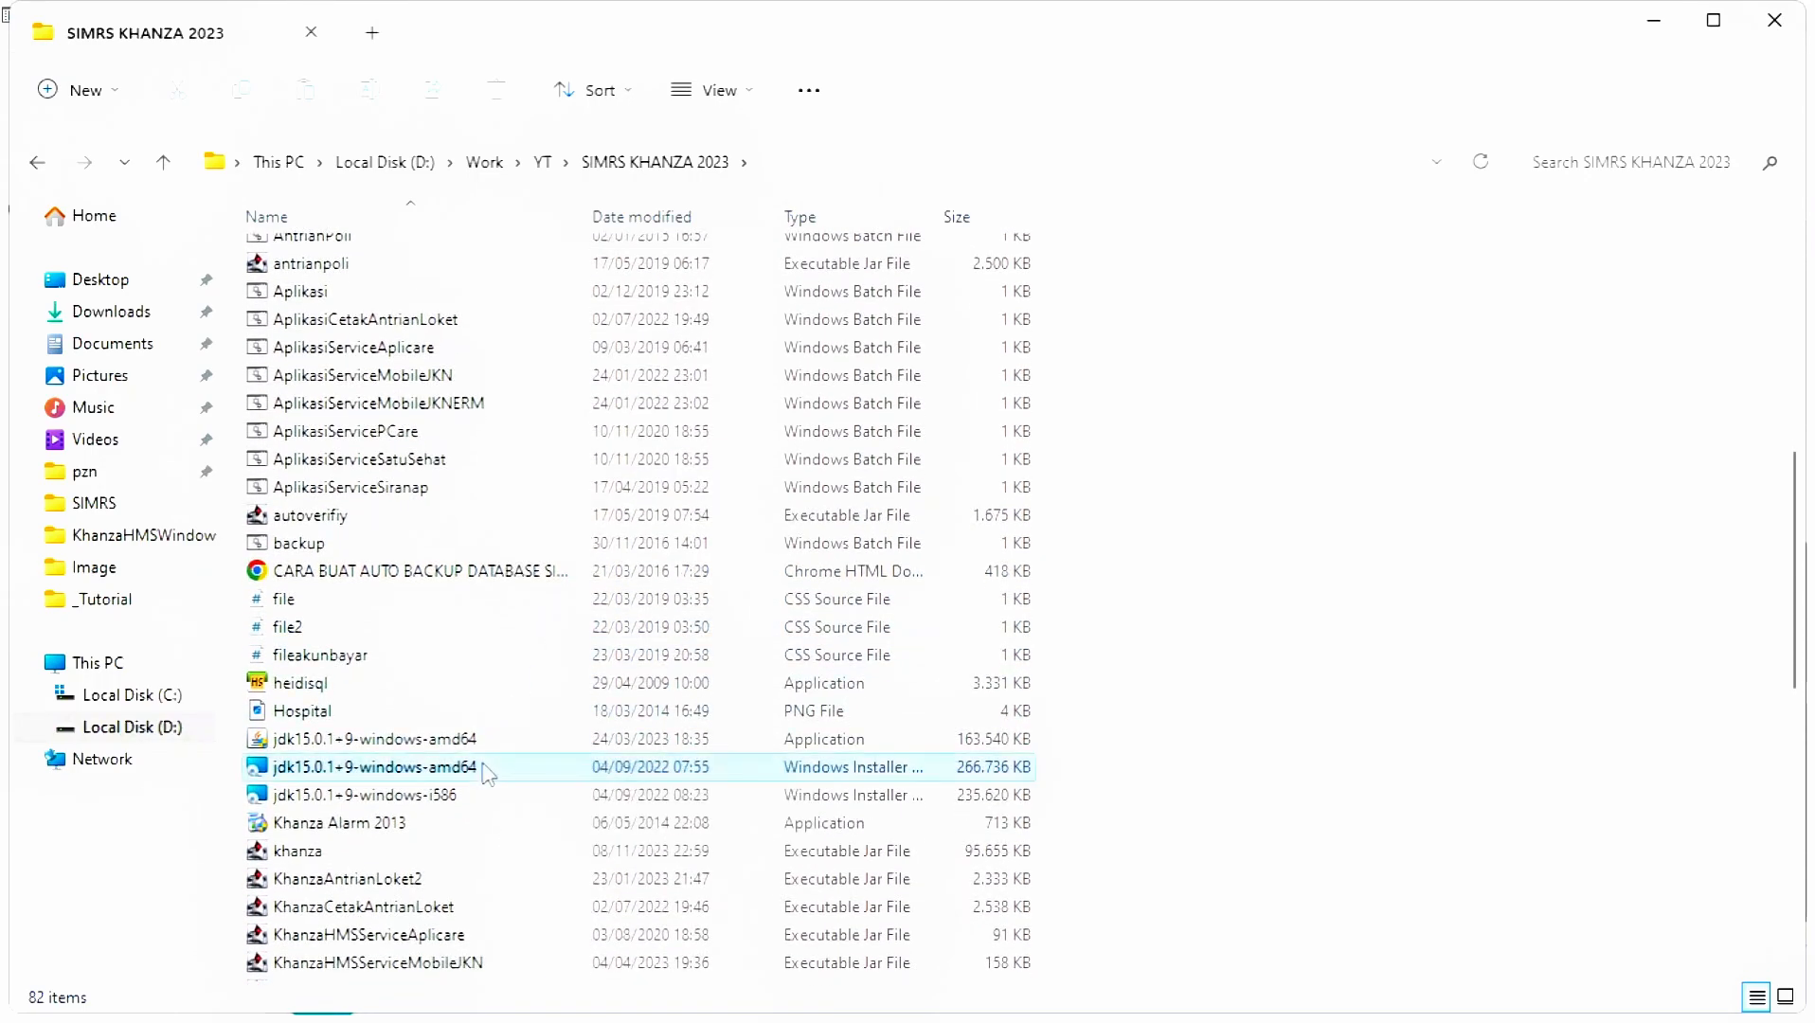
right_click(487, 770)
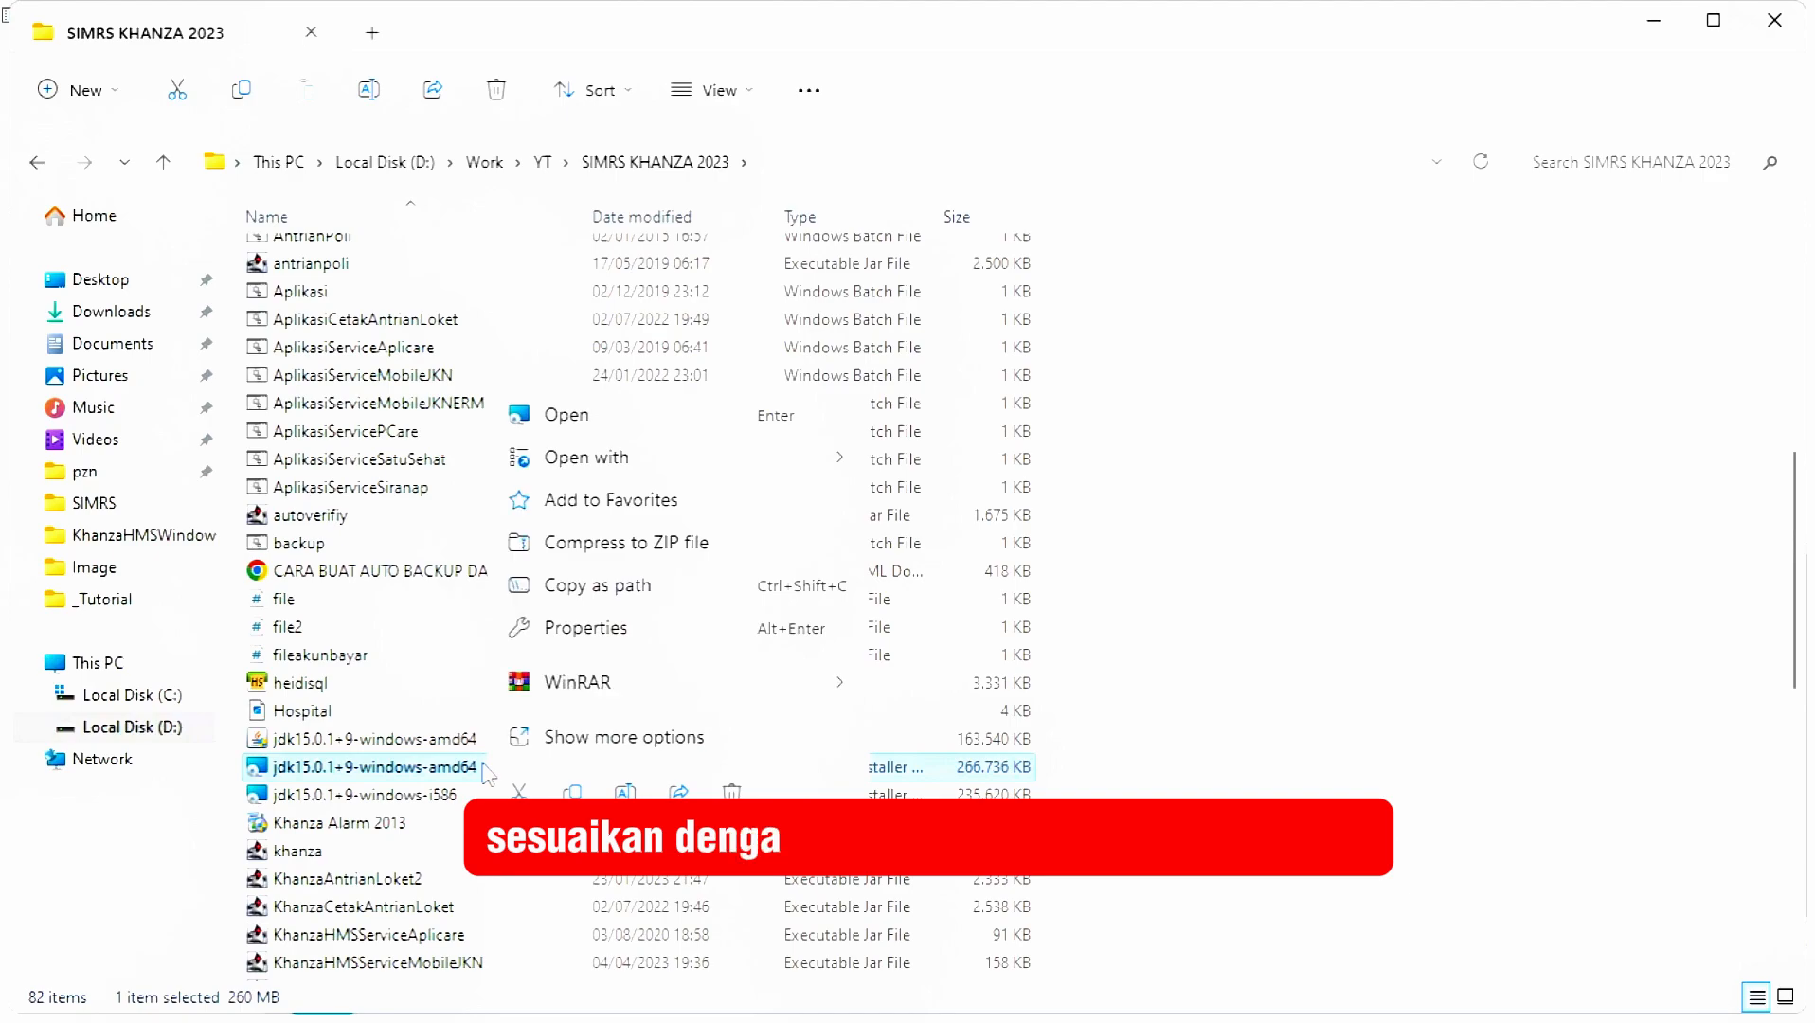
click(568, 417)
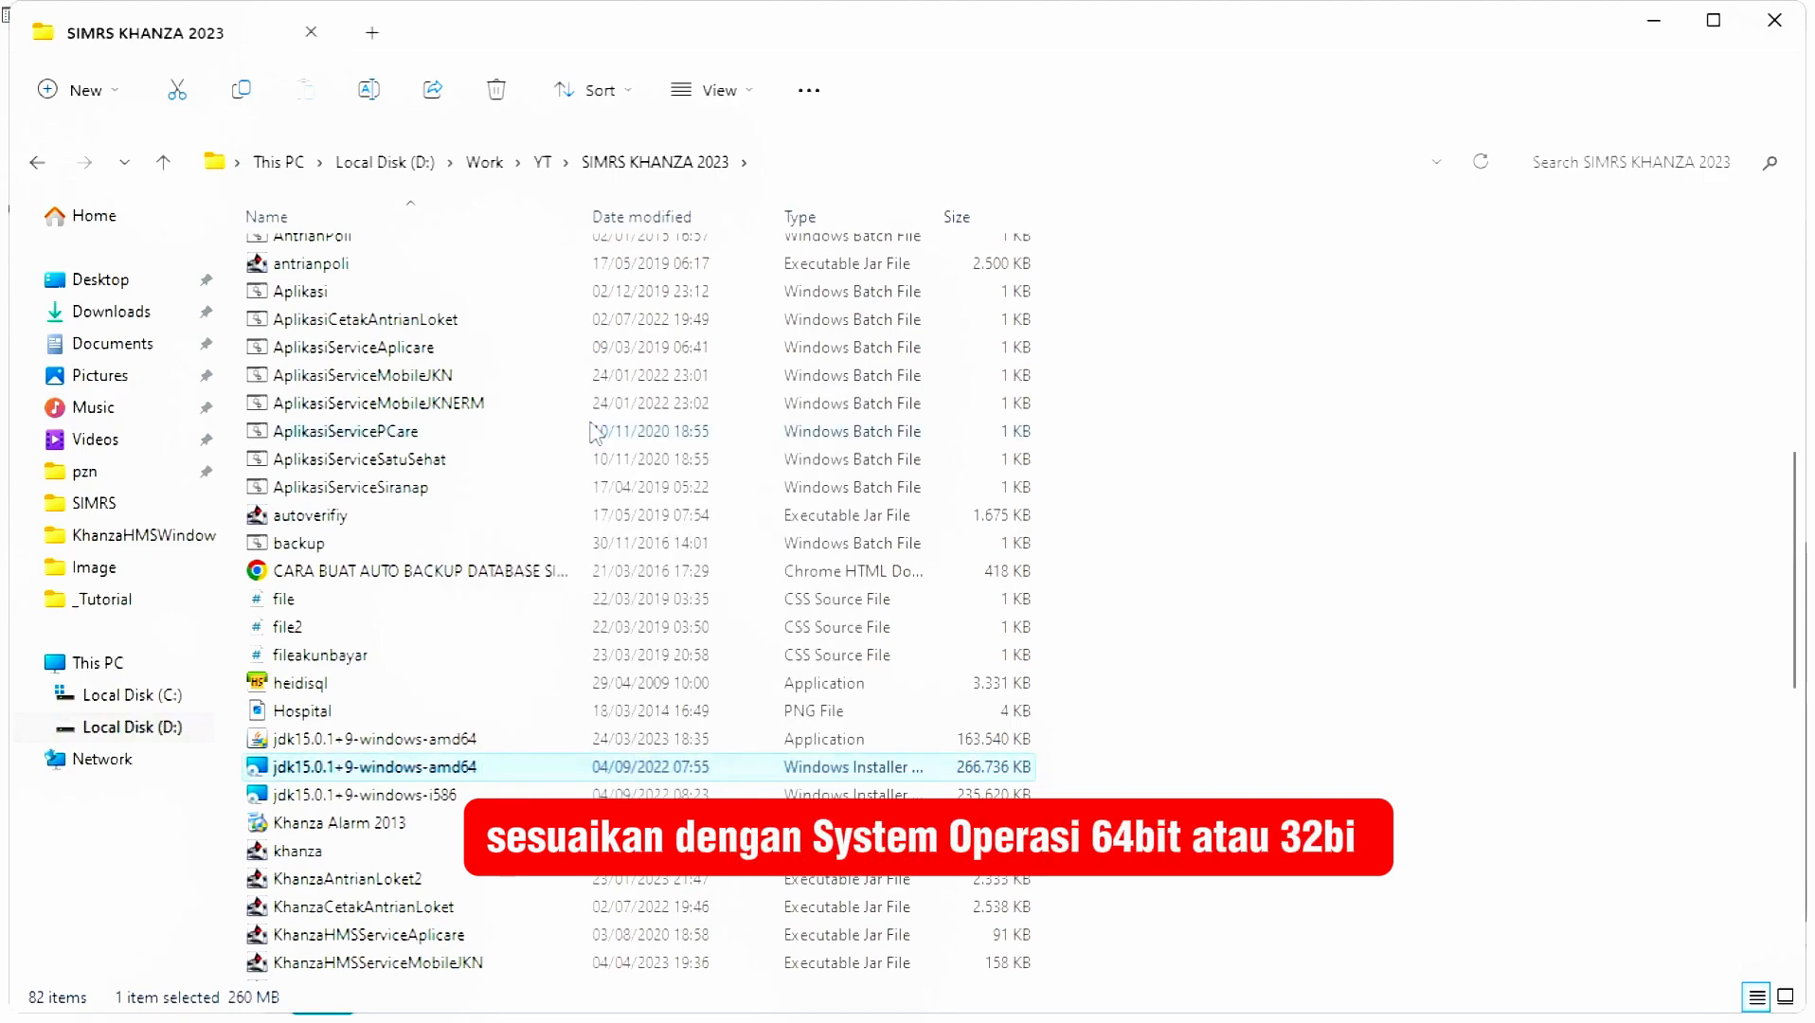
click(1046, 732)
click(1046, 732)
click(1052, 732)
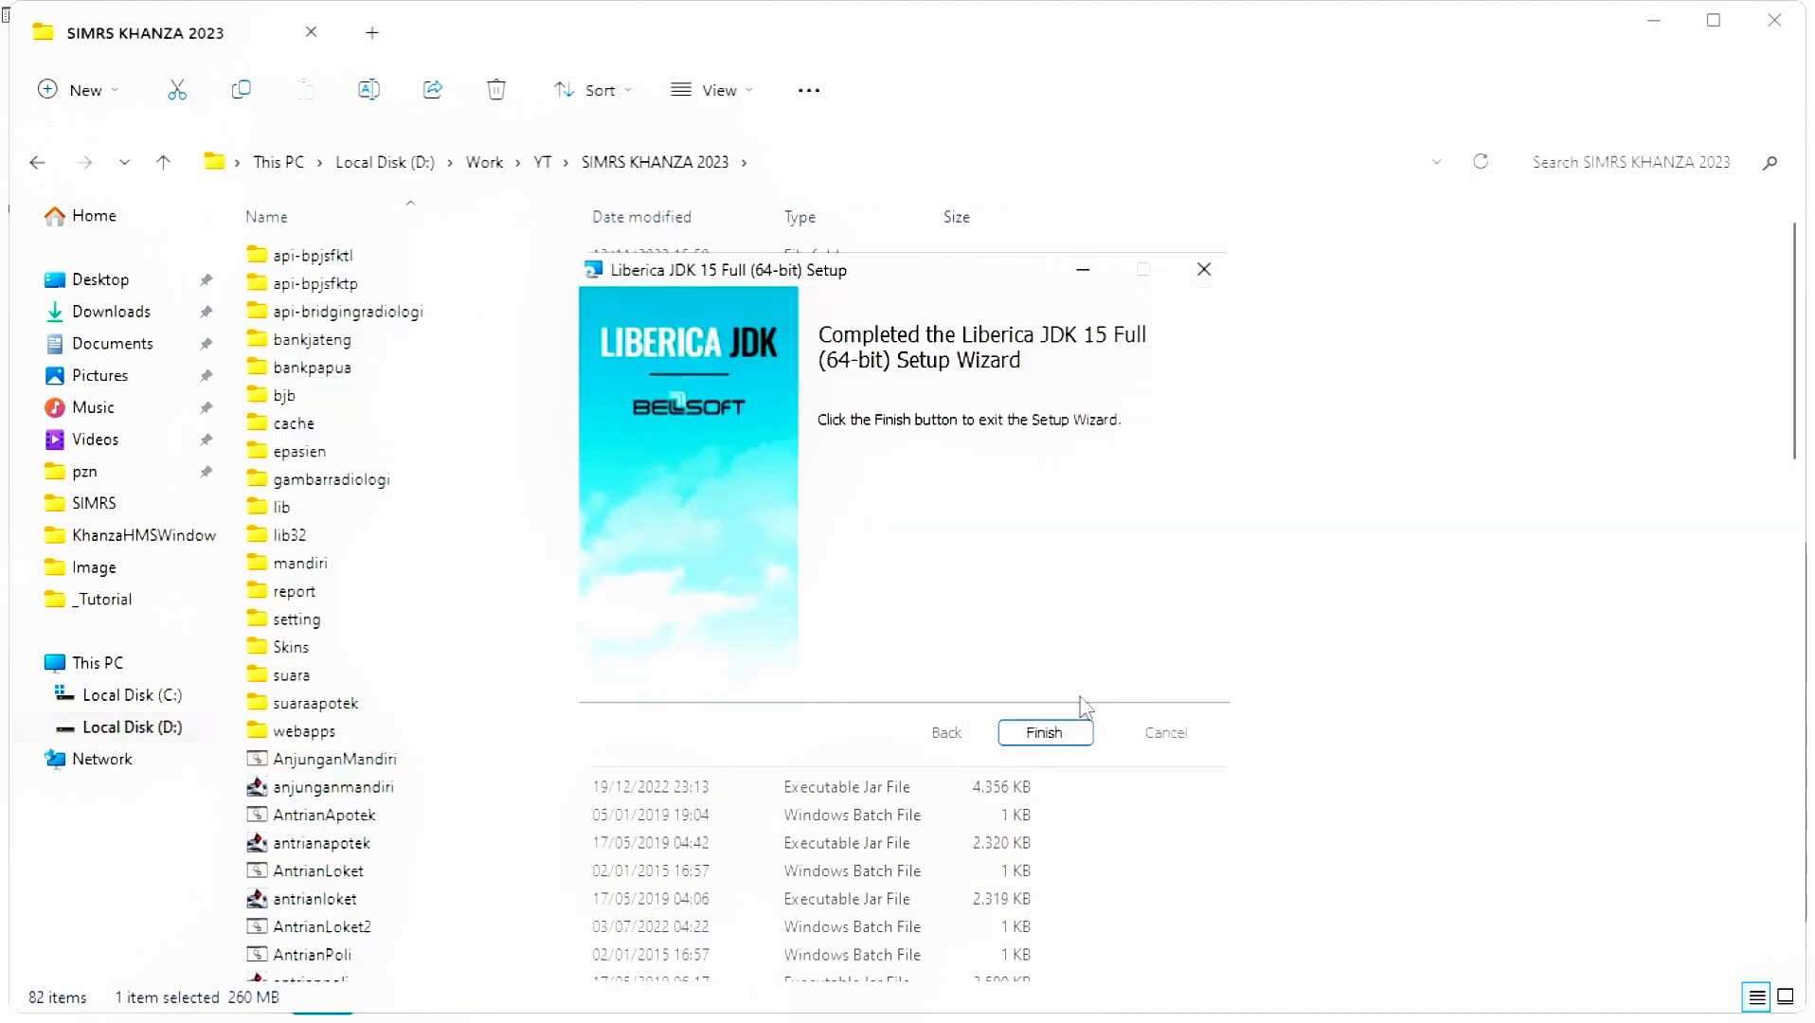
click(1061, 735)
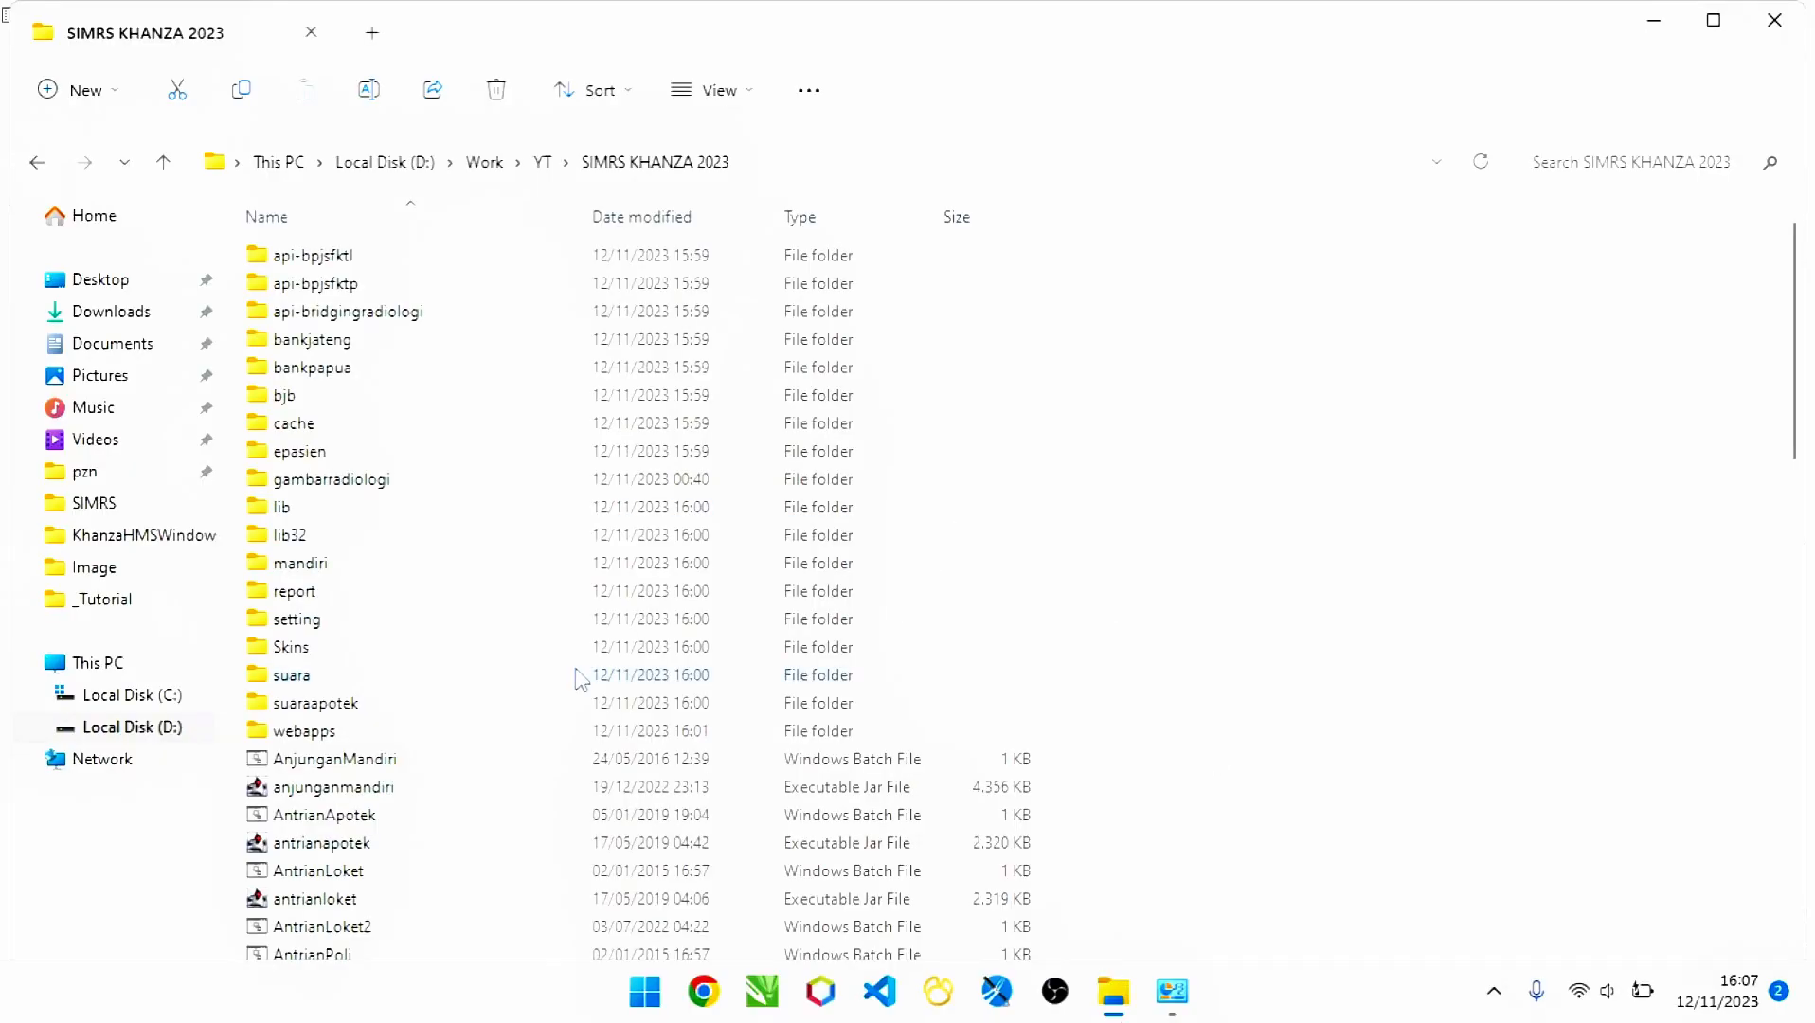
- Launch the XAMPP installer and dismiss the UAC warning
scroll(580, 679, down, 20)
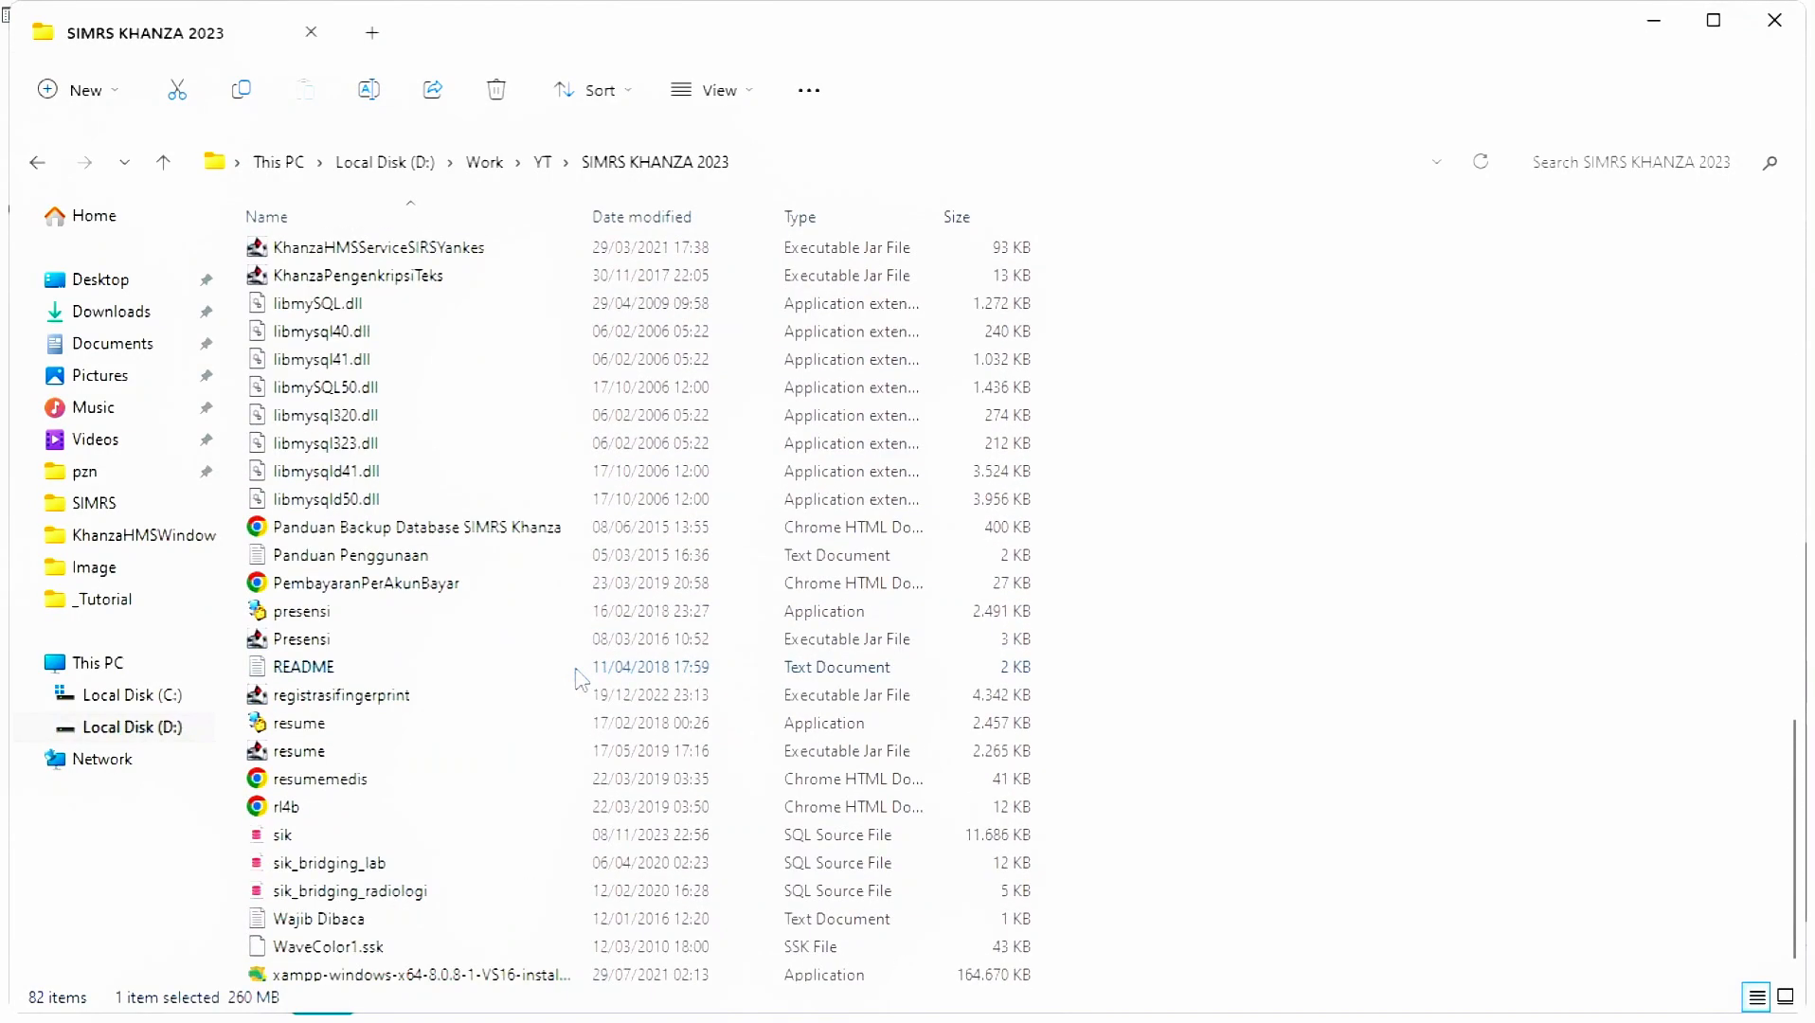
click(453, 976)
double_click(406, 964)
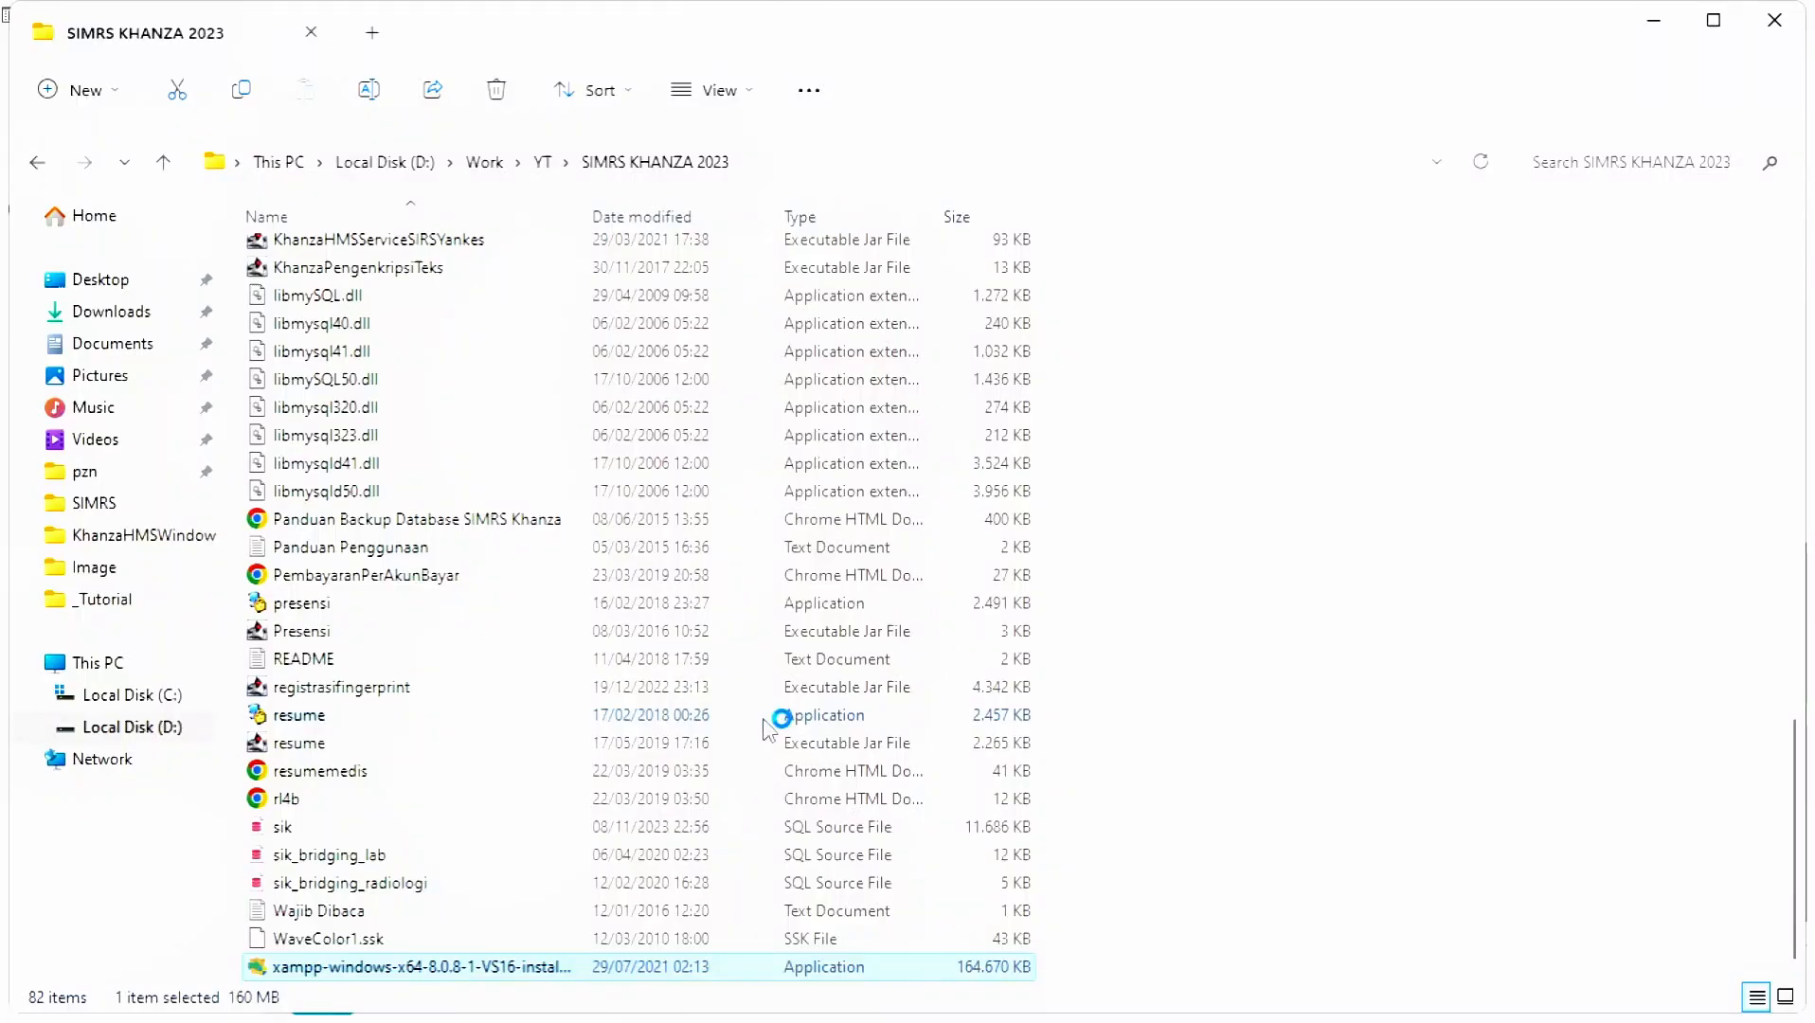
scroll(768, 730, up, 15)
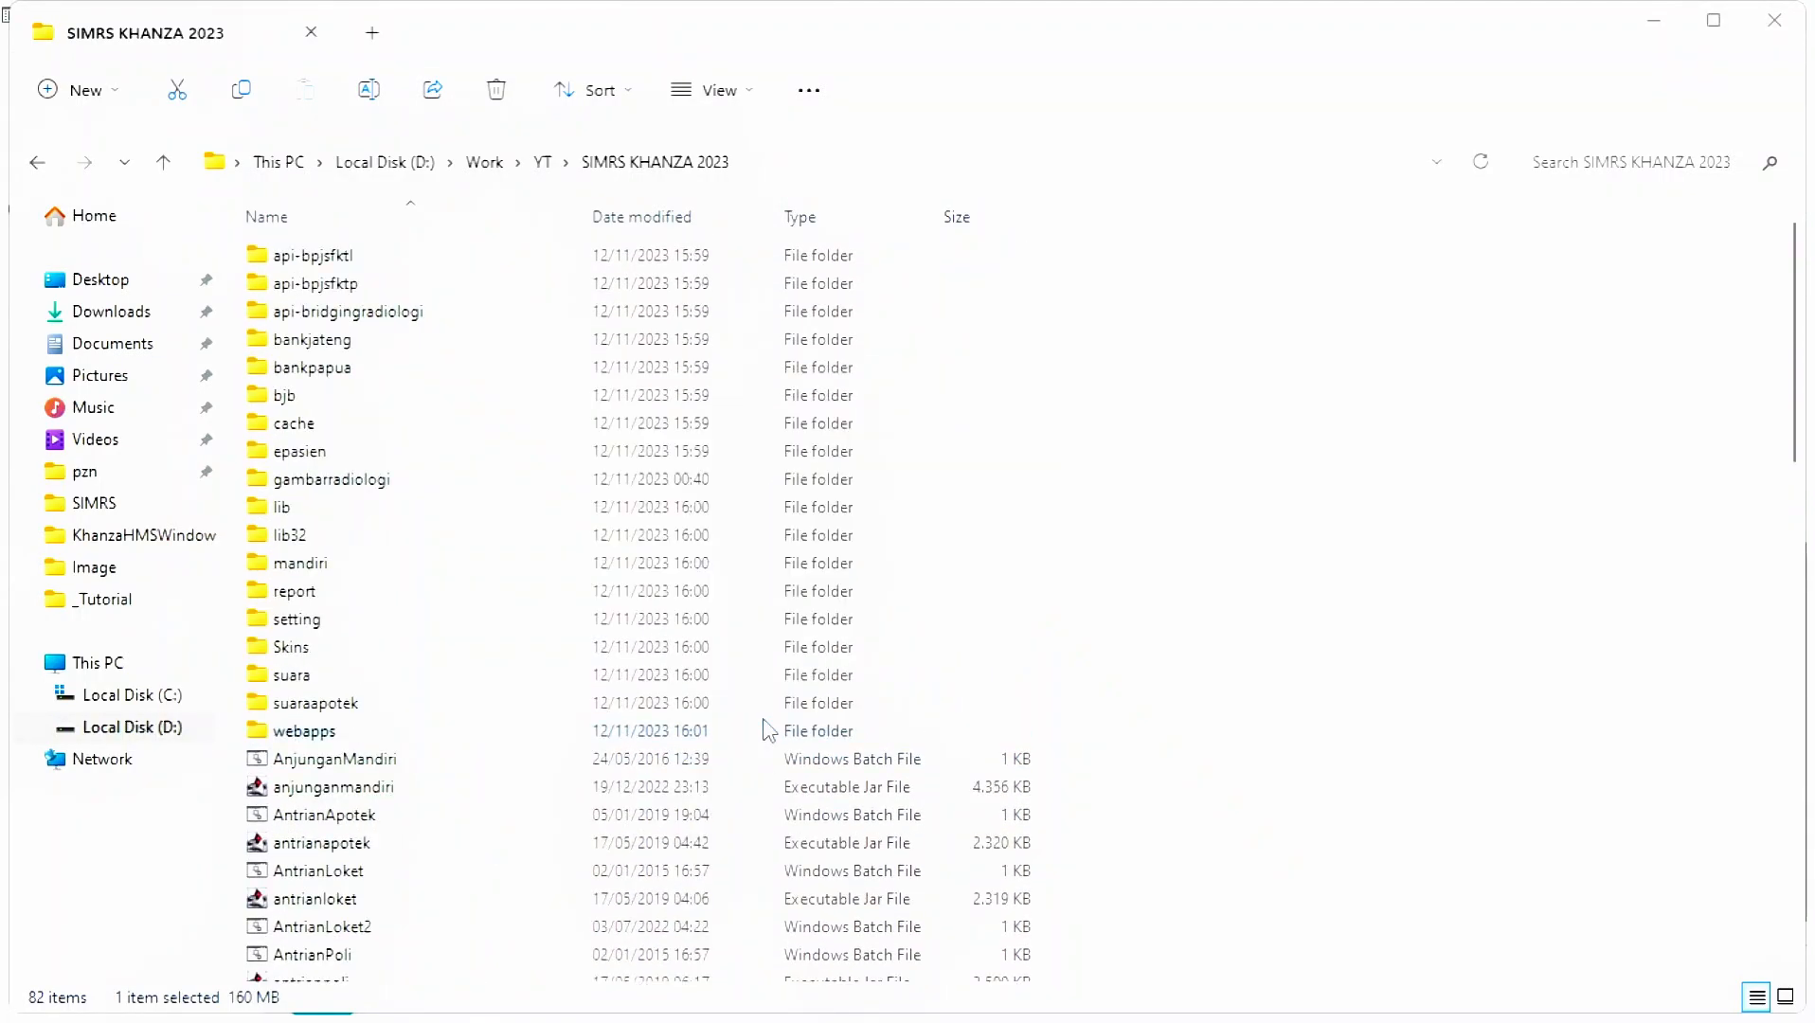
click(908, 558)
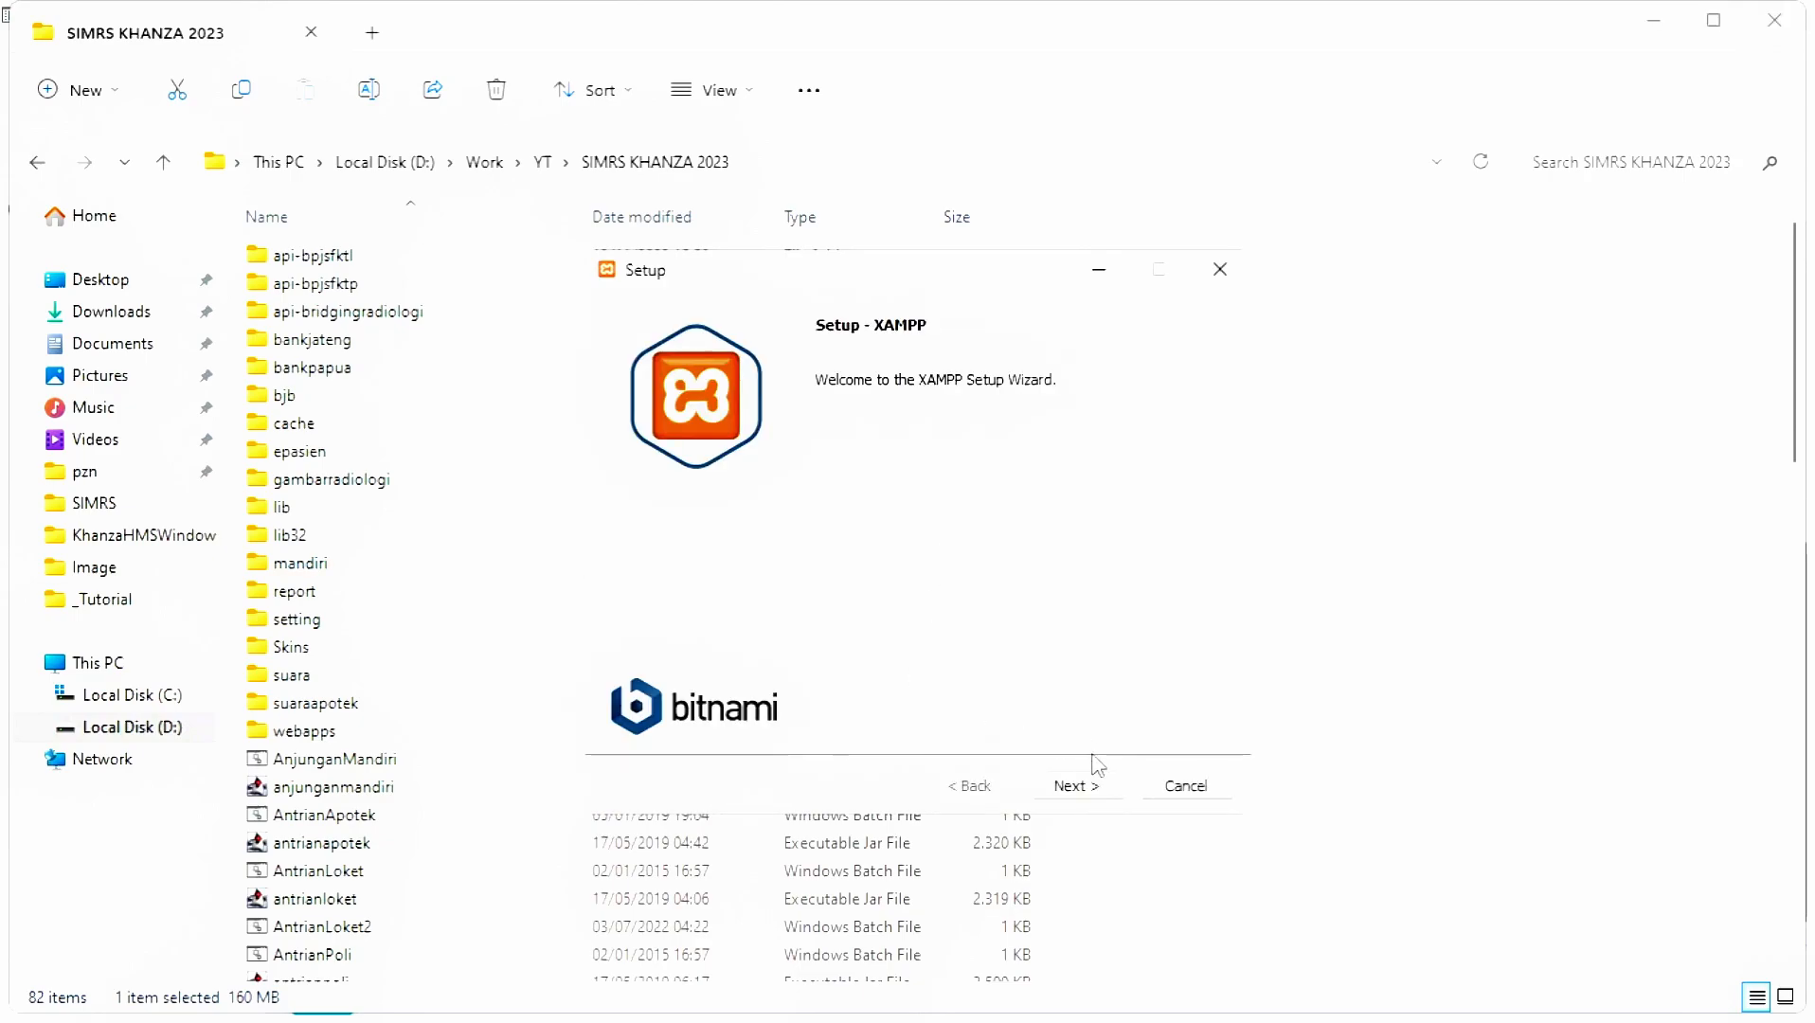
- Install XAMPP to C:\xampp with default components and language, then finish
click(1077, 788)
click(1077, 787)
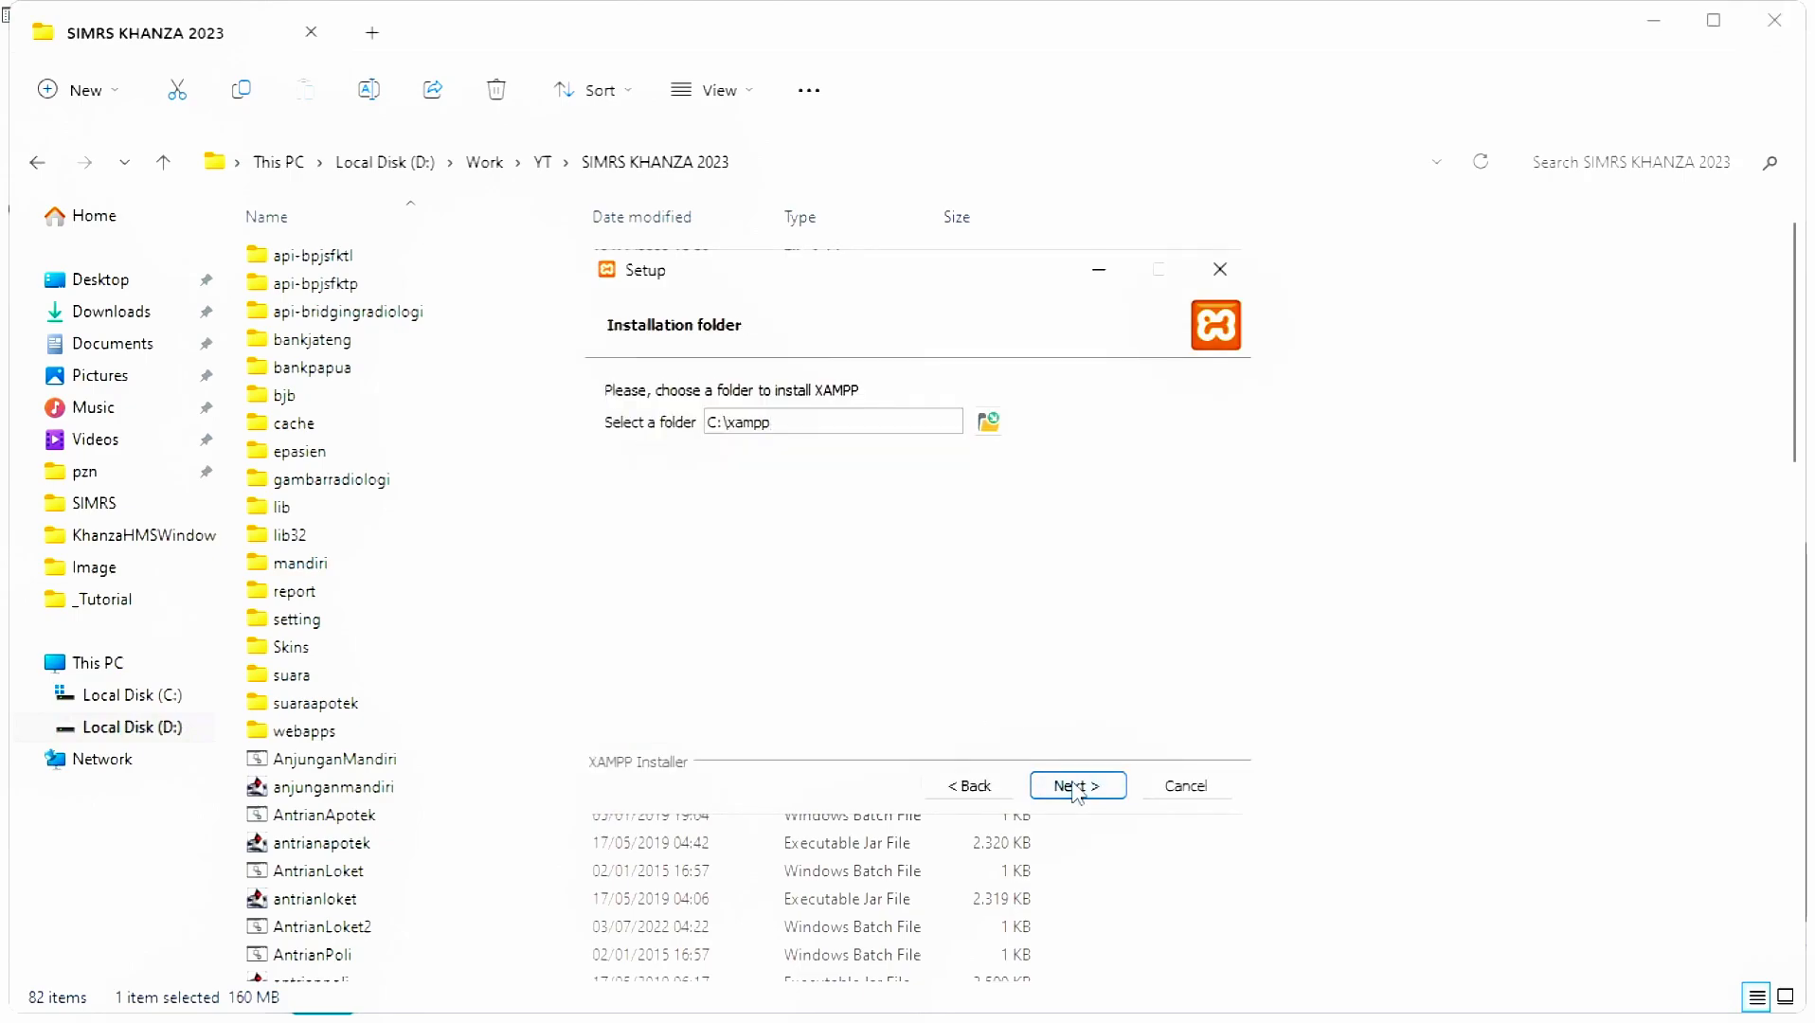
click(1077, 787)
click(1077, 787)
click(1077, 787)
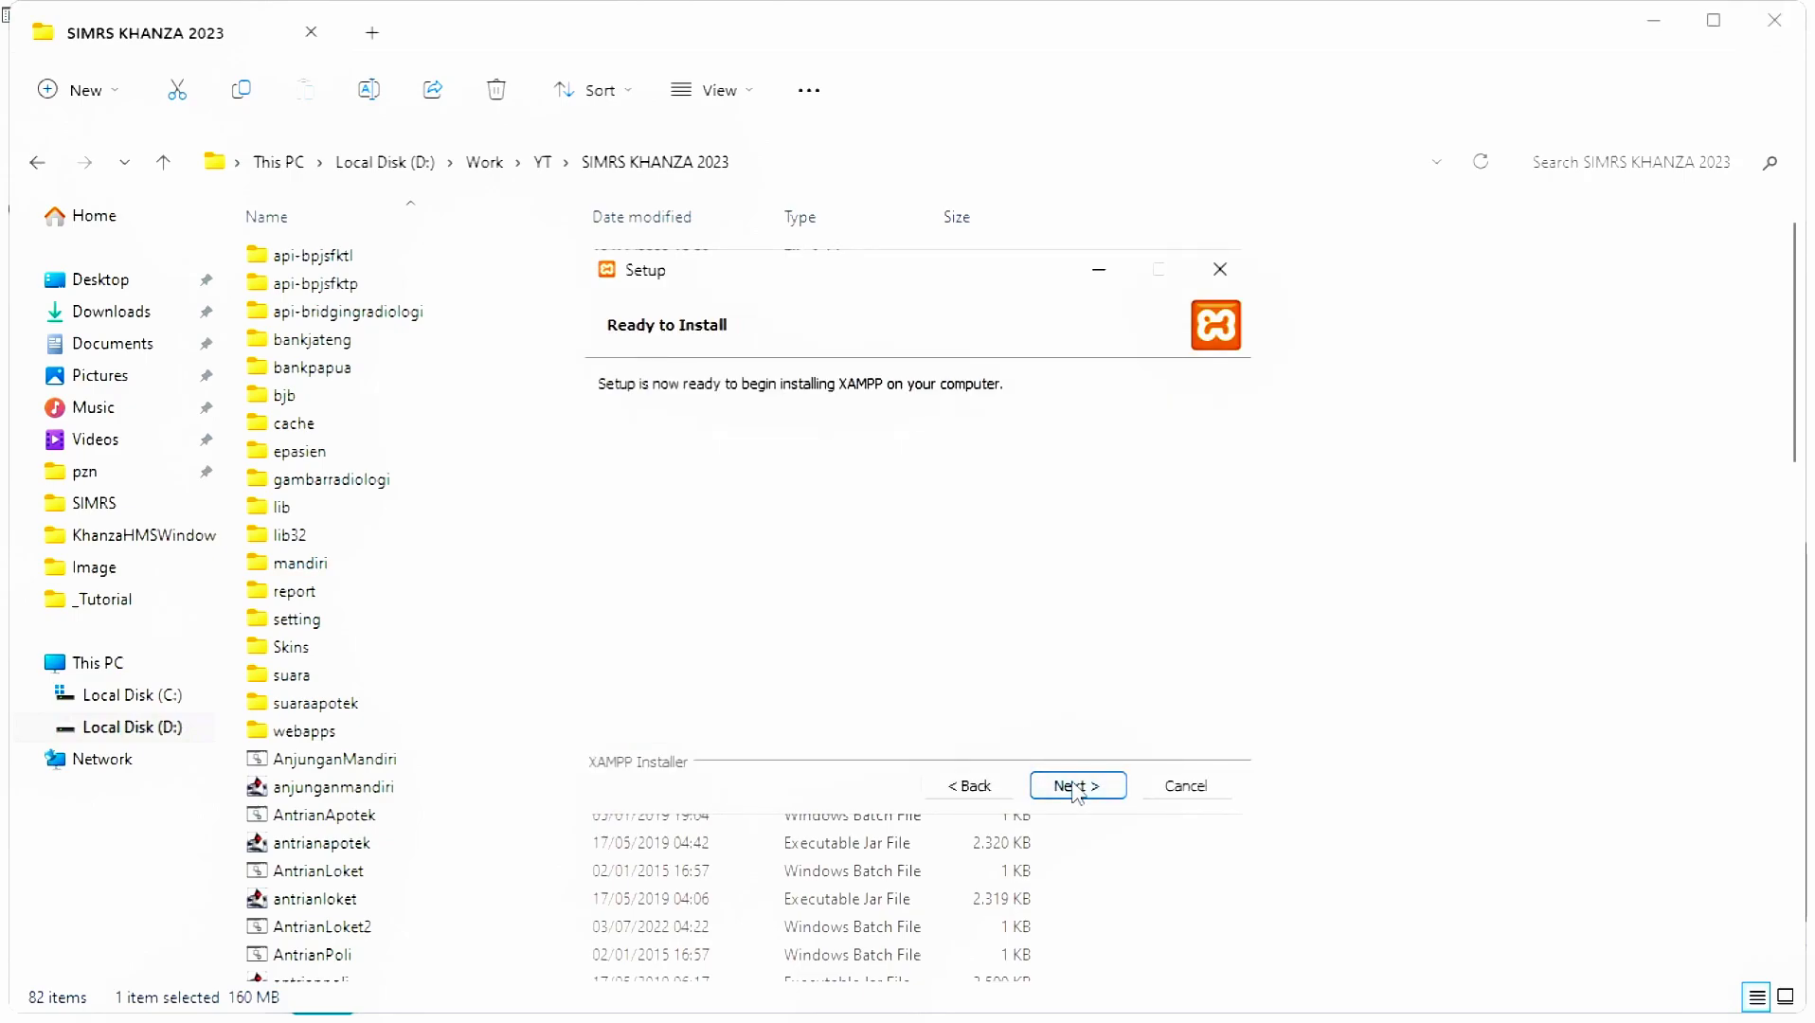
click(1077, 788)
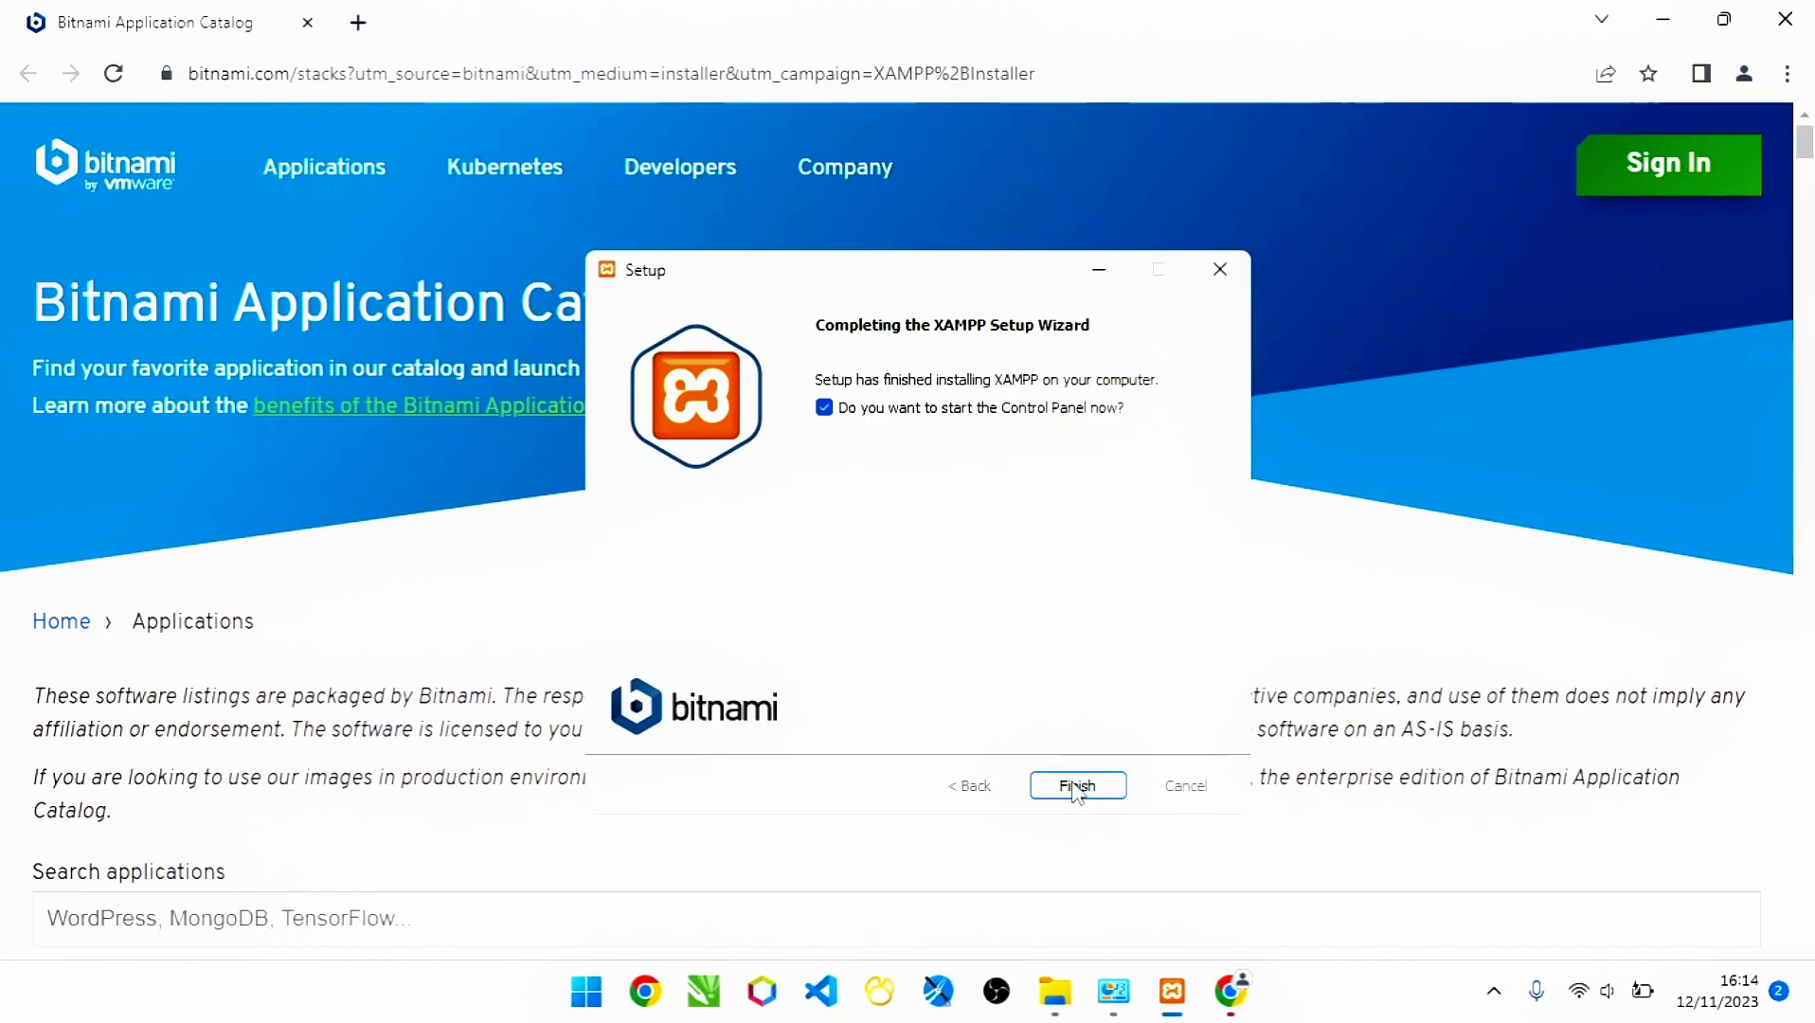
click(1077, 787)
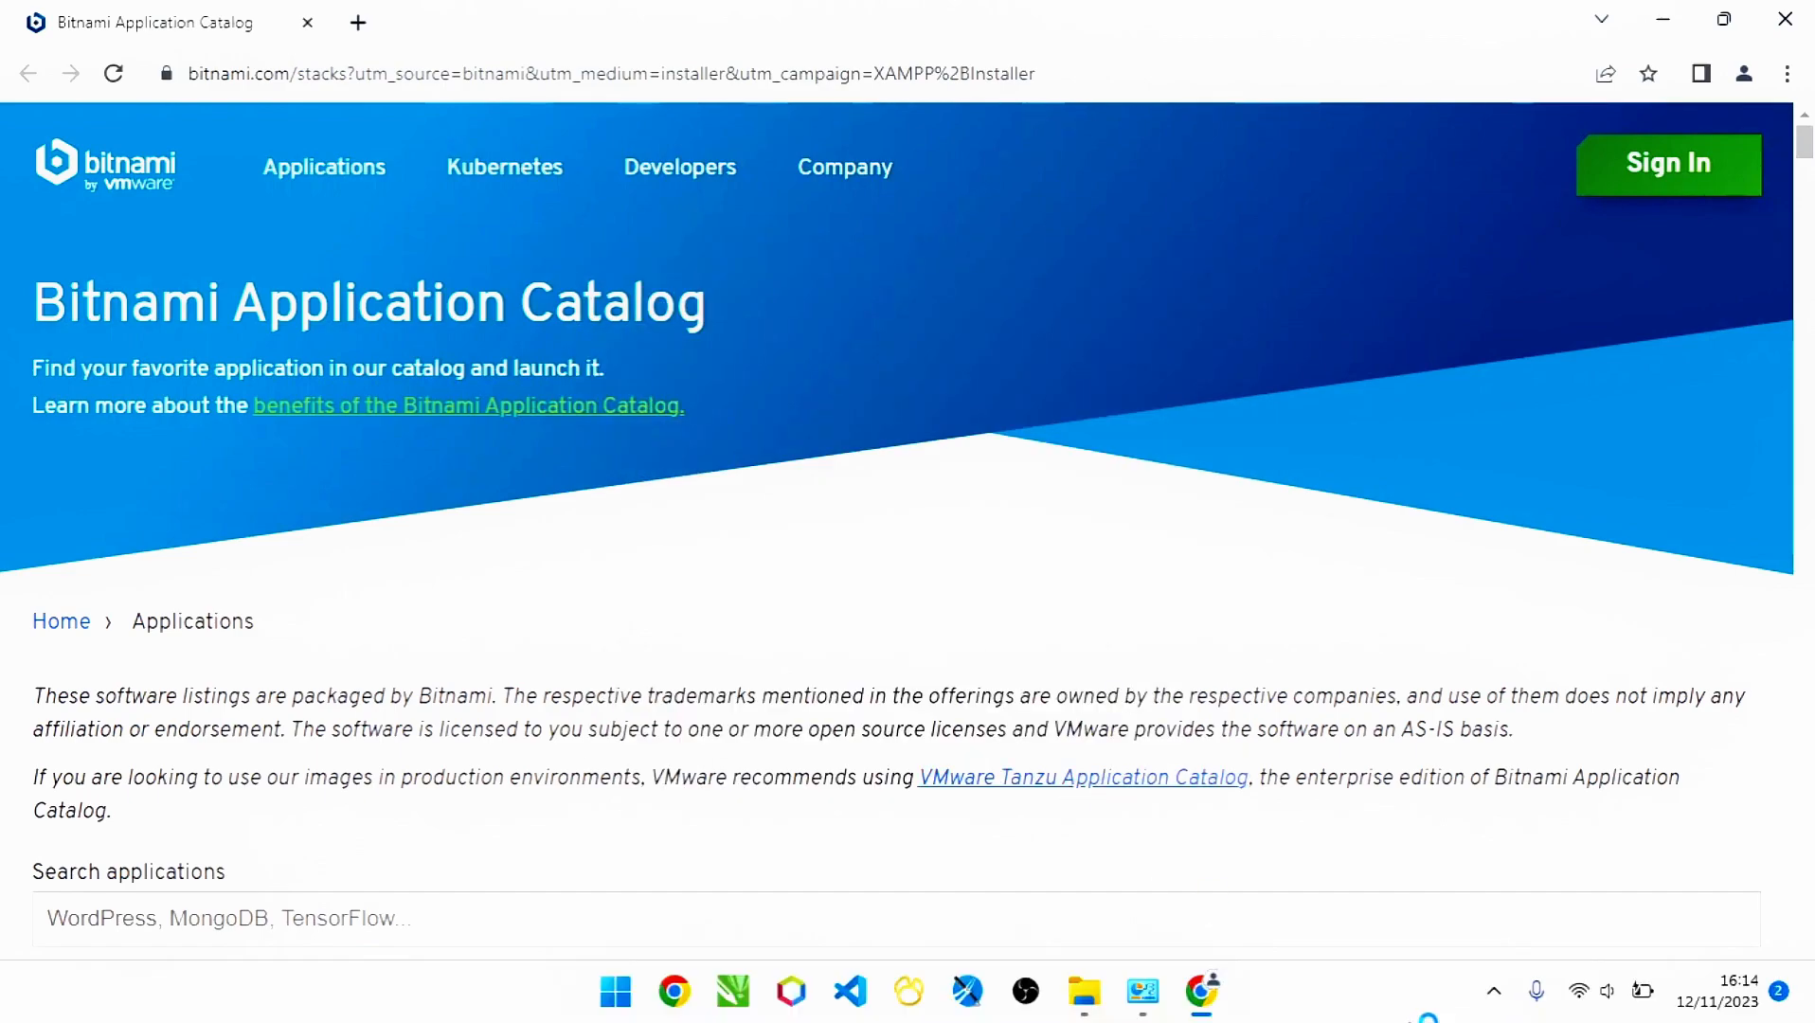
- Start Apache and MySQL in the XAMPP Control Panel, then close it
click(1415, 917)
click(1416, 916)
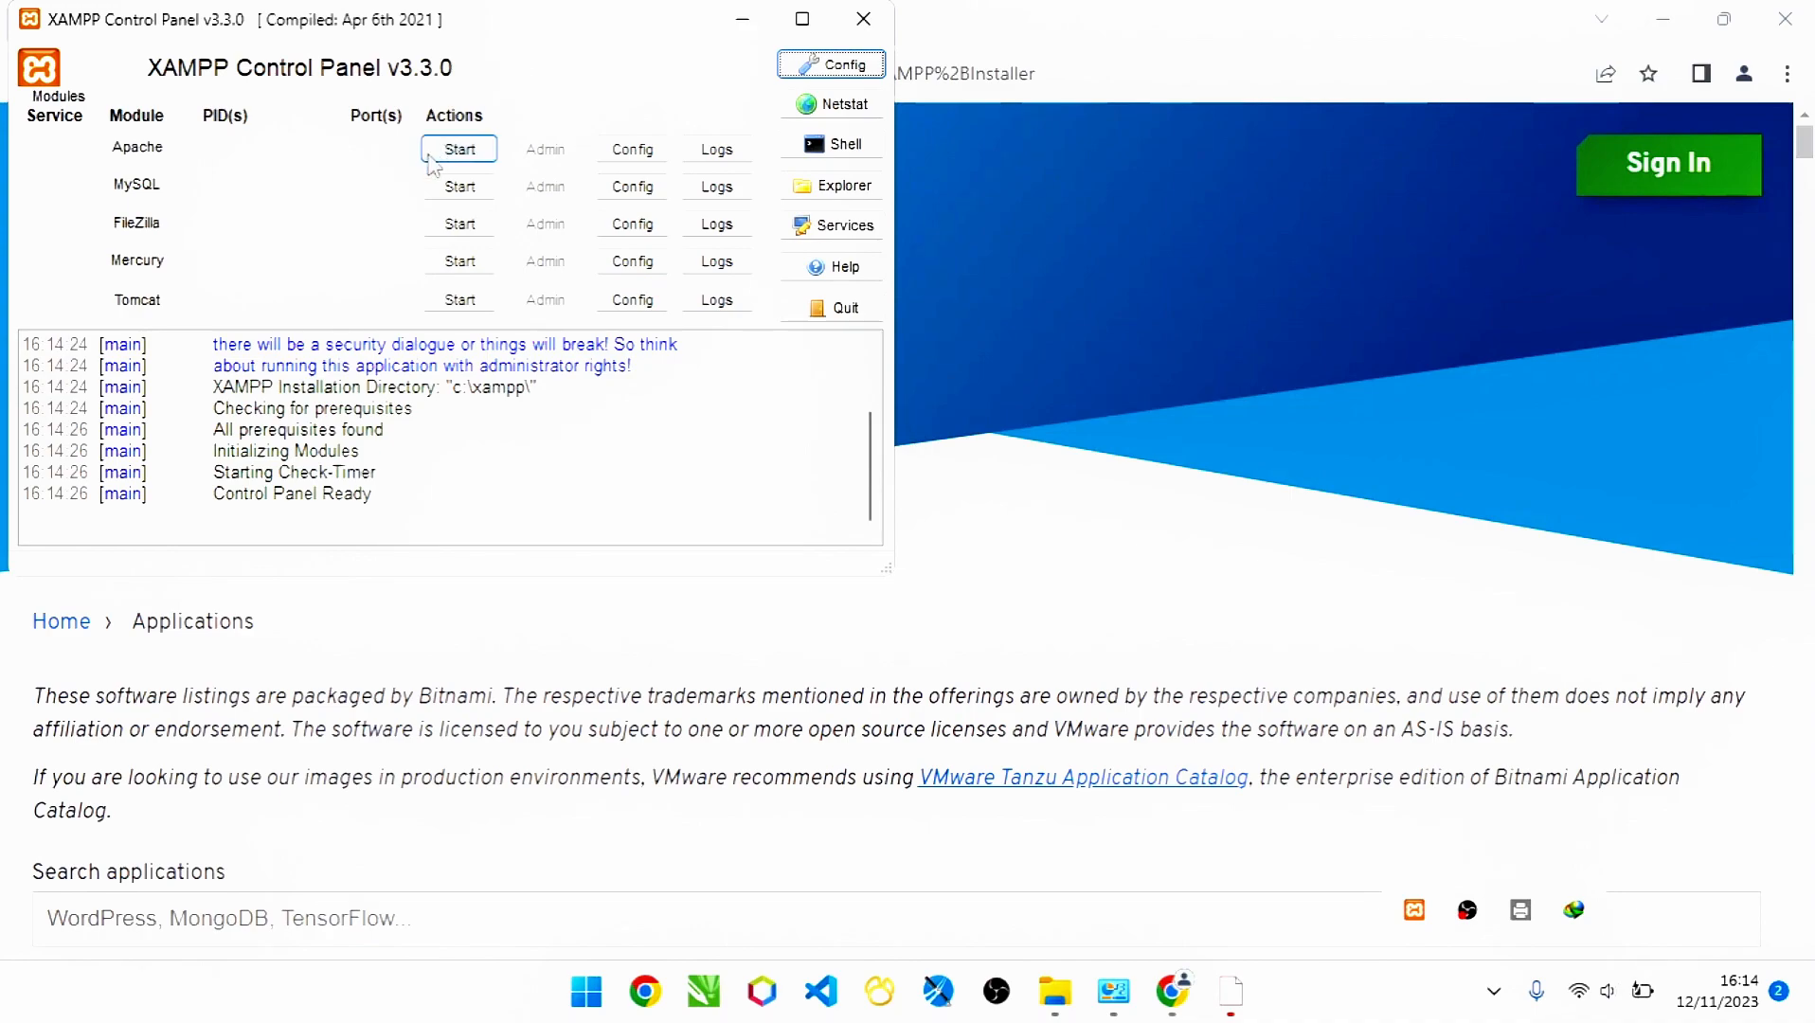
click(460, 152)
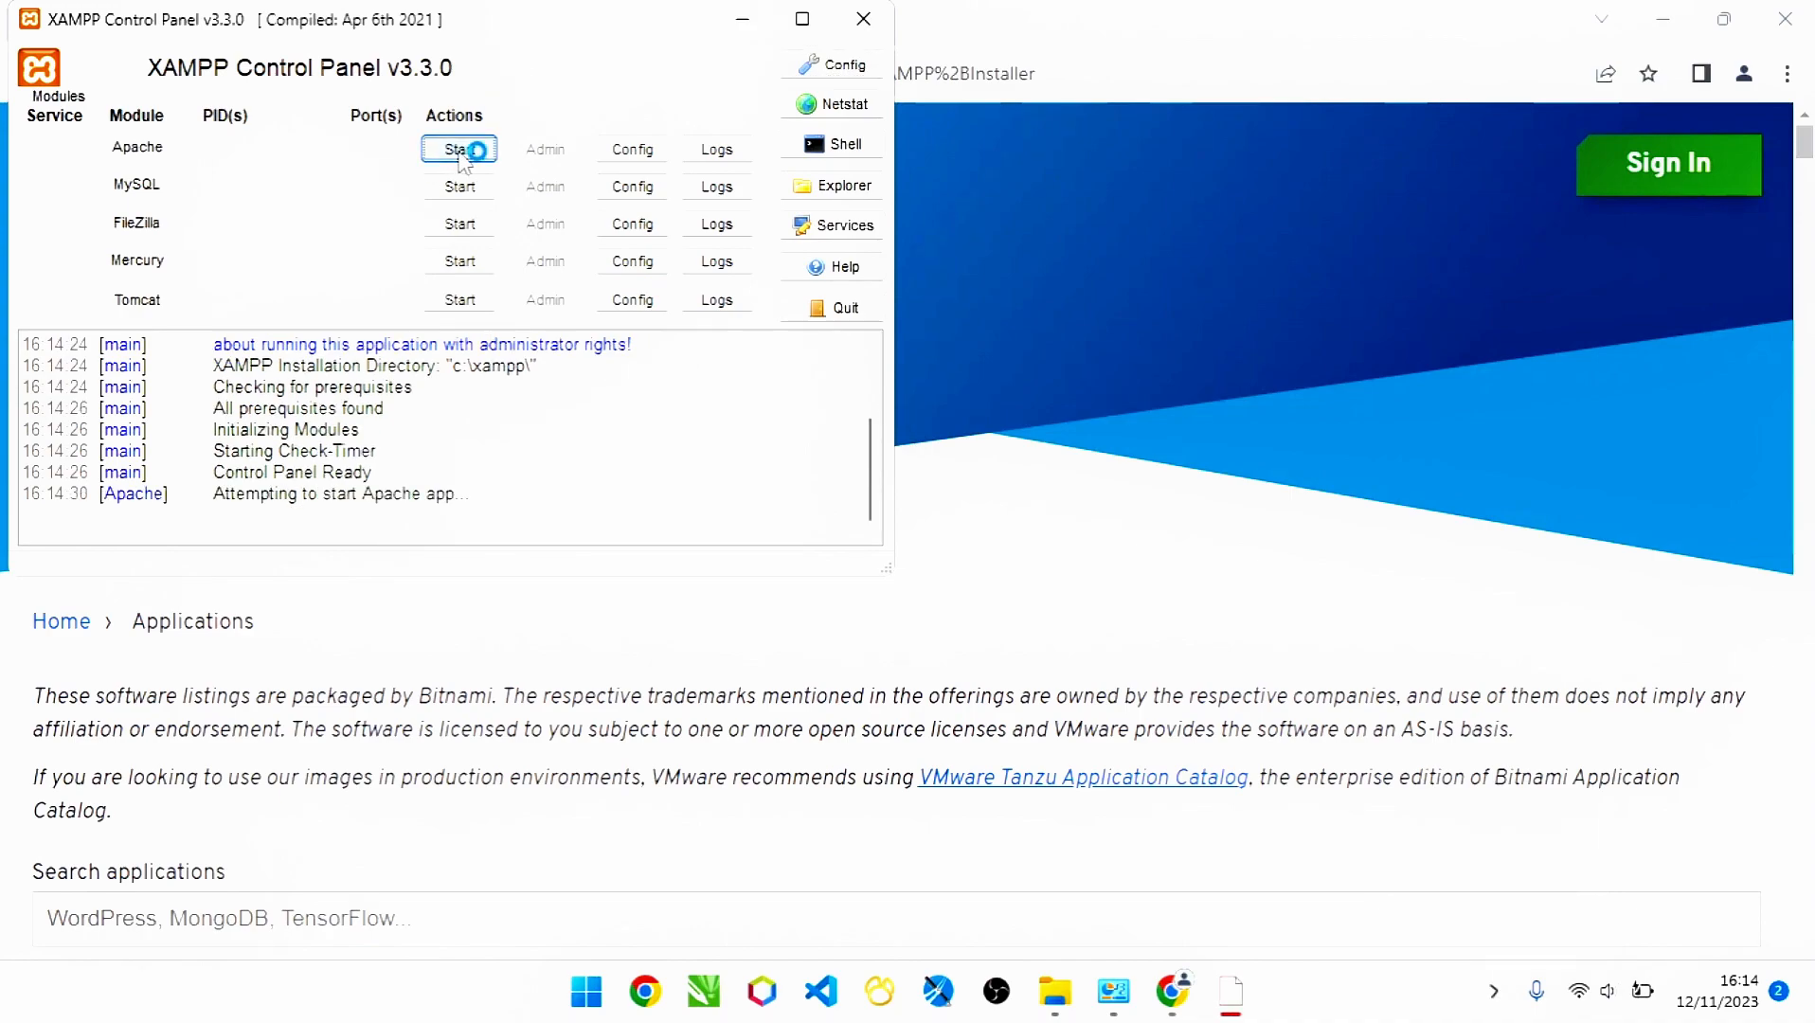
click(481, 195)
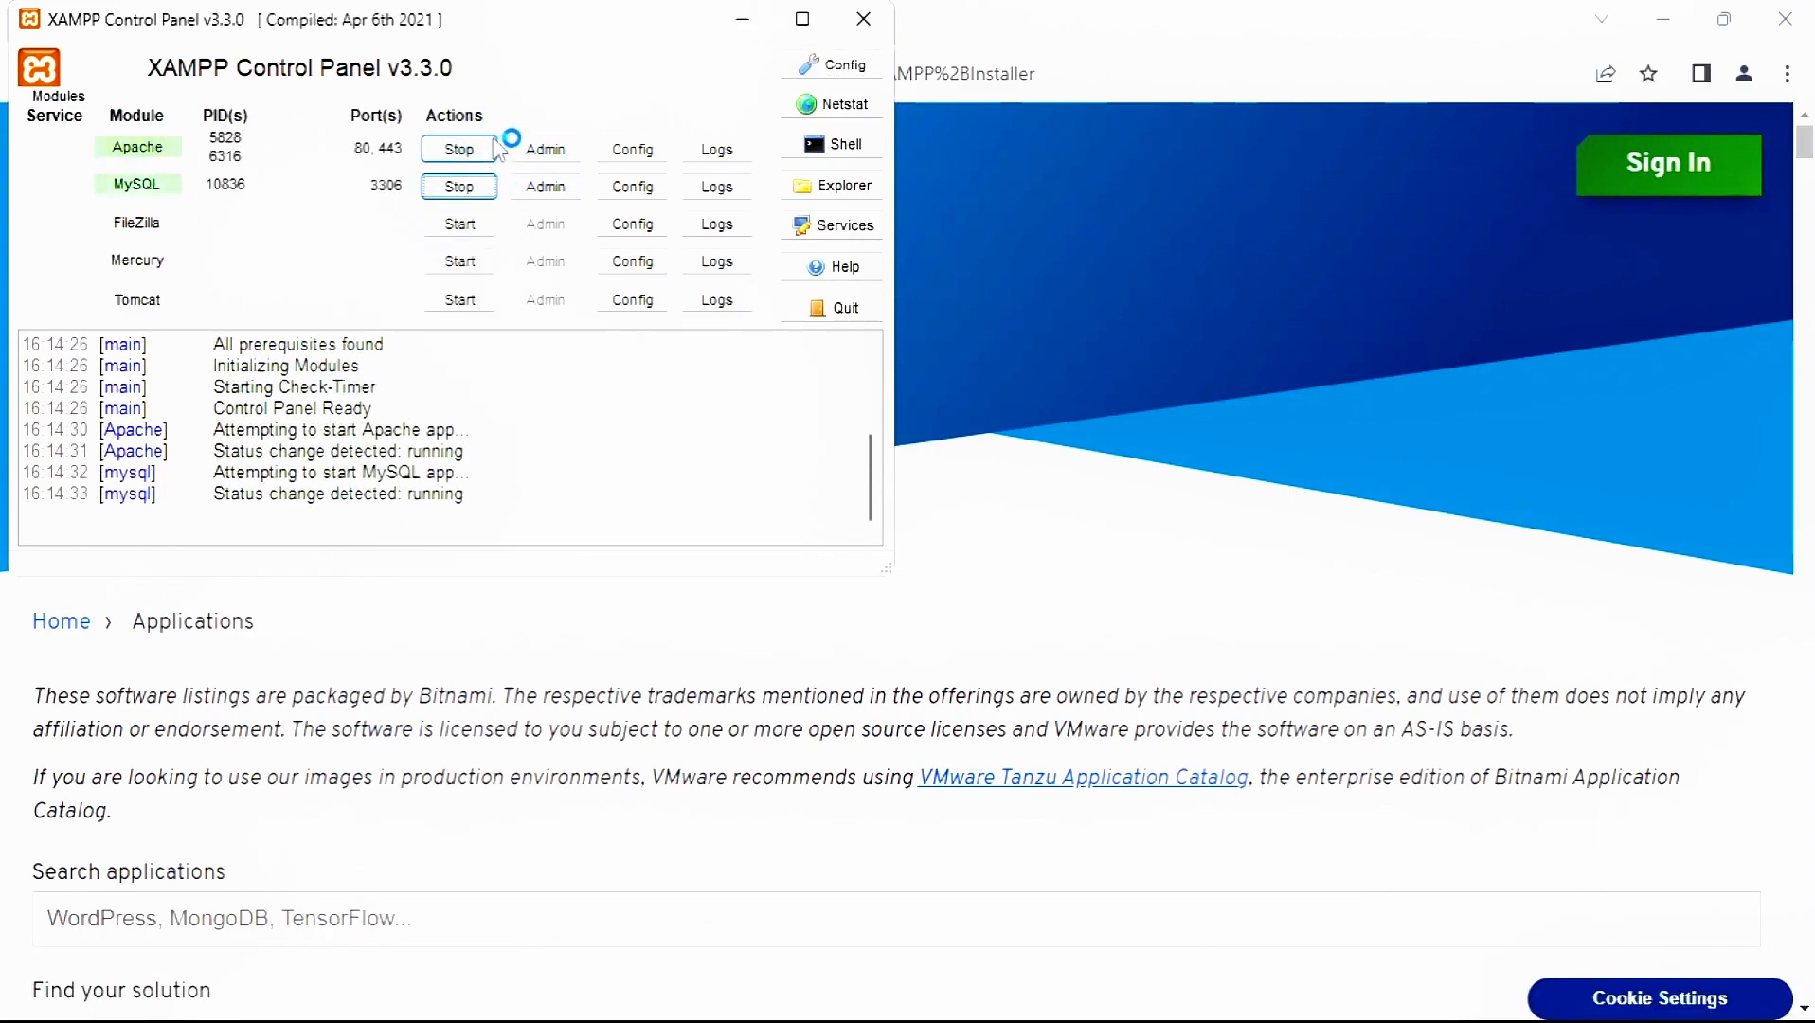
click(884, 35)
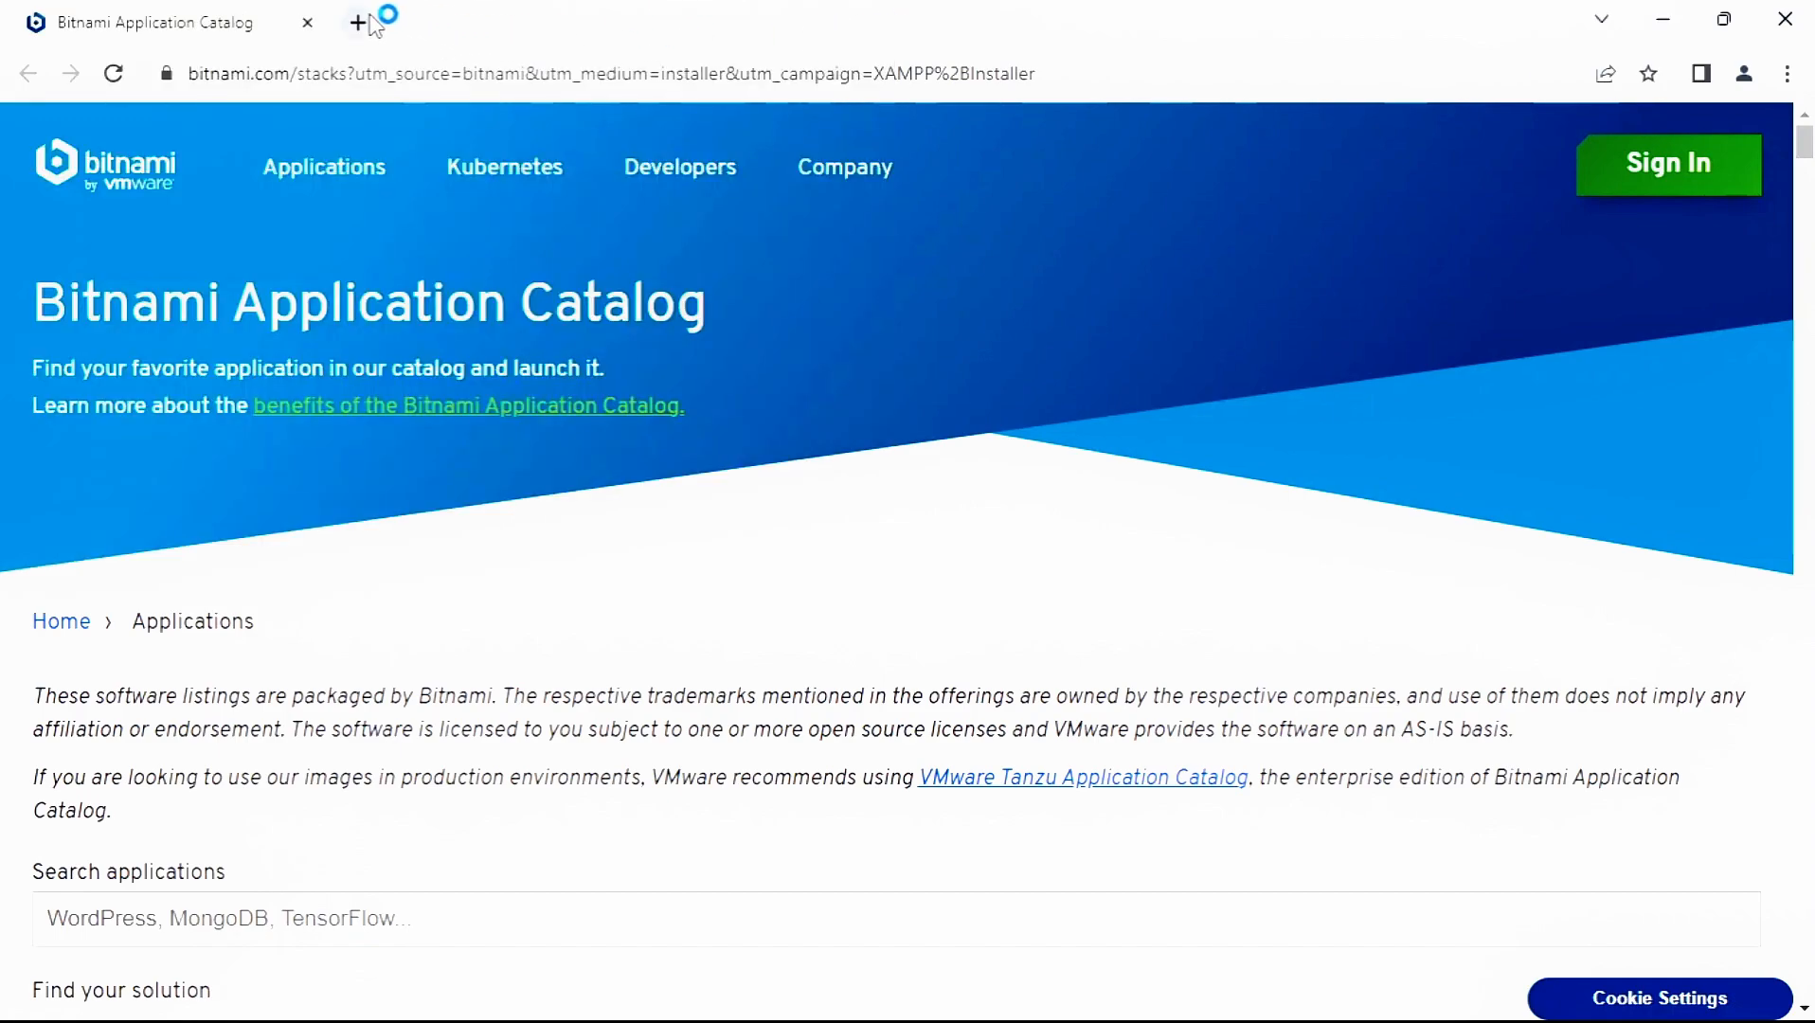
- Load localhost in a new browser tab and open phpMyAdmin from the dashboard
click(358, 21)
text(localhost)
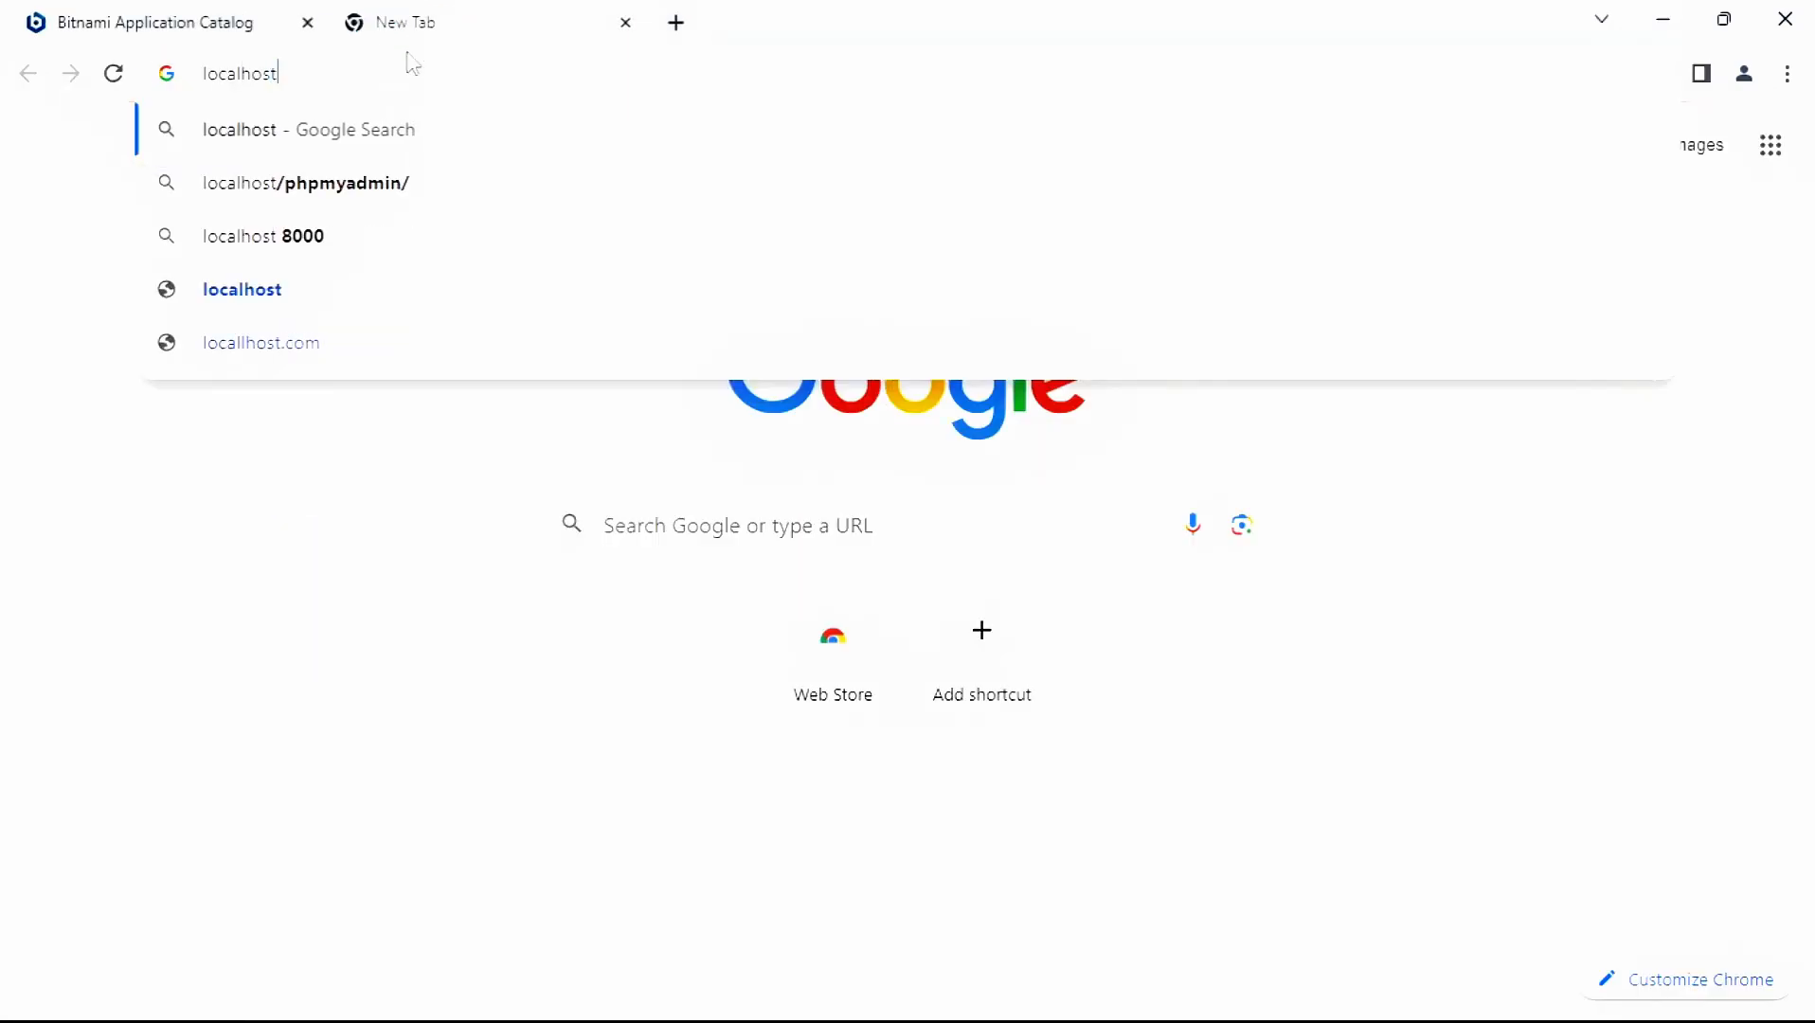
key(Return)
click(306, 23)
click(1449, 169)
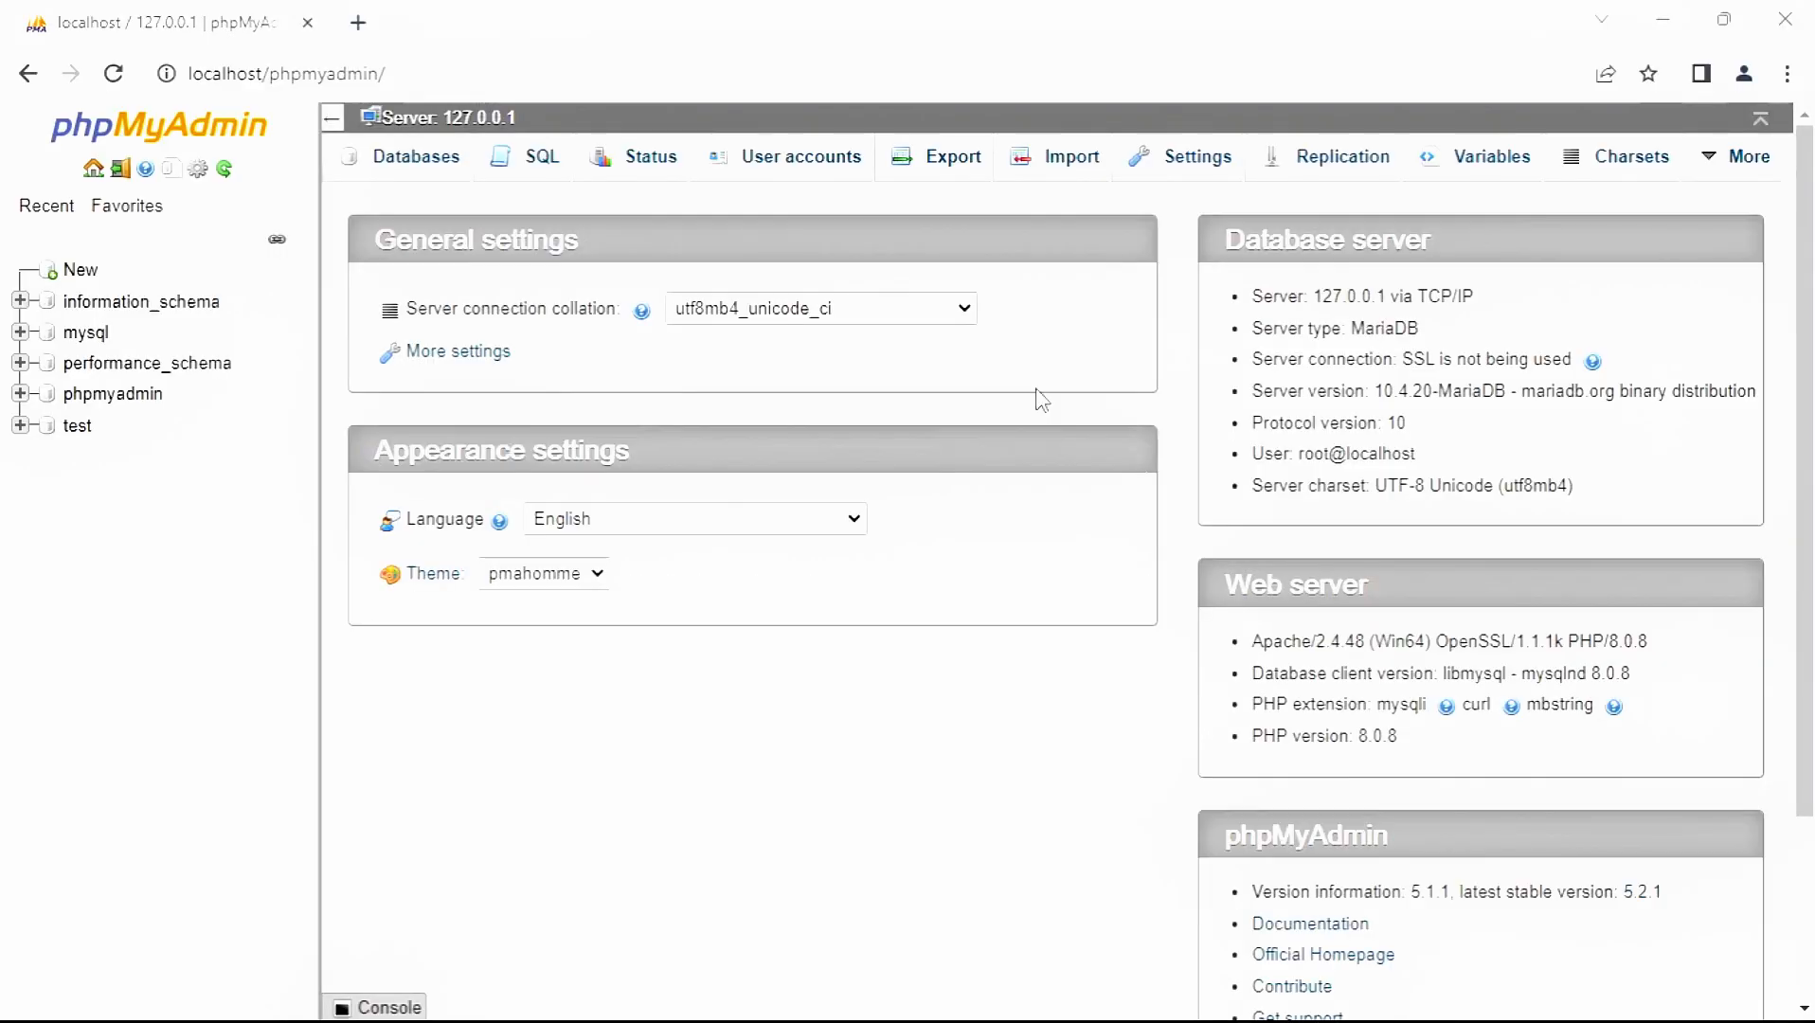
key(super+e)
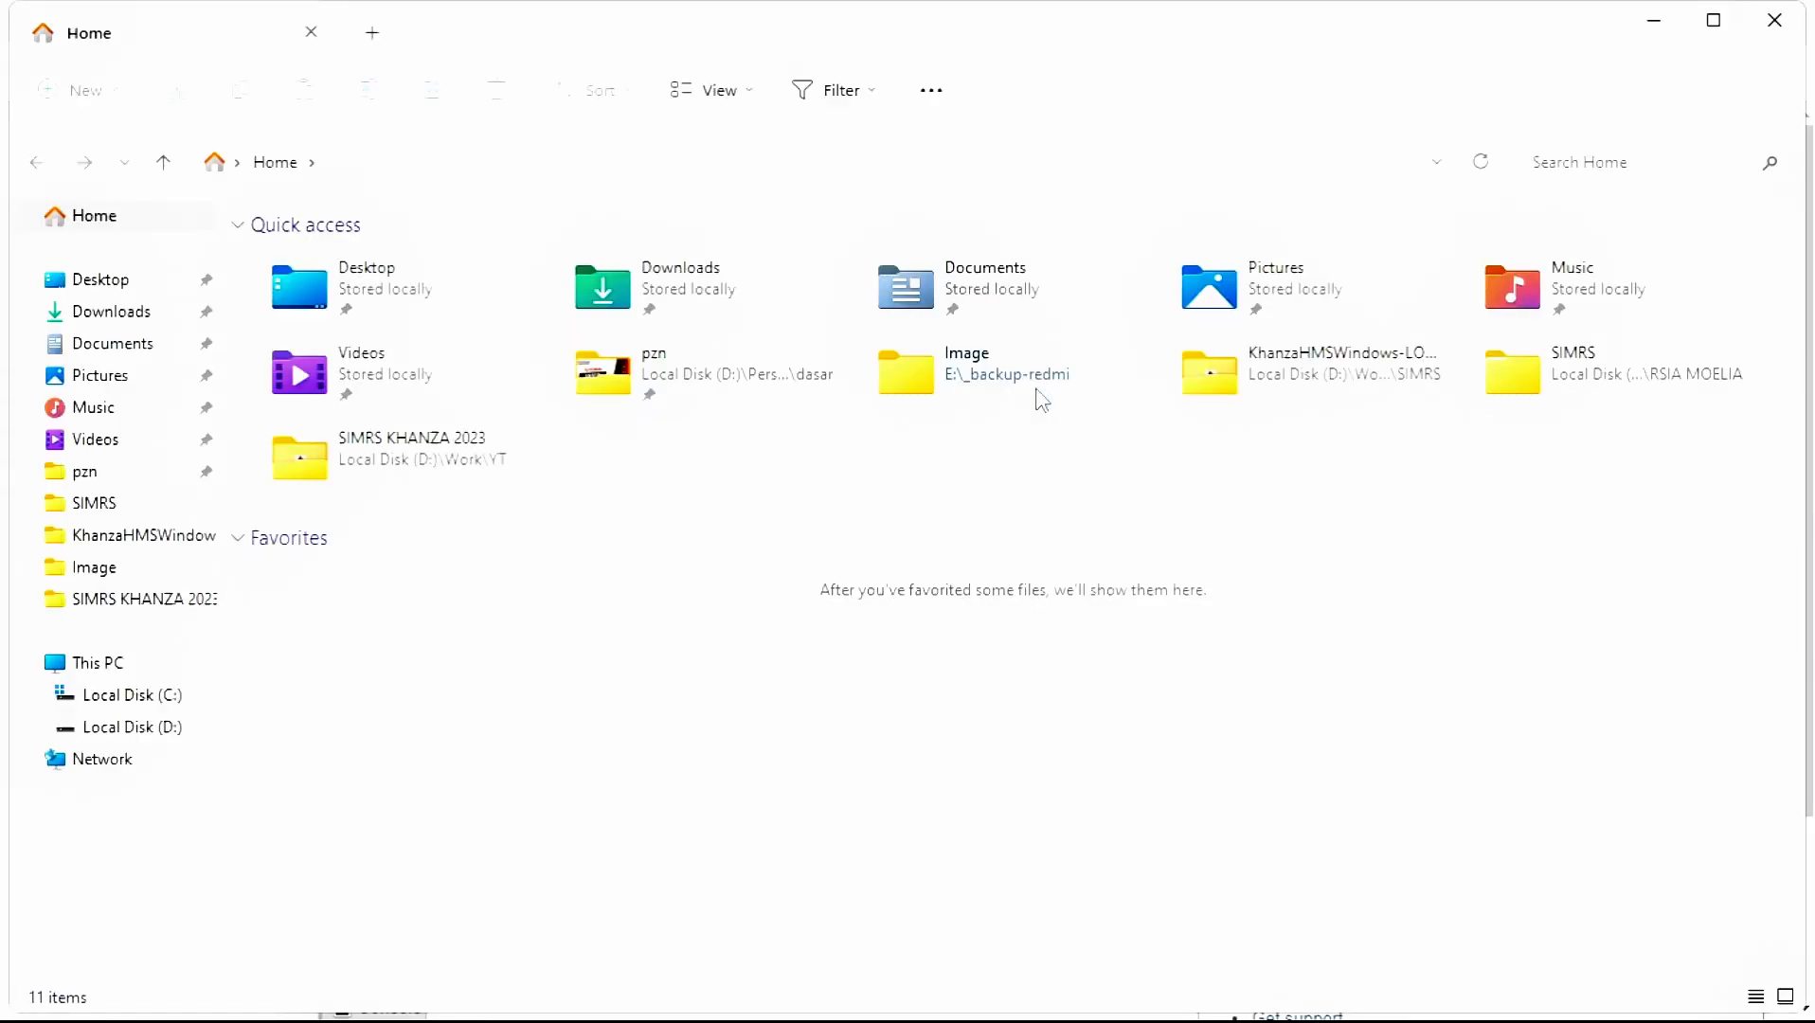
- Browse to D:\Work\YT\SIMRS KHANZA 2023 and scroll down to the sik2023 SQL file
click(208, 736)
double_click(364, 307)
double_click(396, 286)
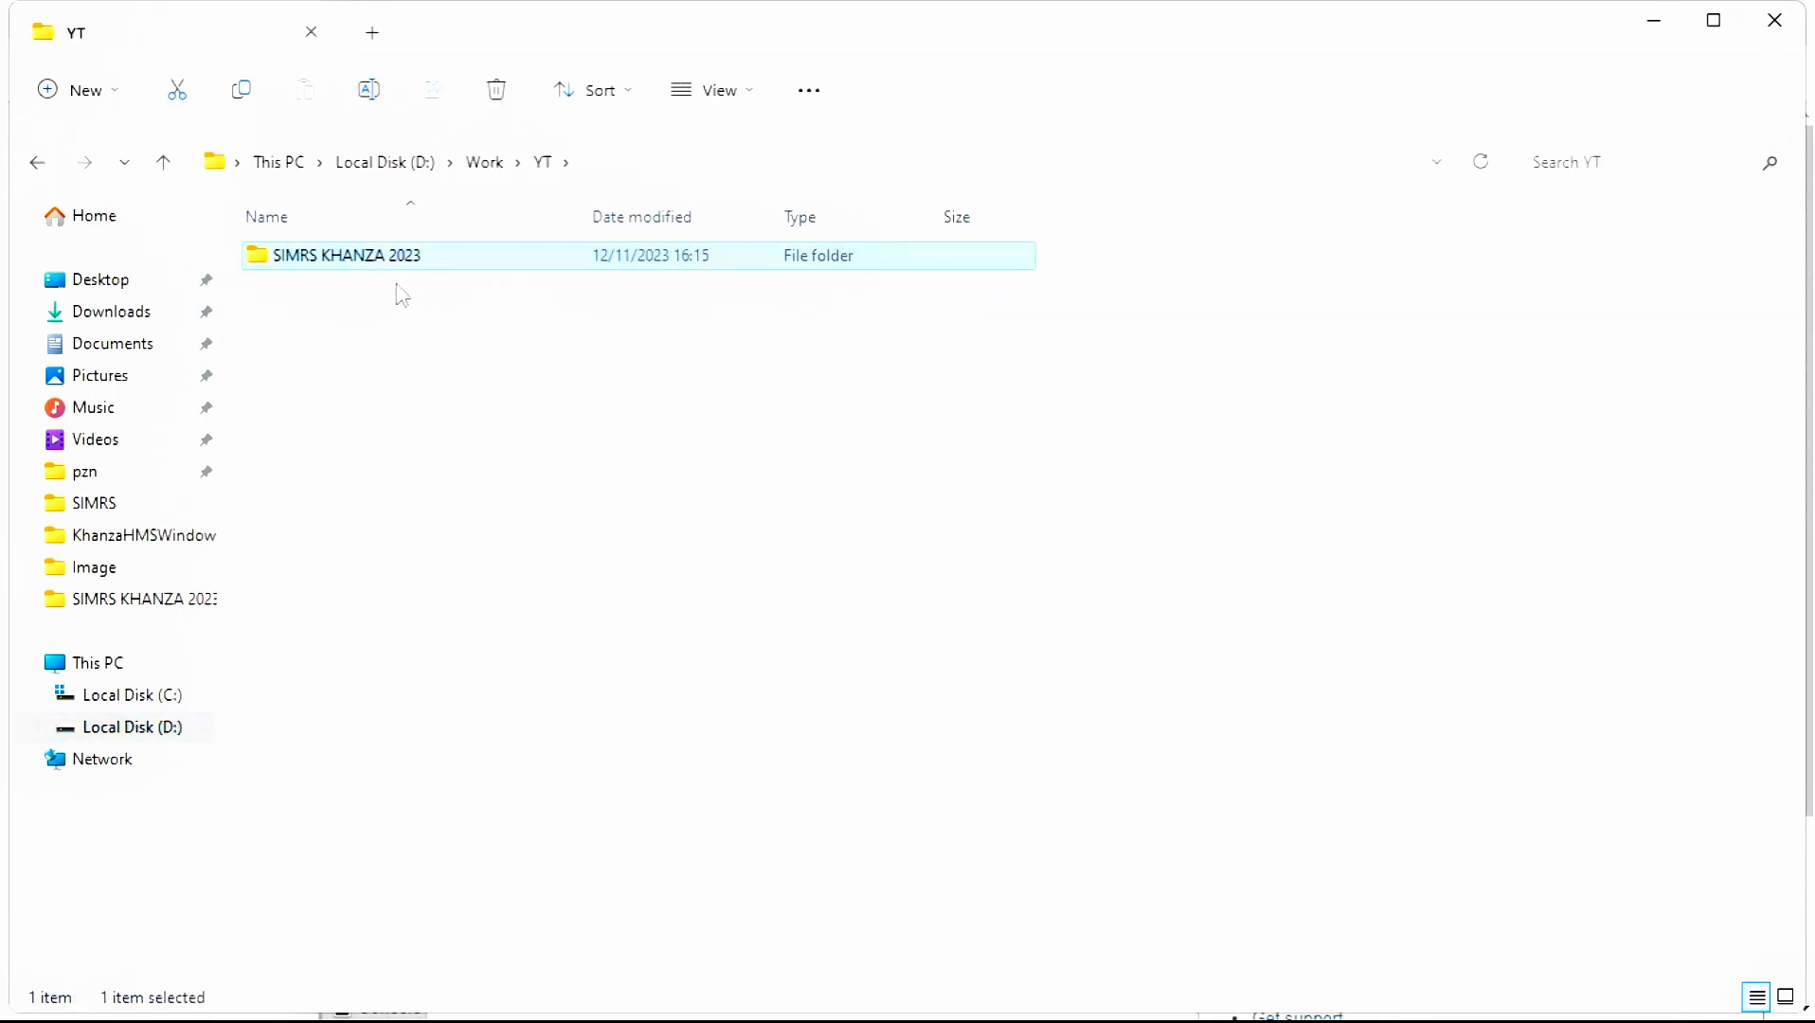
key(Return)
click(396, 285)
scroll(396, 285, down, 7)
scroll(396, 290, down, 10)
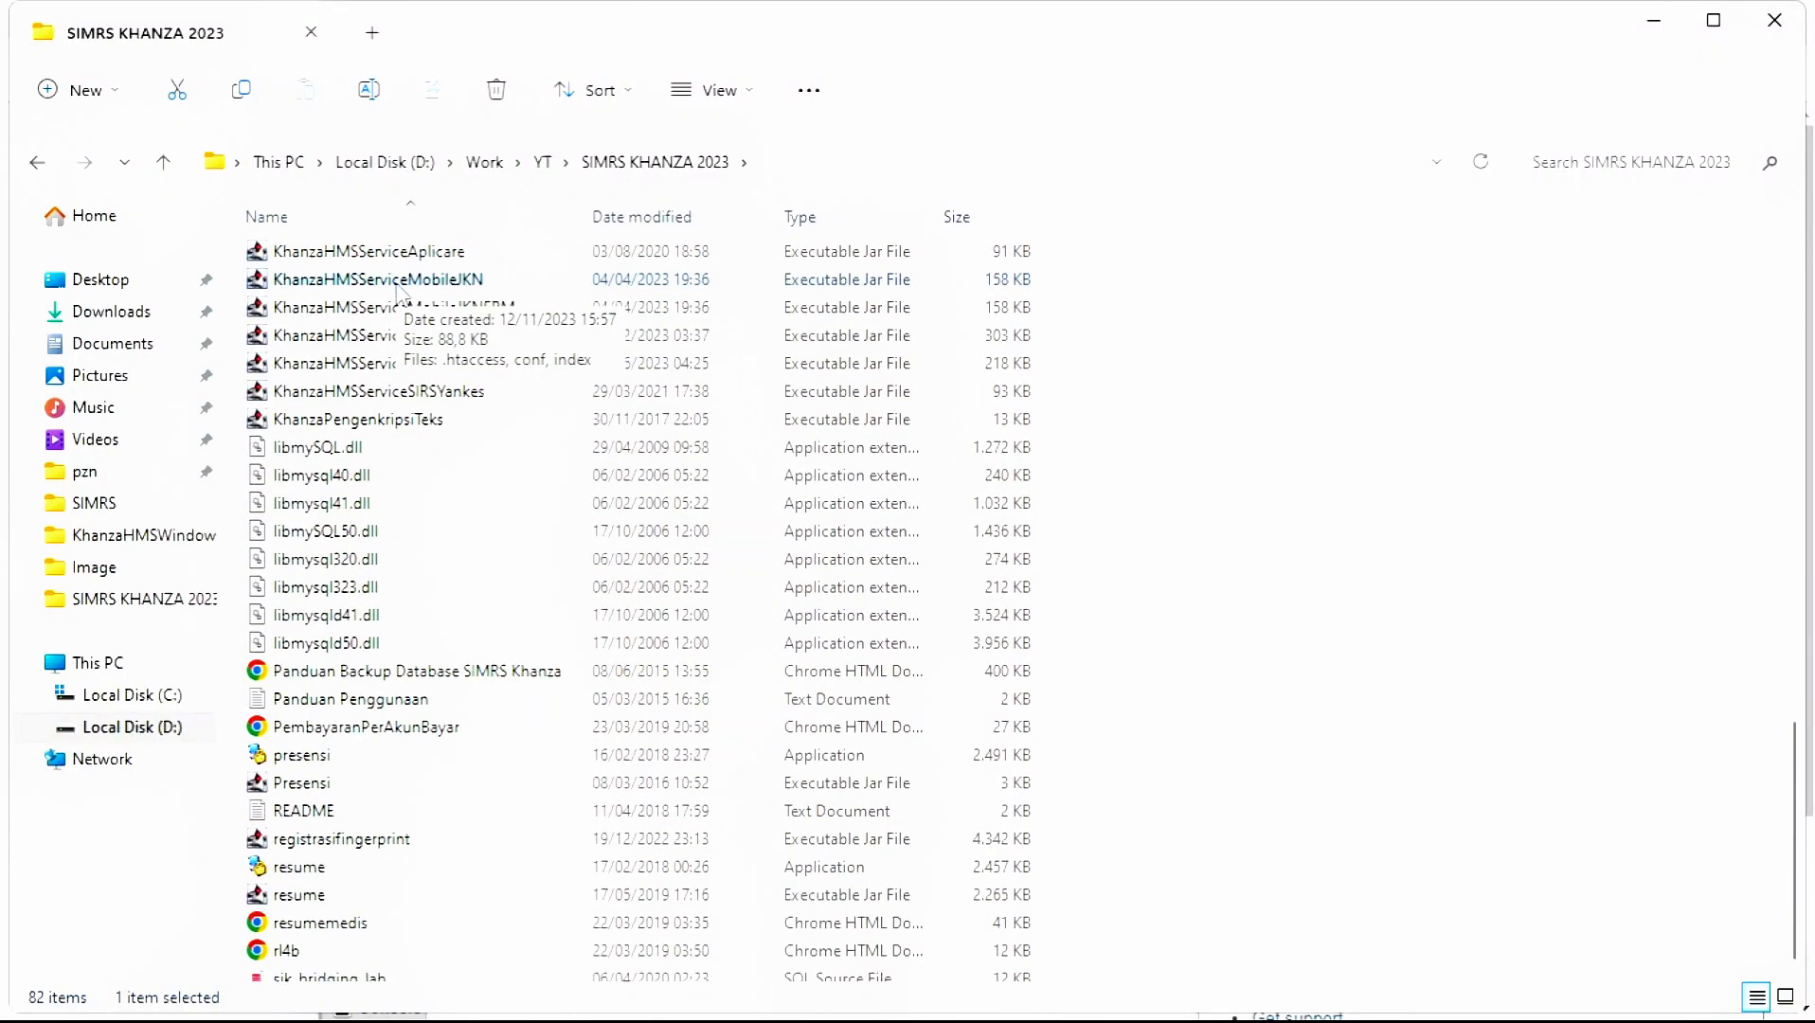
scroll(396, 289, down, 2)
- Rename the SQL file to sik, then back to sik2023
click(372, 885)
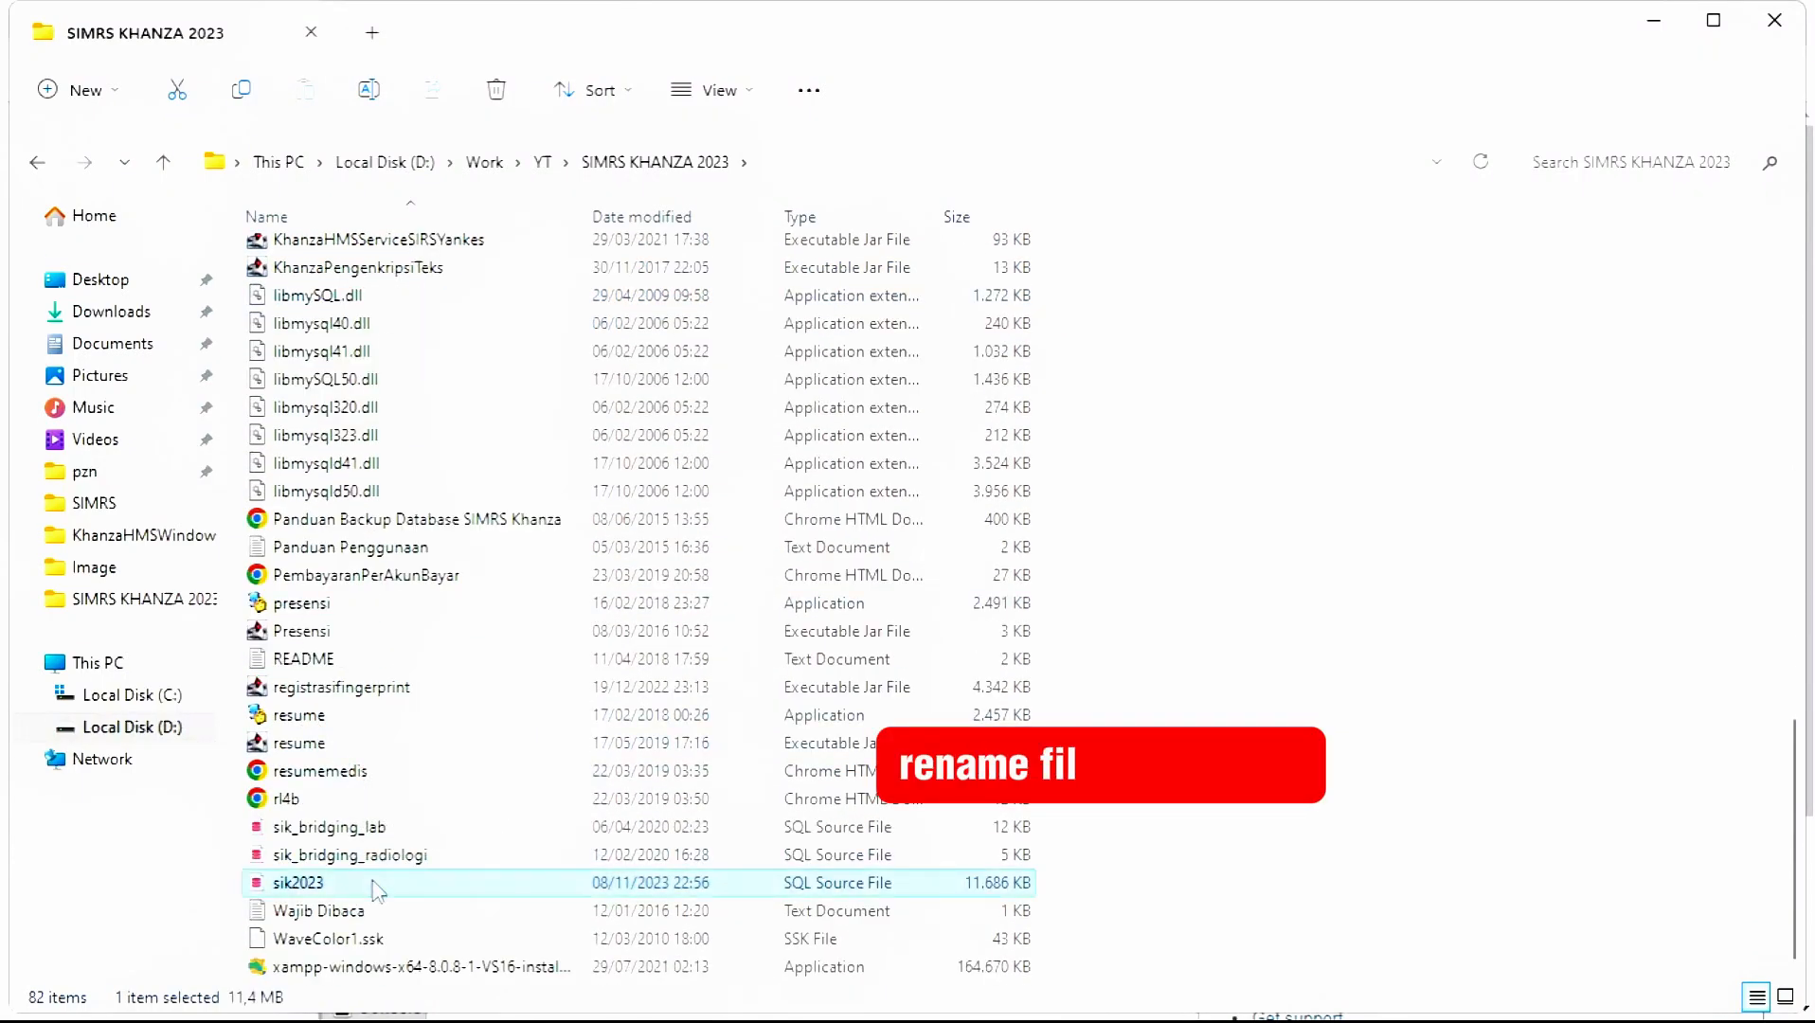
text(sik)
key(Return)
key(F2)
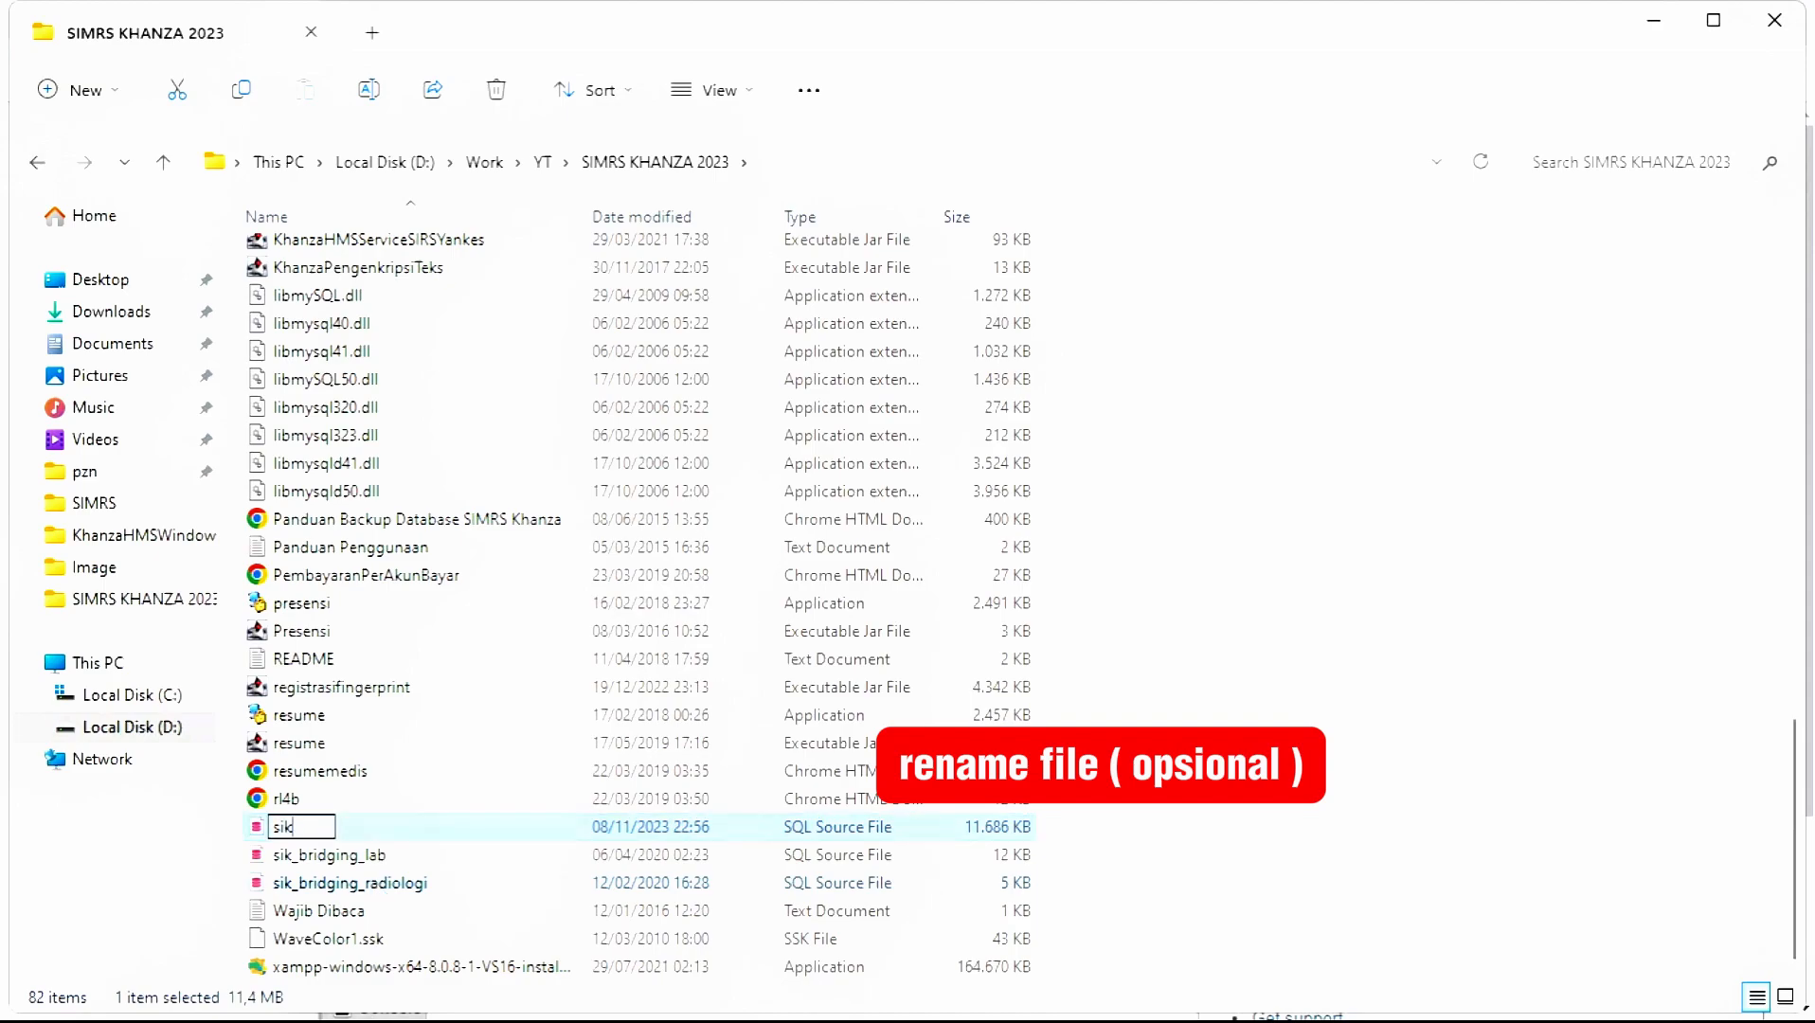
text(2023)
key(Return)
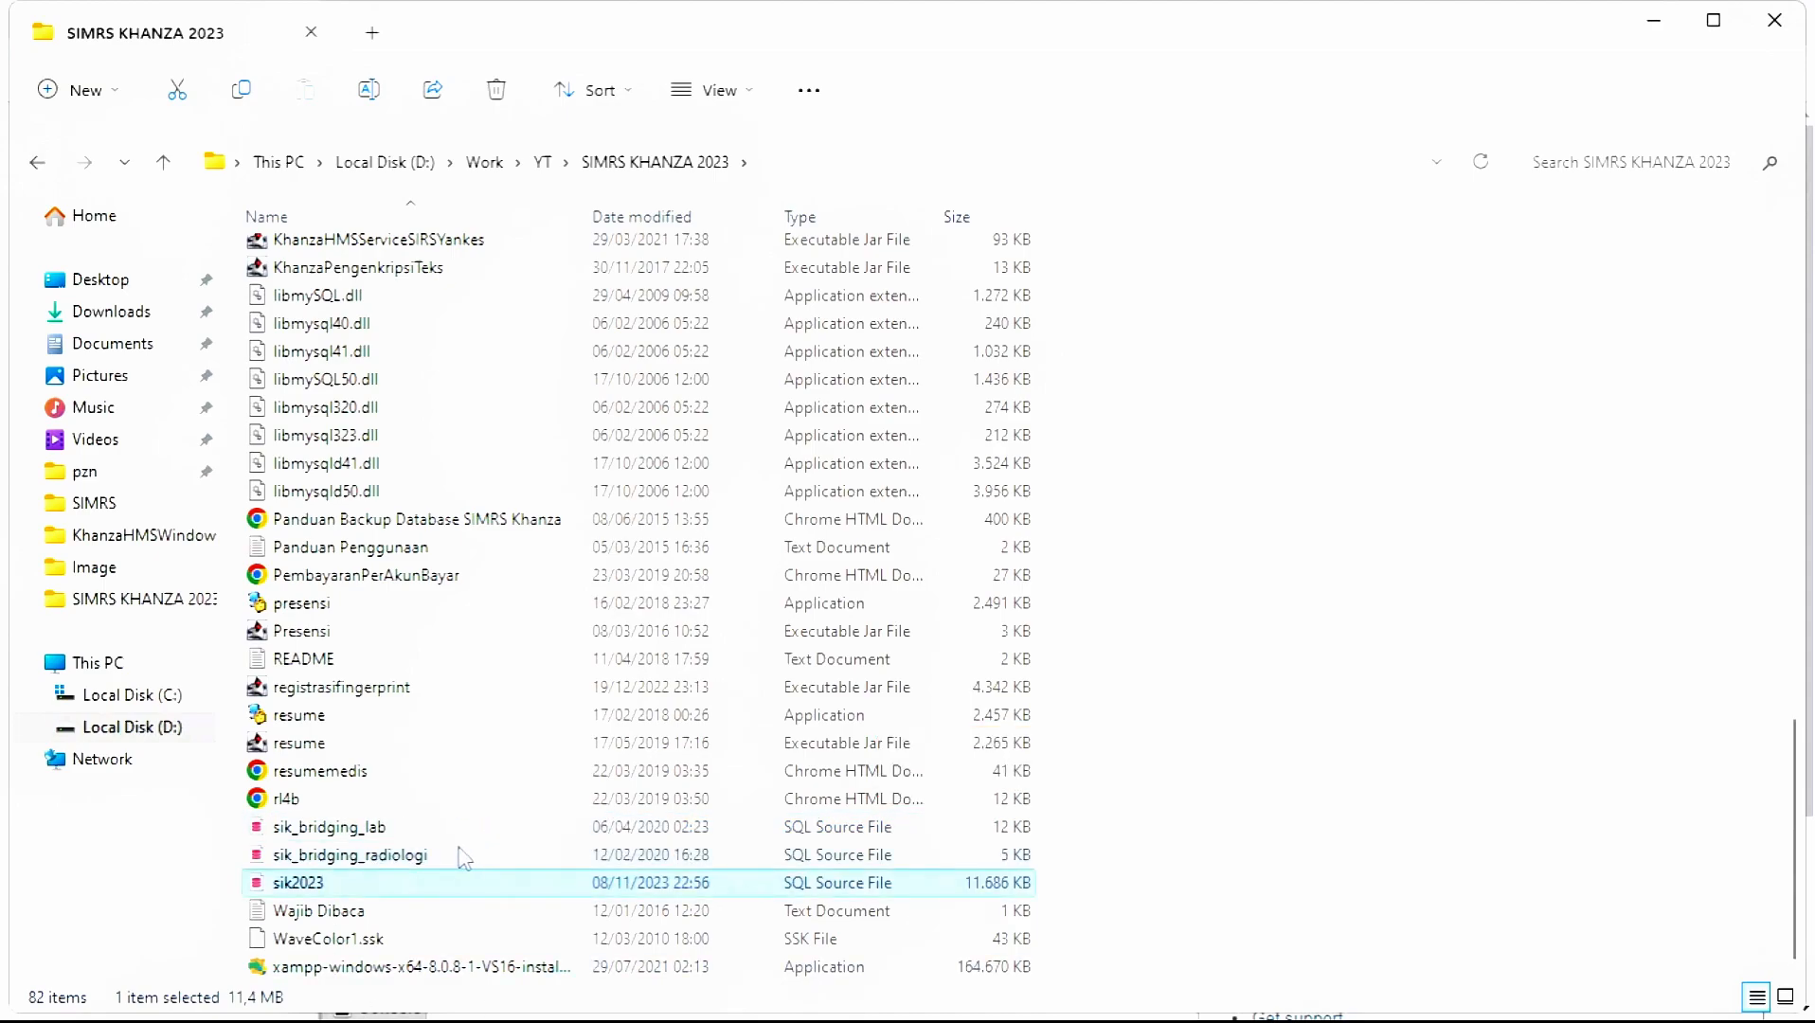
- Paste sik2023.sql into C:\xampp\mysql\bin, keeping its name
click(166, 696)
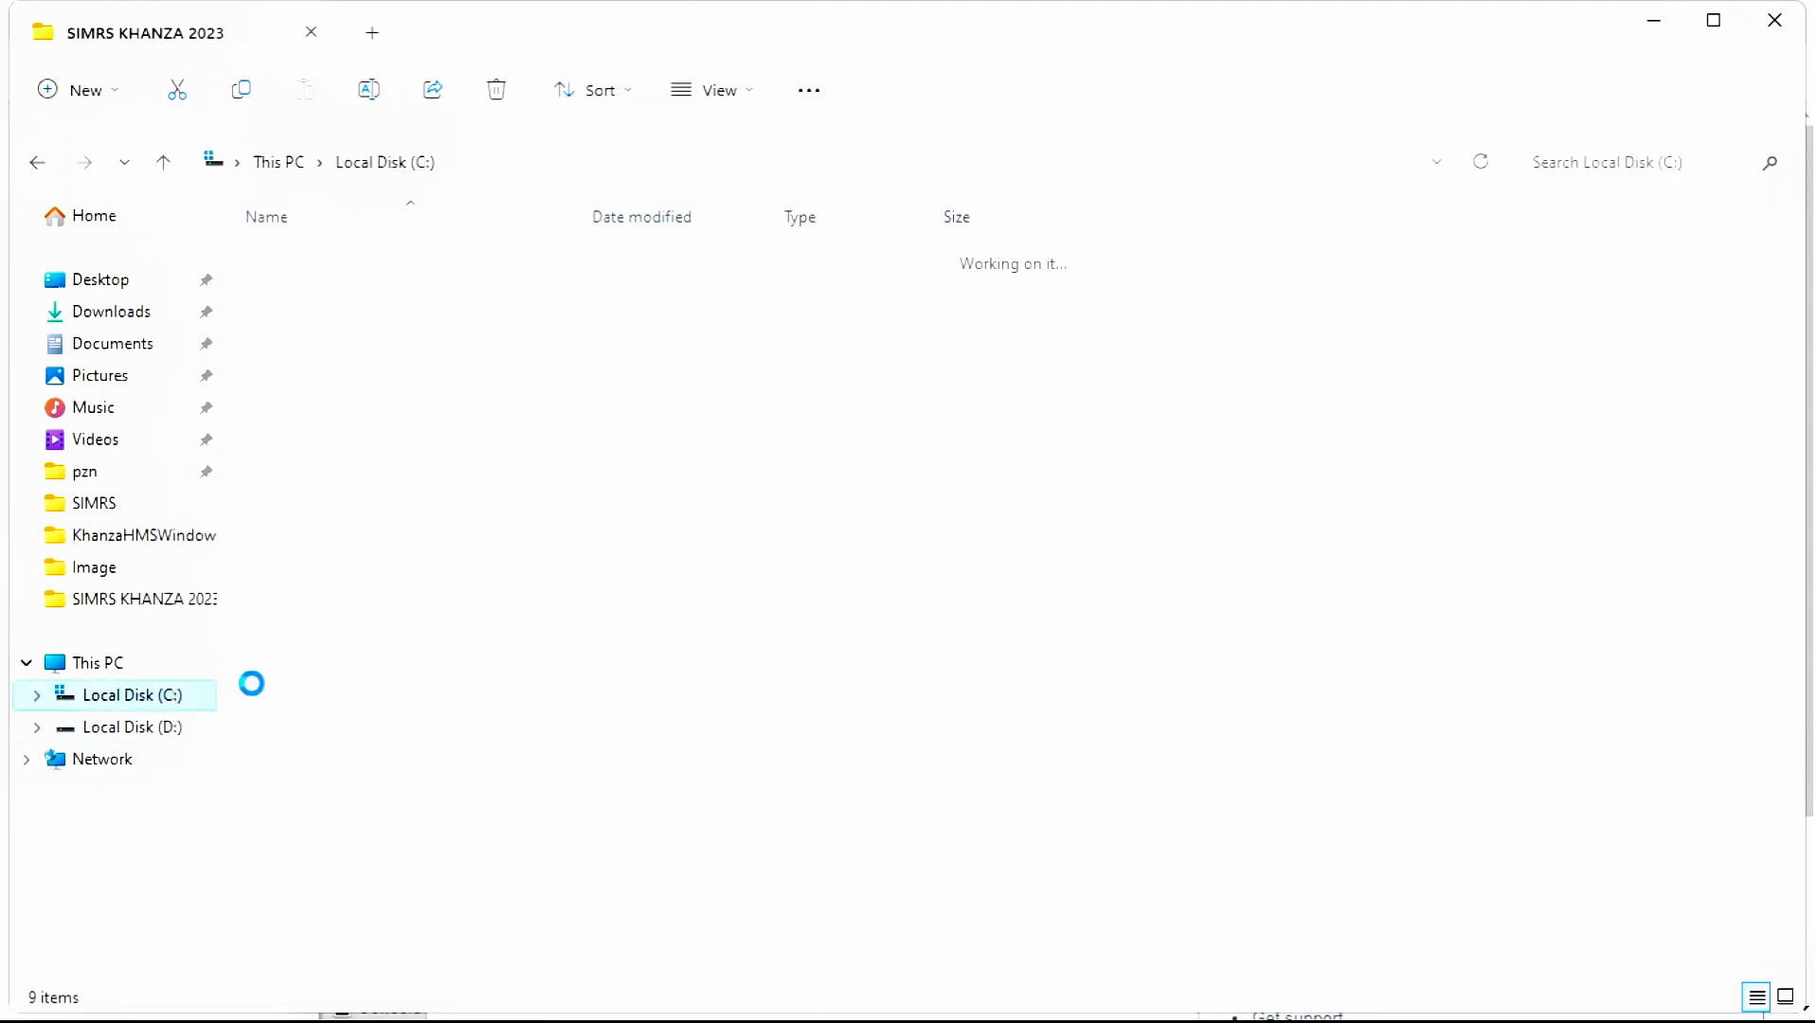
double_click(364, 453)
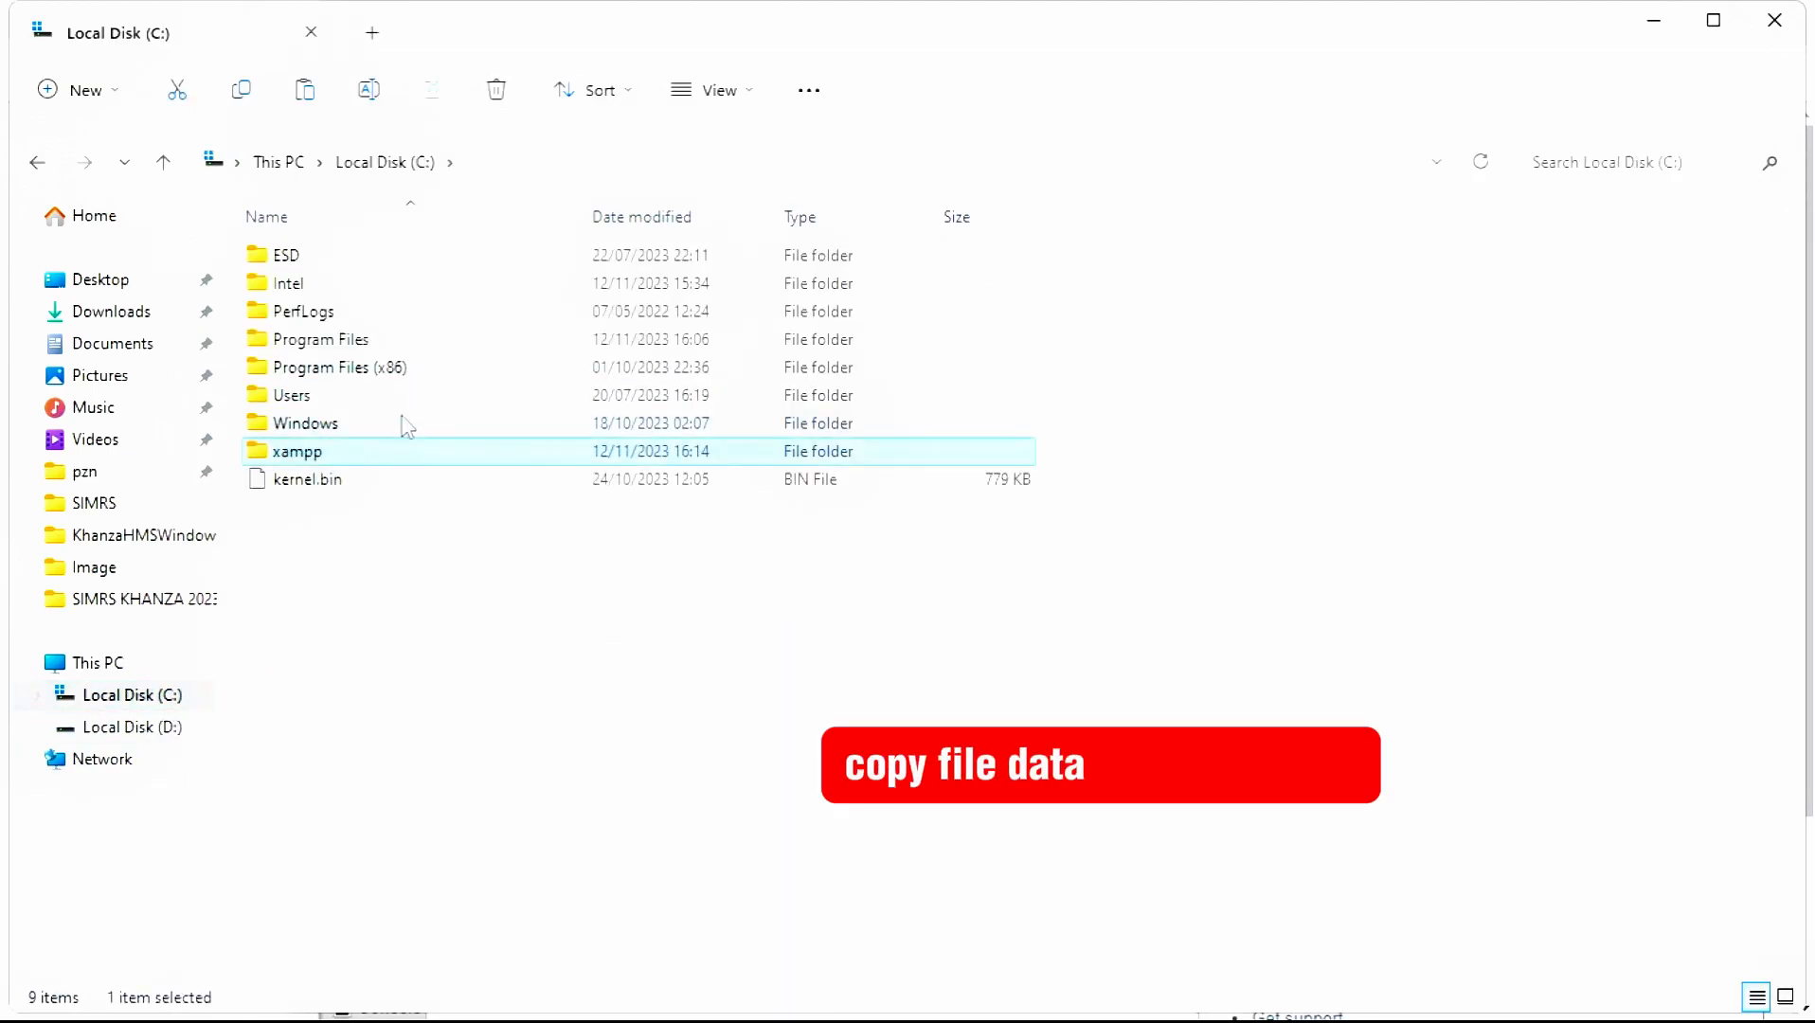
key(Down)
key(Down)
key(Down)
key(Down)
key(Down)
key(Down)
key(Down)
key(Down)
key(Down)
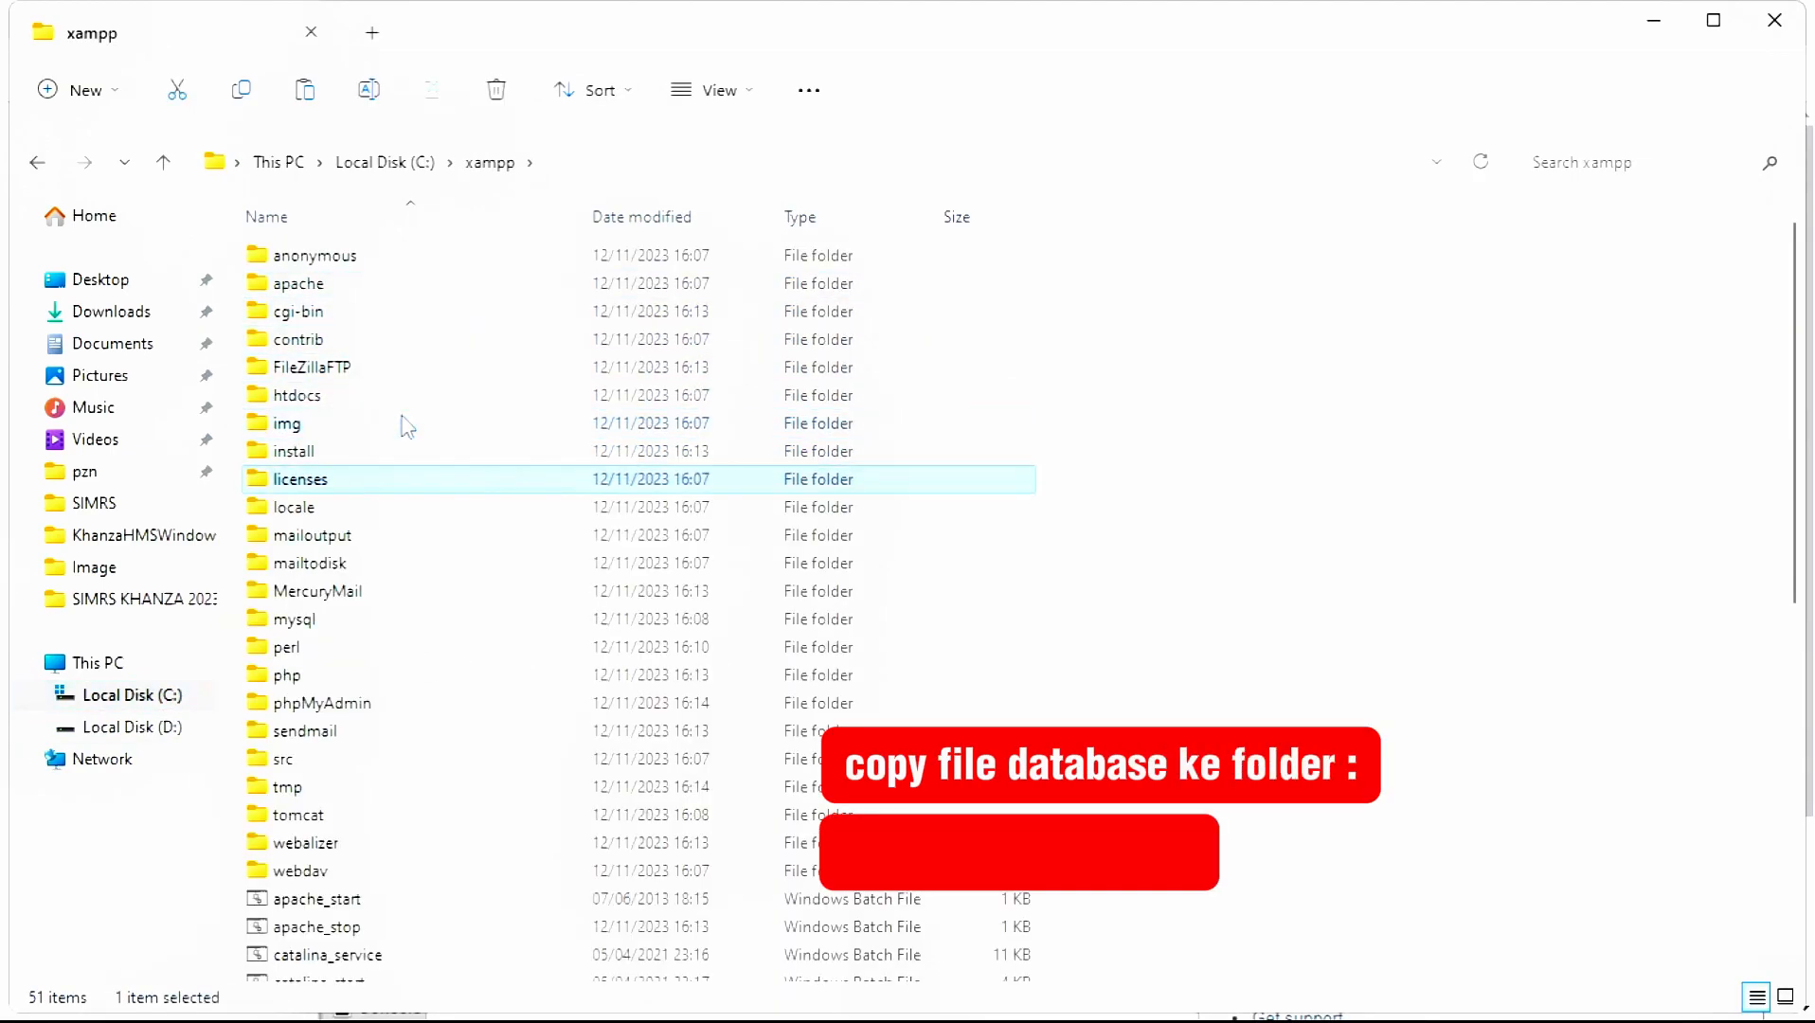
key(Page_Down)
key(Up)
key(Up)
key(Up)
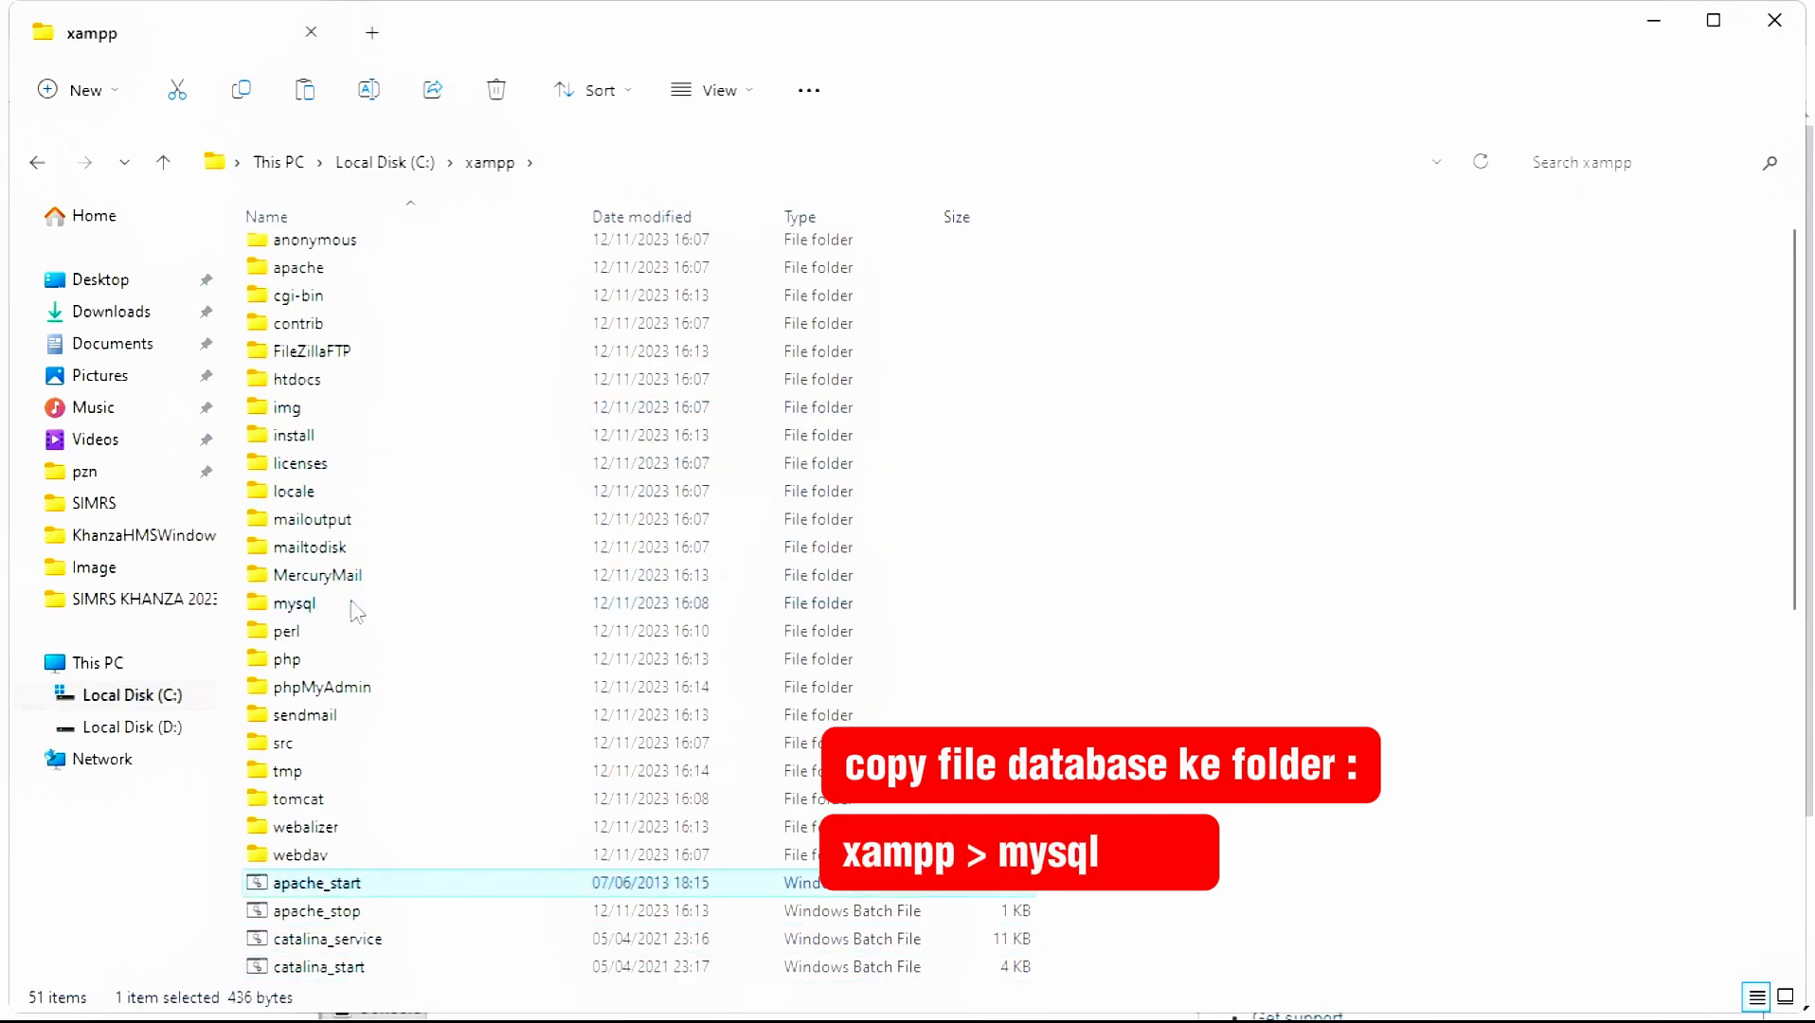
click(357, 609)
double_click(327, 606)
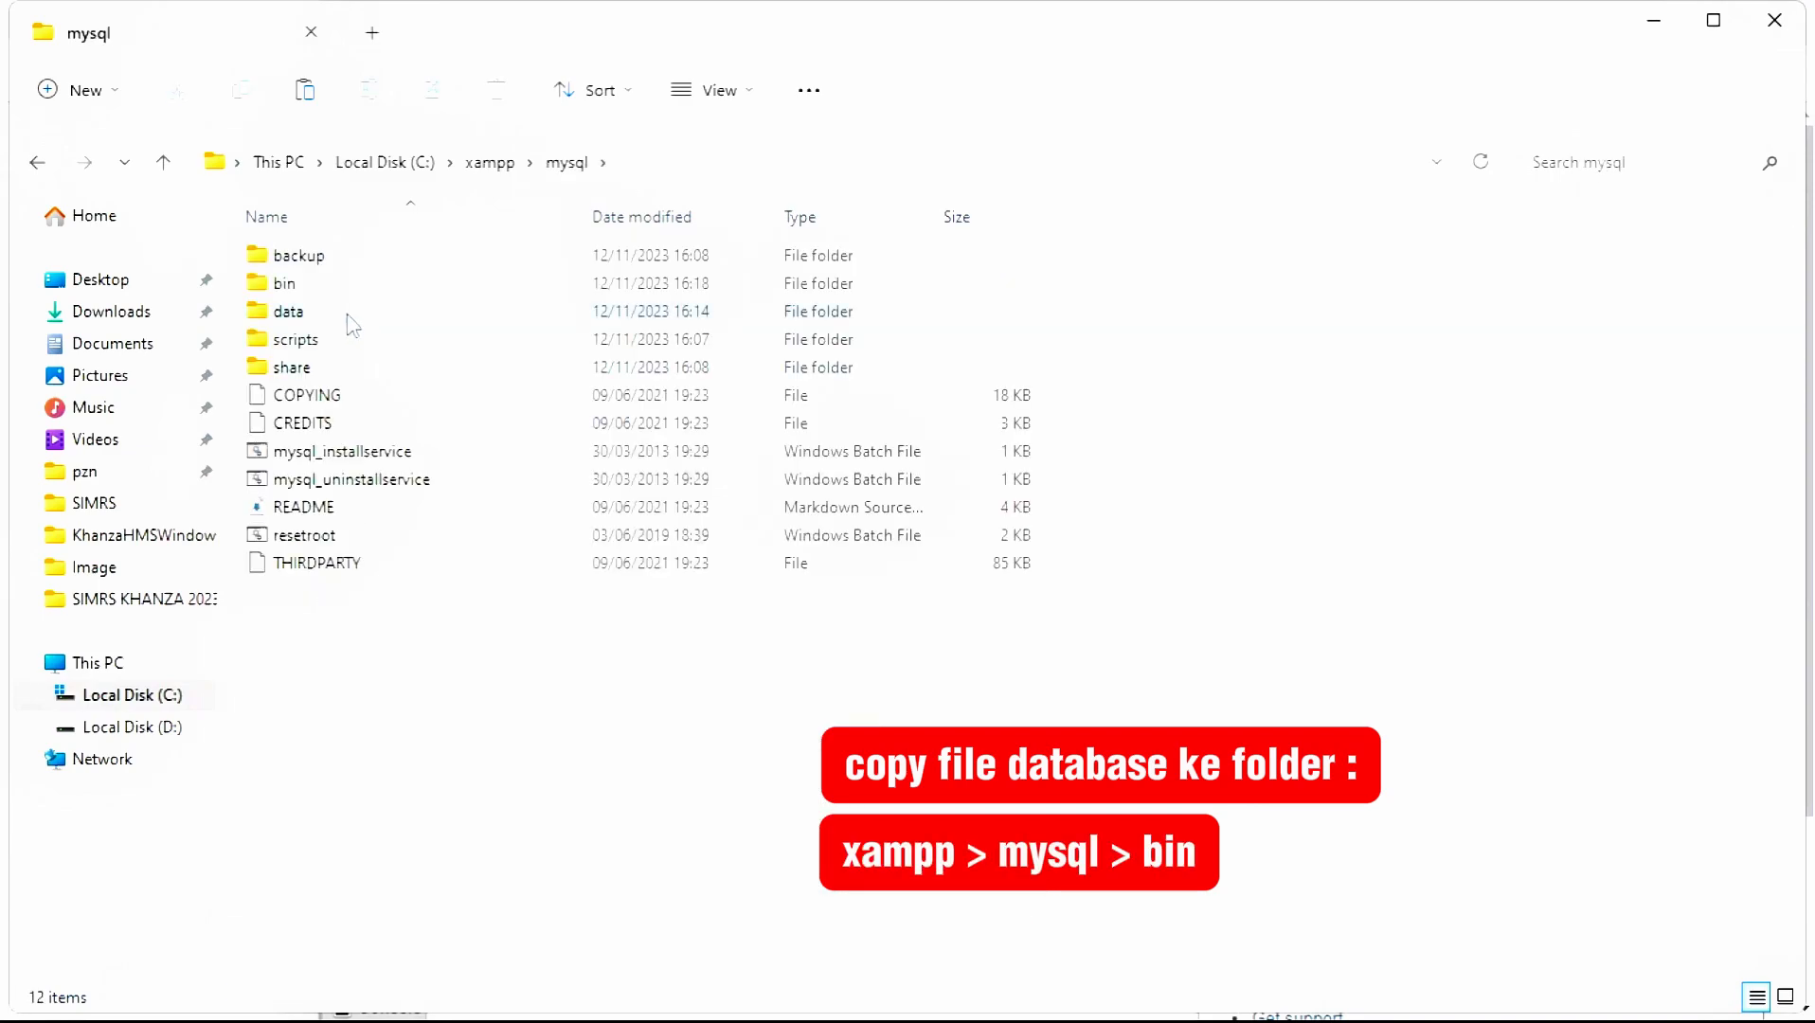
click(348, 317)
key(Up)
key(Return)
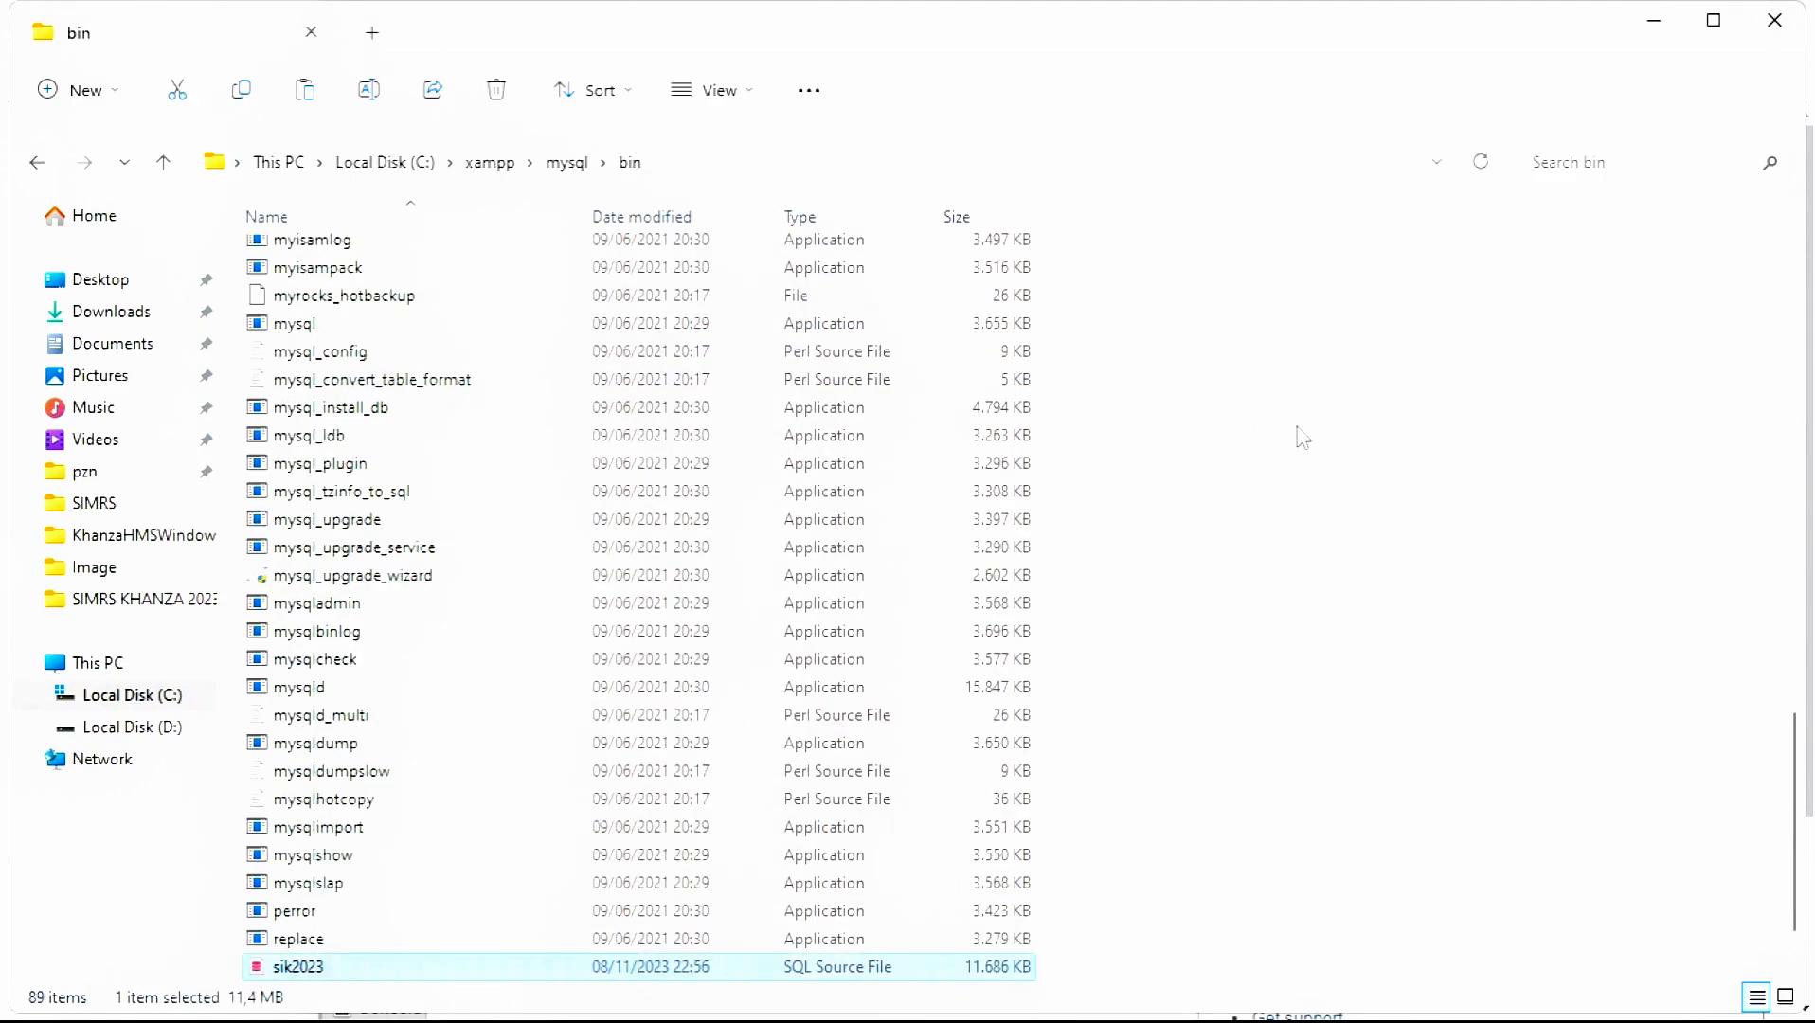
key(F2)
key(alt+Tab)
key(alt+Tab)
key(alt+Tab)
key(alt+Tab)
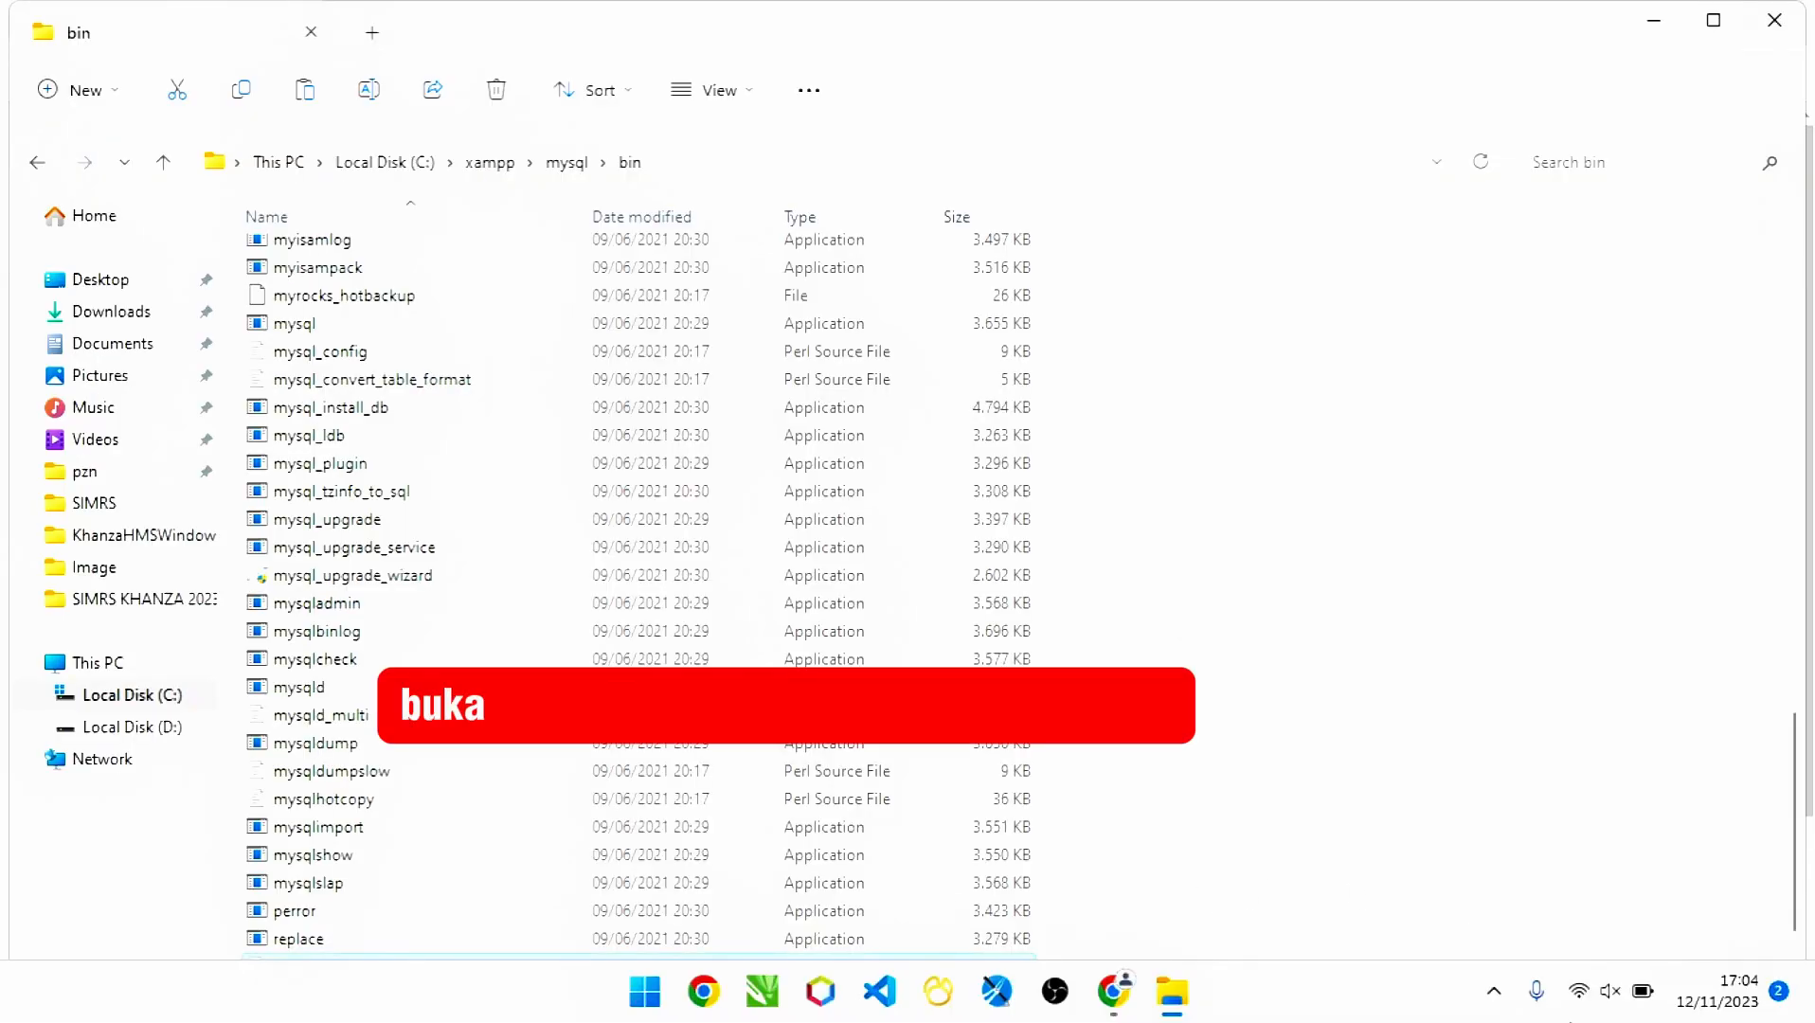
- In XAMPP Shell, cd into mysql\bin and log in with mysql -u root -p
click(1494, 991)
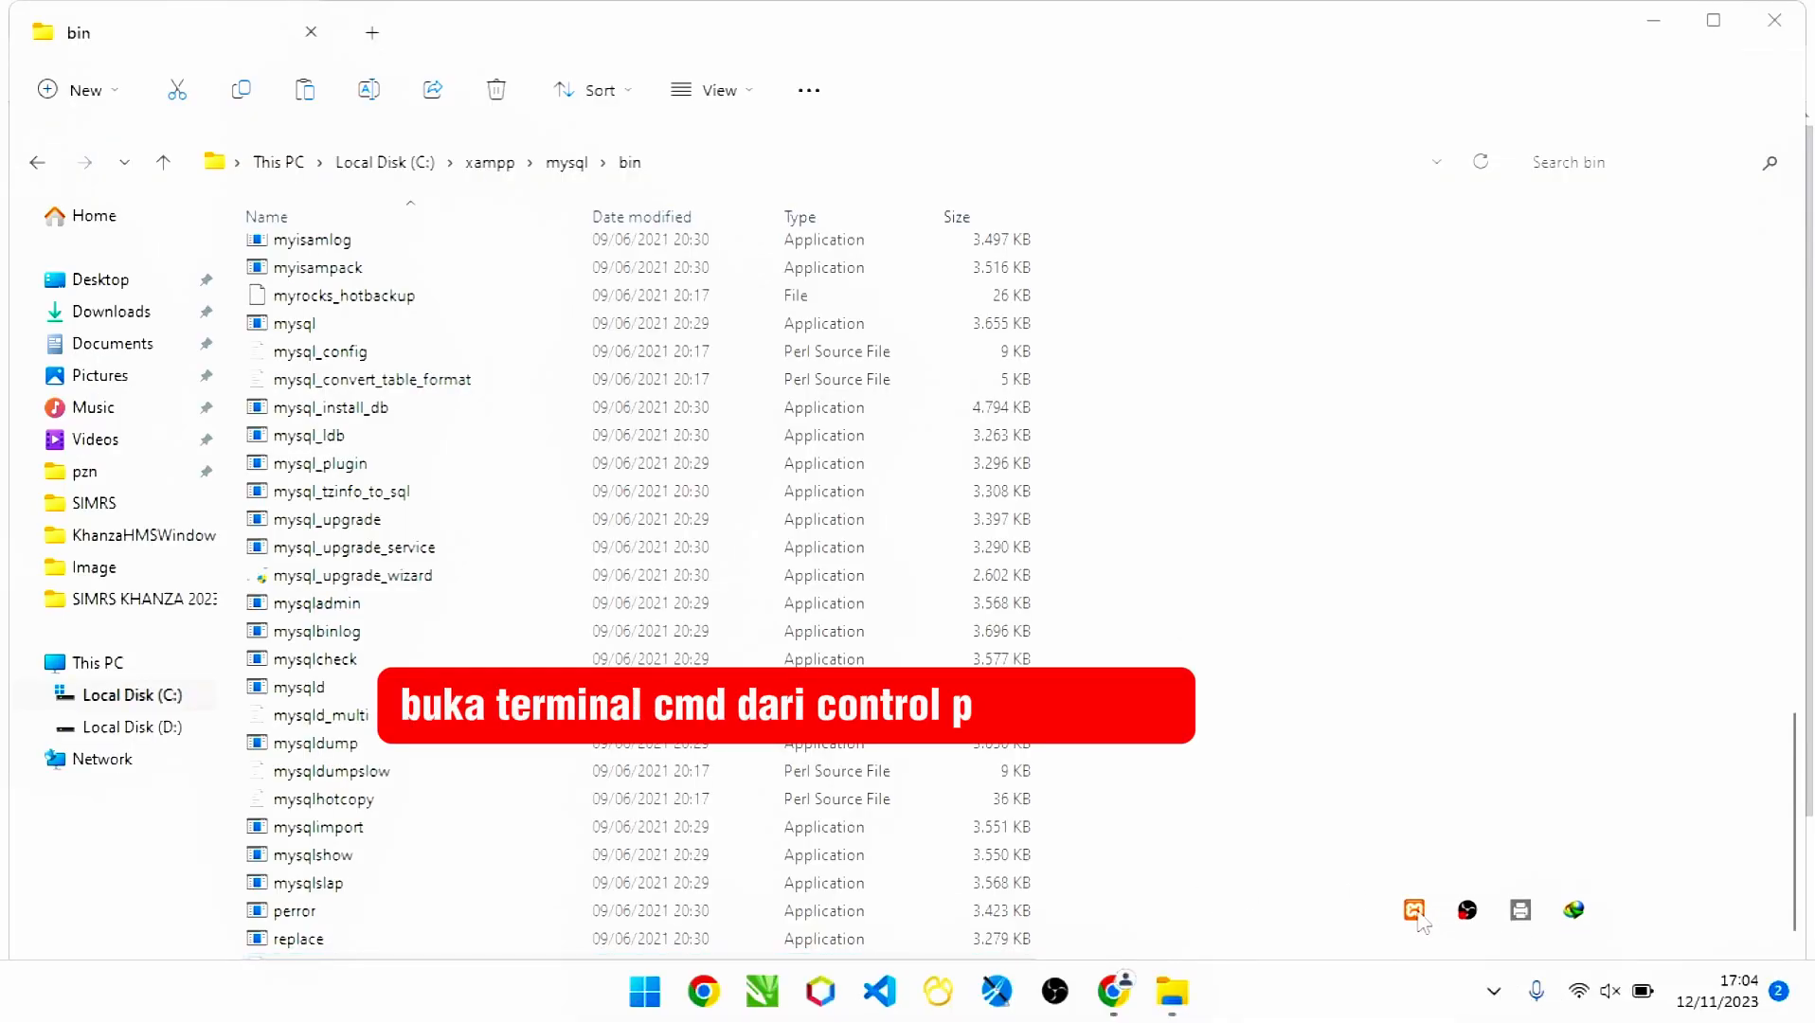
click(1414, 910)
click(845, 142)
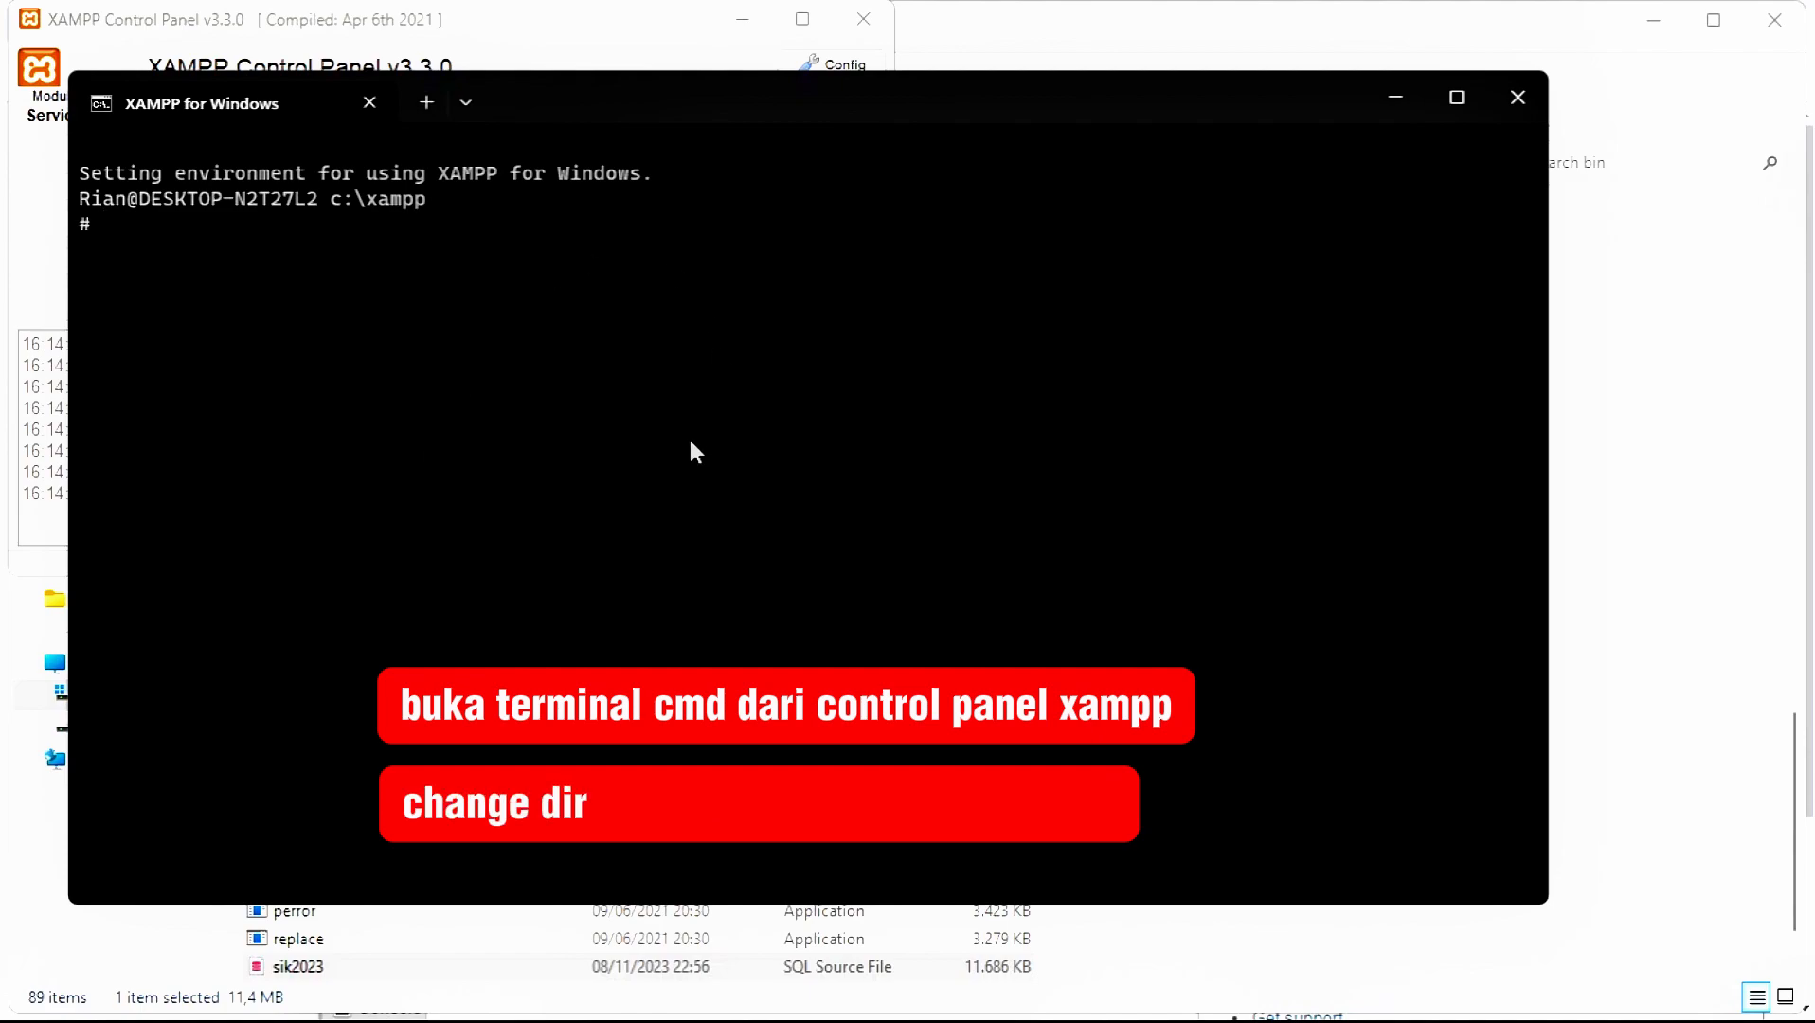
text(cd m)
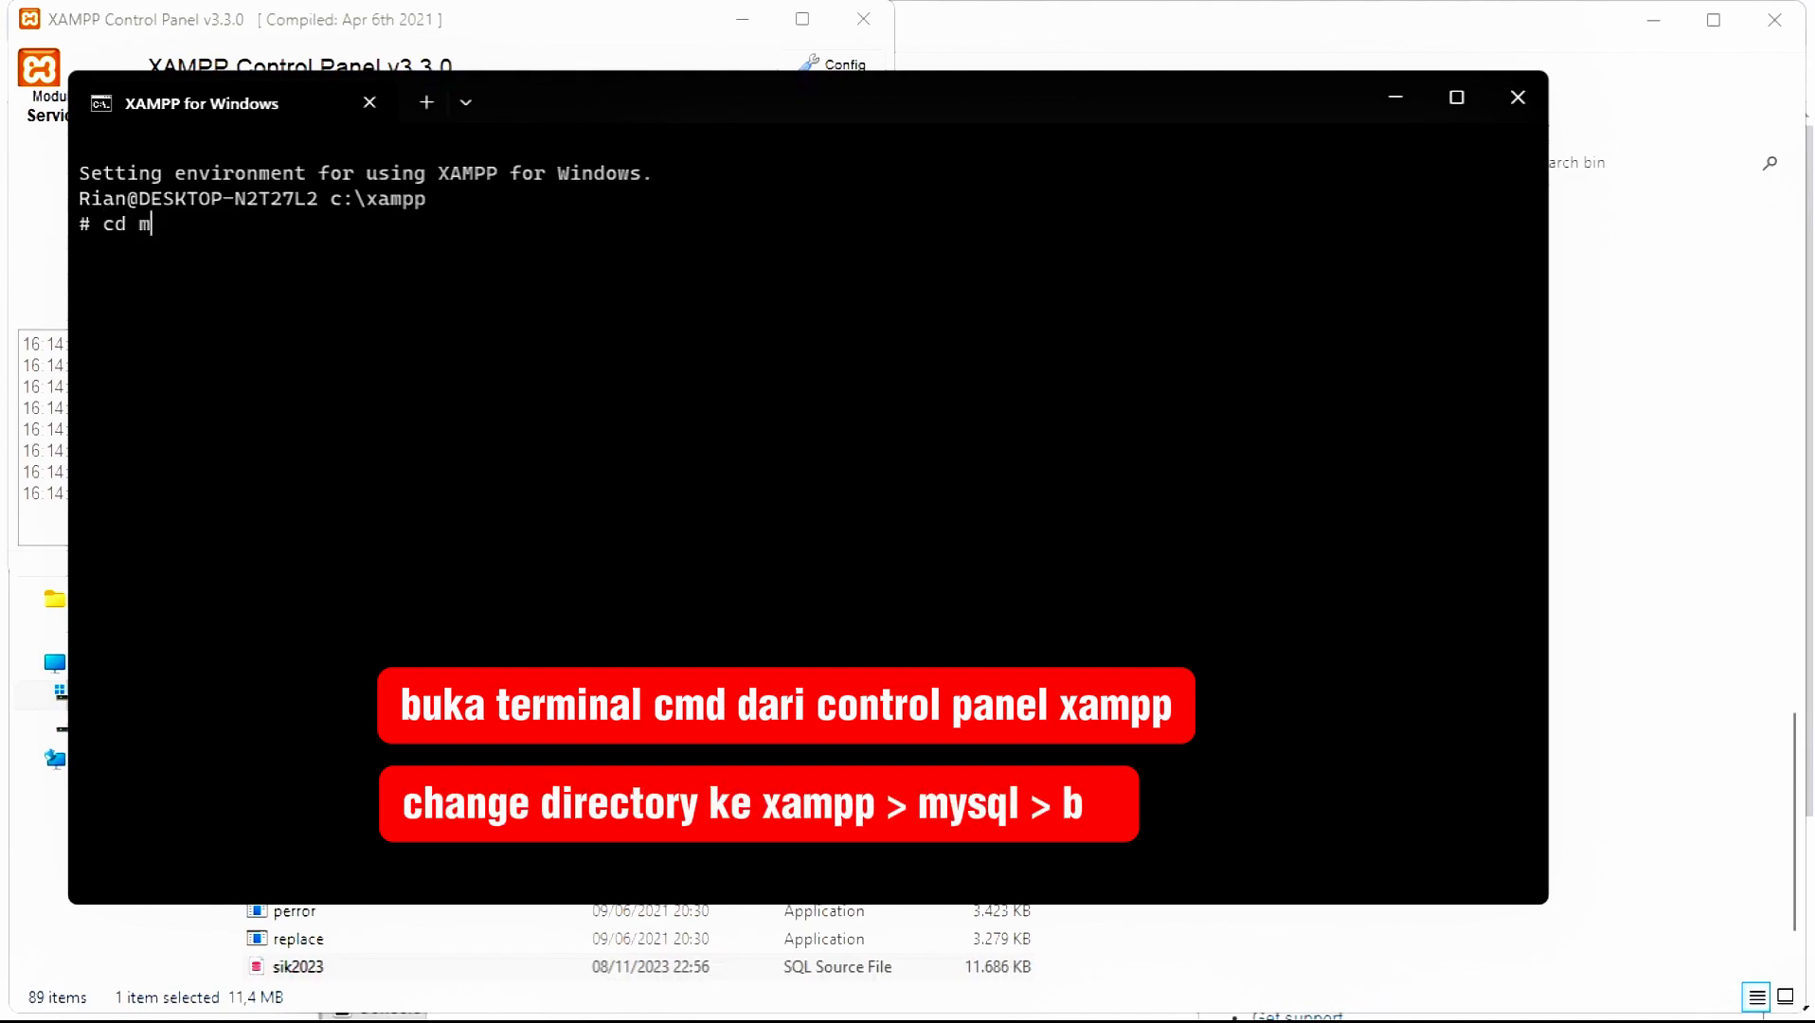
text(ysql\bin)
key(Return)
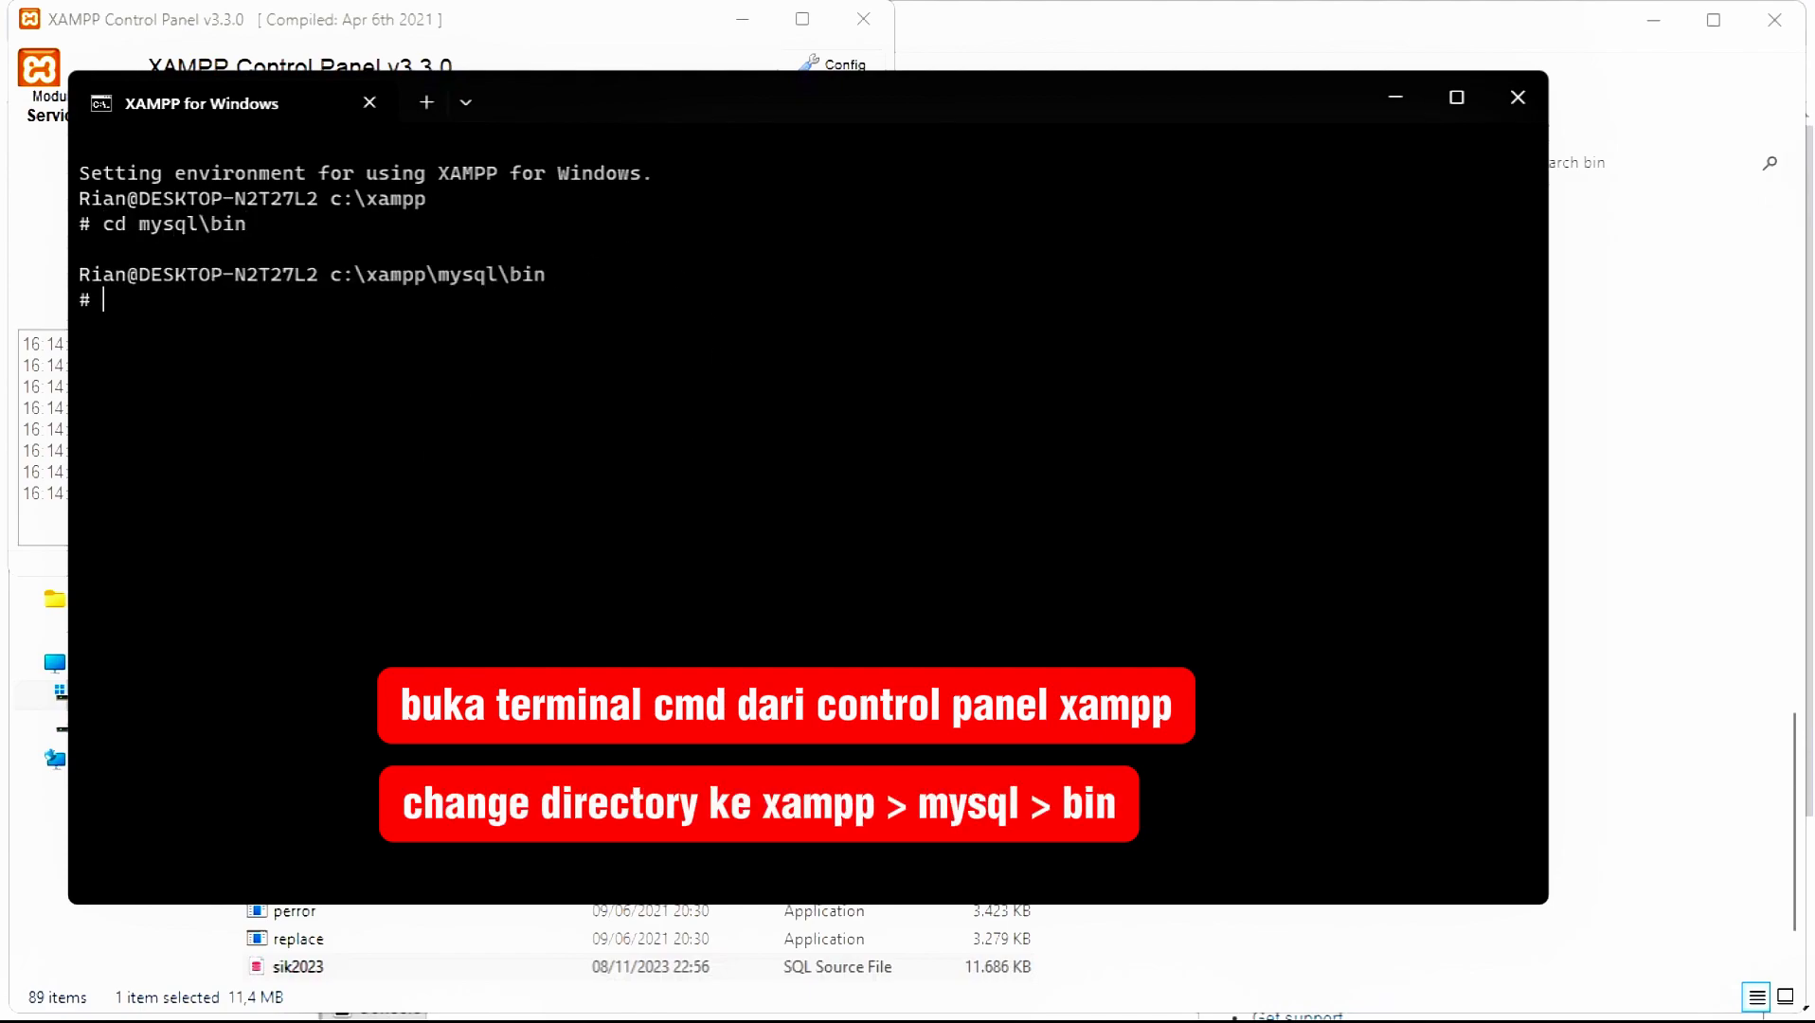
text(mysql -u root -p)
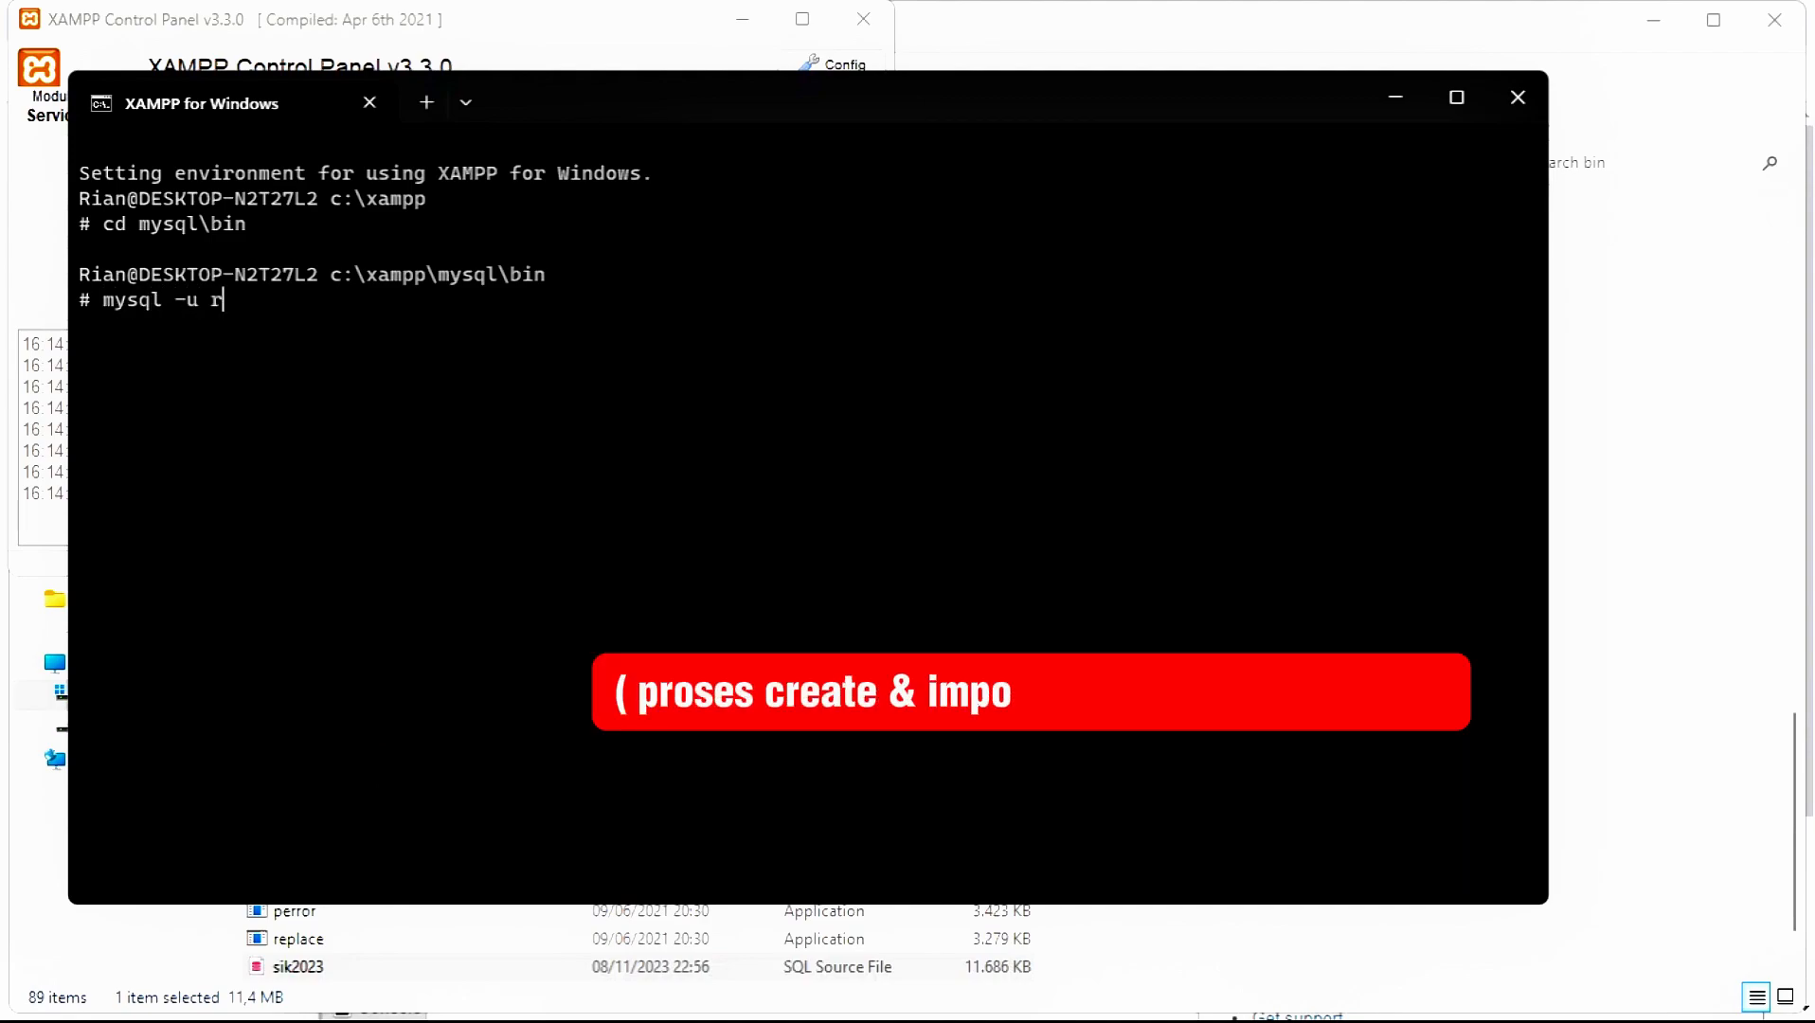
key(Return)
- Create the sik2023 database, switch to it, source sik2023.sql, then close the shell
key(Return)
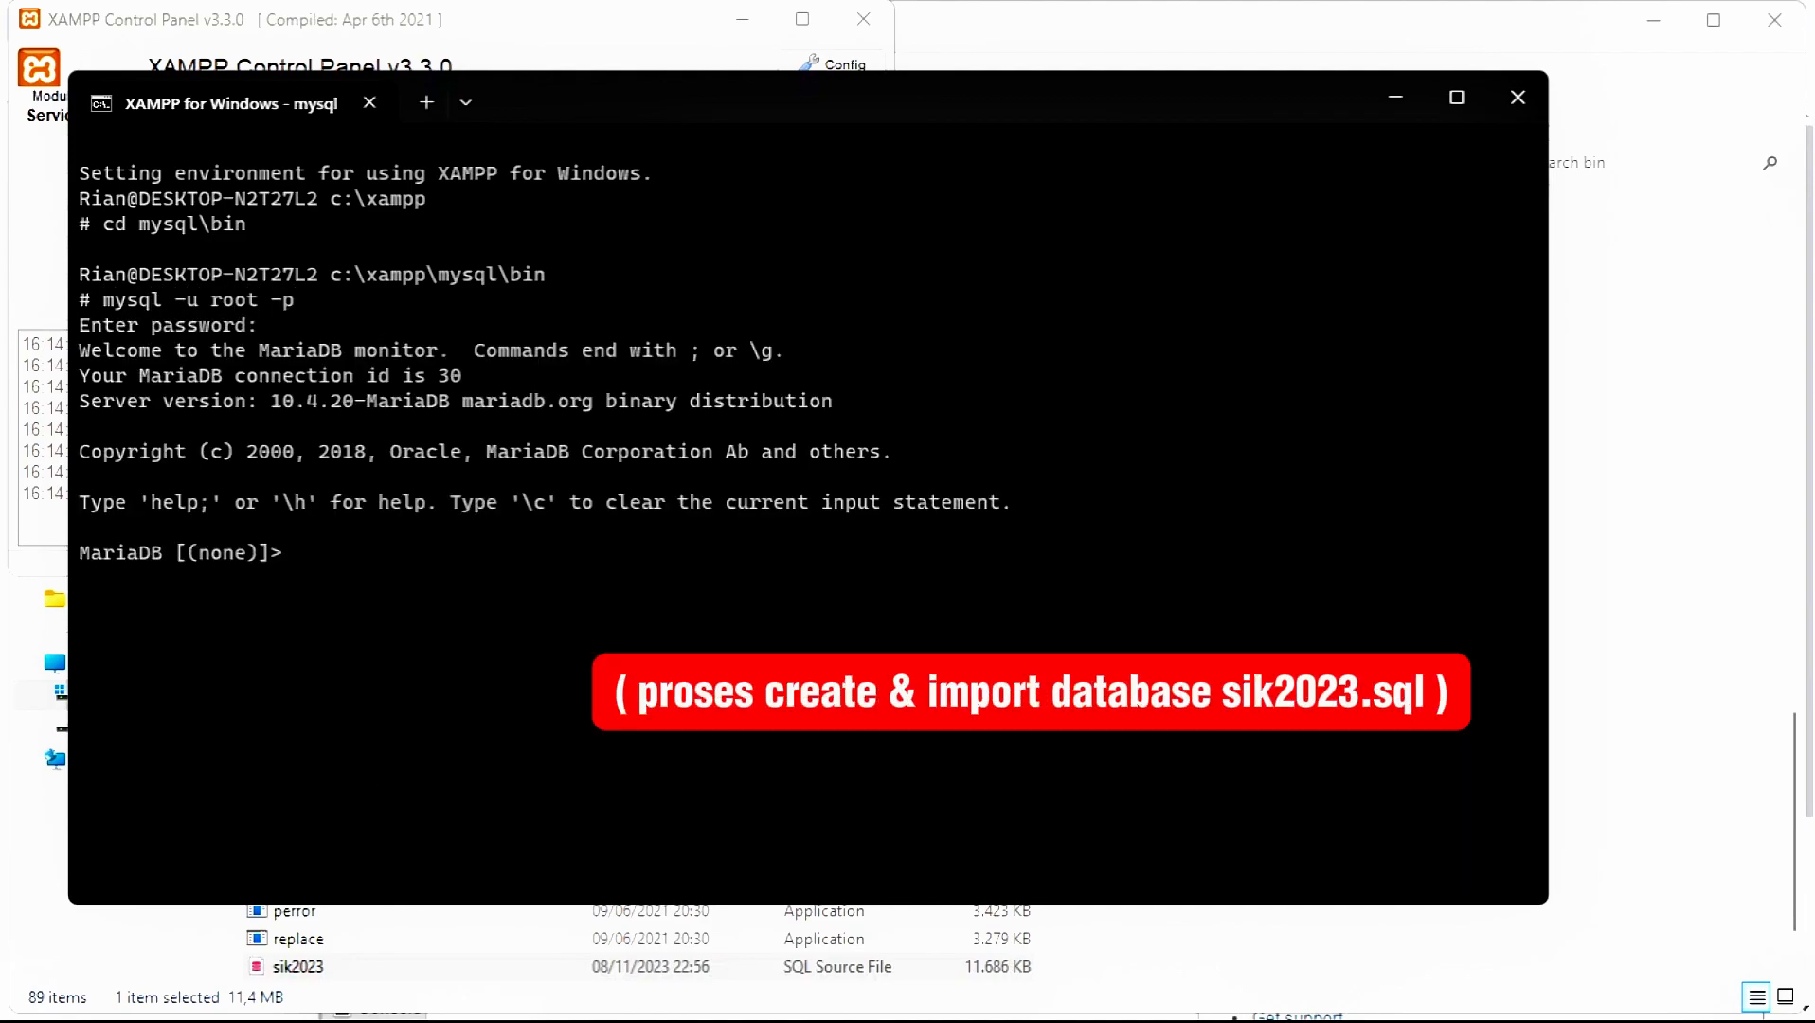
text(show databases;)
key(Return)
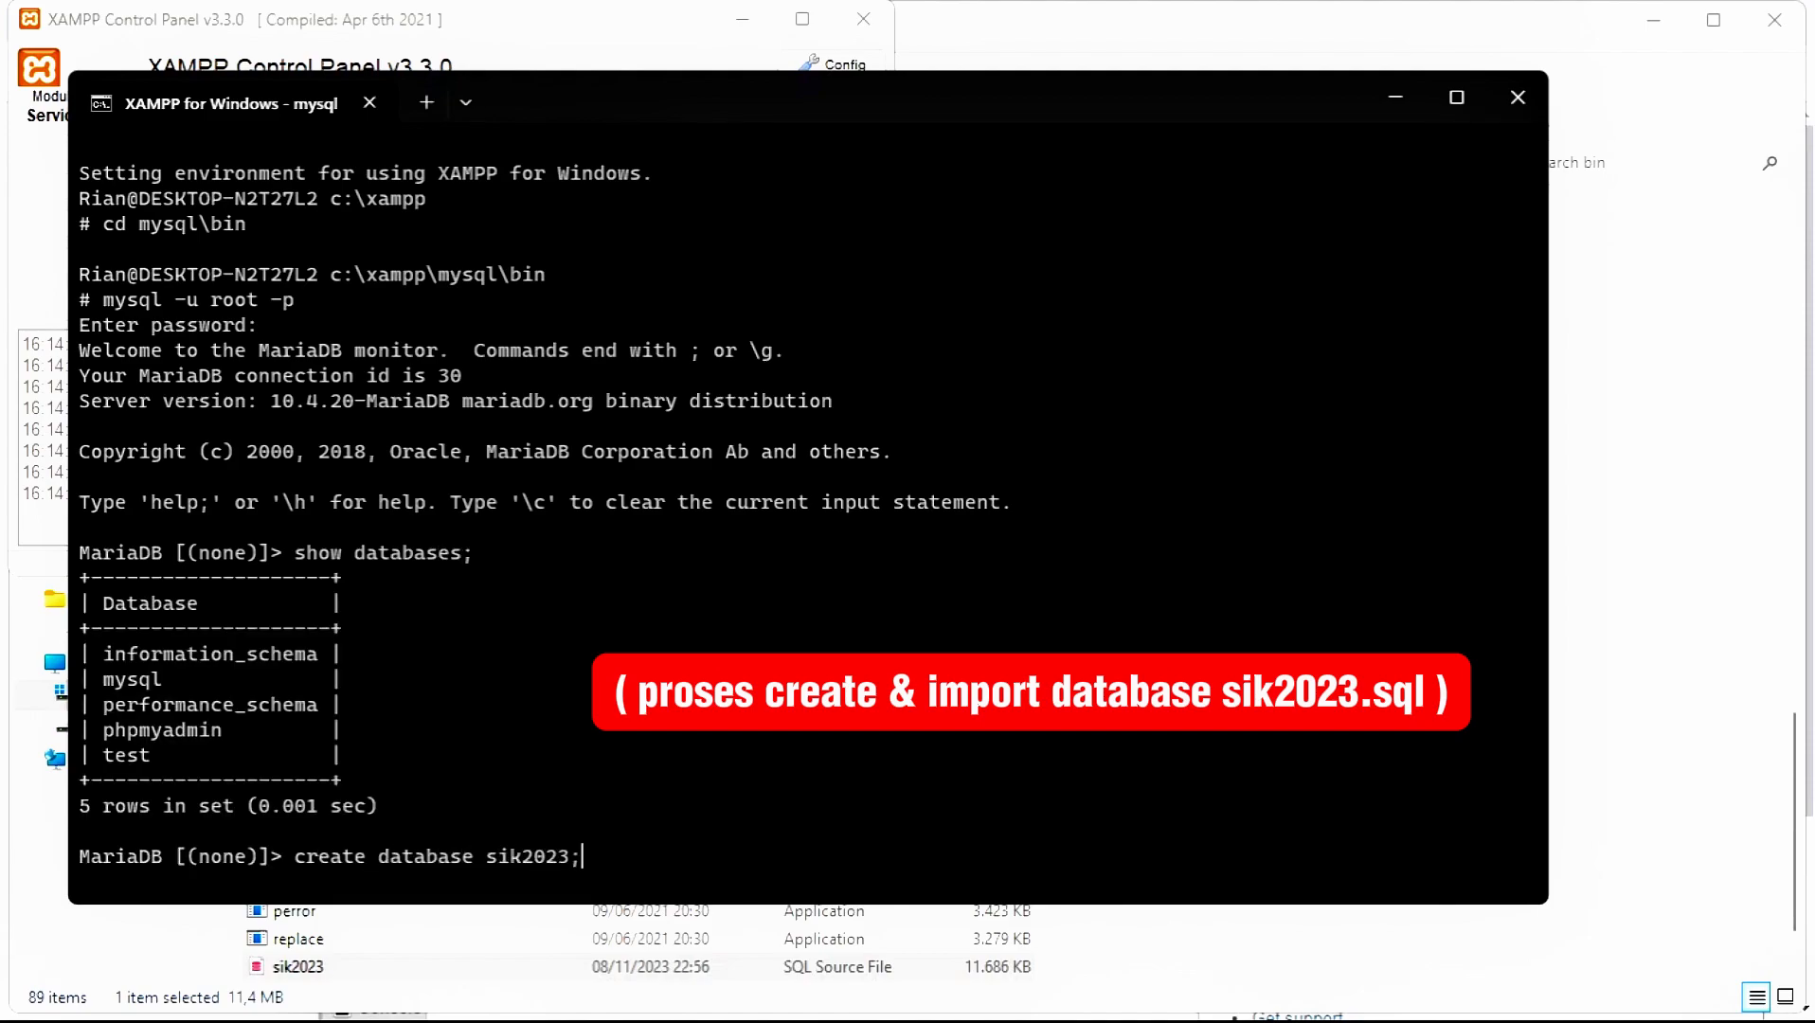
key(Return)
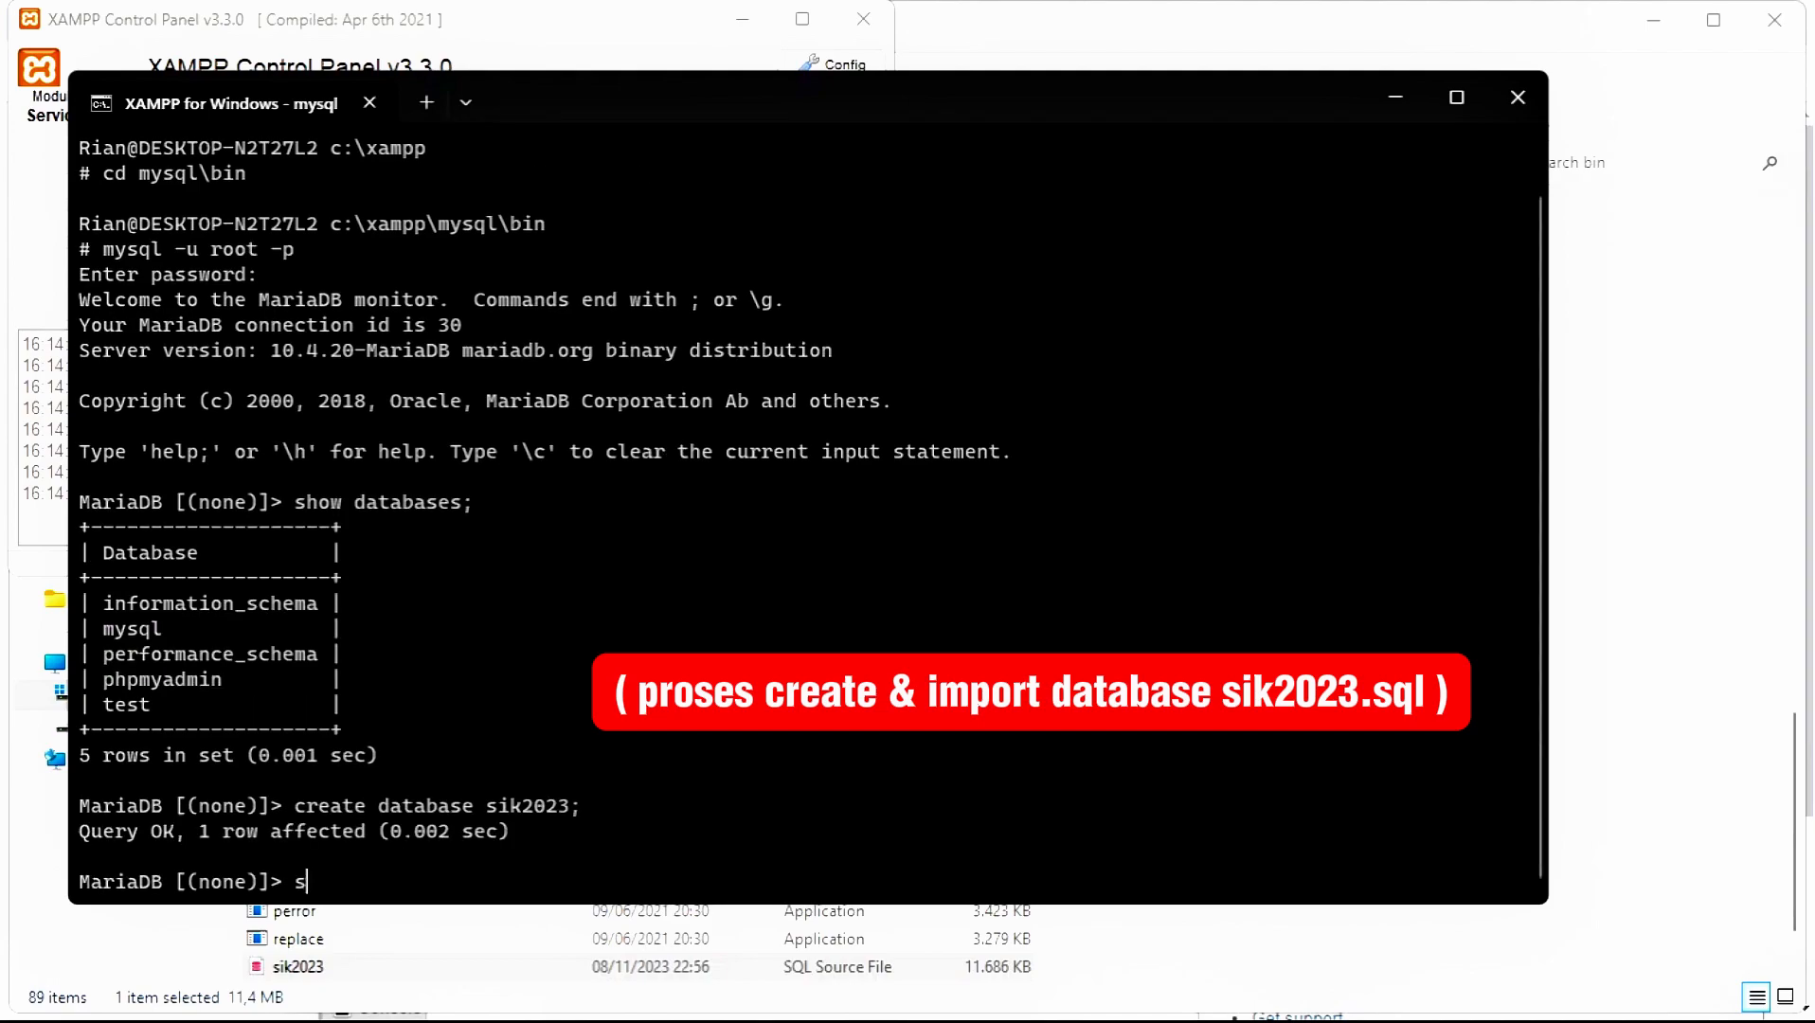
text(show databases;)
key(Return)
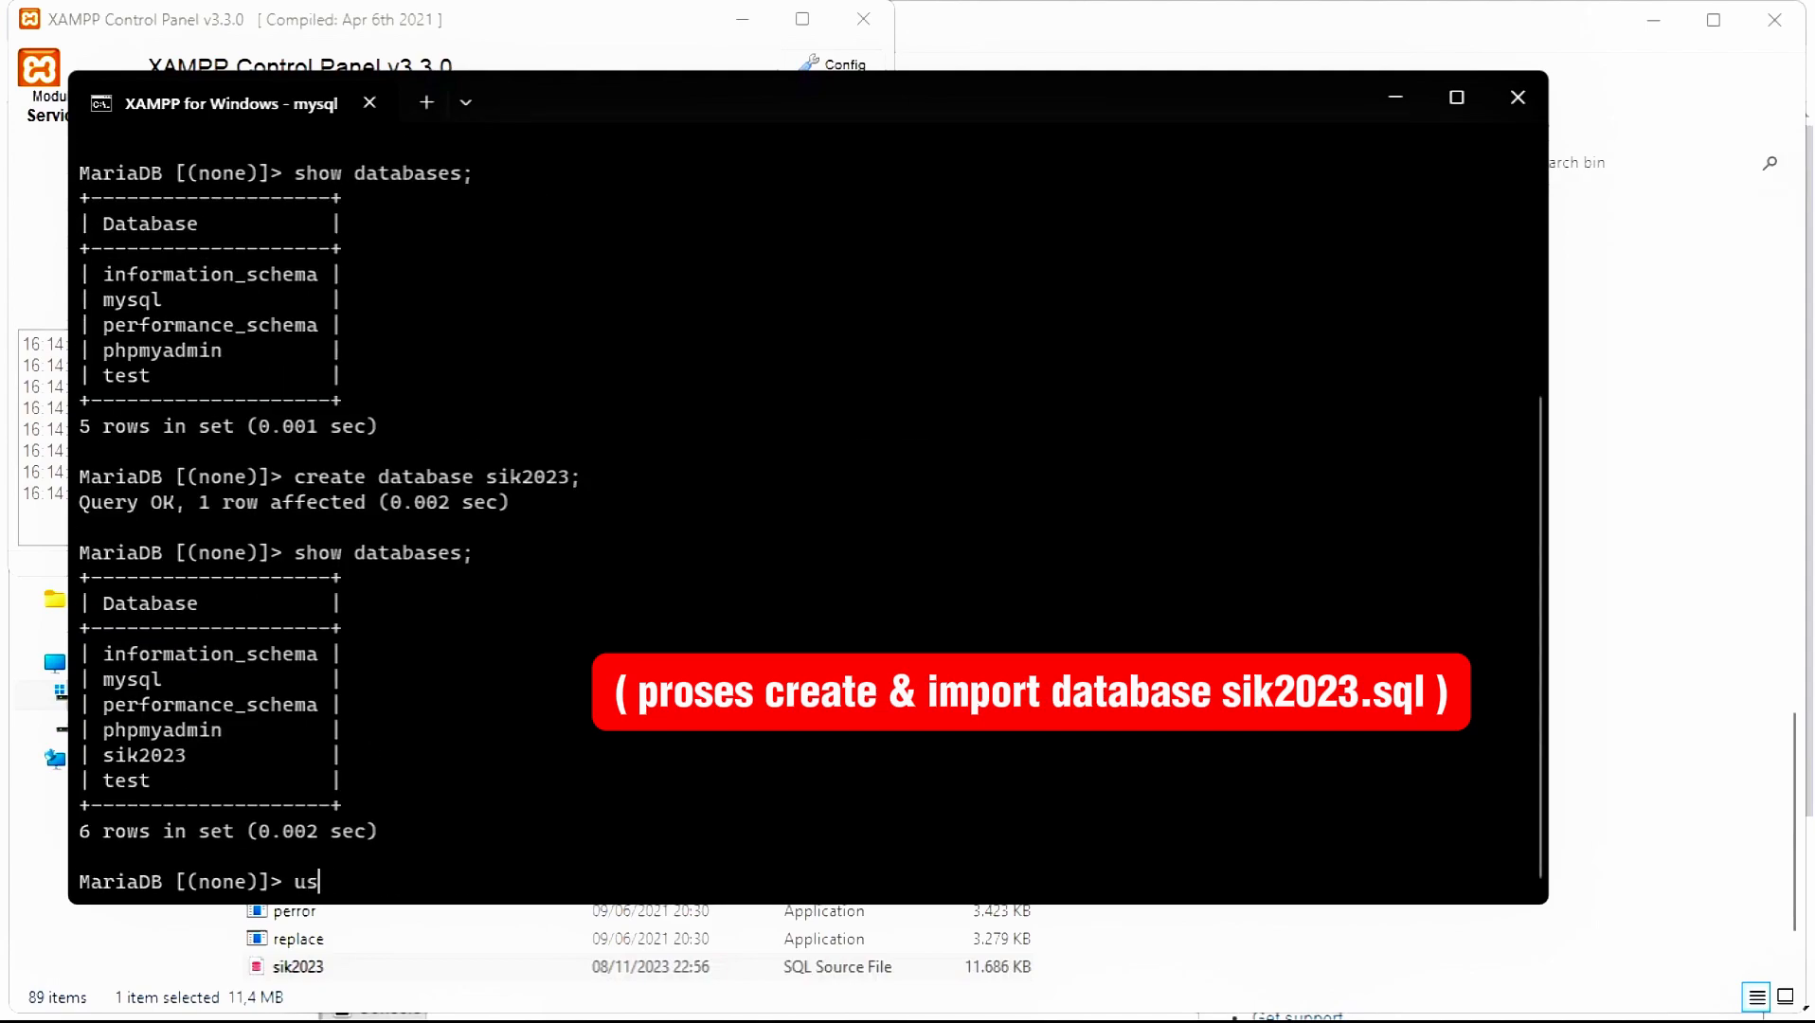
text(use sik2023;)
key(Return)
text(sik2023]> source sik2023.sql;)
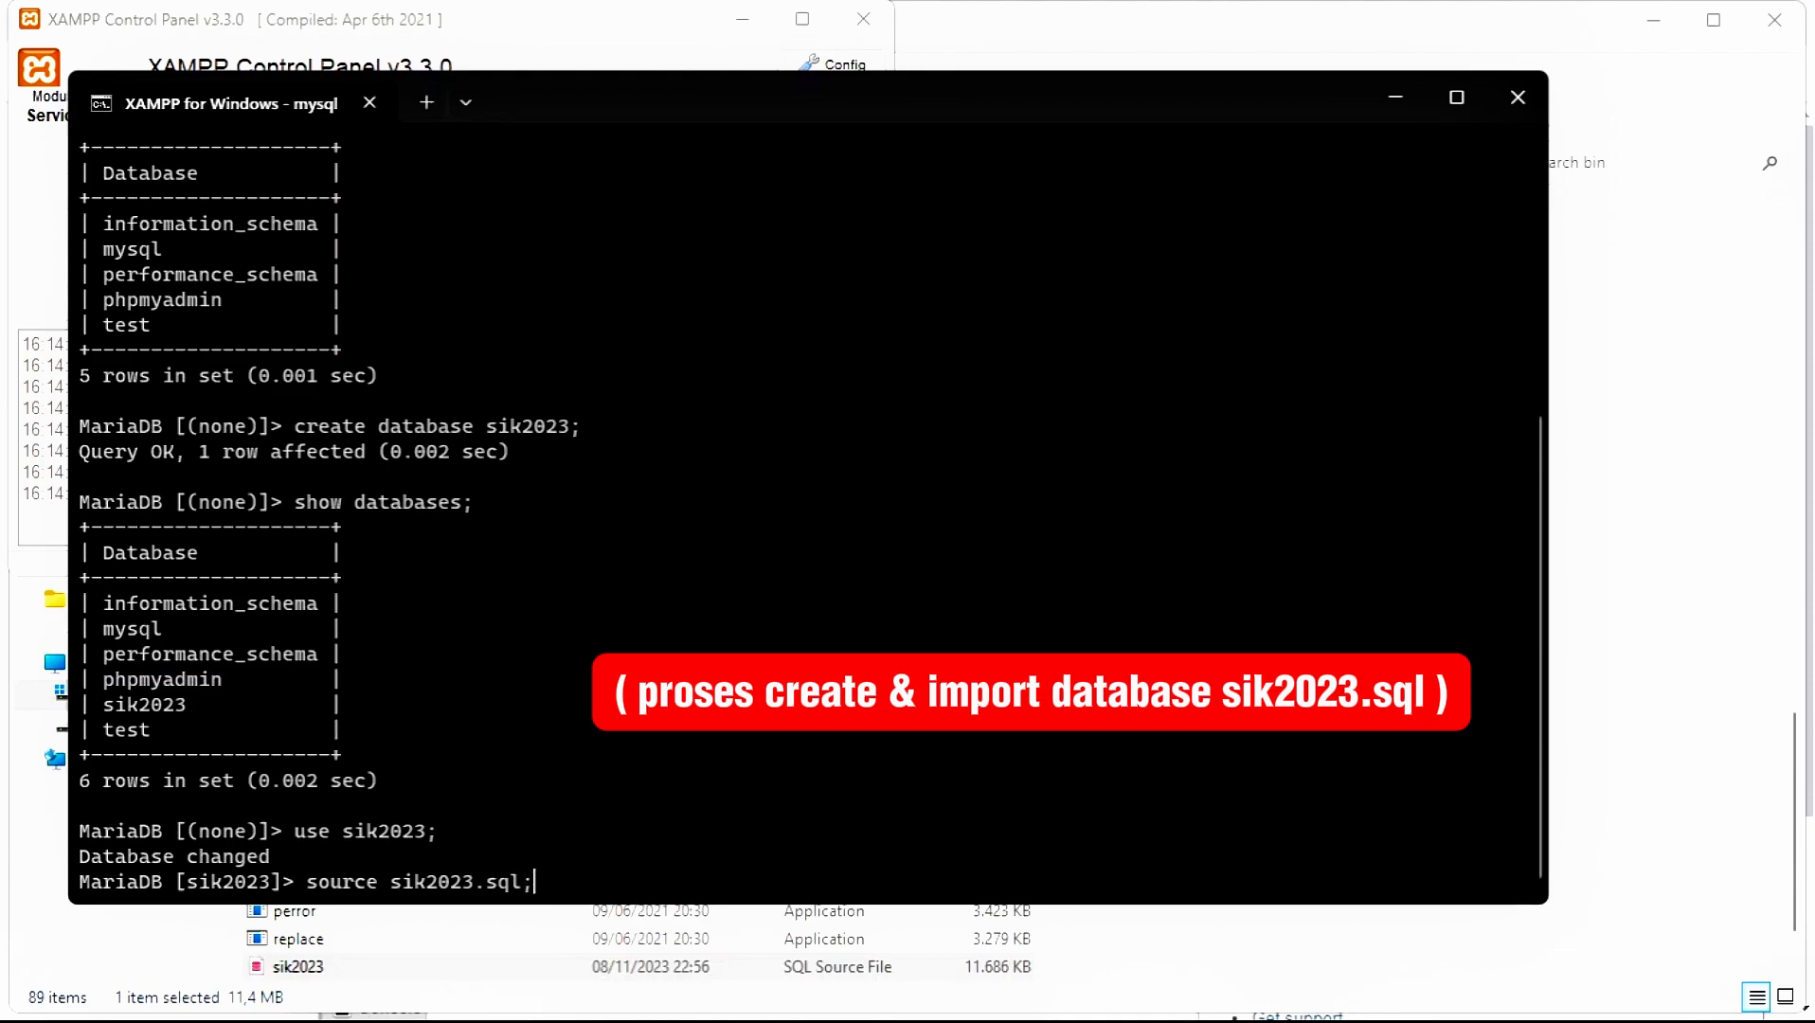
key(Return)
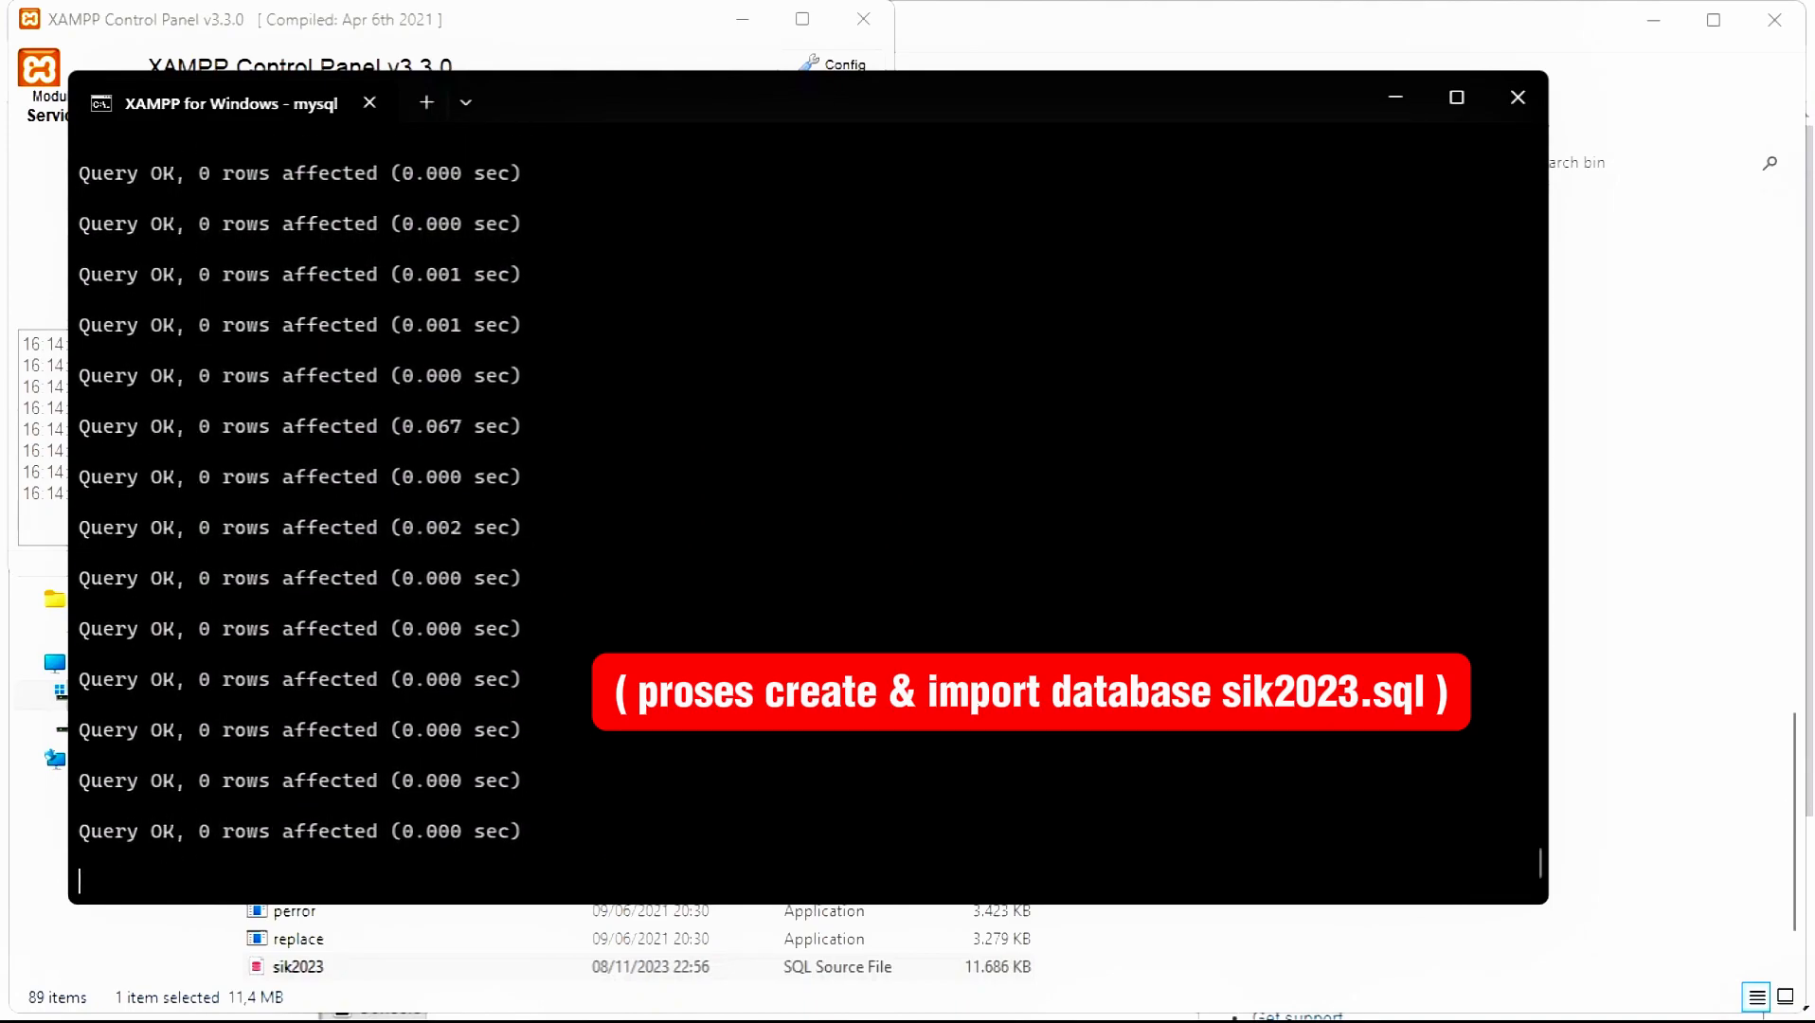
click(1516, 98)
- Close the XAMPP control panel and bin folder, reload phpMyAdmin, and list sik2023's imported tables
click(863, 19)
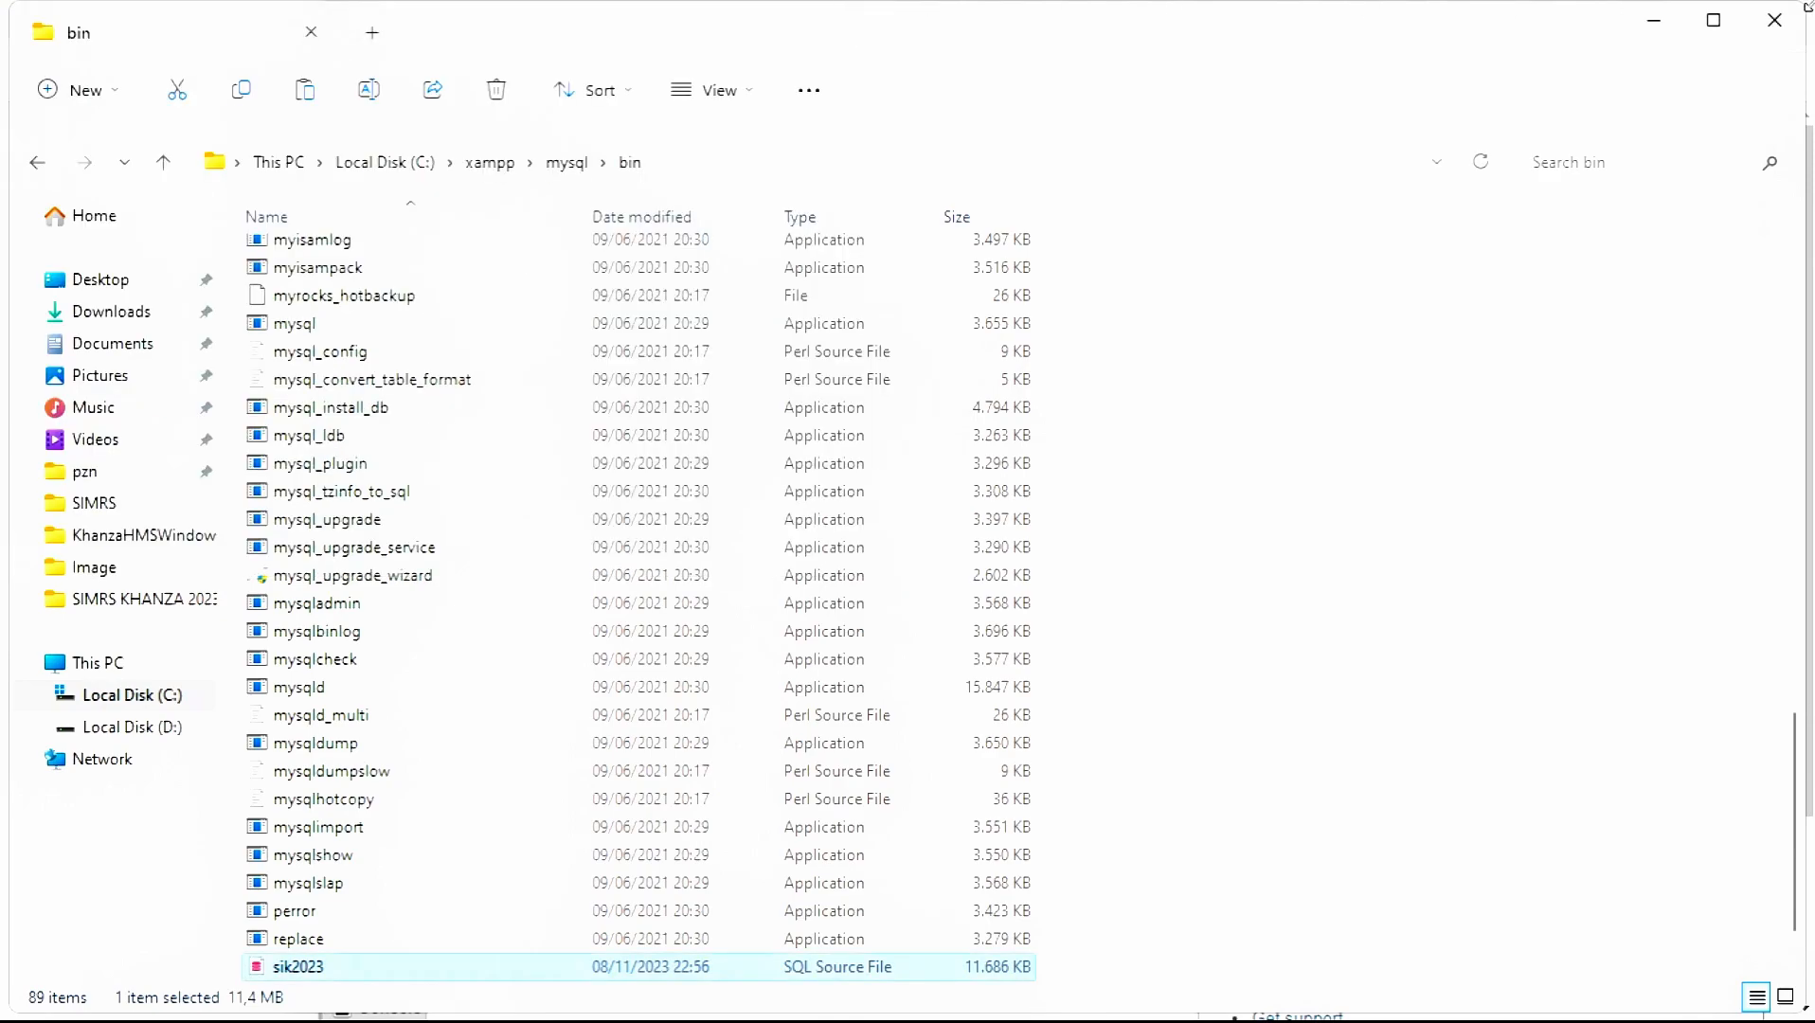
click(1774, 19)
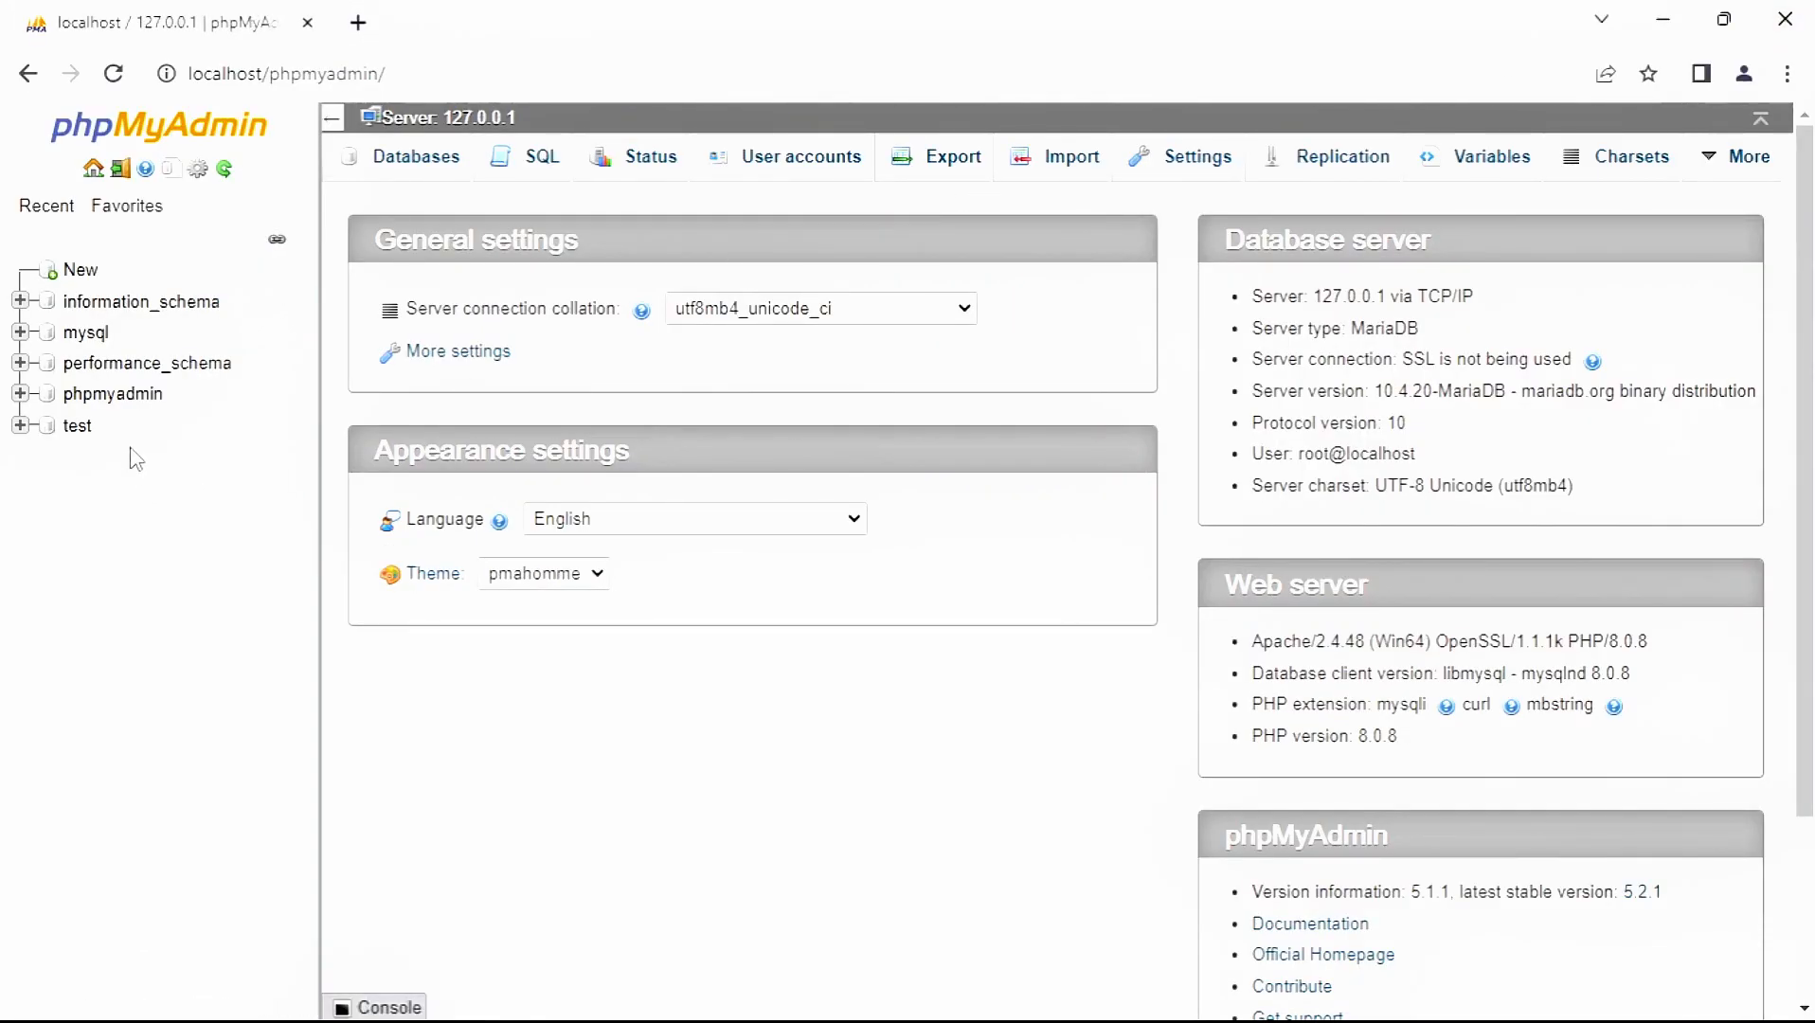
key(F5)
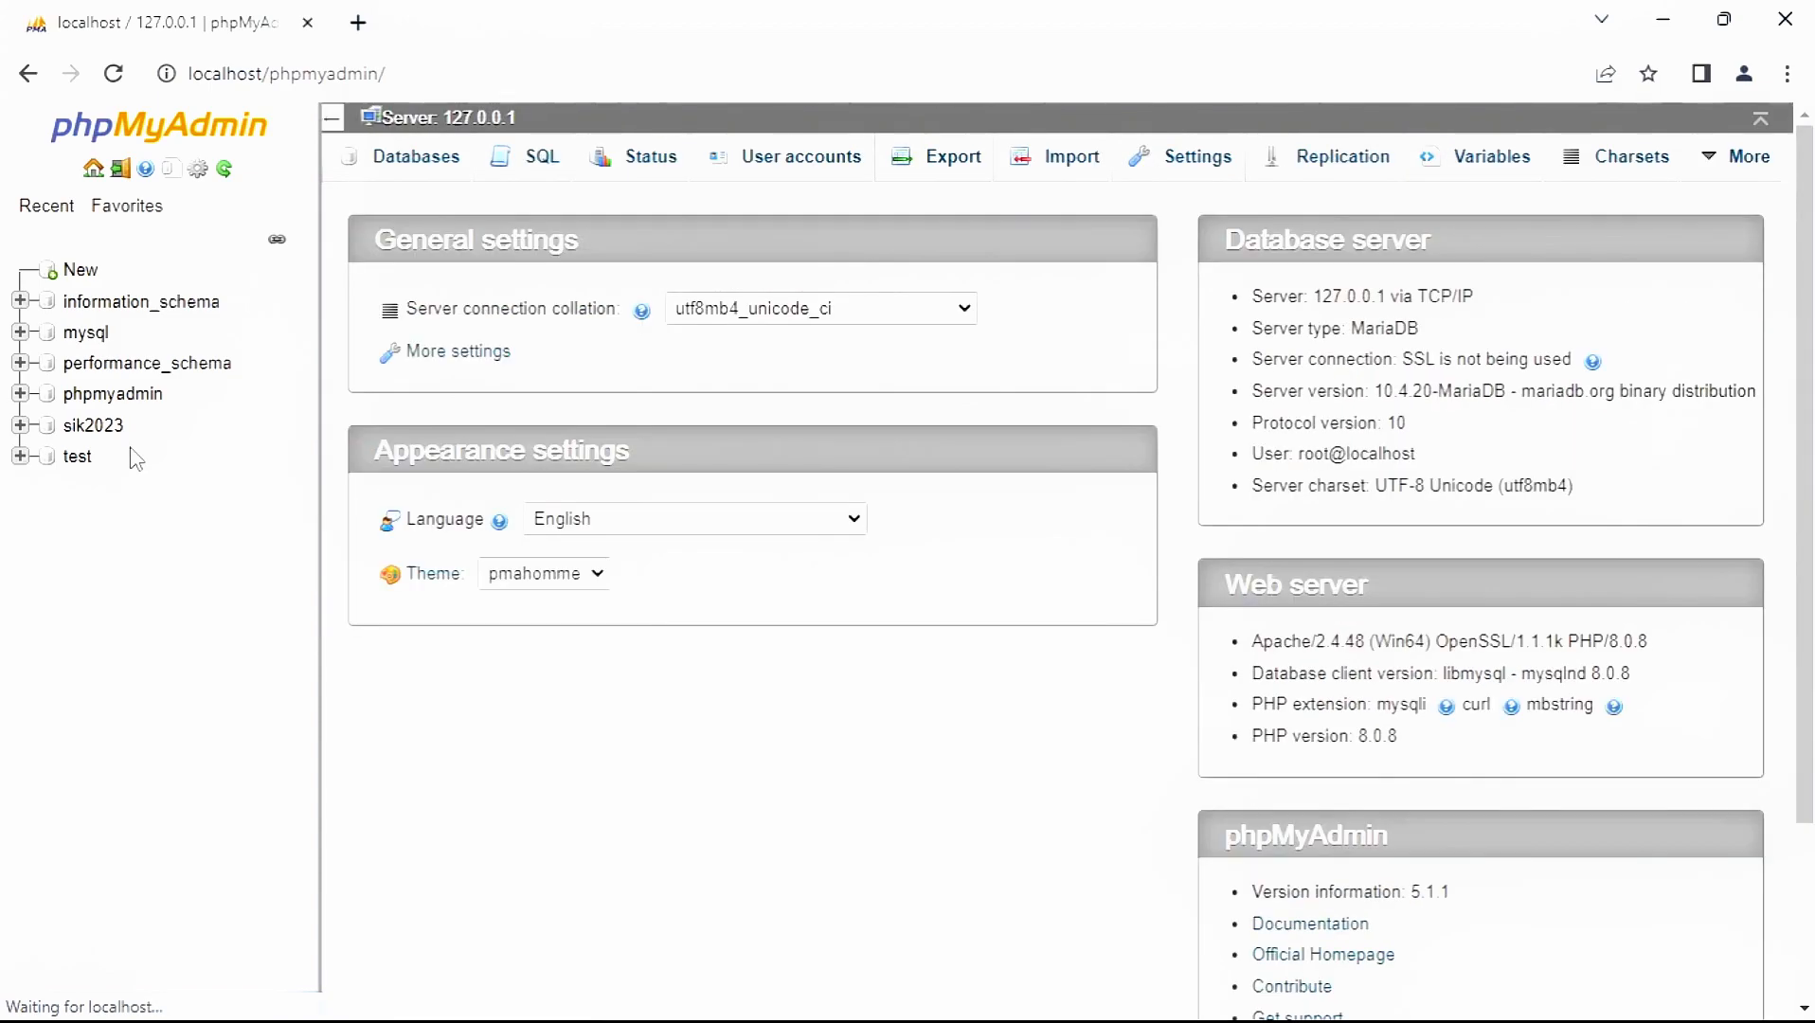
click(107, 434)
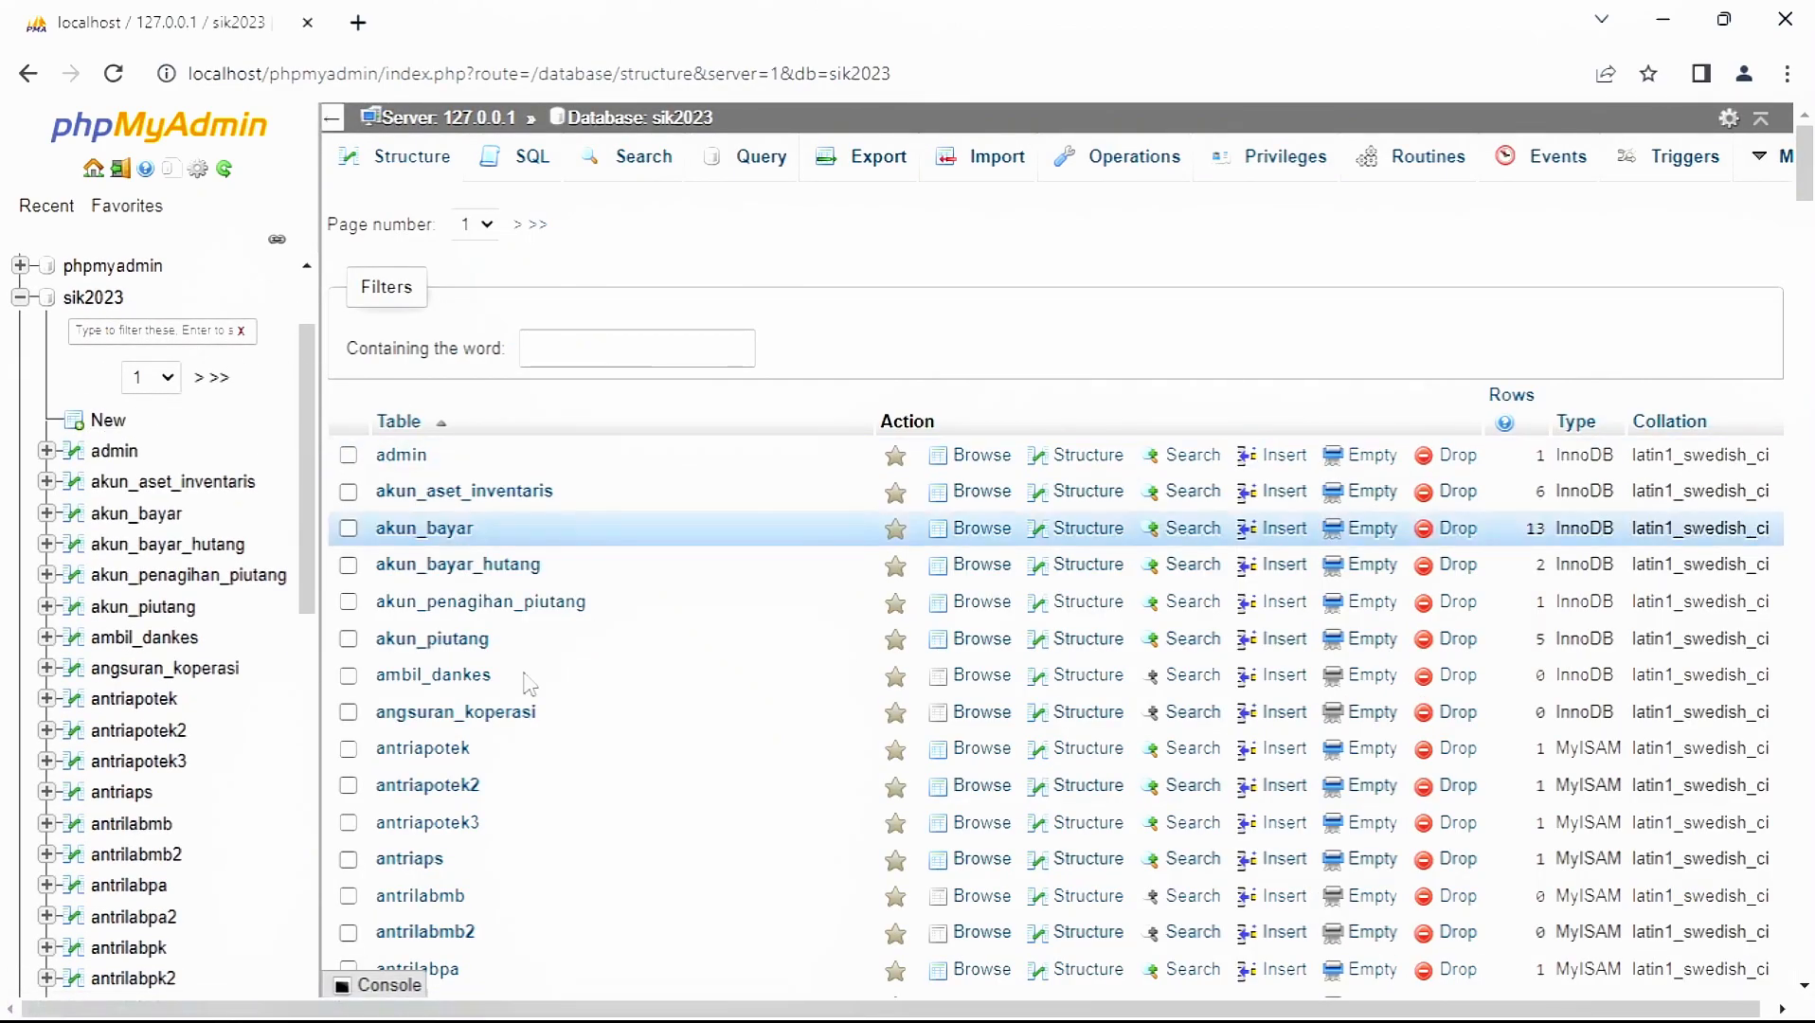
scroll(696, 615, down, 4)
scroll(696, 615, up, 4)
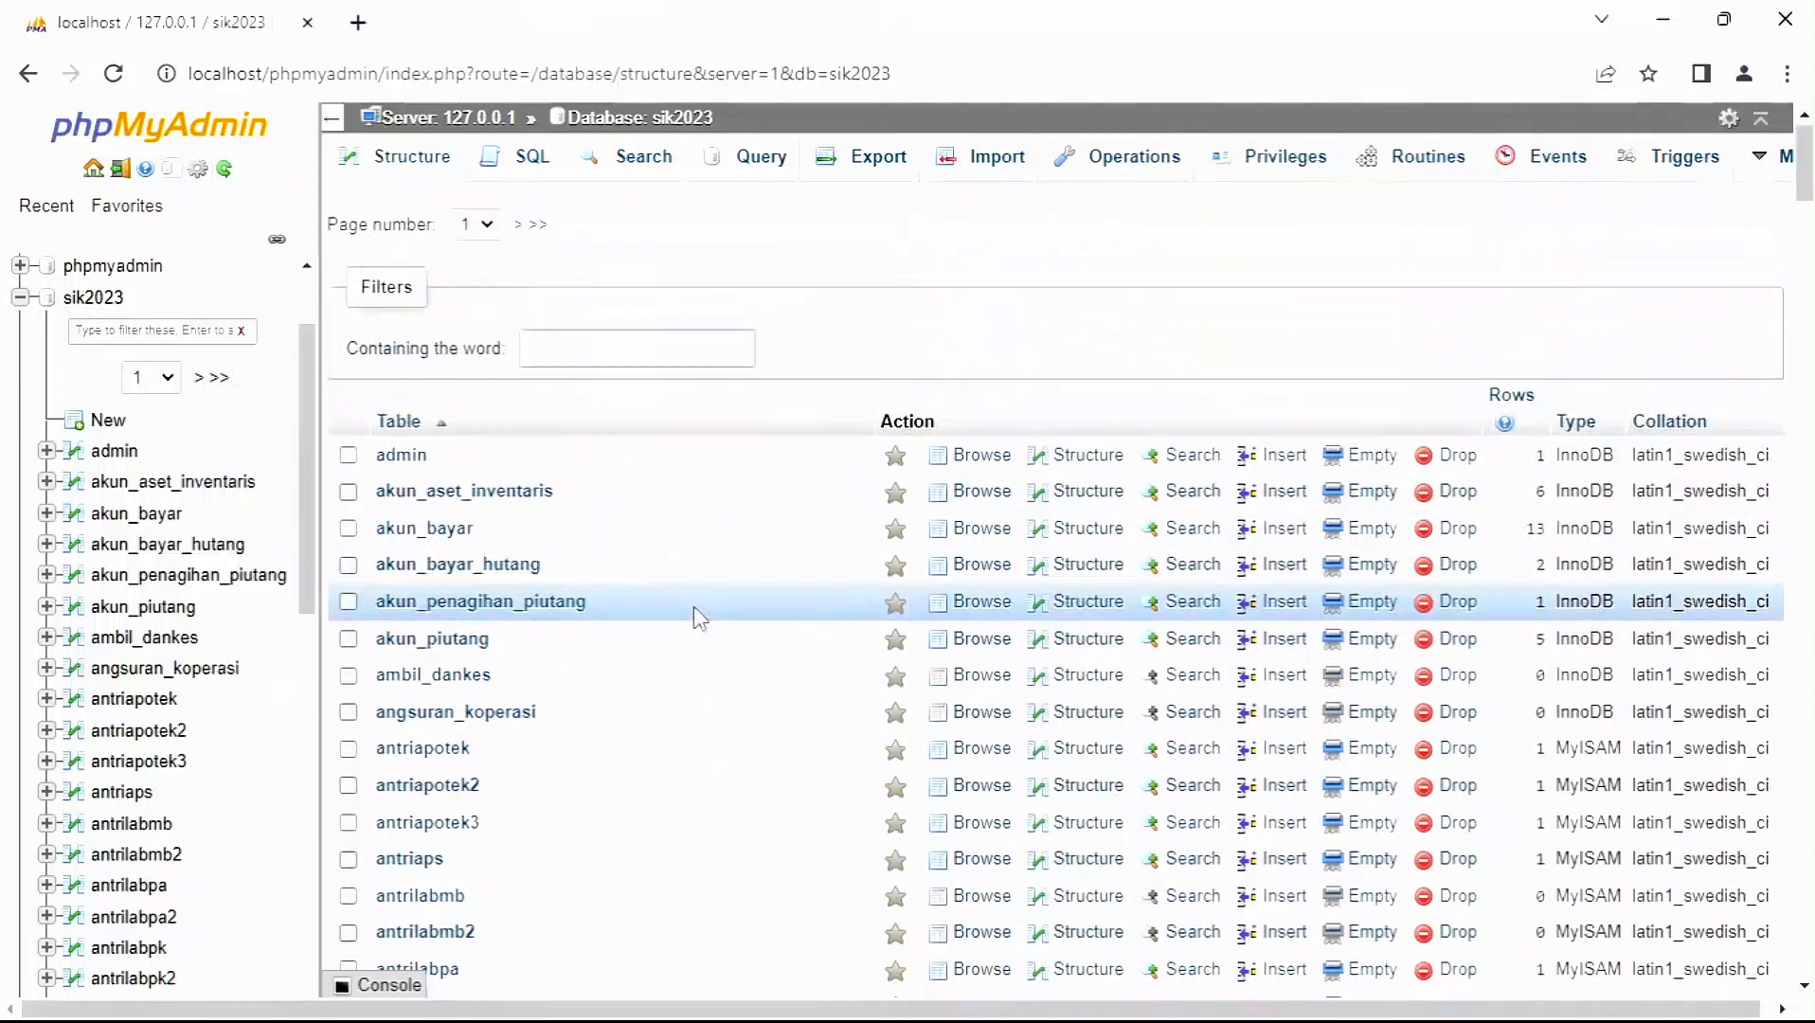
scroll(694, 607, down, 1)
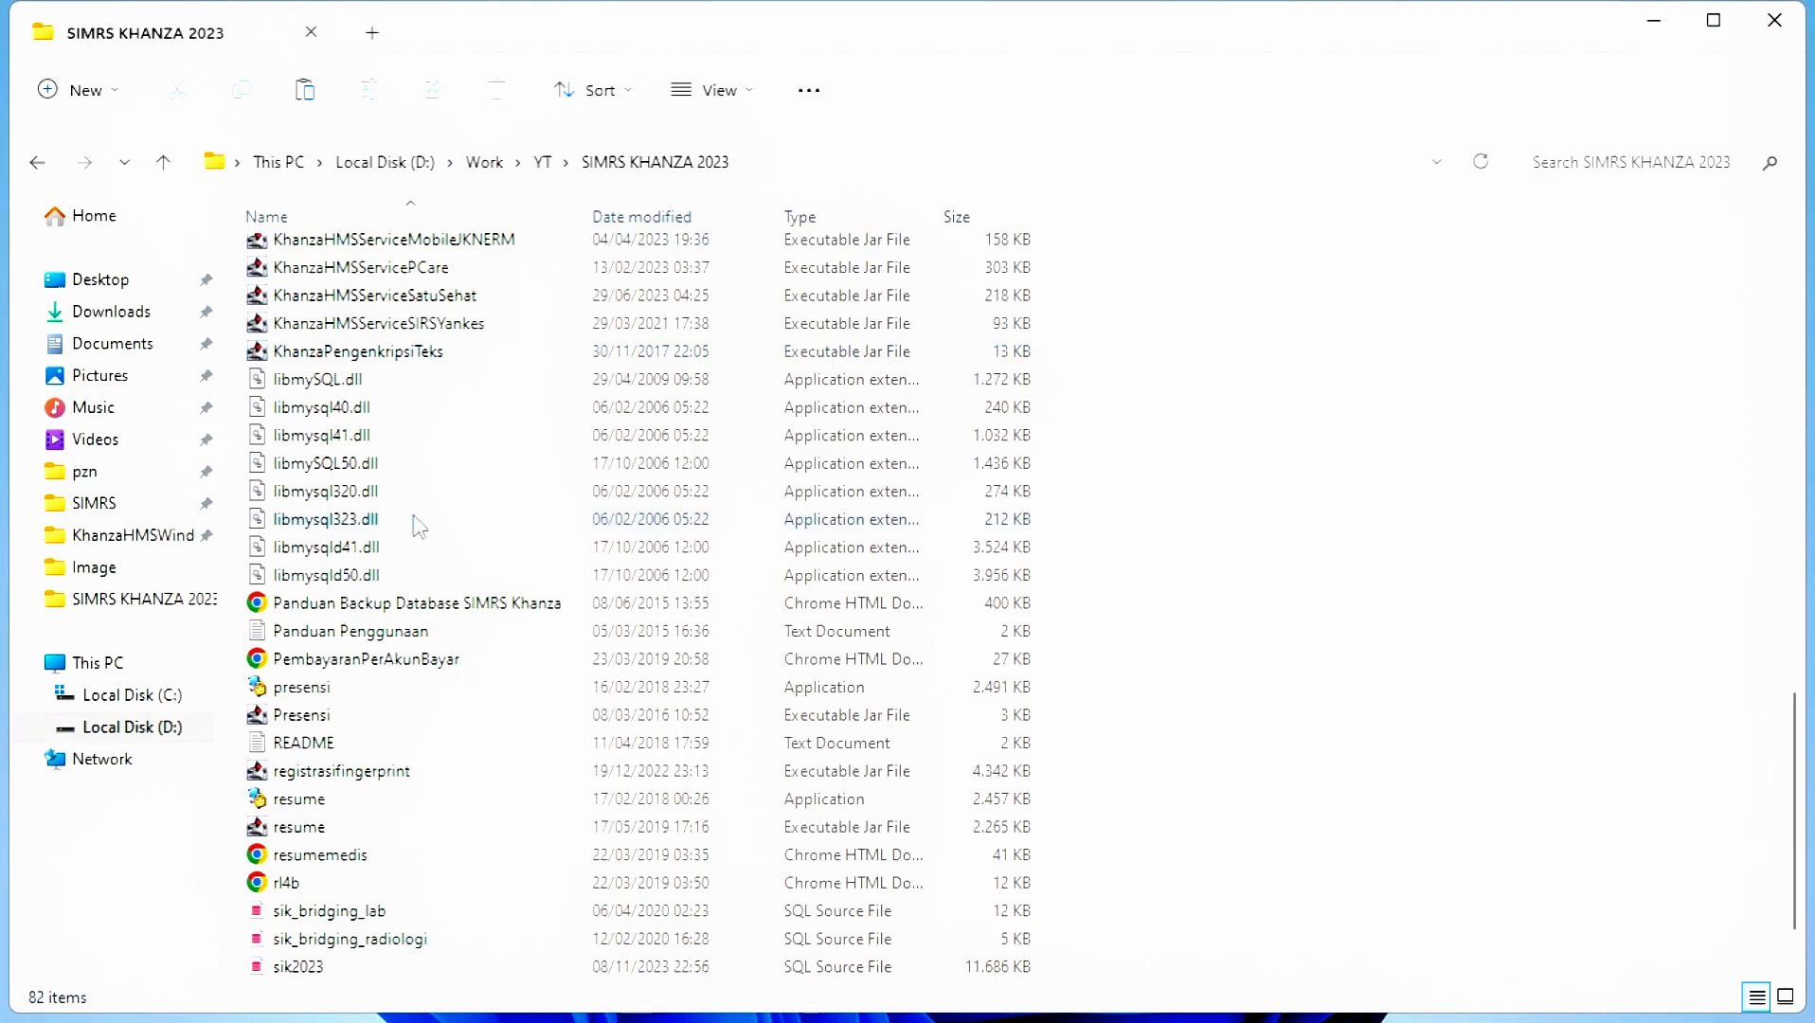
- Launch KhanzaPengenkripsiTeks.jar from the SIMRS KHANZA 2023 folder
scroll(420, 527, down, 1)
scroll(541, 510, up, 4)
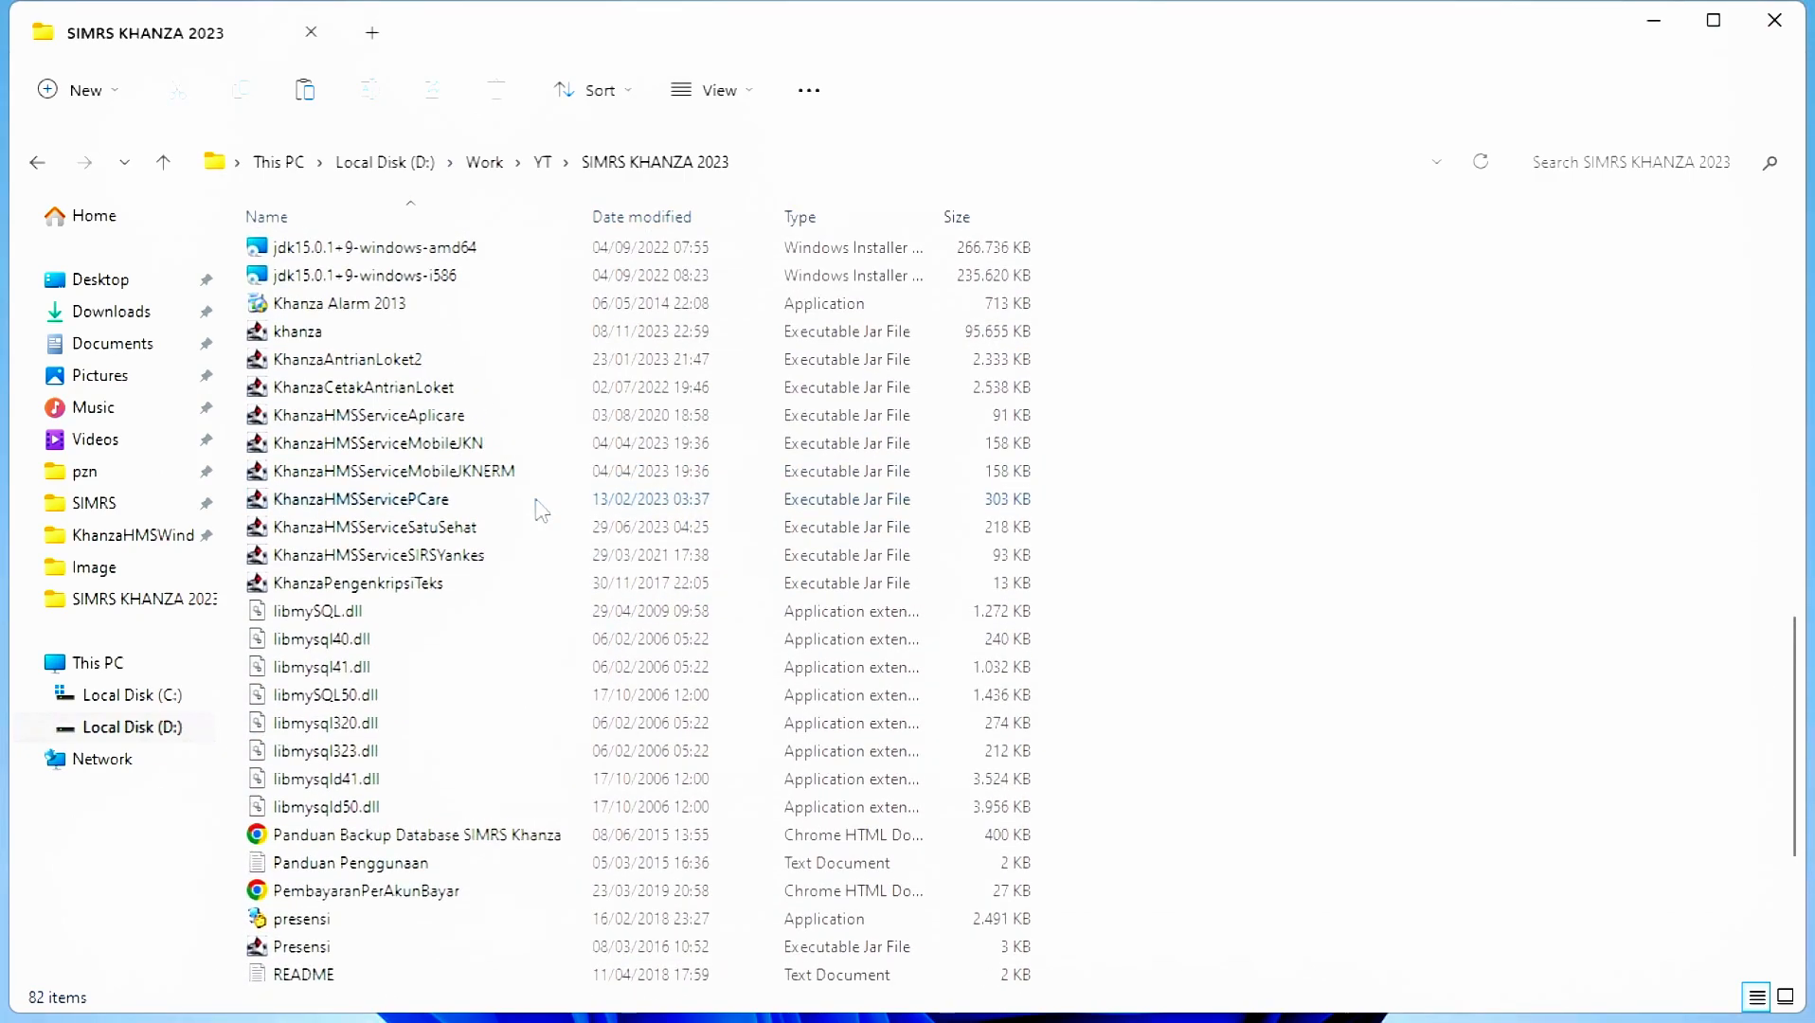
scroll(541, 511, up, 8)
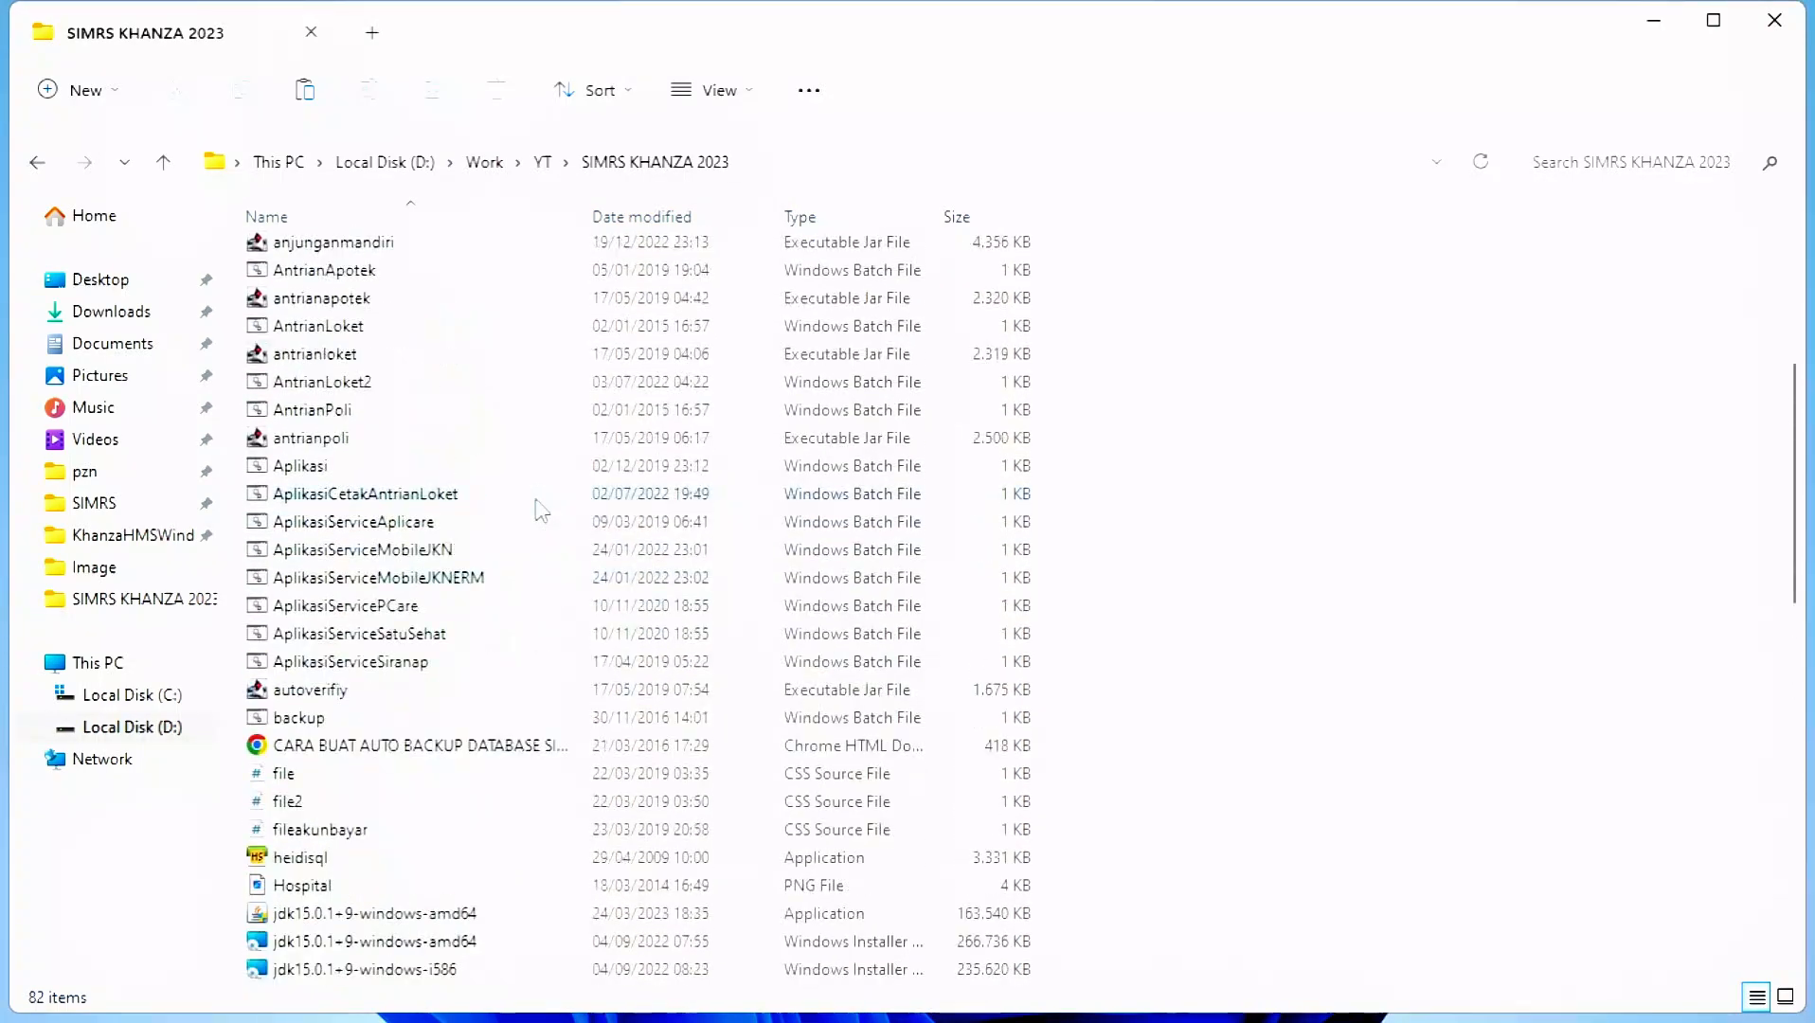
scroll(541, 511, up, 6)
click(480, 565)
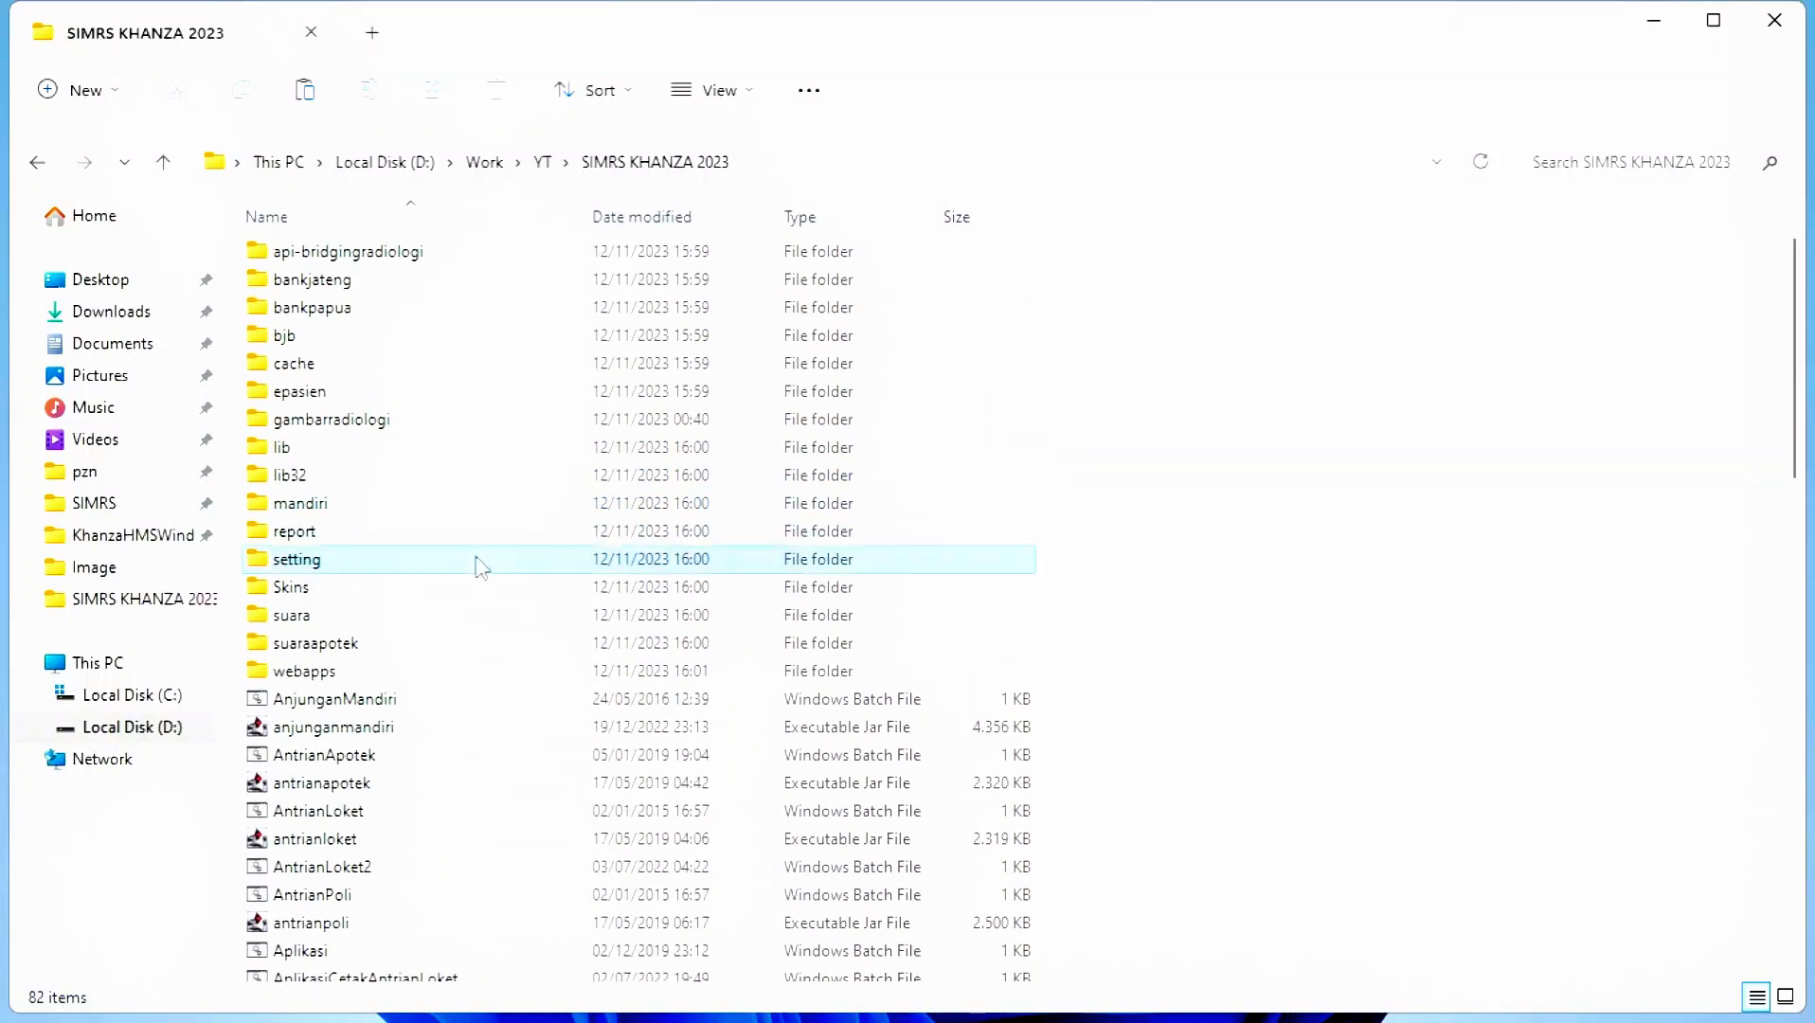
scroll(502, 733, down, 9)
scroll(506, 735, down, 3)
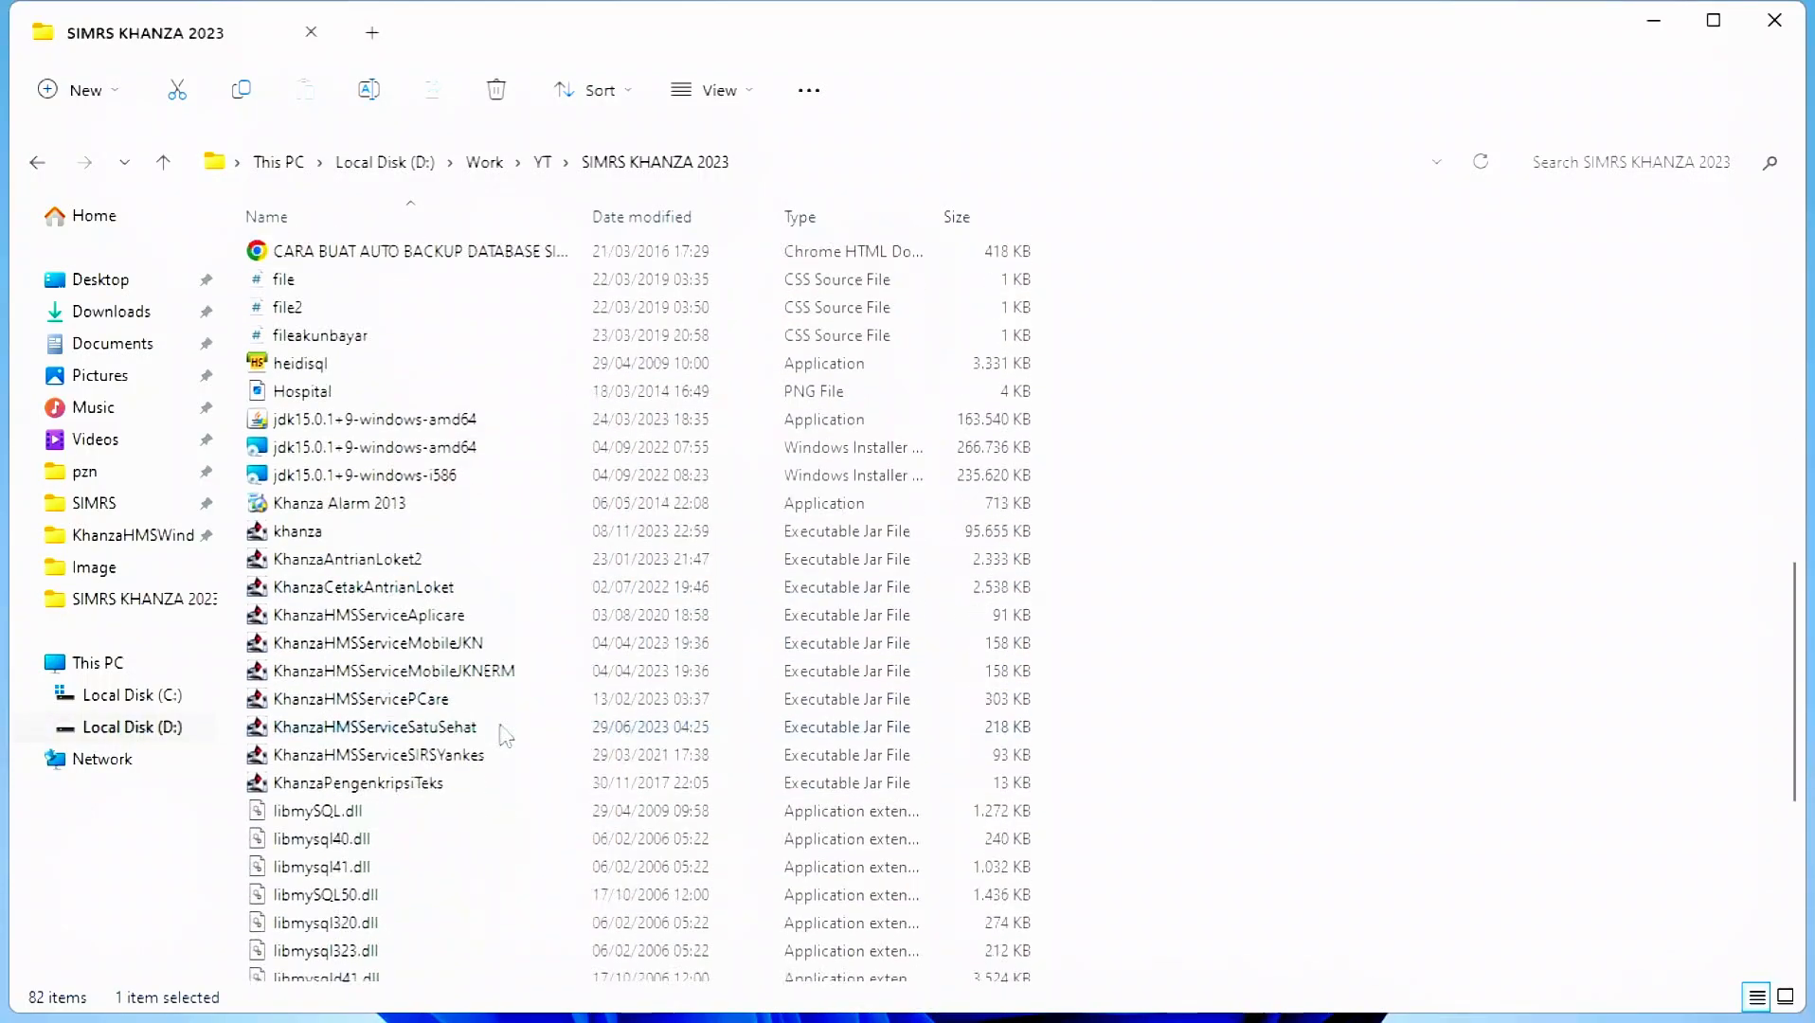
double_click(487, 735)
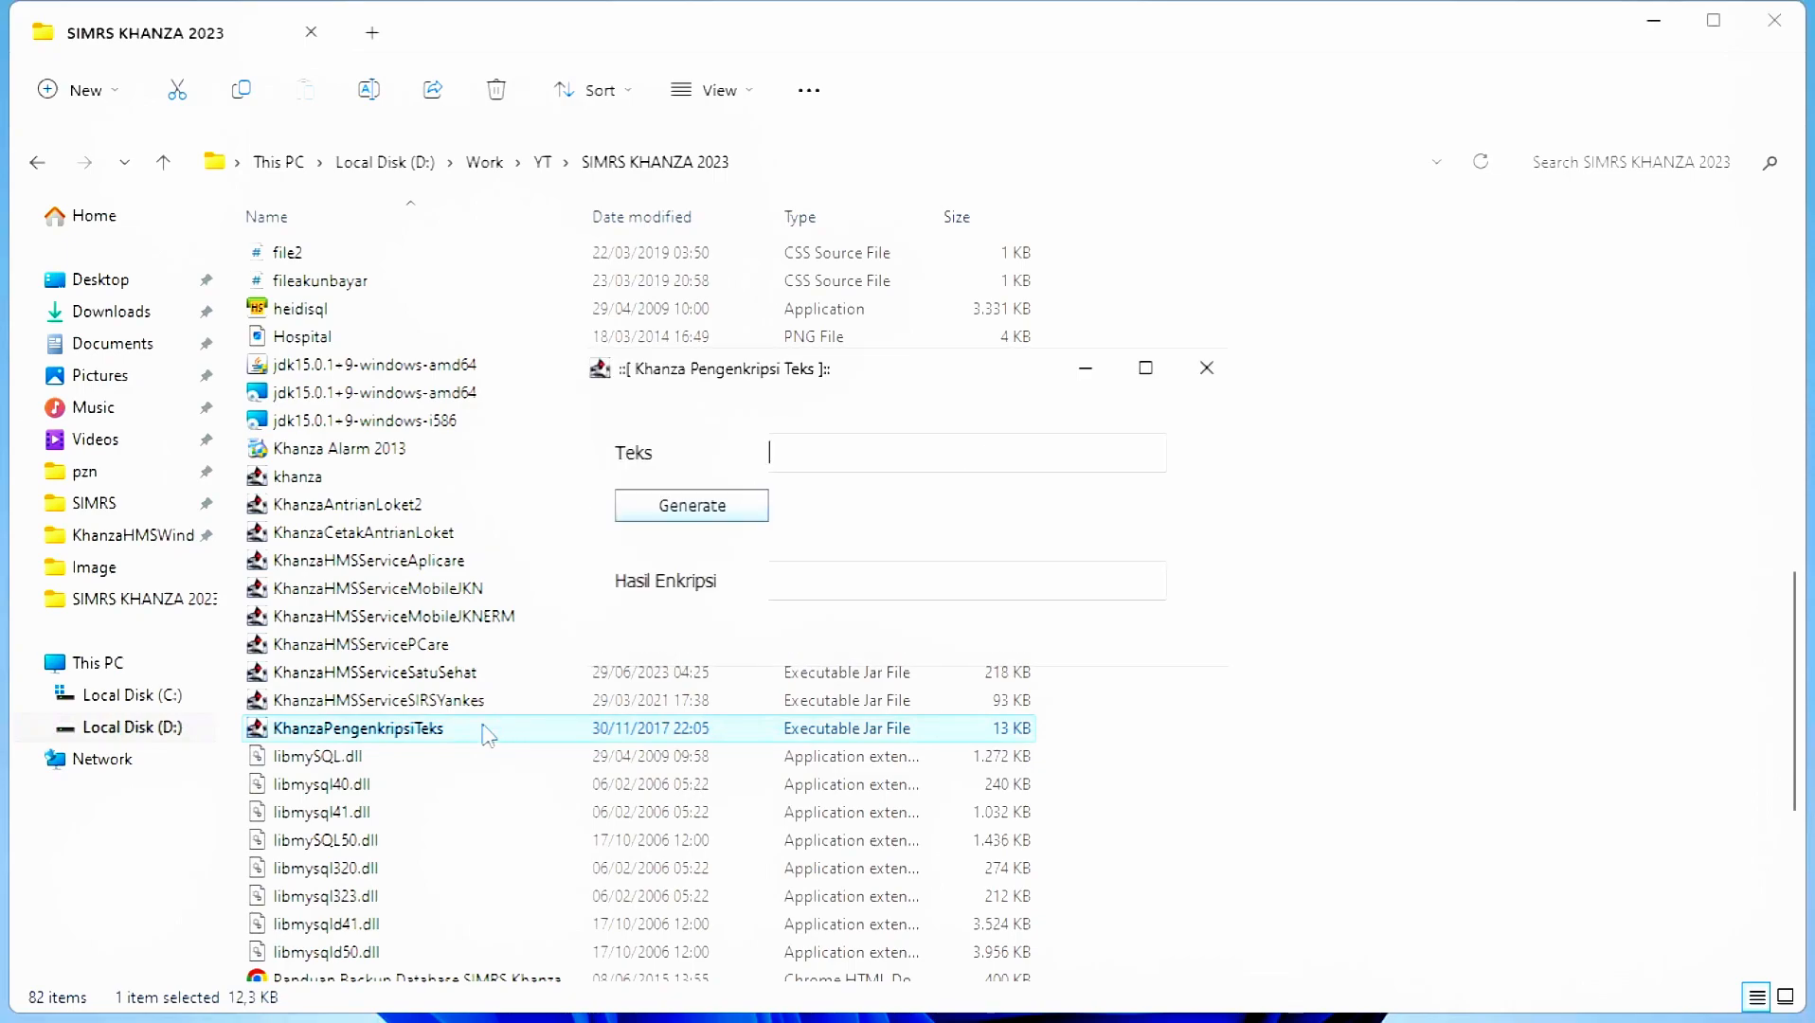
- Open the setting folder containing database.xml
scroll(368, 393, up, 5)
scroll(368, 393, up, 5)
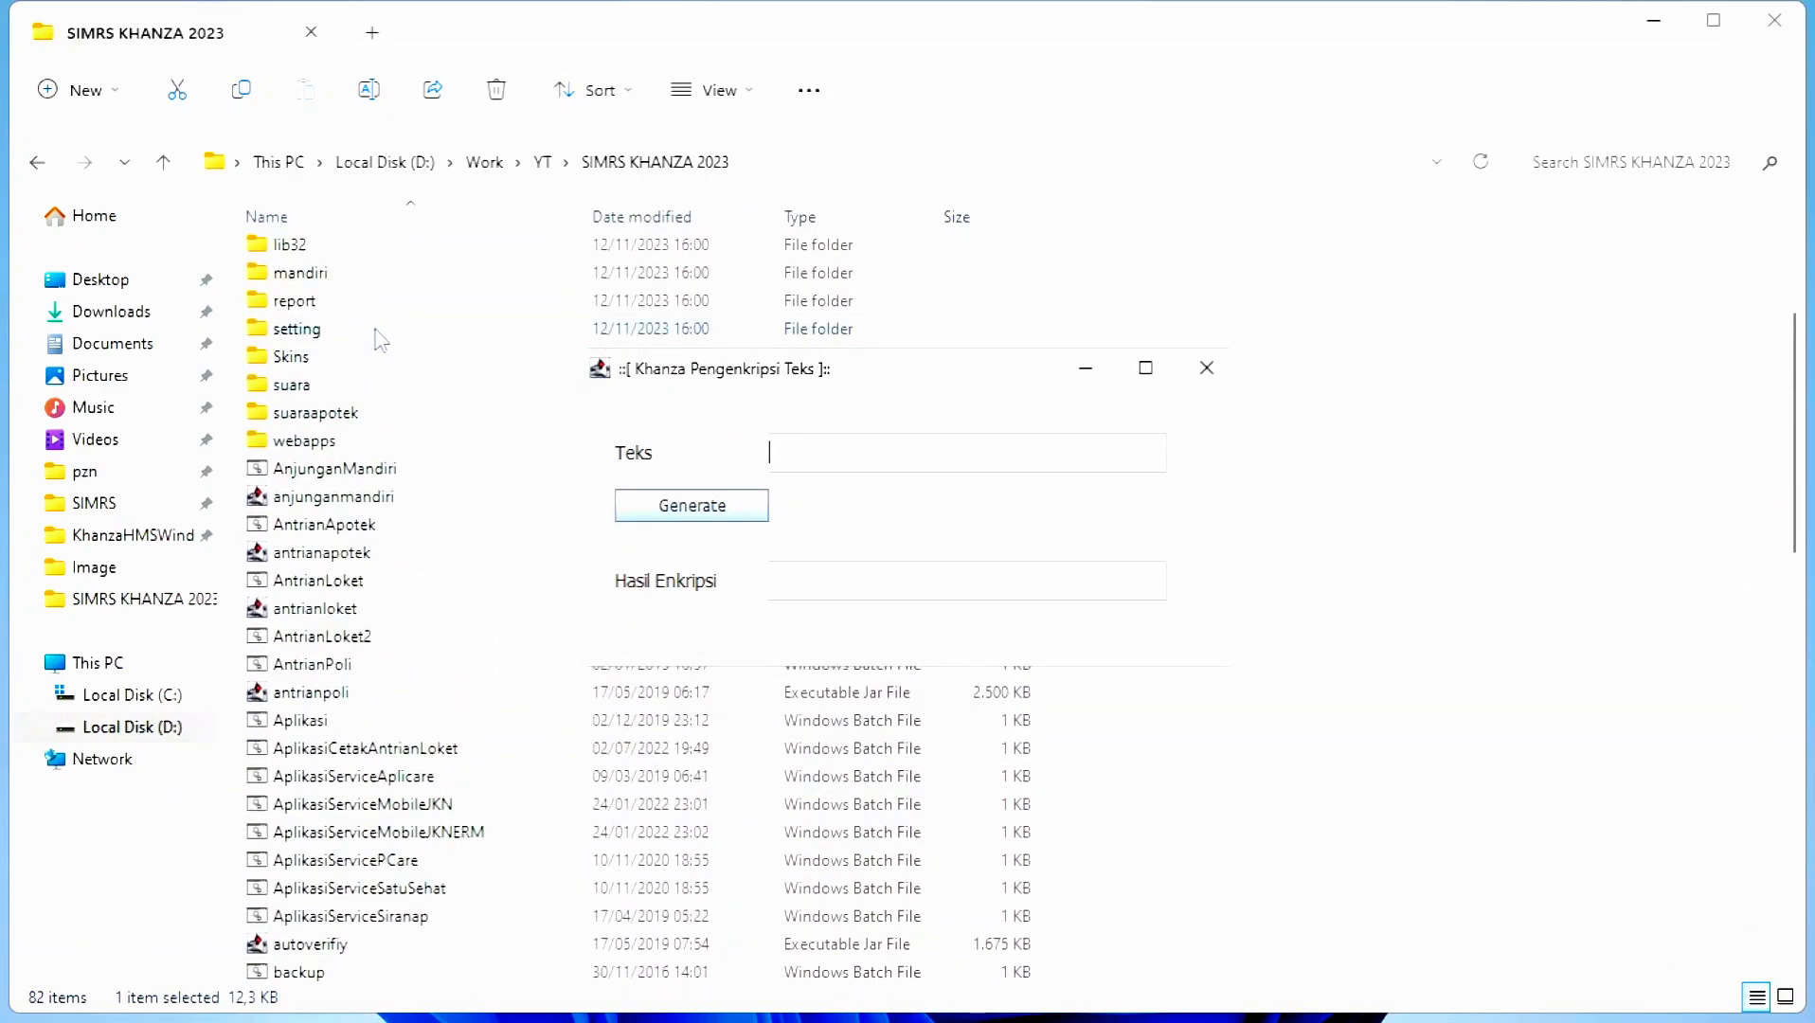
double_click(376, 332)
- Open database.xml in Notepad and arrange it beside the Khanza text encryptor window
click(349, 320)
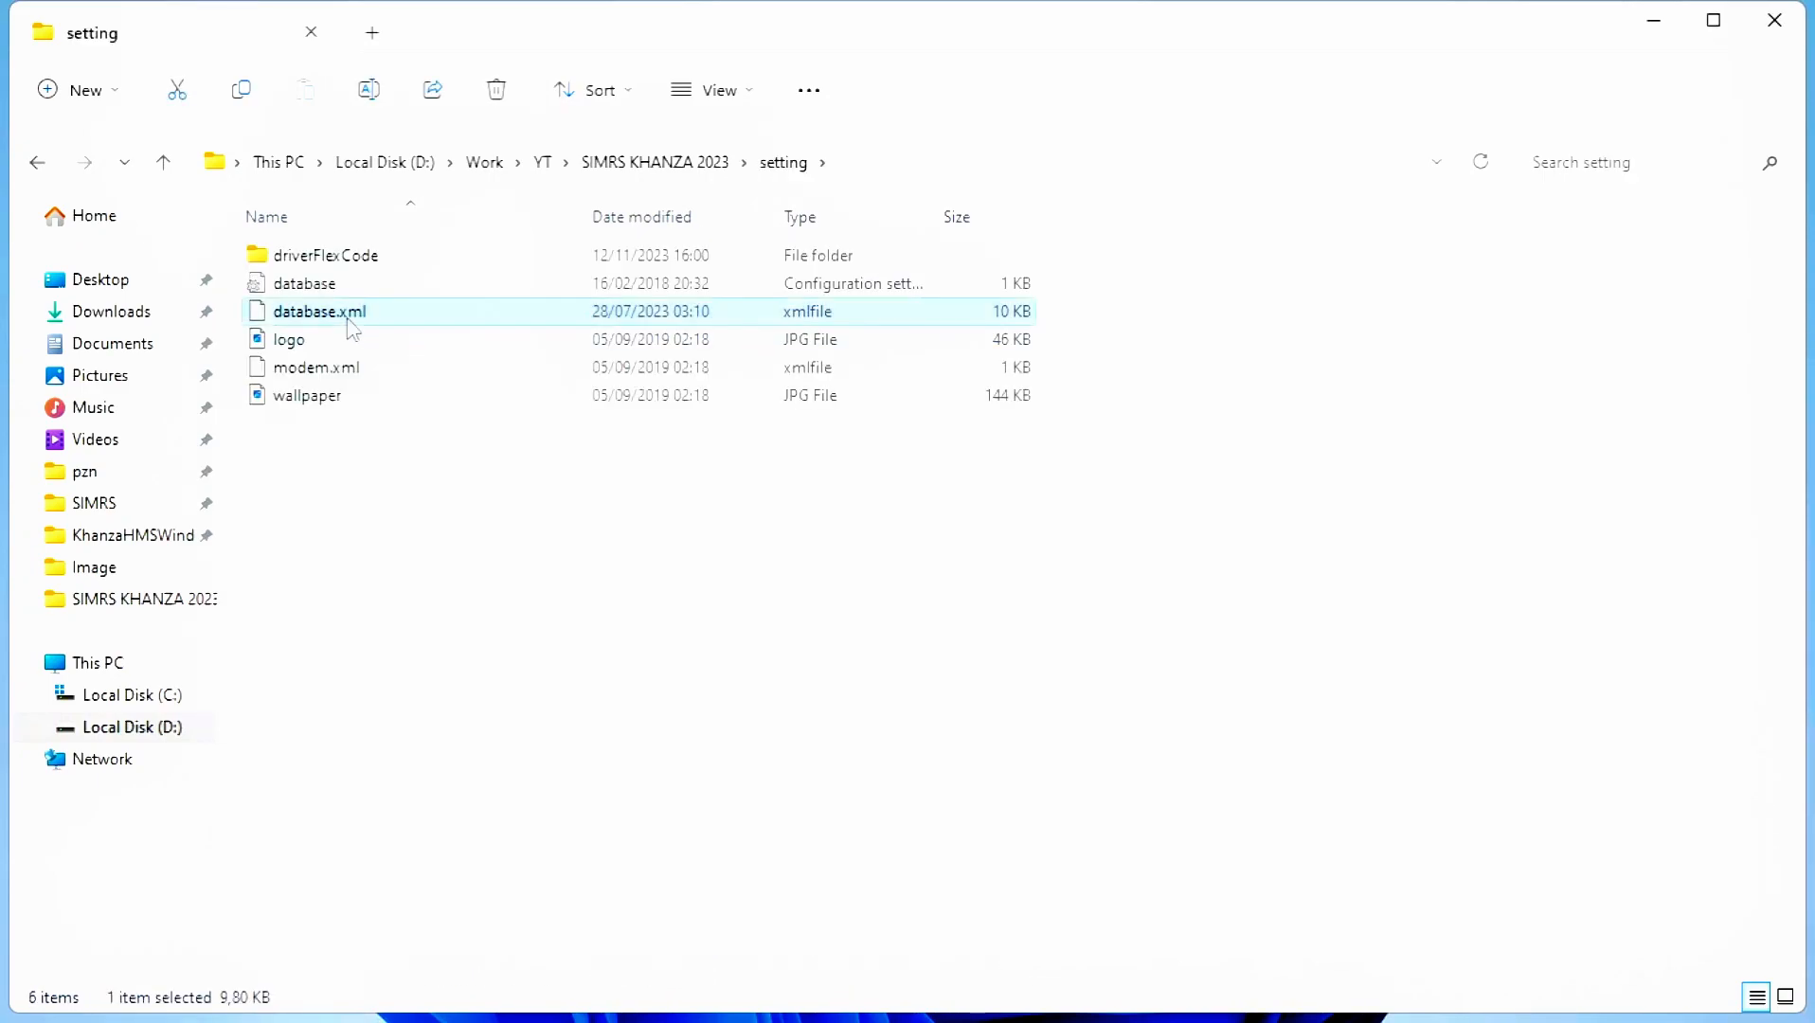
right_click(353, 329)
mouse_move(497, 450)
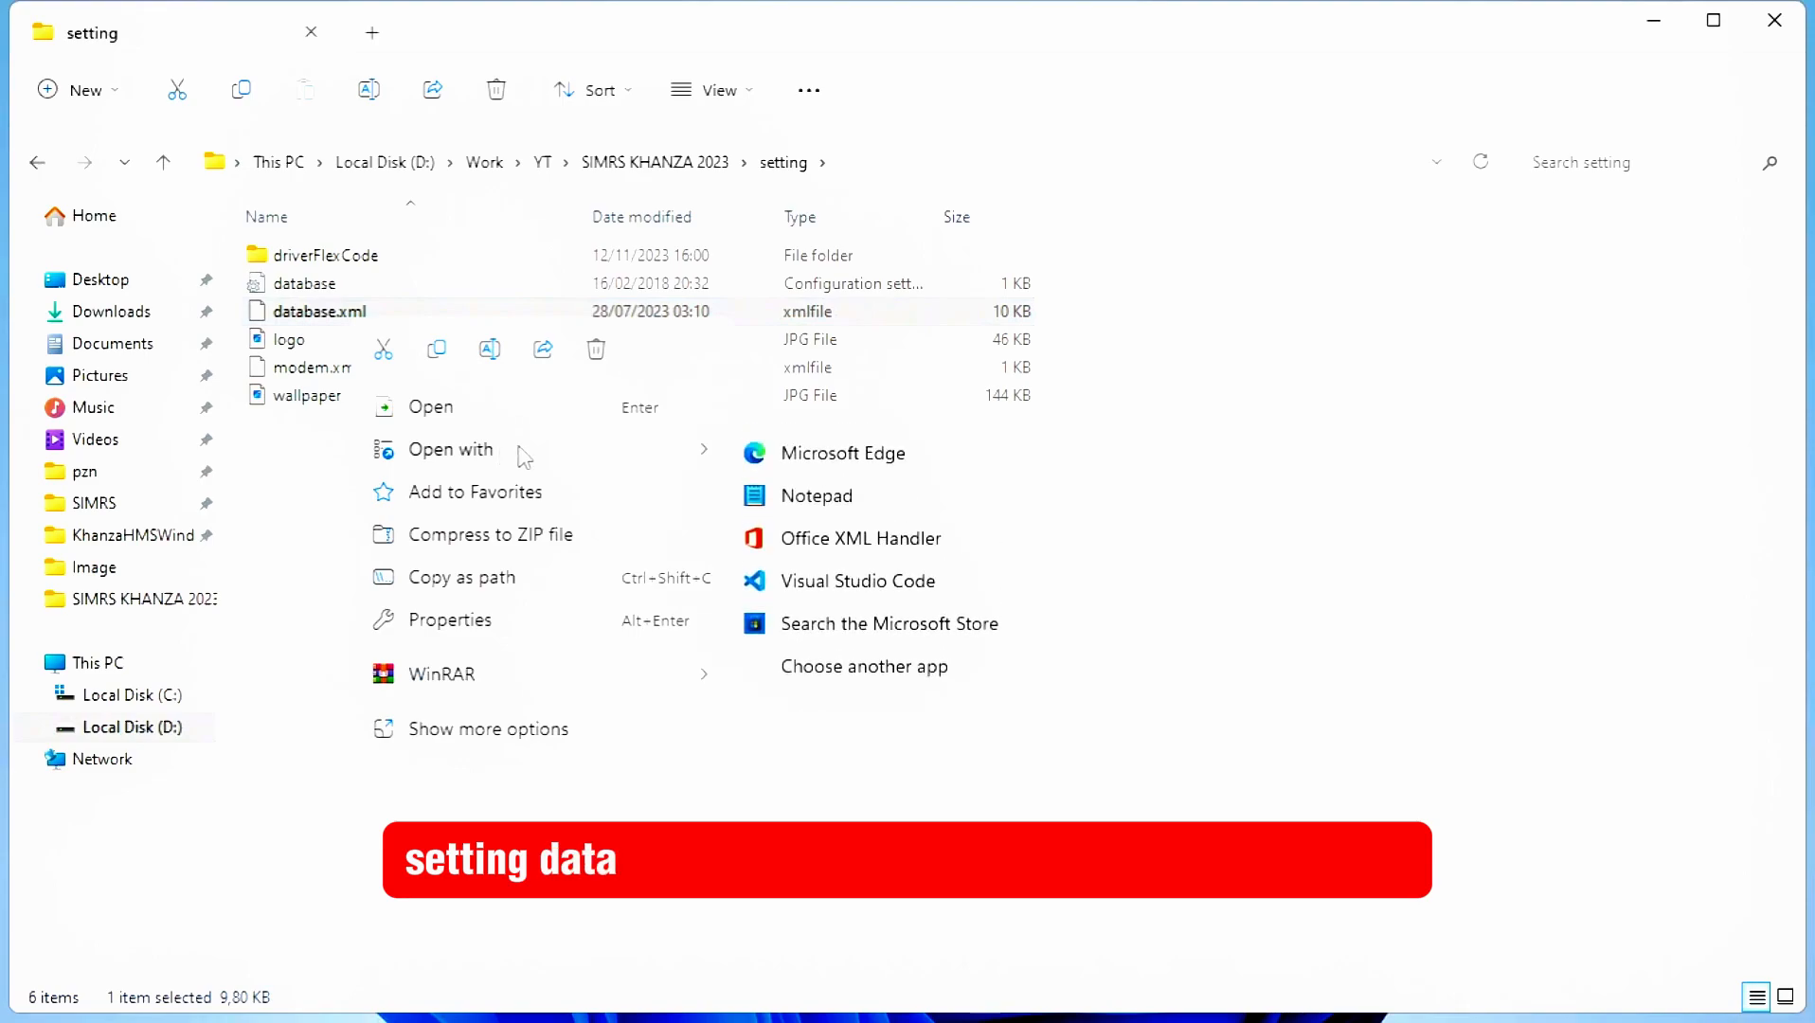
click(817, 496)
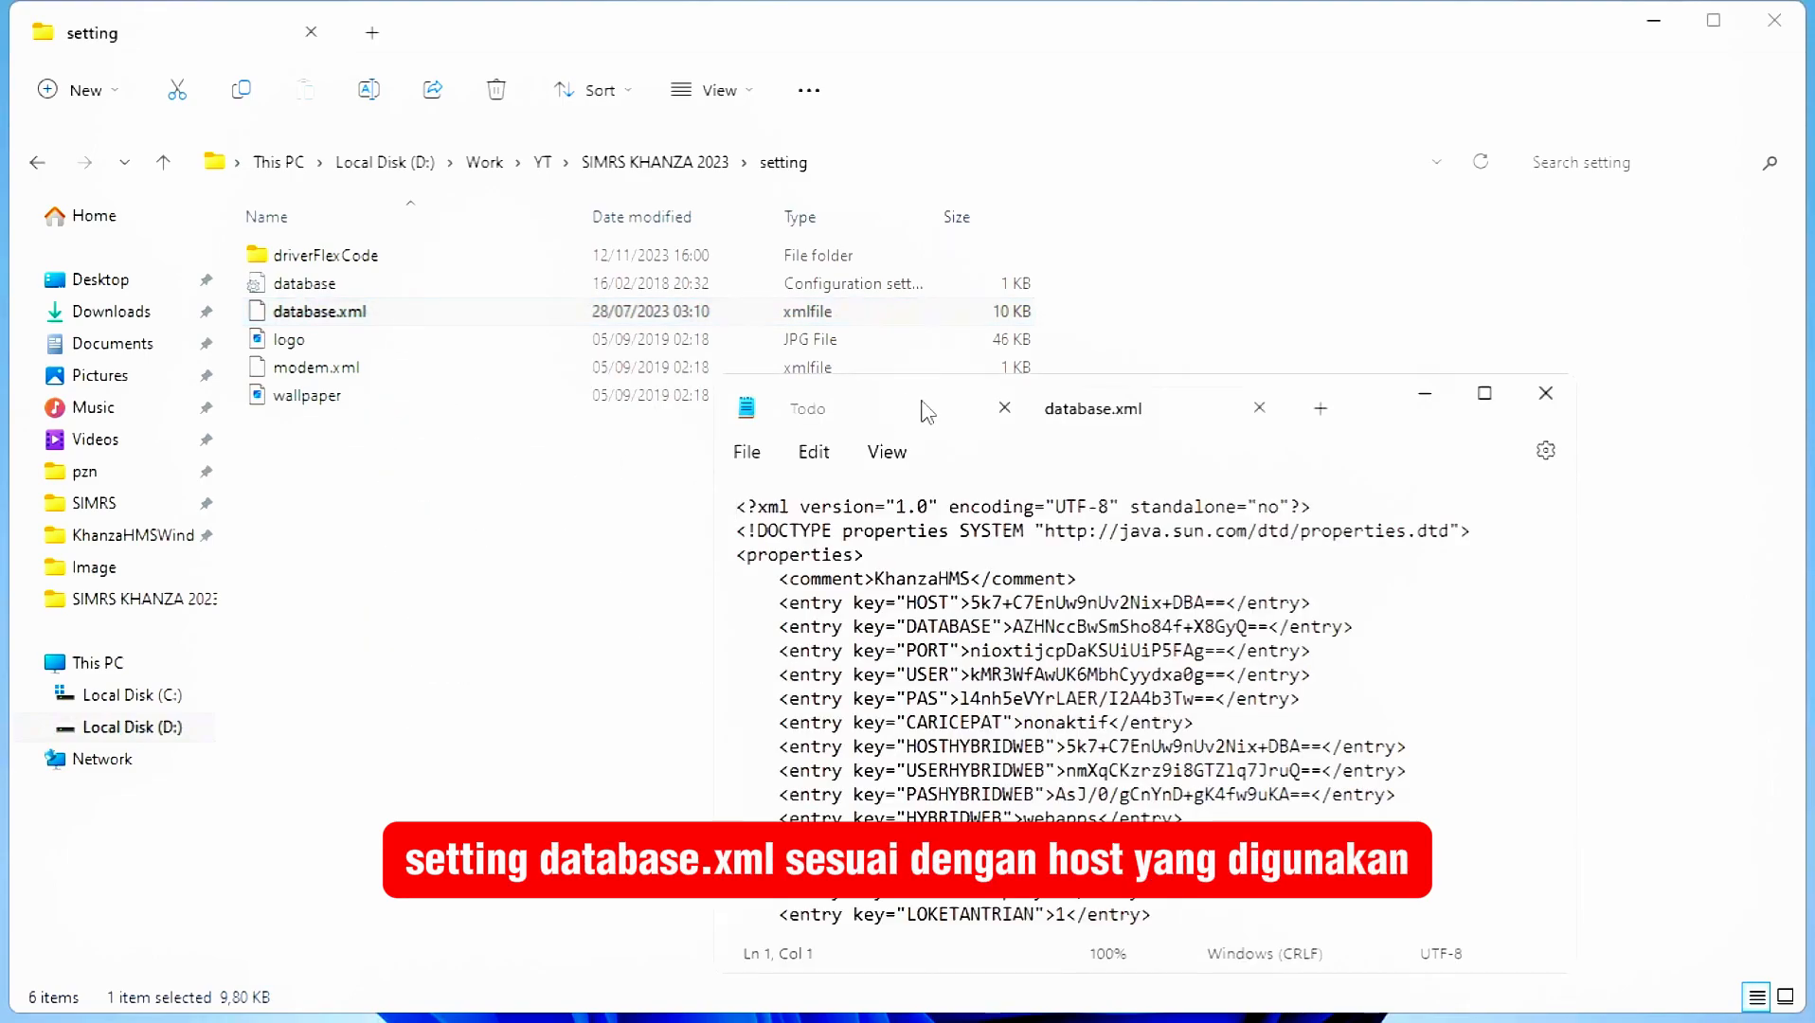
click(927, 411)
click(1005, 408)
click(1151, 742)
drag(784, 294, 753, 290)
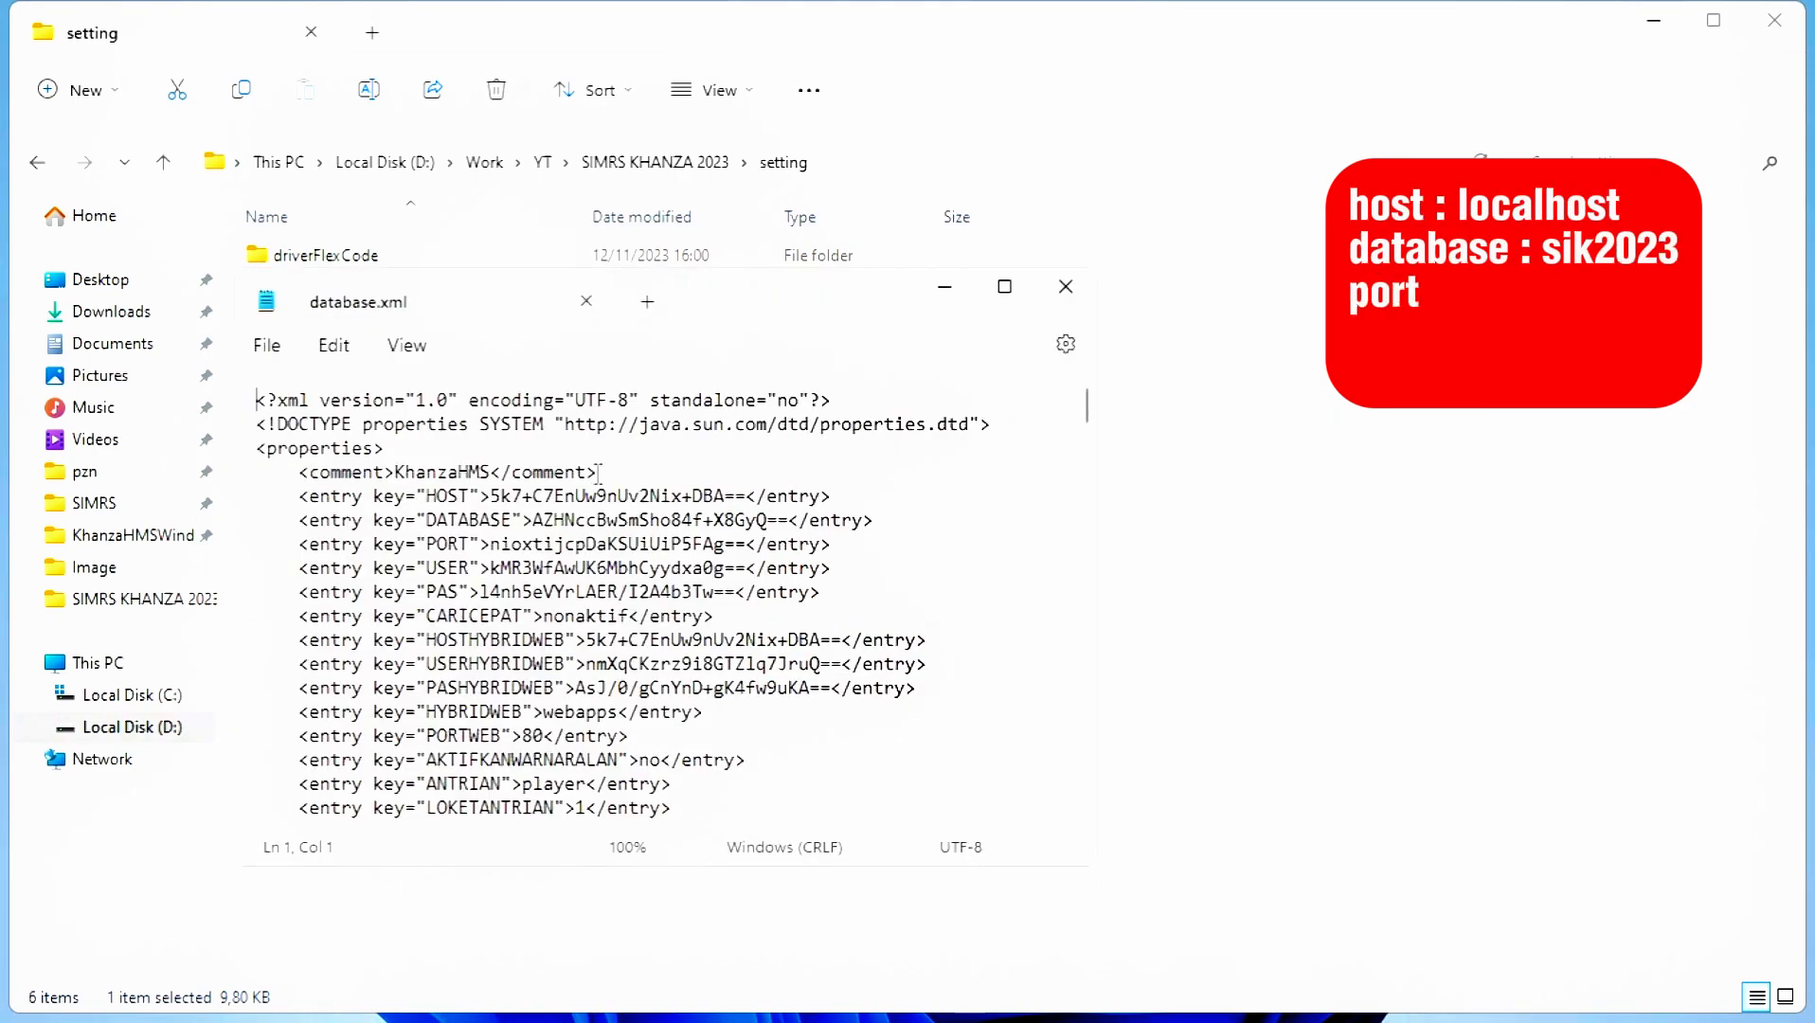
key(alt+Tab)
drag(832, 356, 1102, 390)
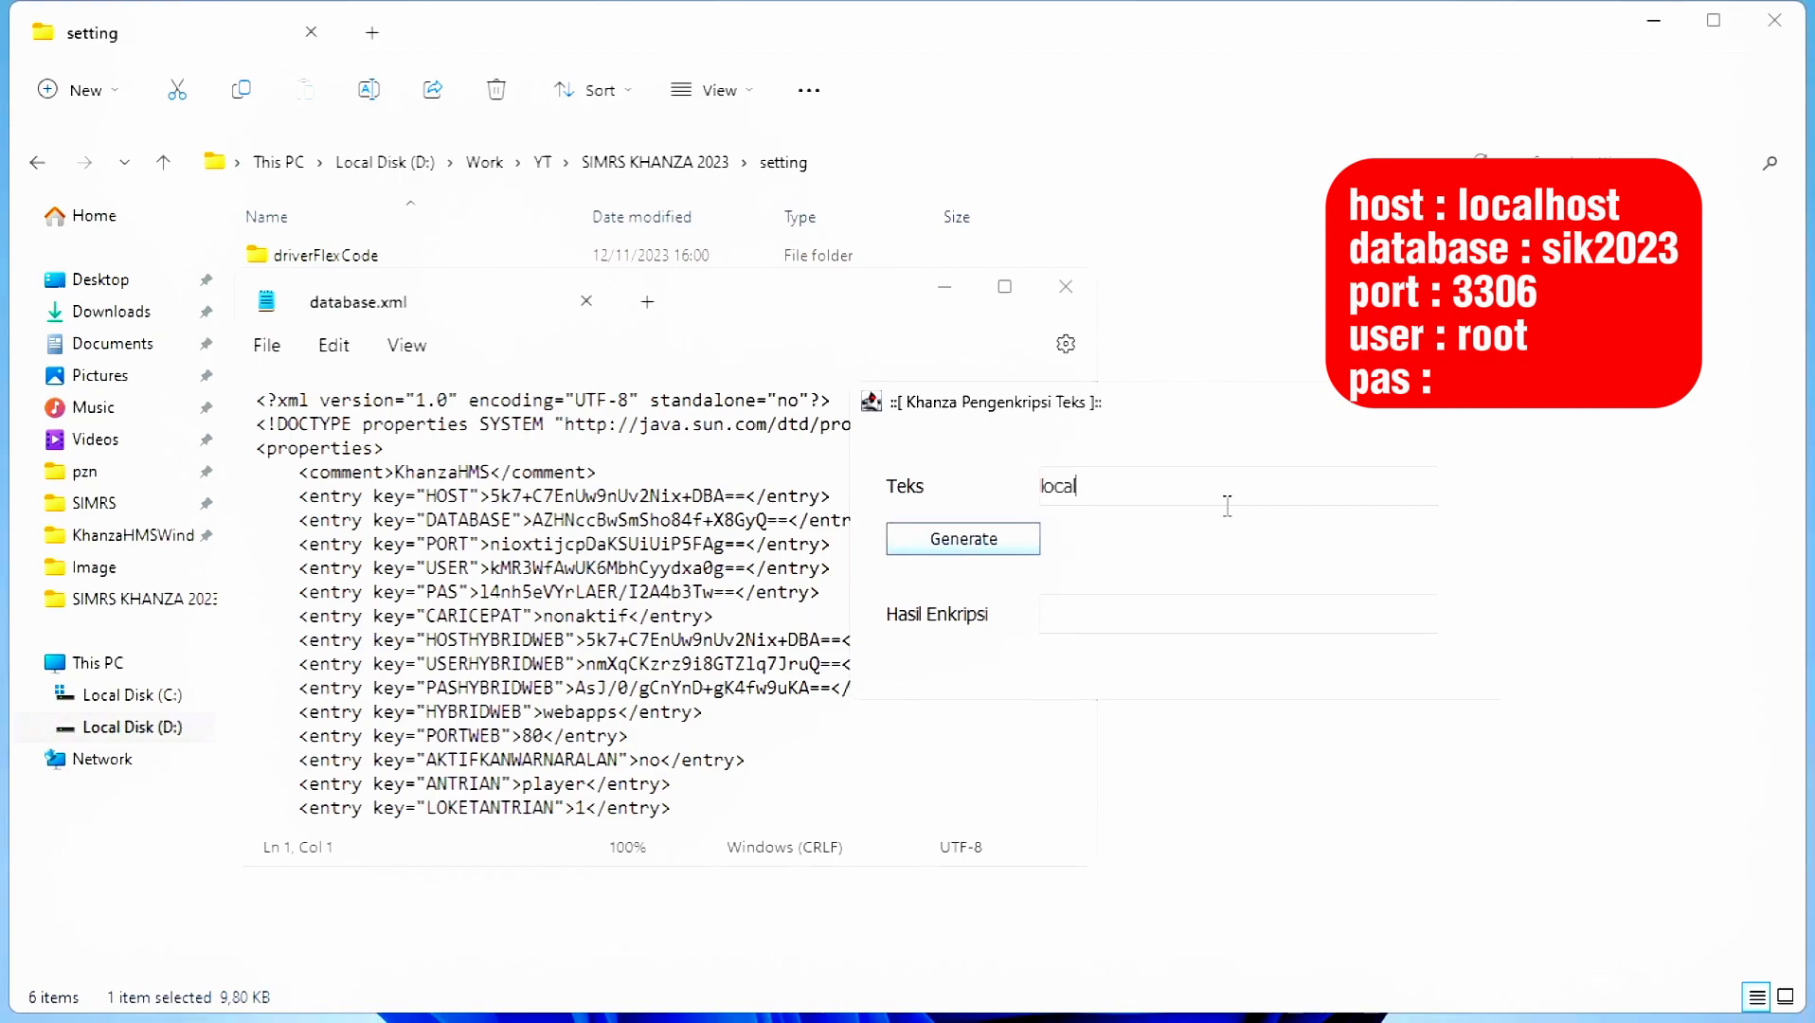
- Encrypt localhost and paste the result into the HOST entry
click(976, 539)
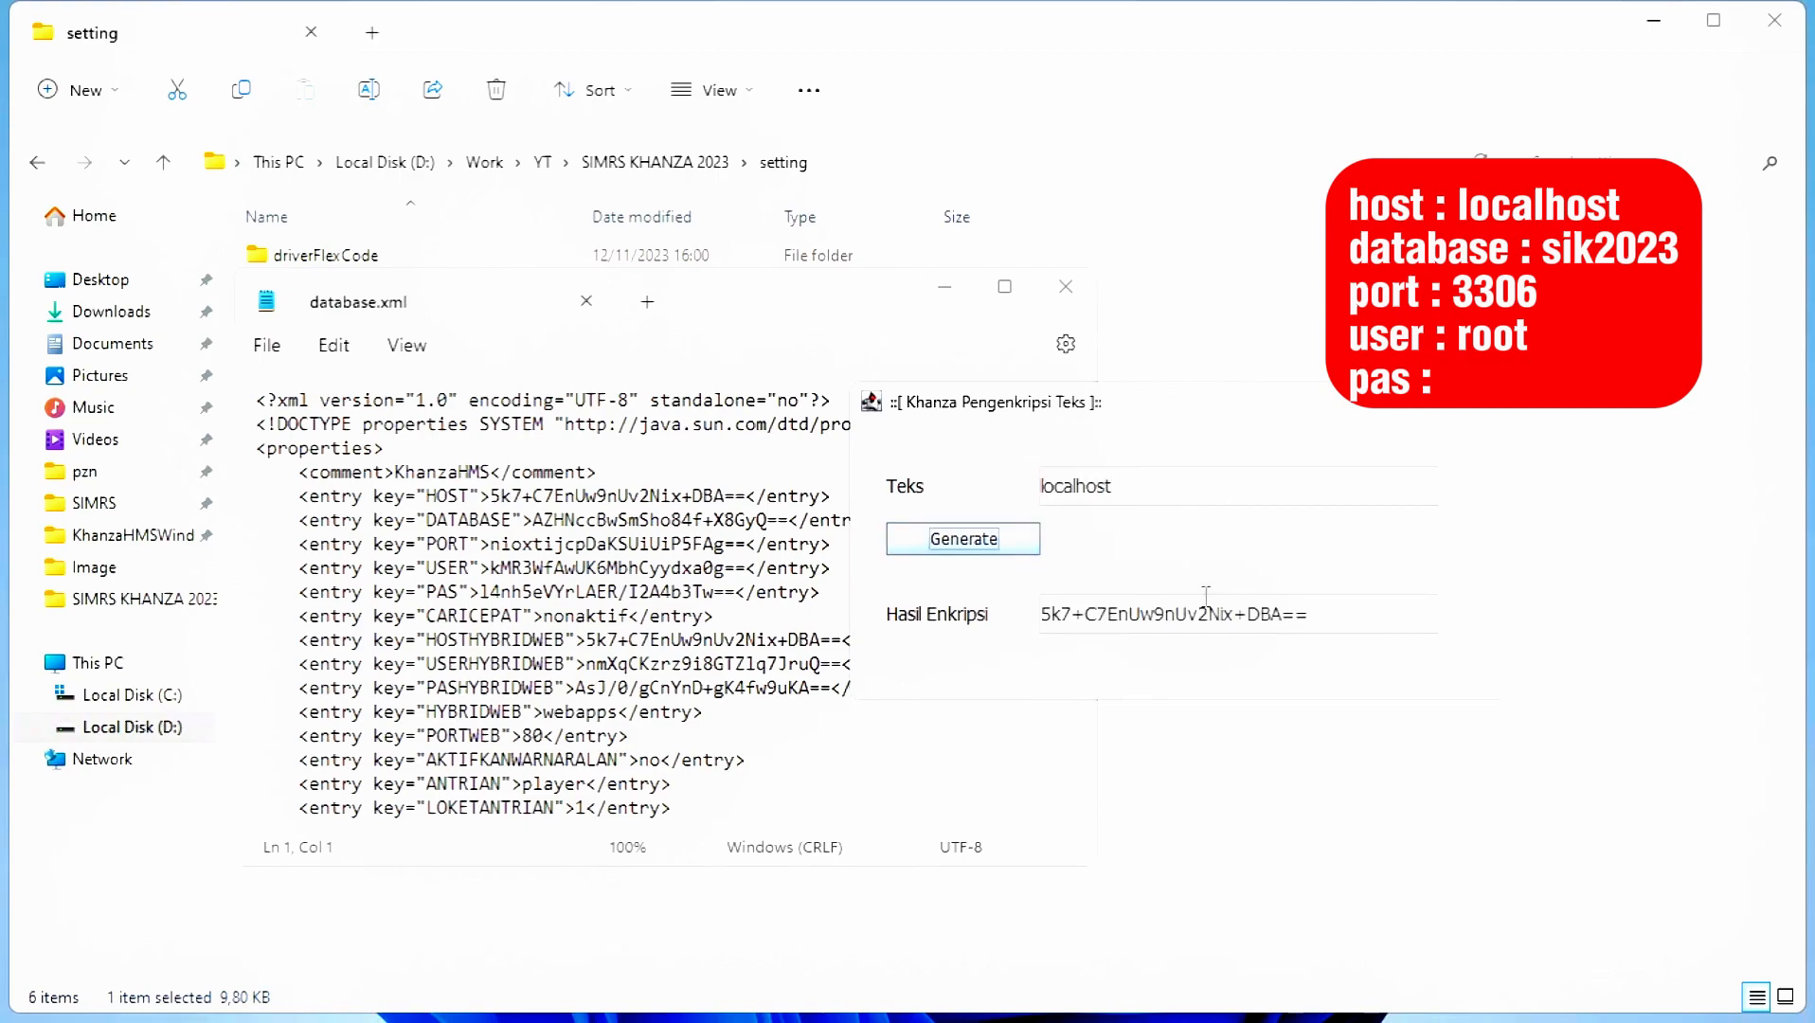
triple_click(1319, 614)
key(ctrl+c)
click(499, 496)
key(shift+Right)
key(shift+Right)
key(shift+Right)
key(shift+Right)
key(shift+Right)
key(shift+Right)
key(shift+Right)
key(shift+Right)
key(shift+Right)
key(shift+Right)
key(shift+Right)
key(shift+Right)
key(shift+Right)
key(shift+Right)
key(shift+Right)
key(shift+Right)
key(shift+Right)
key(shift+Right)
key(shift+Right)
key(shift+Right)
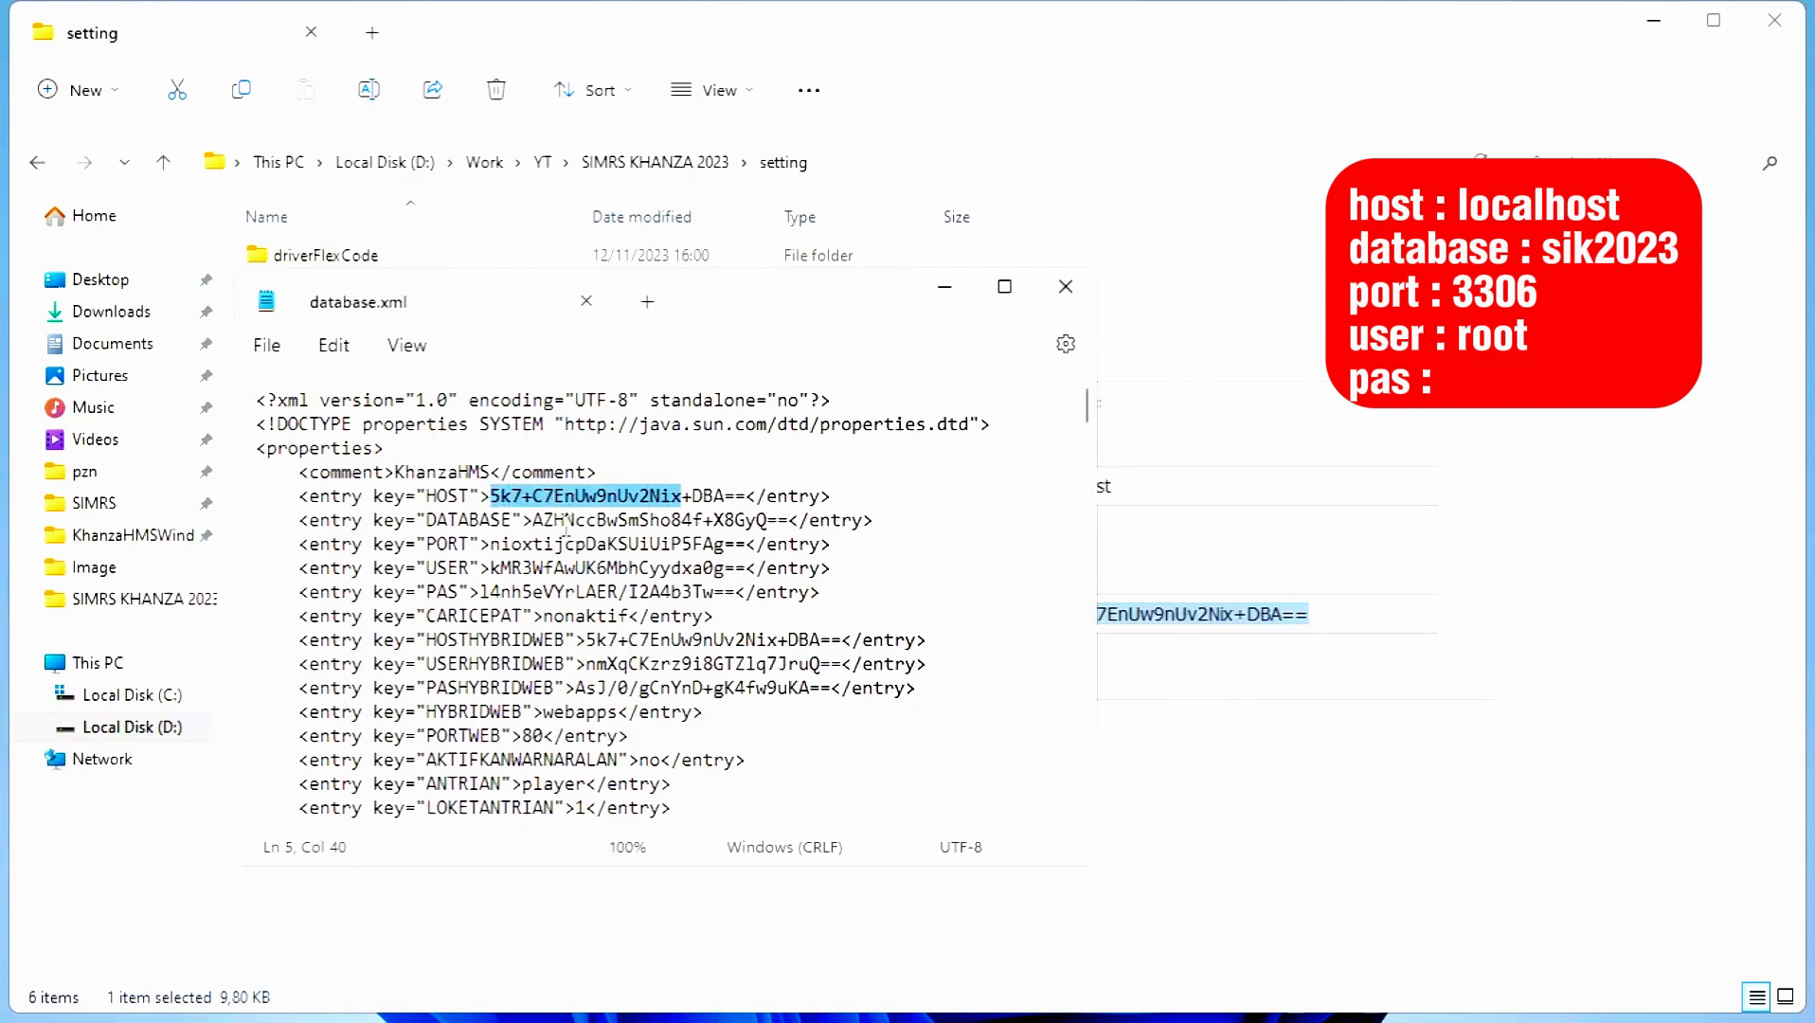
key(ctrl+v)
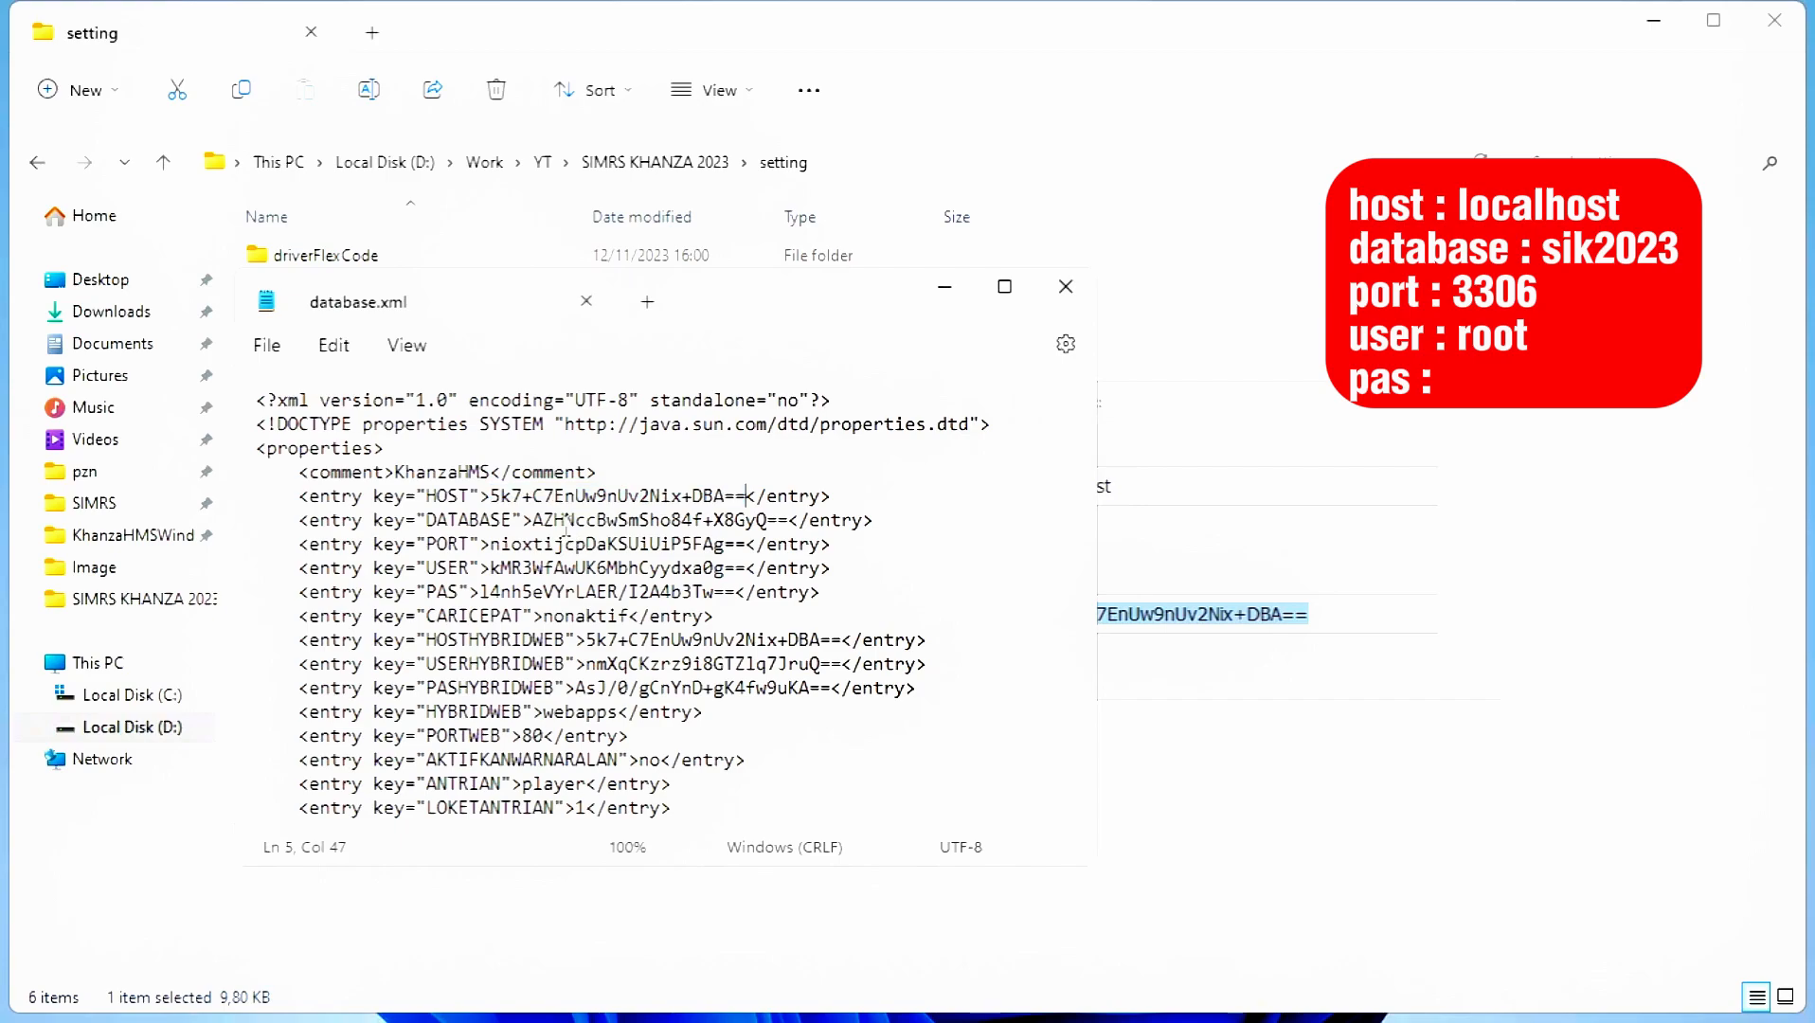
click(1313, 555)
drag(1223, 493, 894, 481)
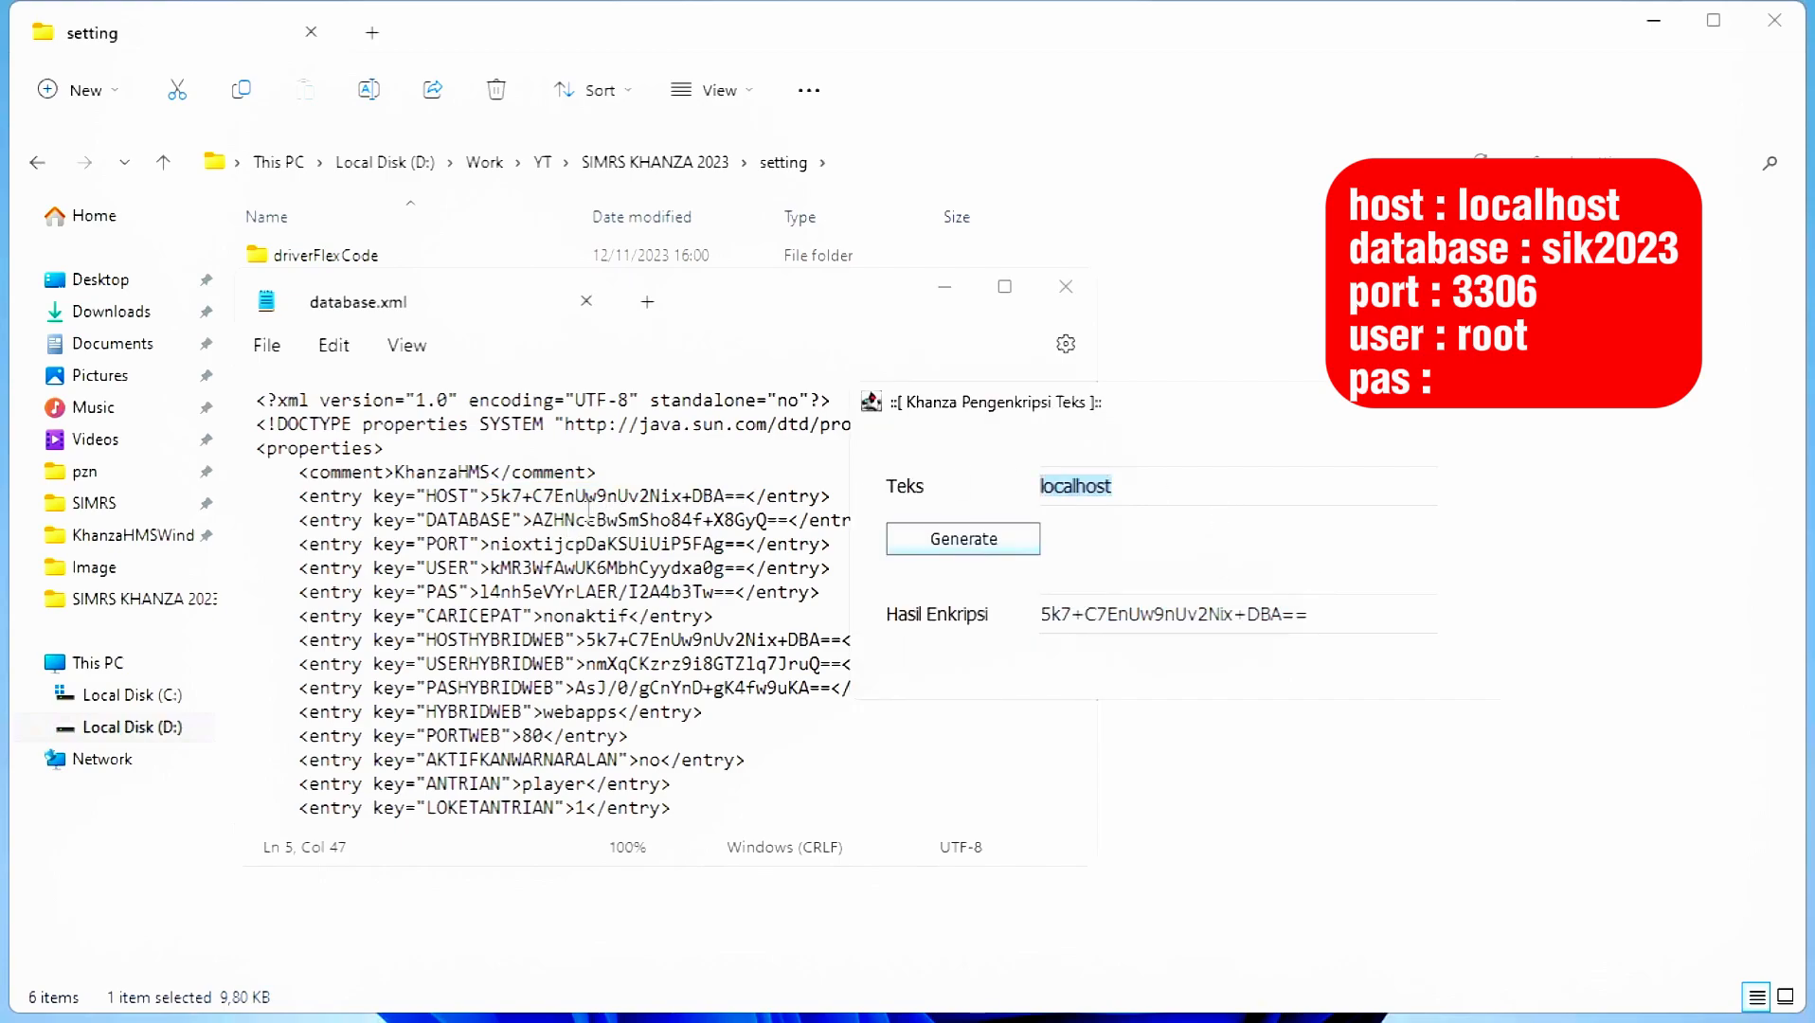
- Encrypt the database name sik2023 and paste it into the DATABASE entry
click(575, 521)
key(alt+Tab)
key(alt+Tab)
key(alt+Tab)
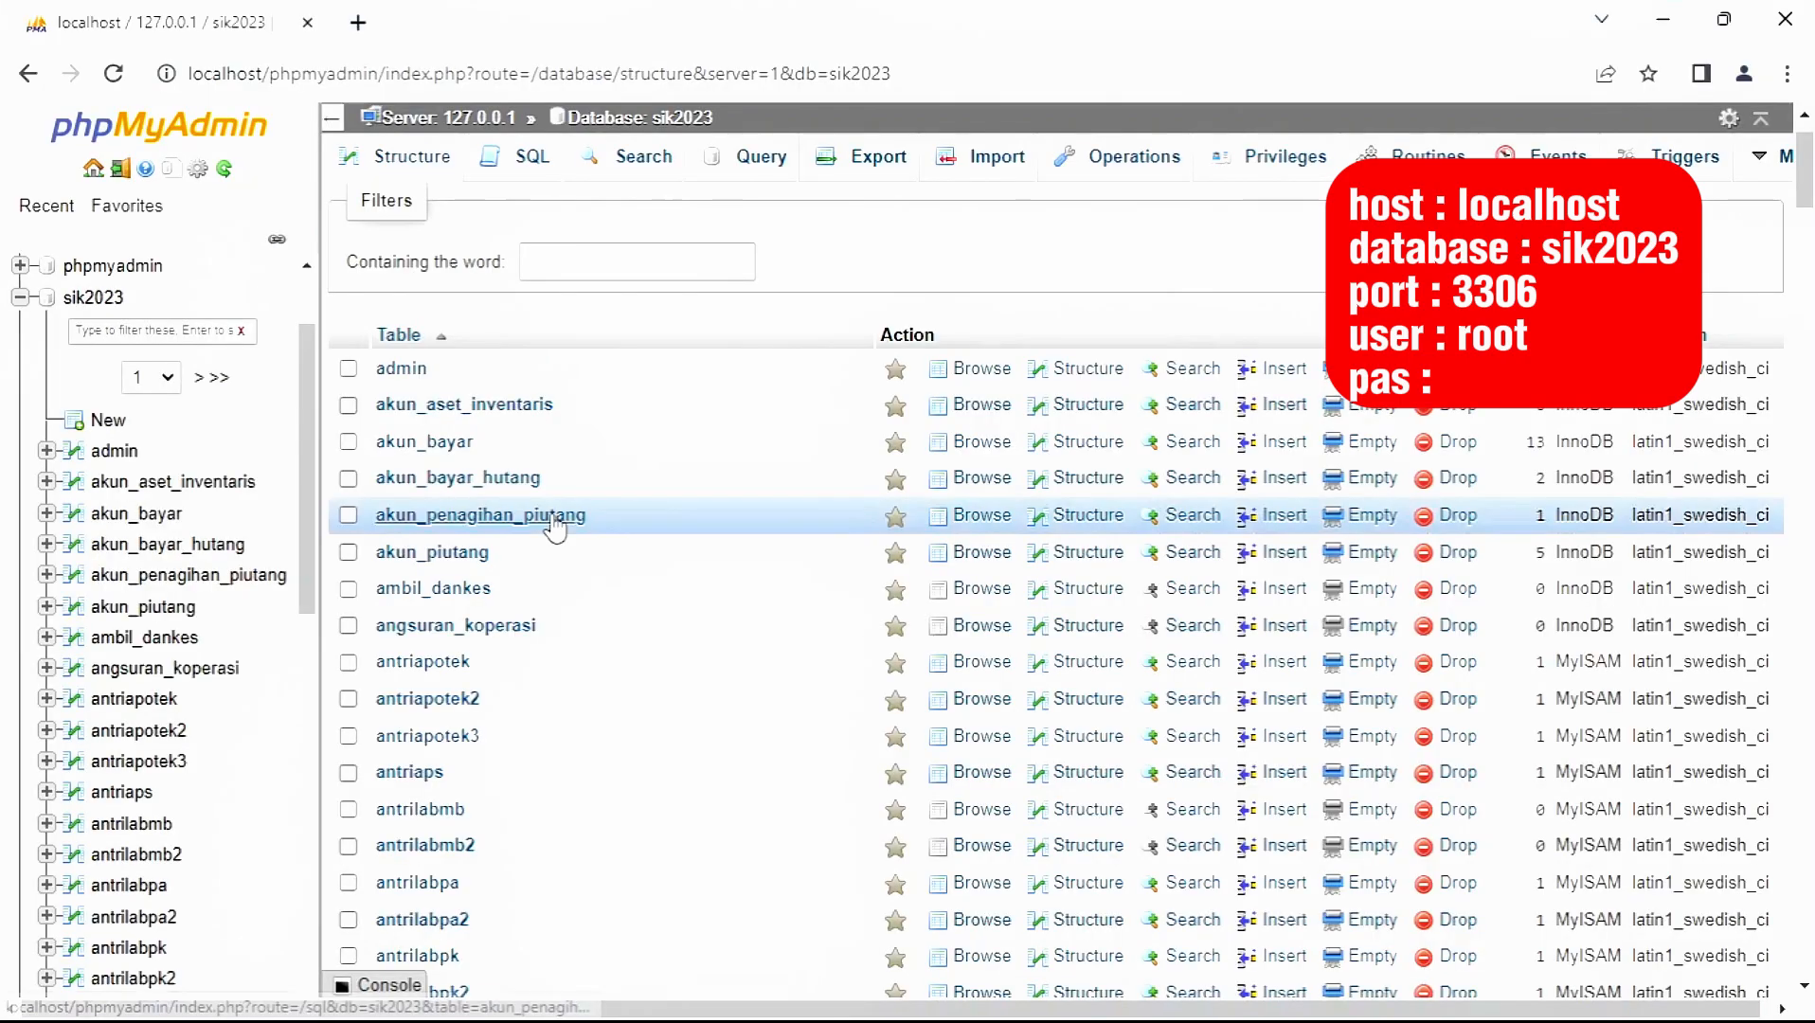
key(alt+Tab)
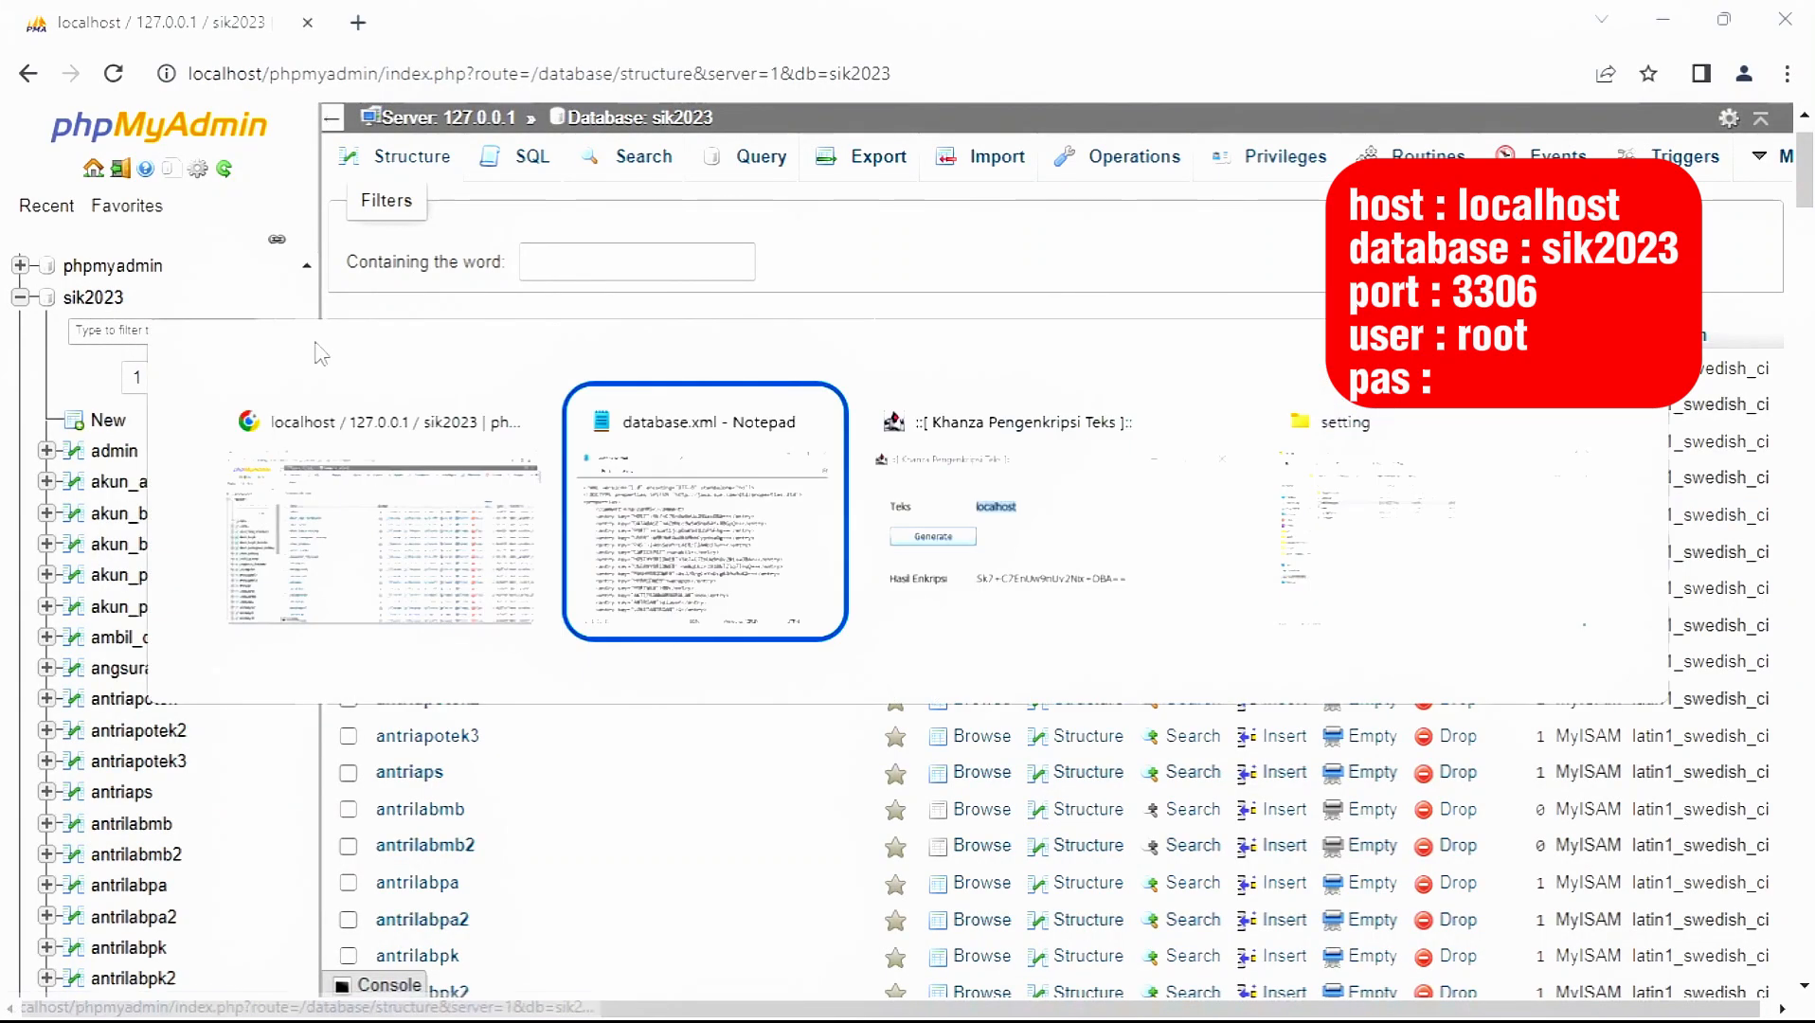
key(alt+Tab)
key(alt+shift+Tab)
key(alt+Tab)
key(alt+Tab)
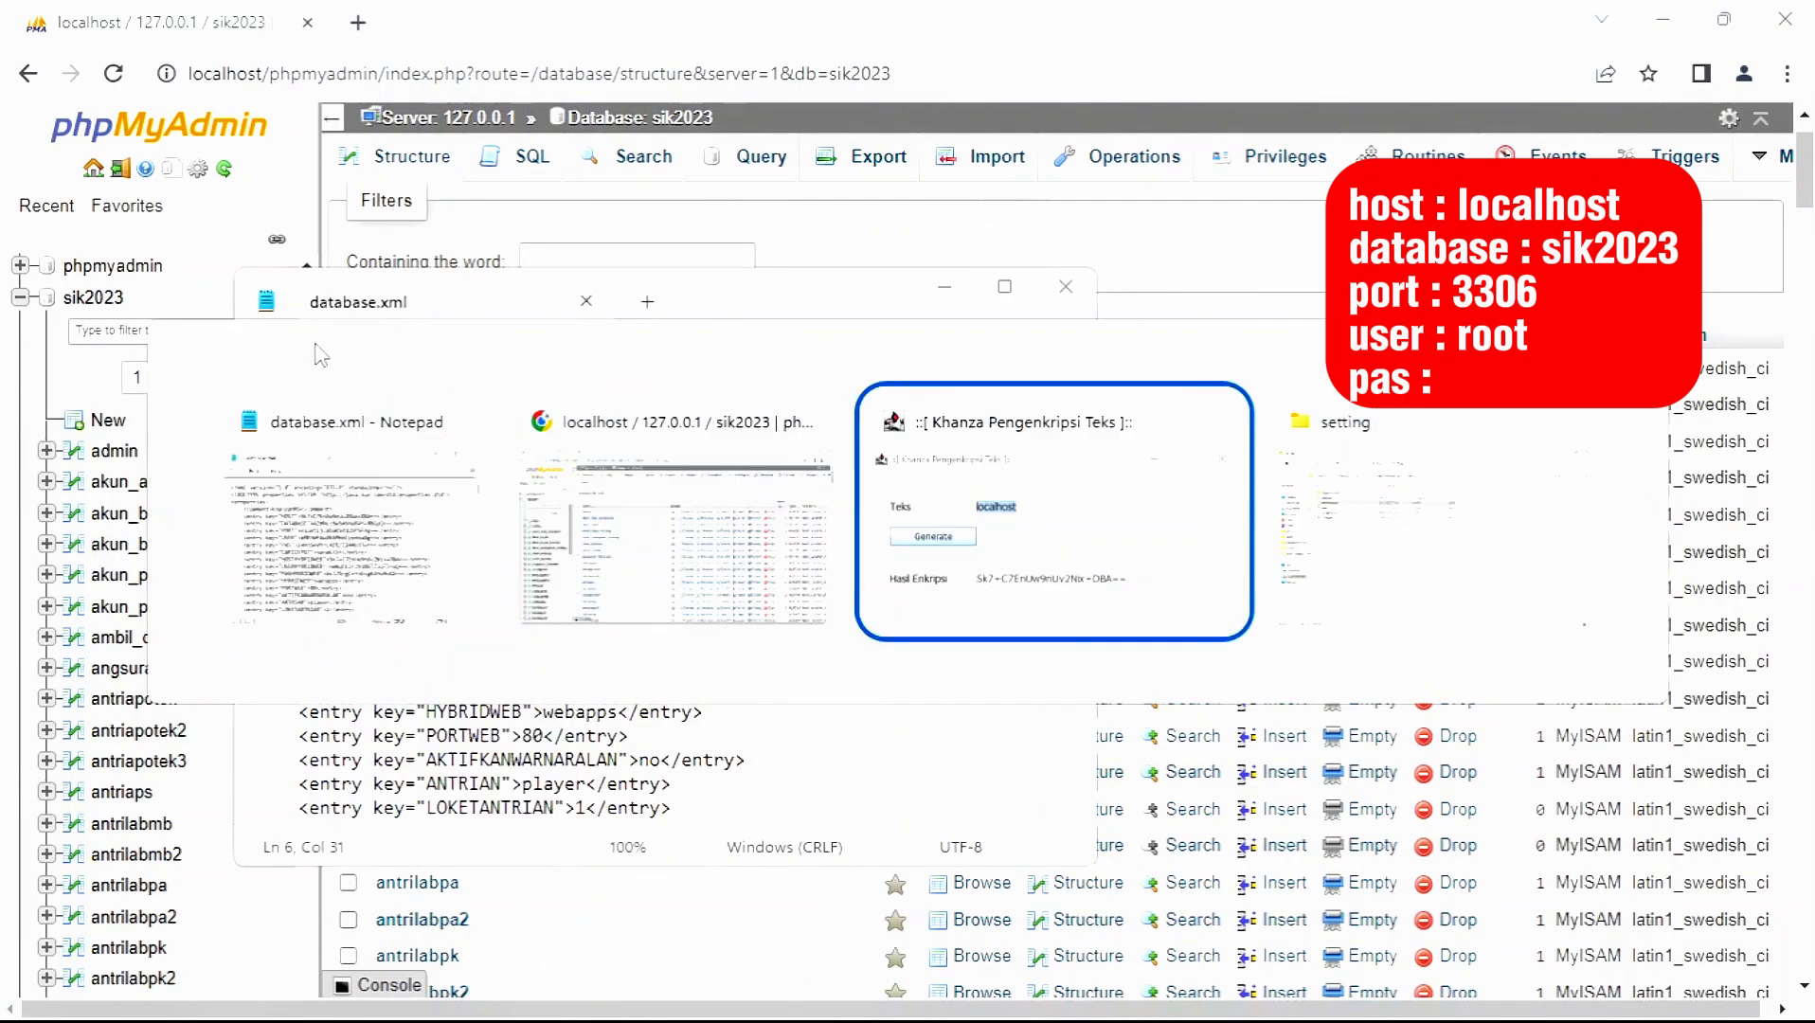
text(sik)
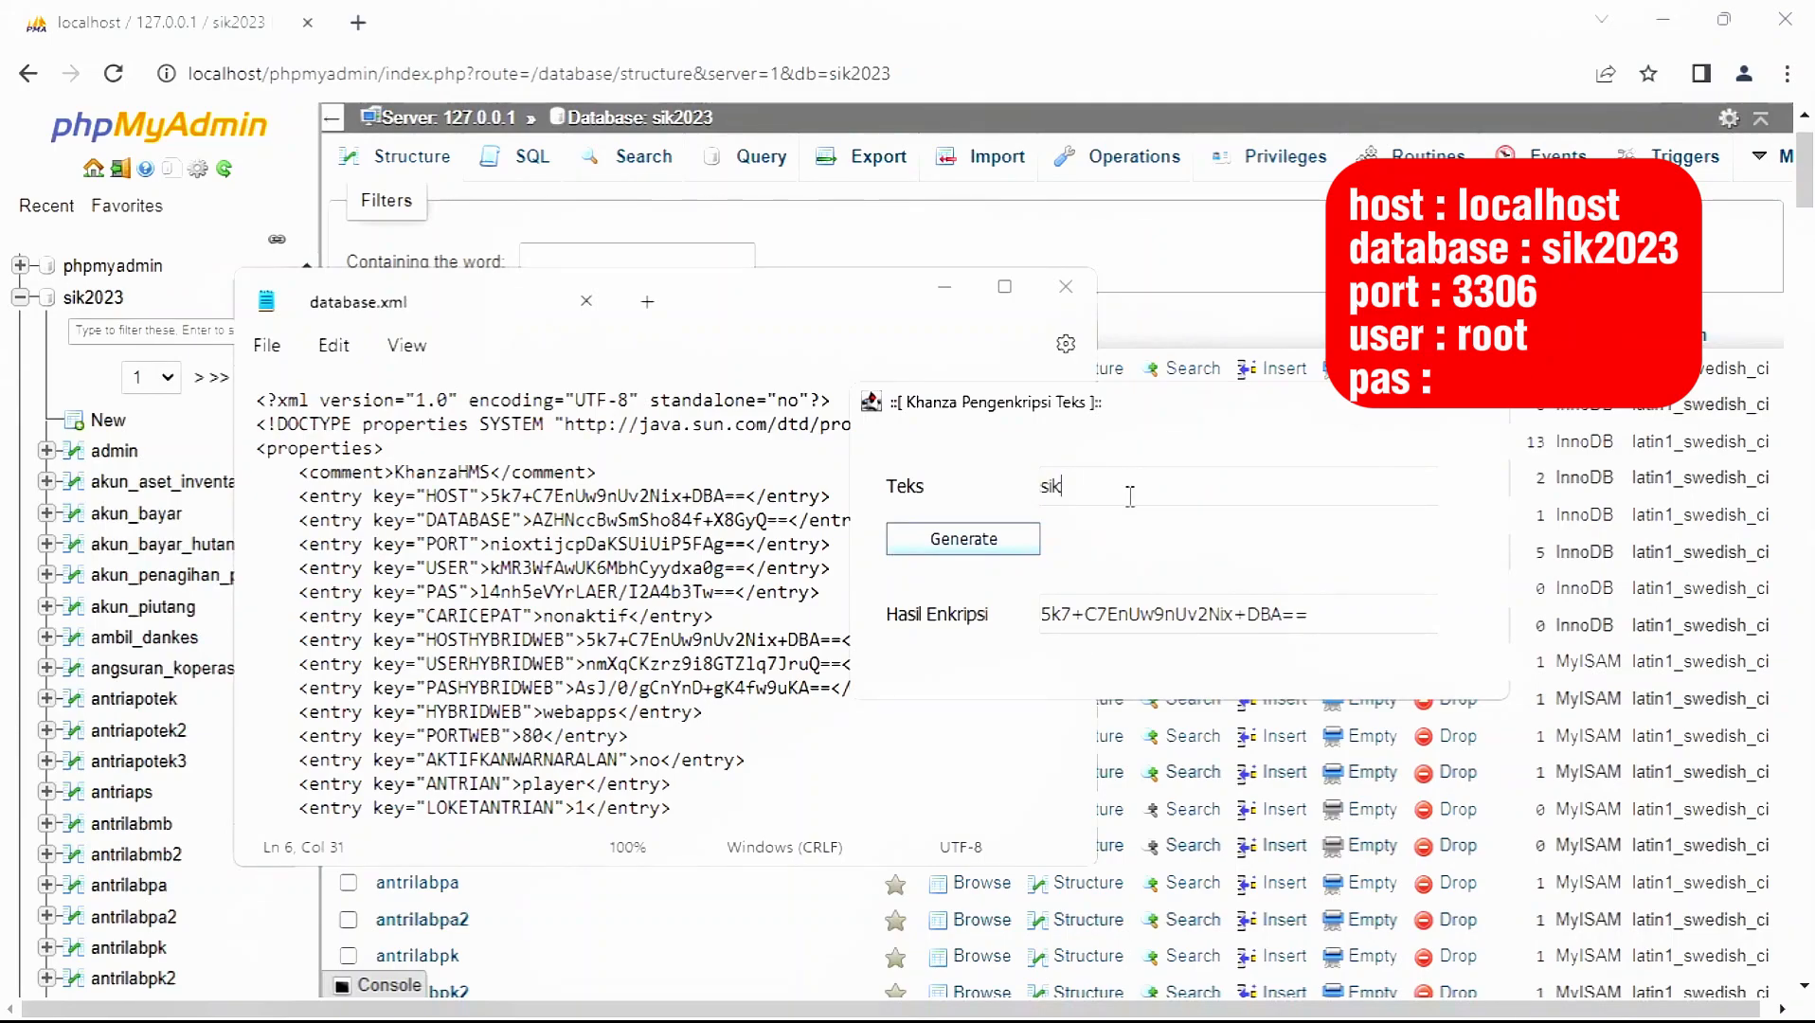
text(2023)
click(984, 538)
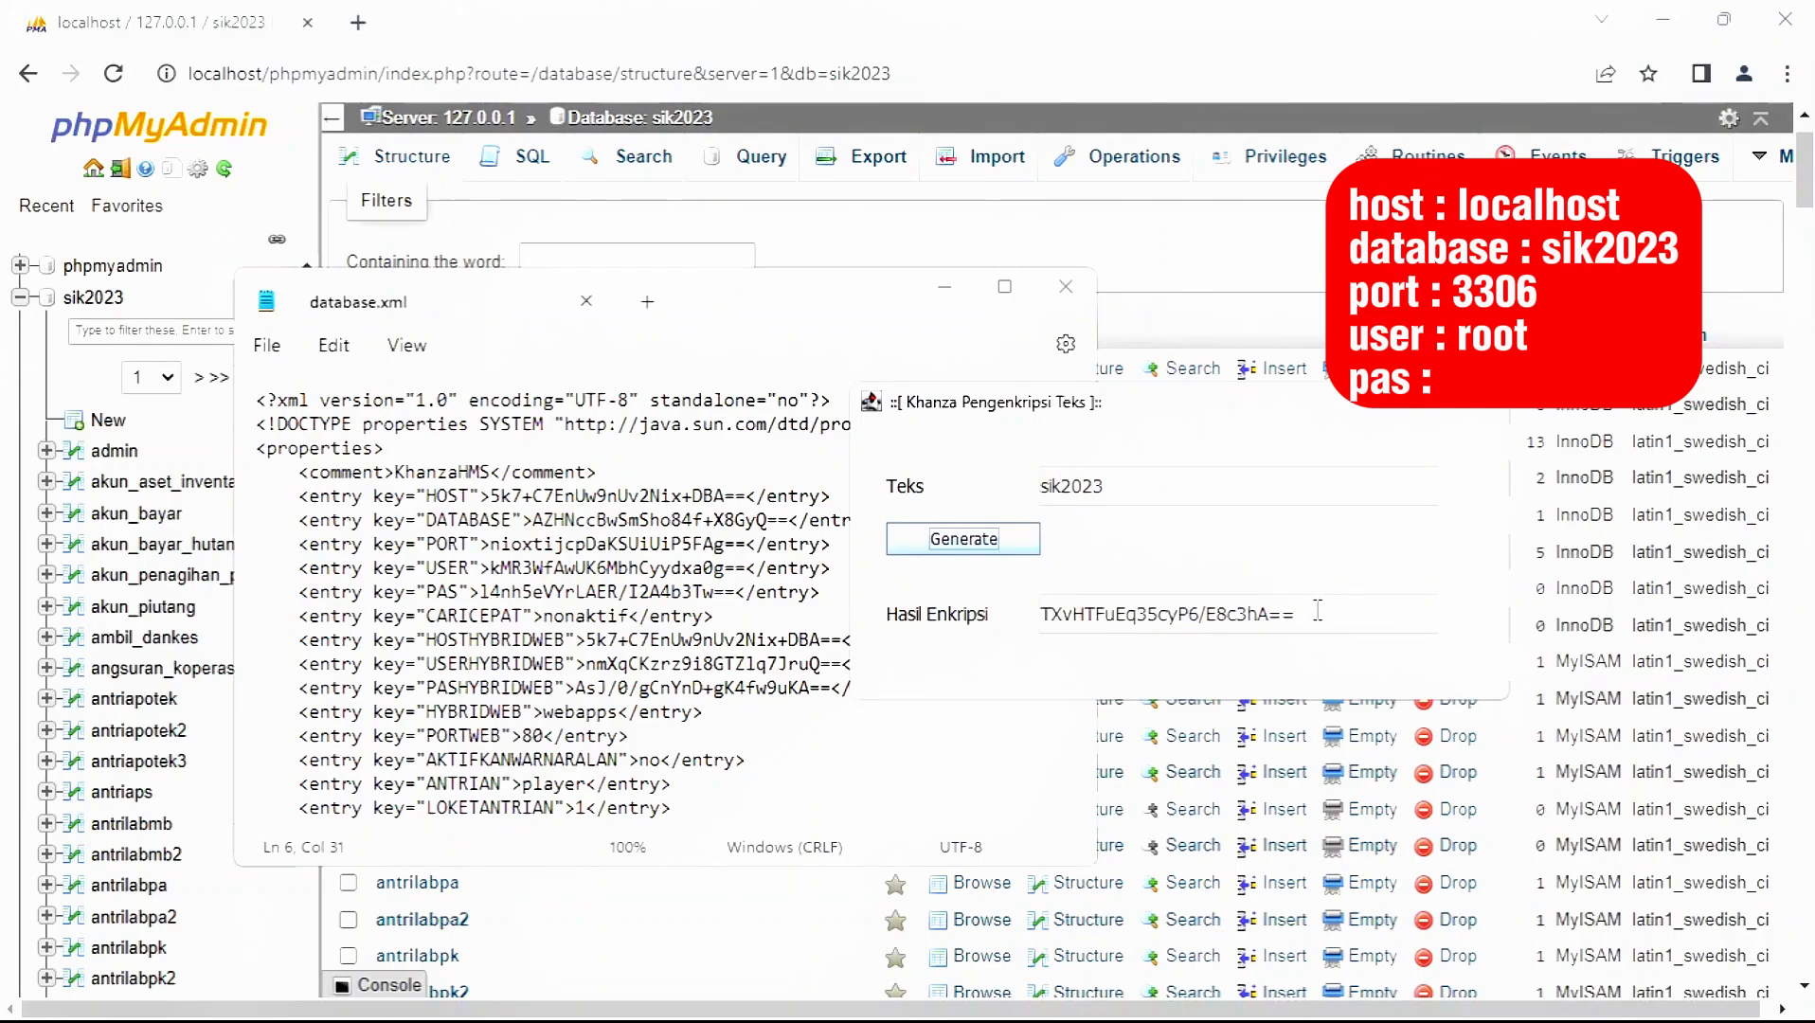
drag(1317, 611, 918, 605)
key(ctrl+c)
click(527, 519)
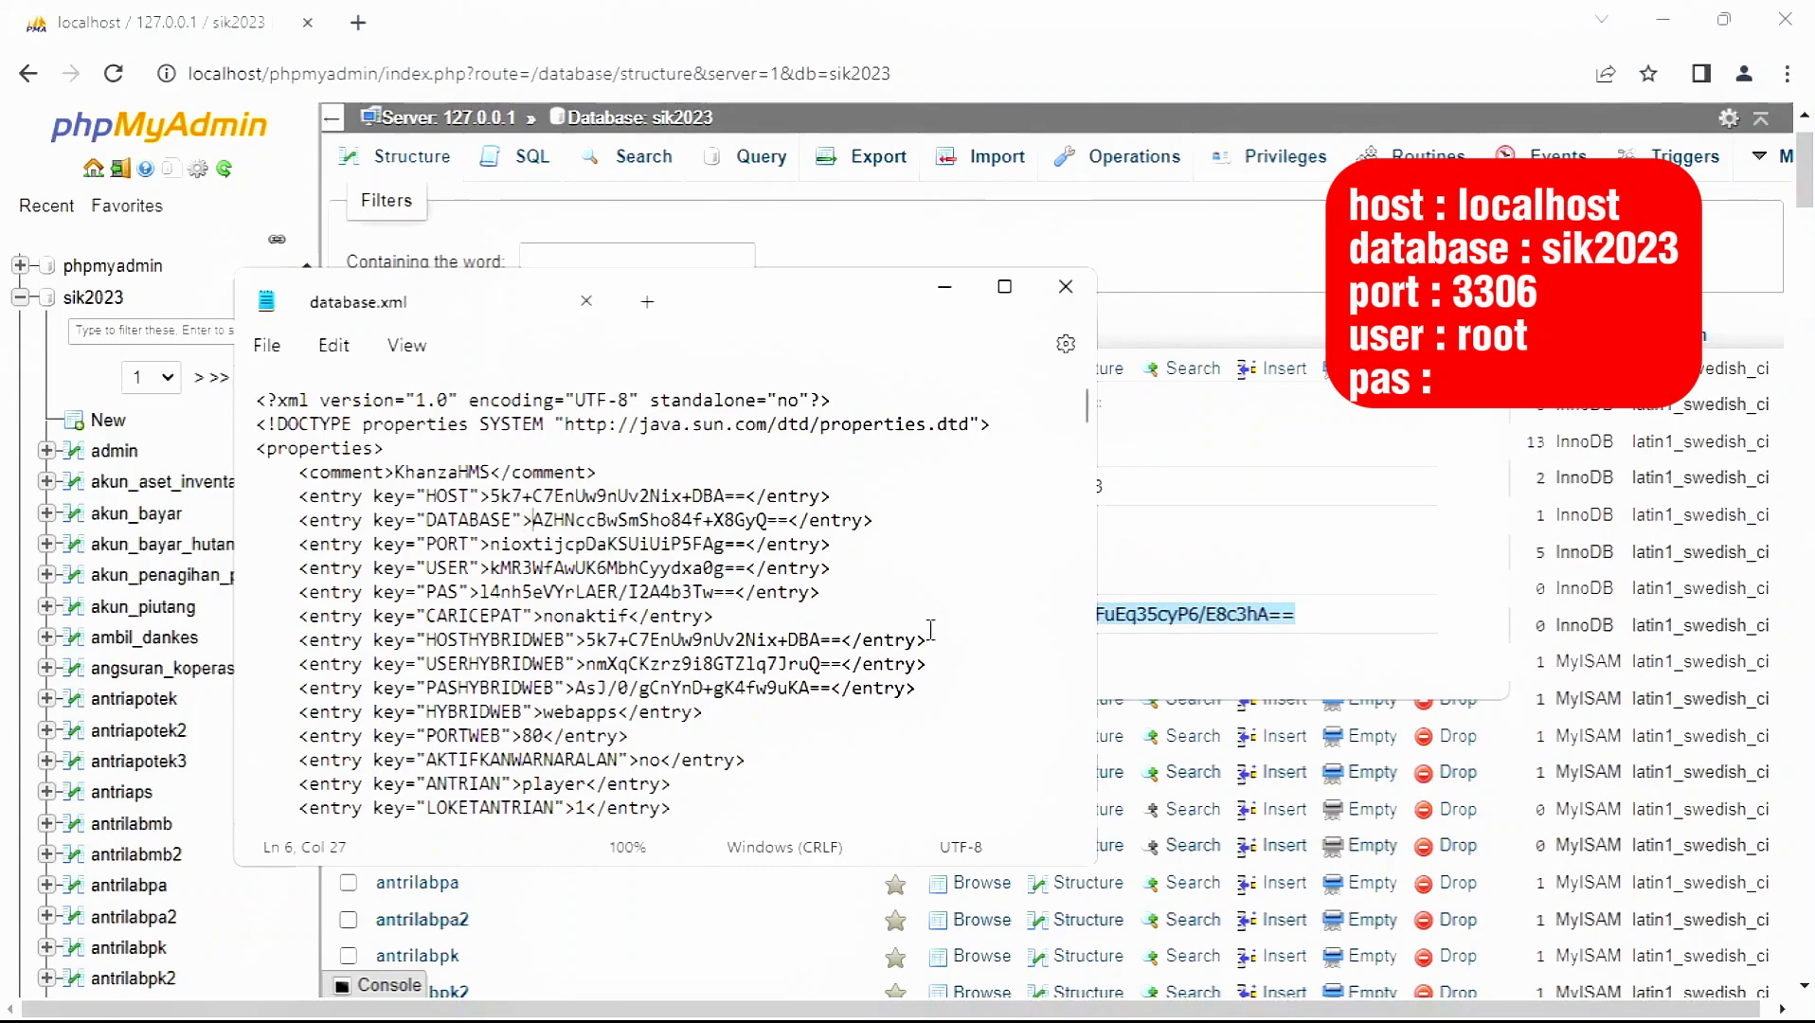
key(shift+Right)
key(shift+Right)
key(shift+Right)
key(shift+Right)
key(shift+Right)
key(shift+Right)
key(shift+Right)
key(shift+Right)
key(shift+Right)
key(shift+Right)
key(shift+Right)
key(shift+Right)
key(shift+Right)
key(shift+Right)
key(shift+Right)
key(shift+Right)
key(shift+Right)
key(shift+Right)
key(shift+Right)
key(shift+Right)
key(shift+Left)
key(shift+Left)
key(ctrl+v)
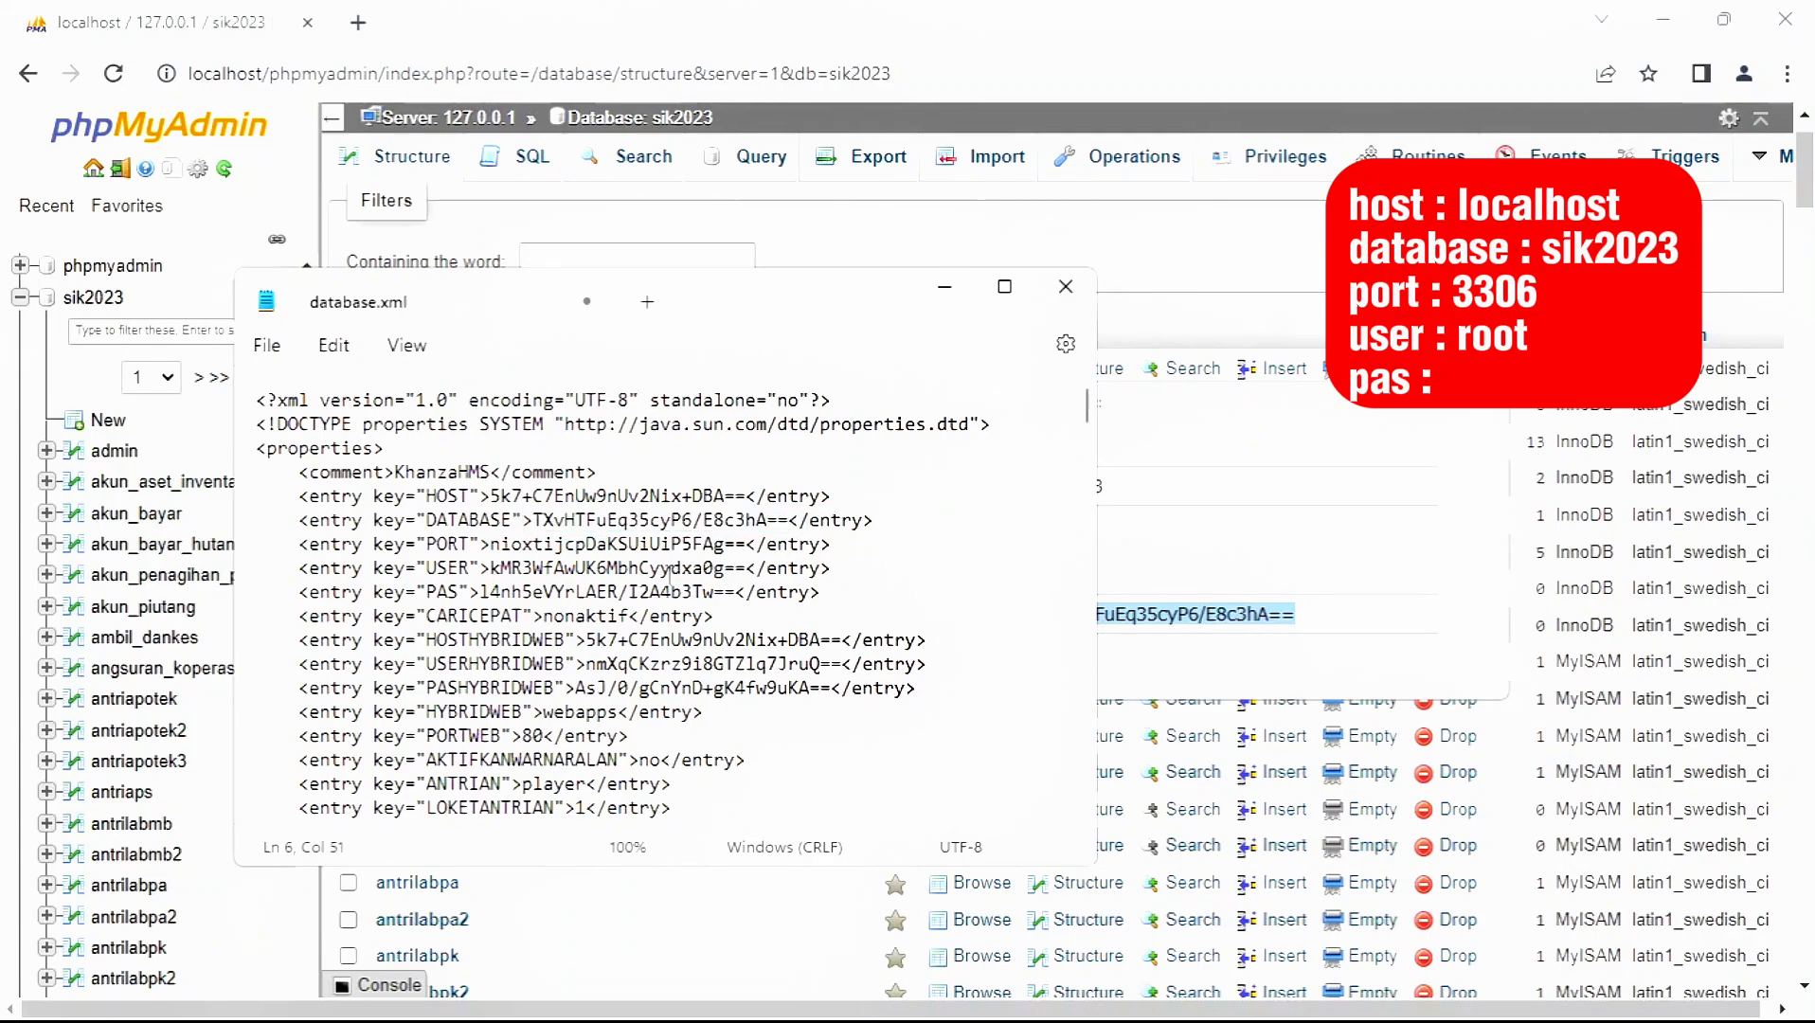
- Encrypt the port 3306 and paste it into the PORT entry
drag(1162, 503, 939, 487)
text(3306)
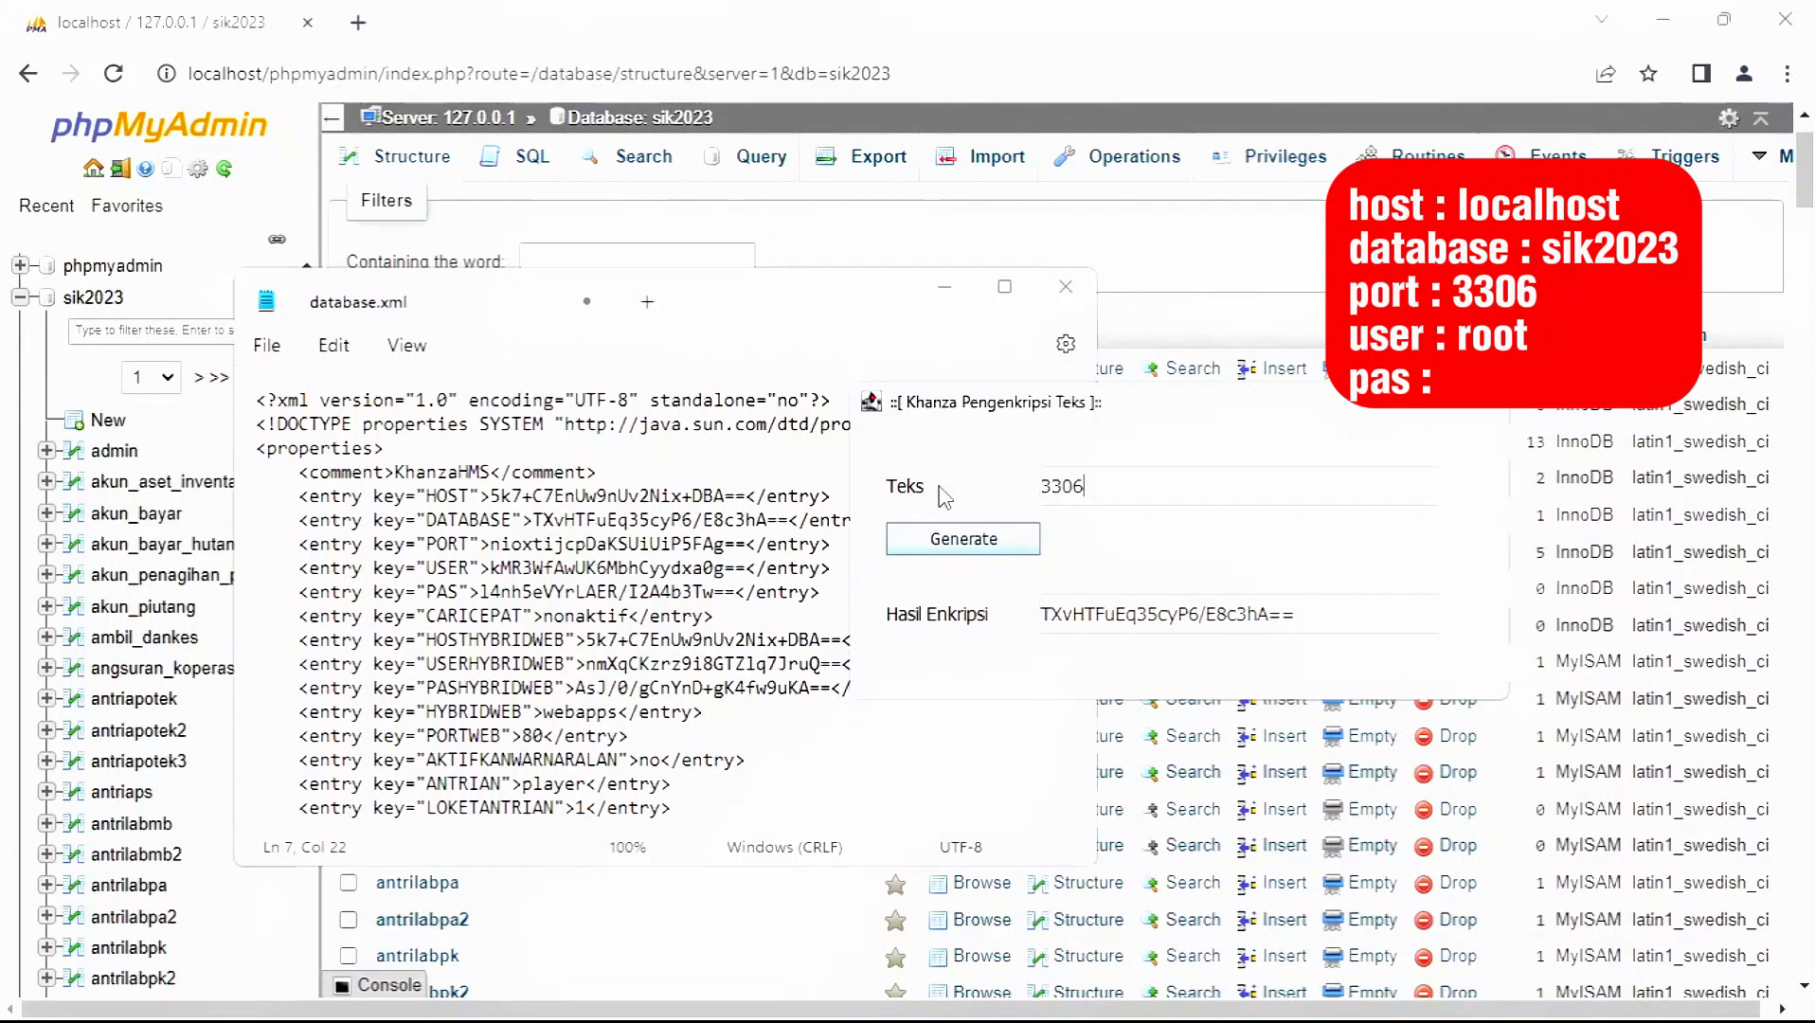
click(961, 538)
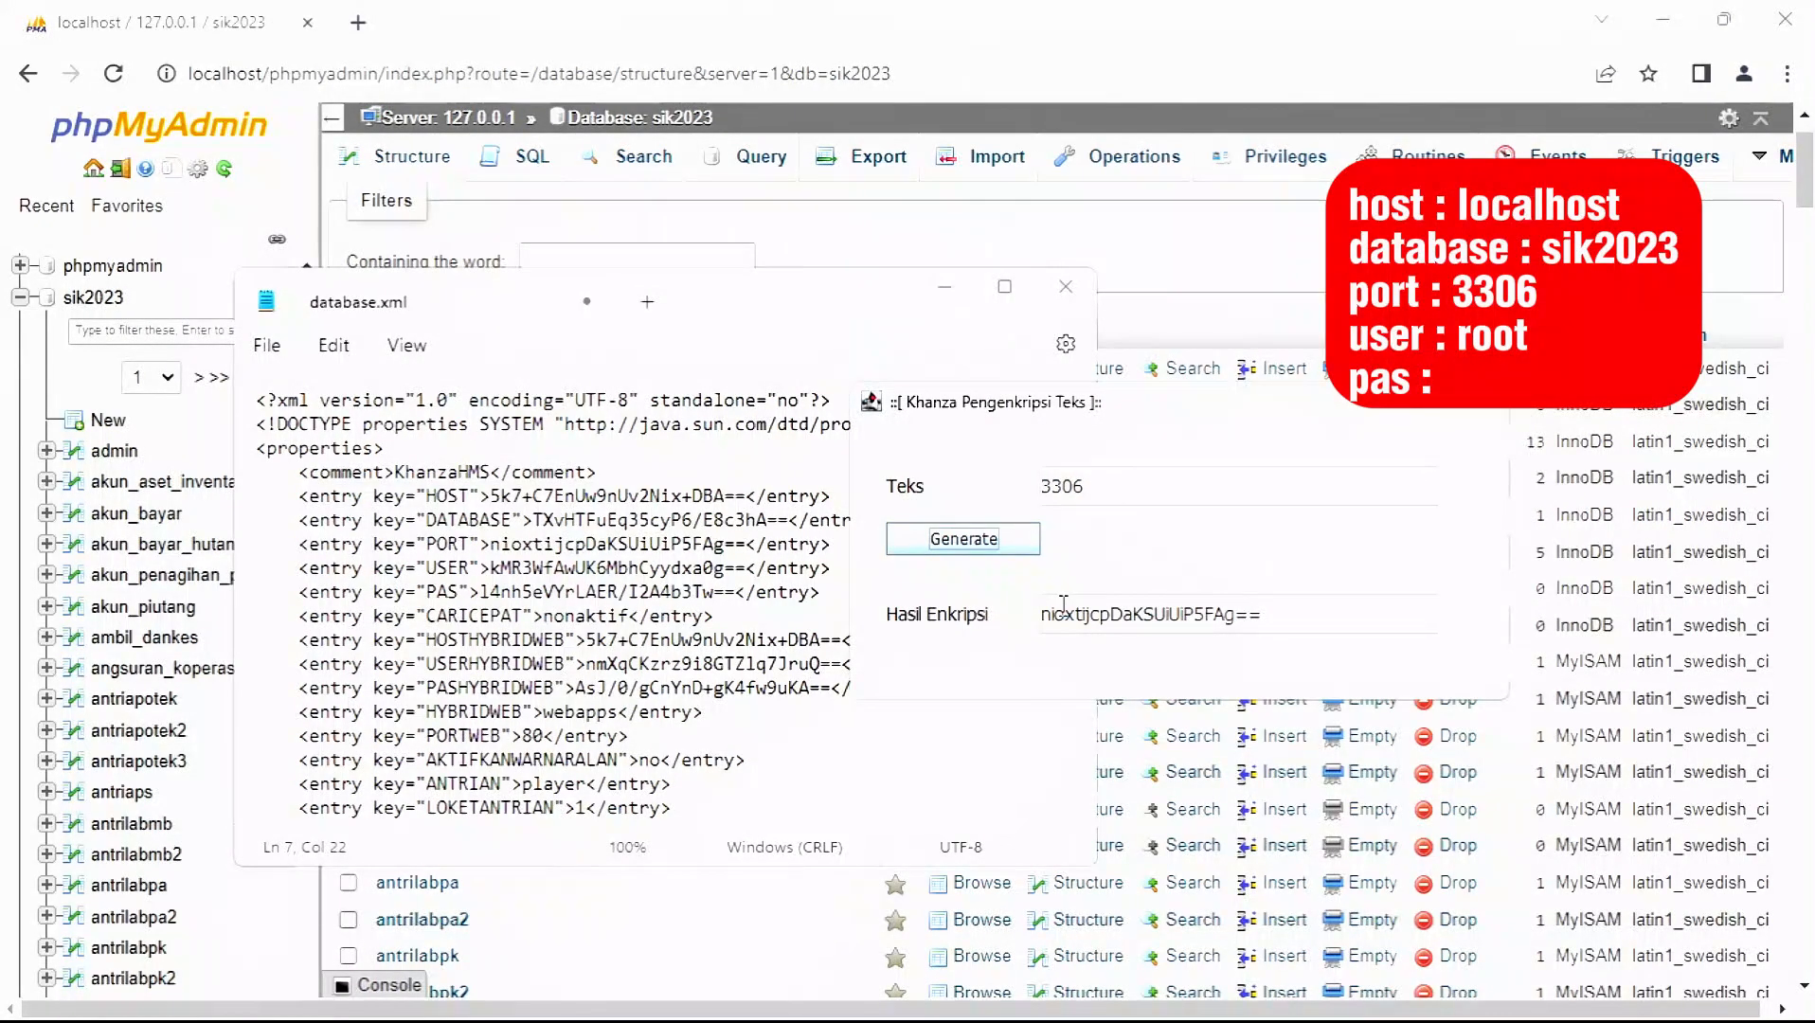
drag(1262, 616, 1040, 616)
key(ctrl+c)
click(485, 542)
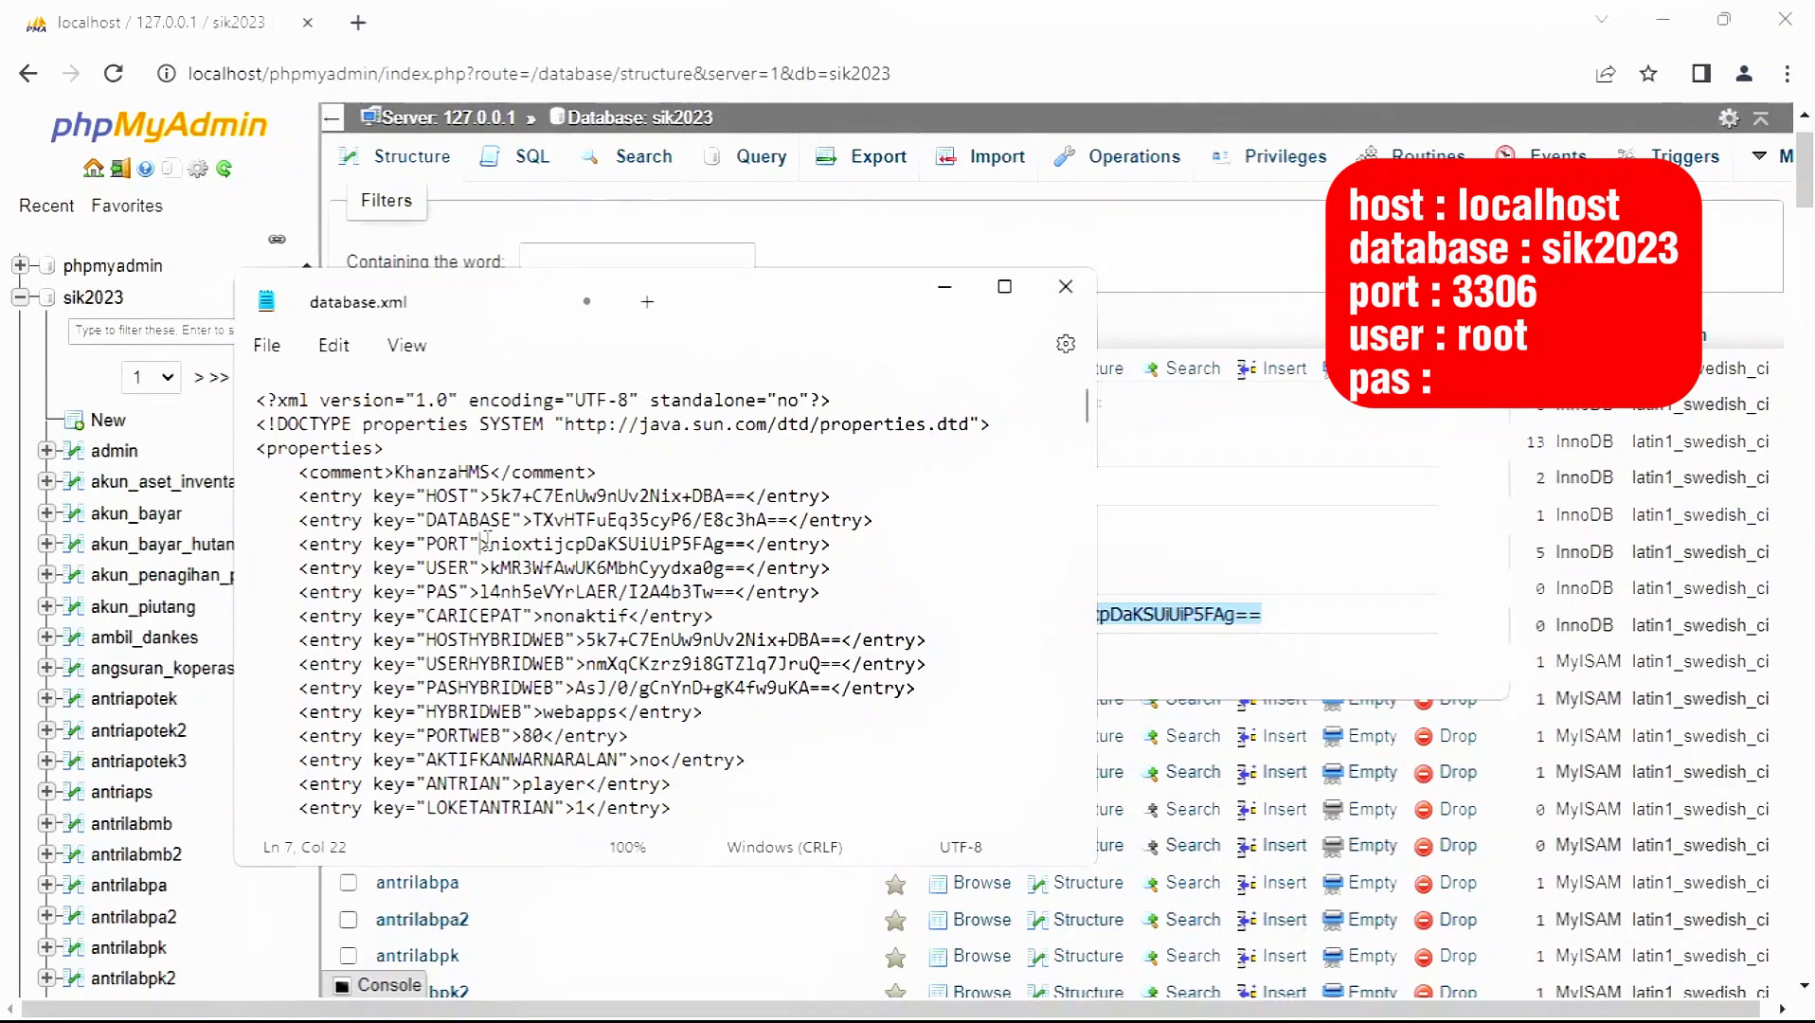
key(shift+Right)
key(shift+Right)
key(shift+Right)
key(shift+Right)
key(shift+Right)
key(shift+Right)
key(shift+Right)
key(shift+Right)
key(shift+Right)
key(shift+Right)
key(shift+Right)
key(shift+Right)
key(shift+Right)
key(shift+Right)
key(shift+Right)
key(shift+Right)
key(shift+Right)
key(shift+Right)
key(shift+Right)
key(shift+Right)
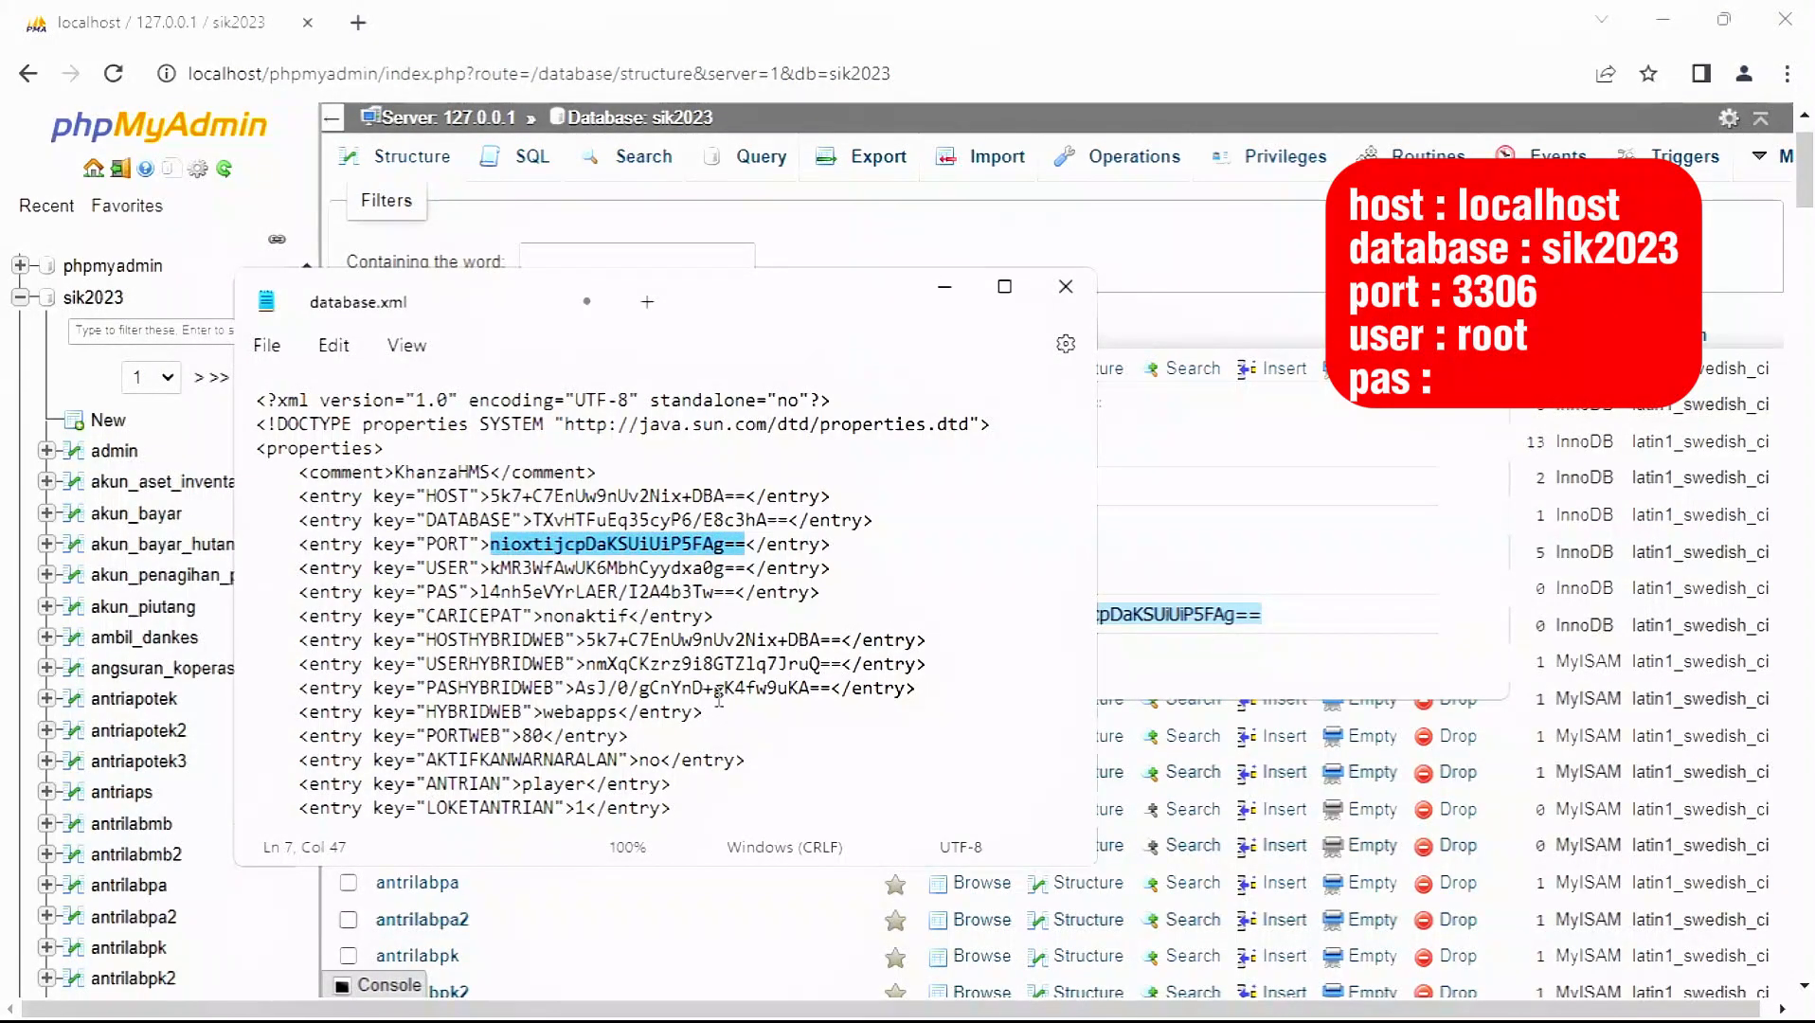
key(ctrl+v)
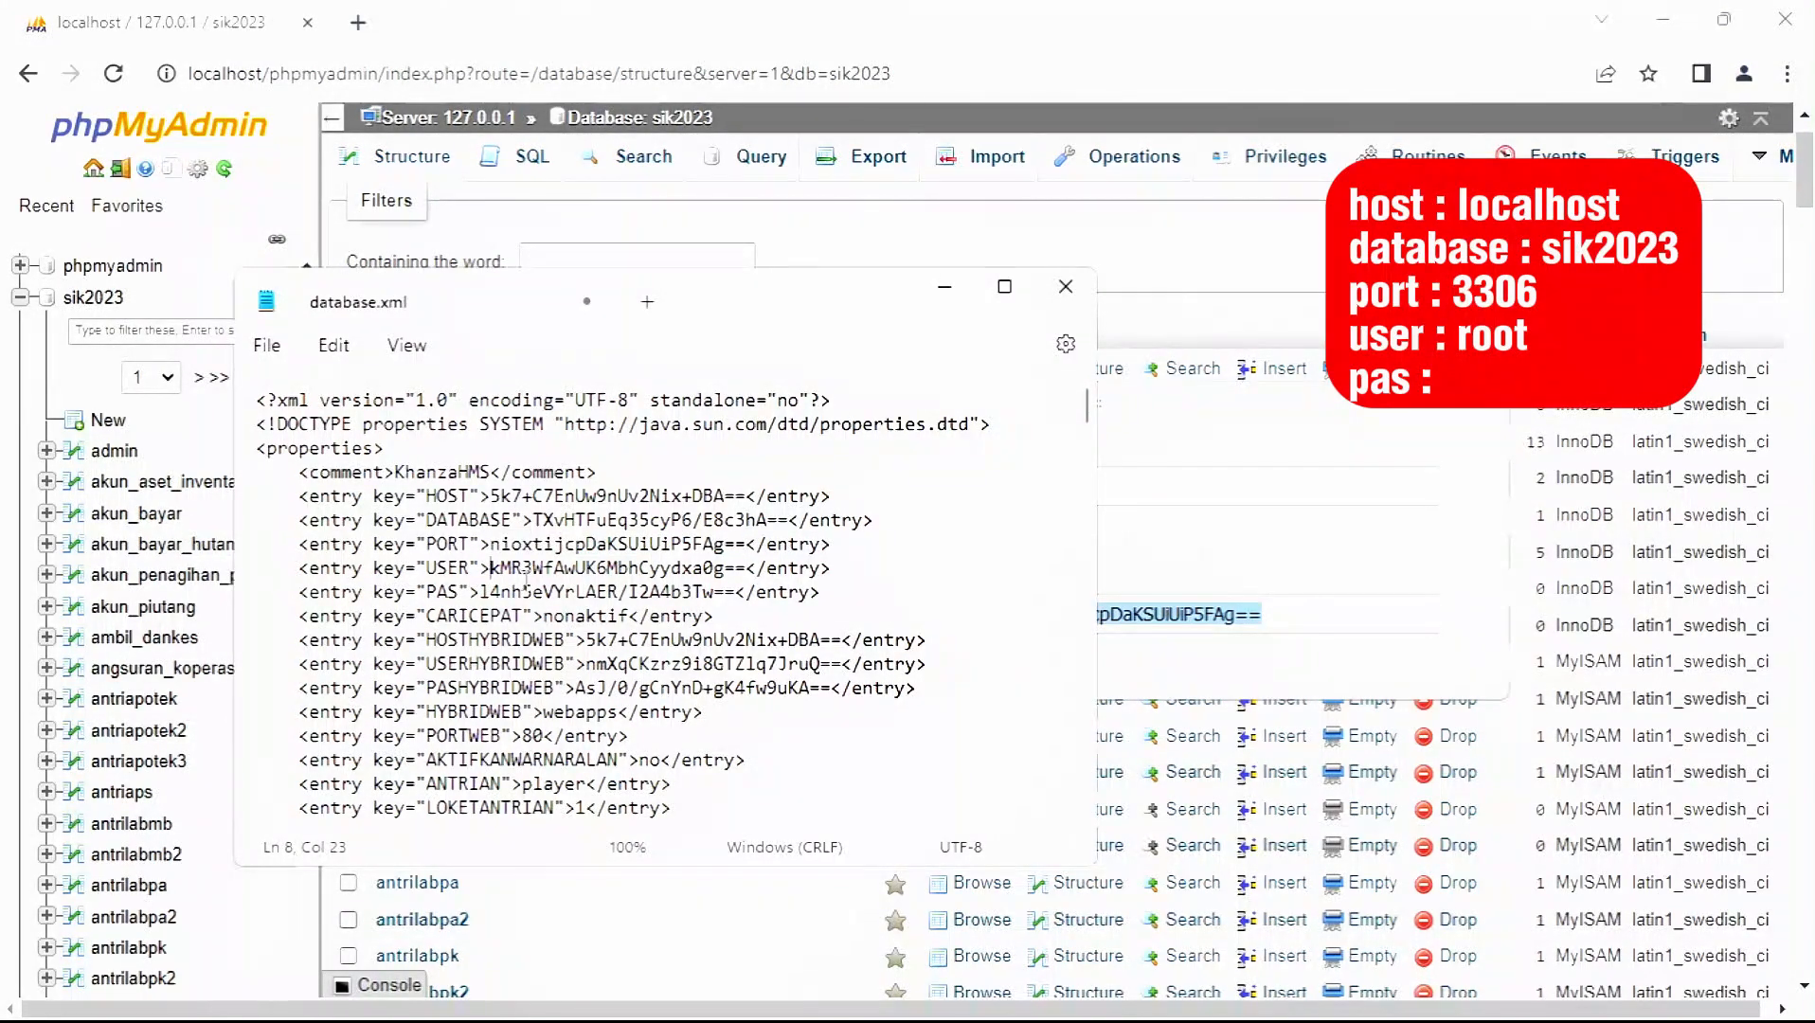
- Generate encrypted values for user root, an empty password, and localhost
click(1129, 496)
double_click(1129, 495)
text(root)
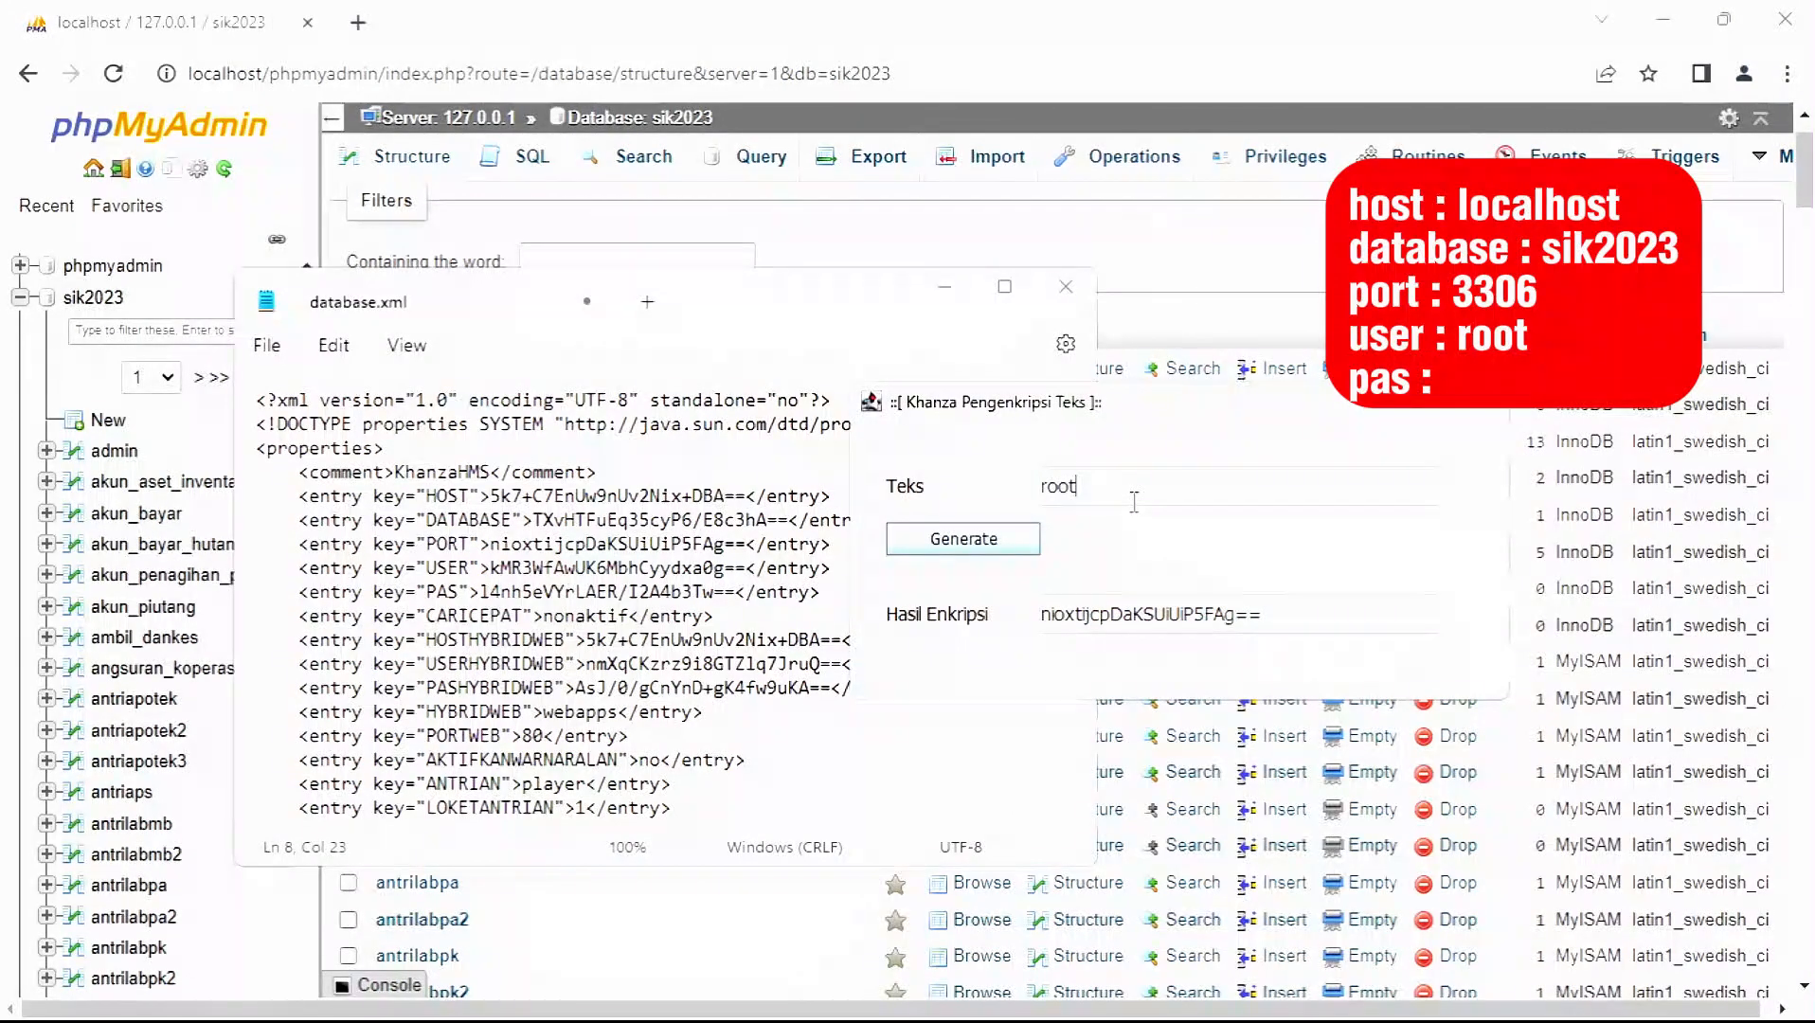
click(1010, 549)
double_click(1208, 491)
key(BackSpace)
click(986, 539)
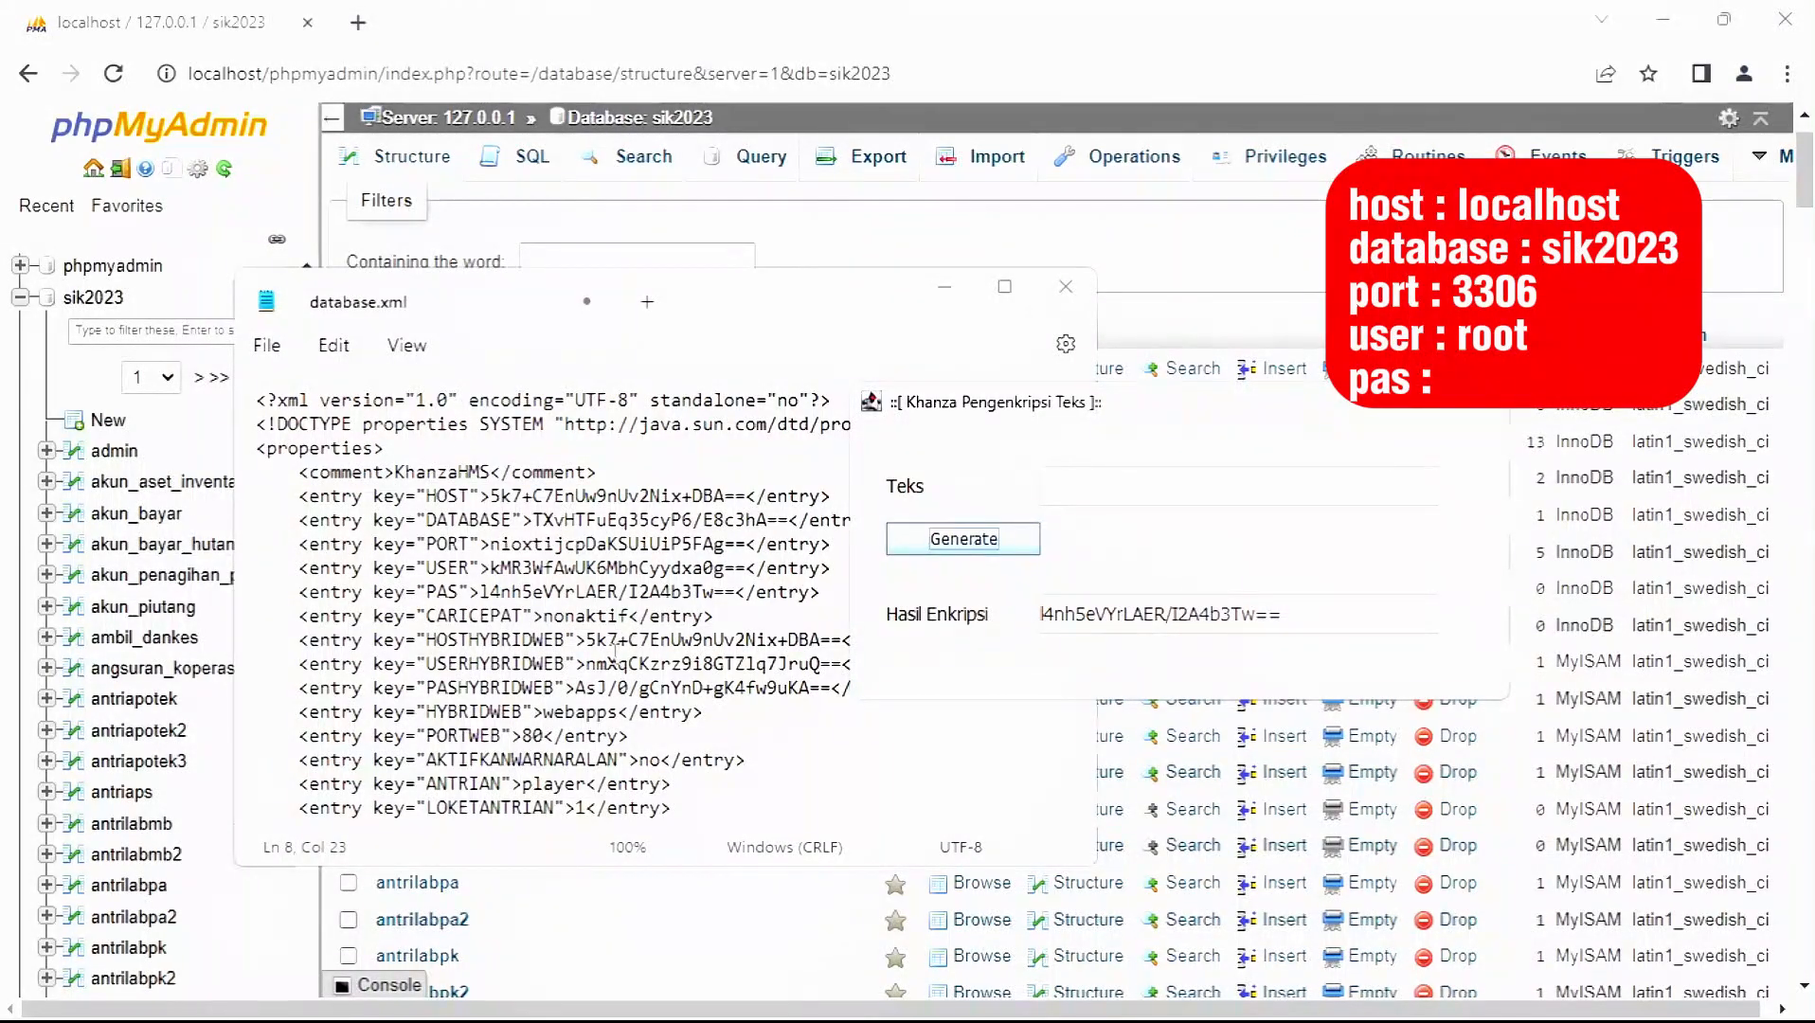
click(1125, 474)
text(localhost)
click(995, 539)
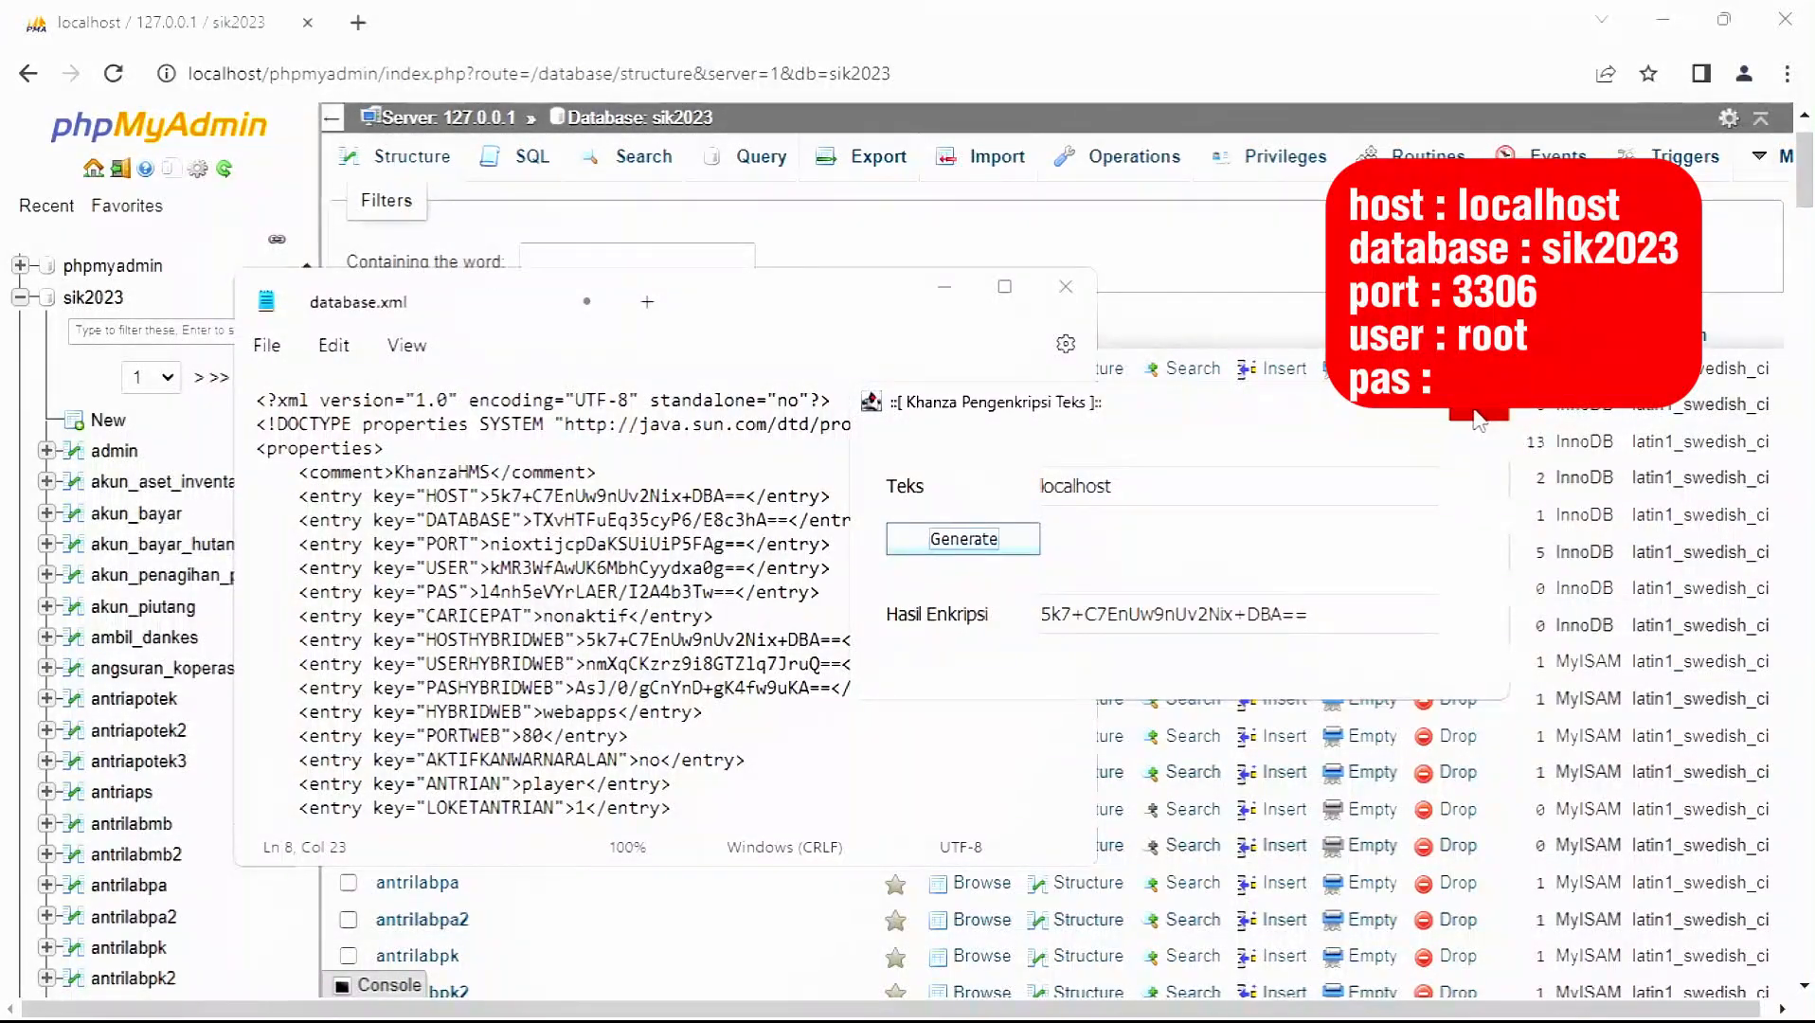
- Close the encryptor and the edited database.xml, returning to the setting folder
click(883, 473)
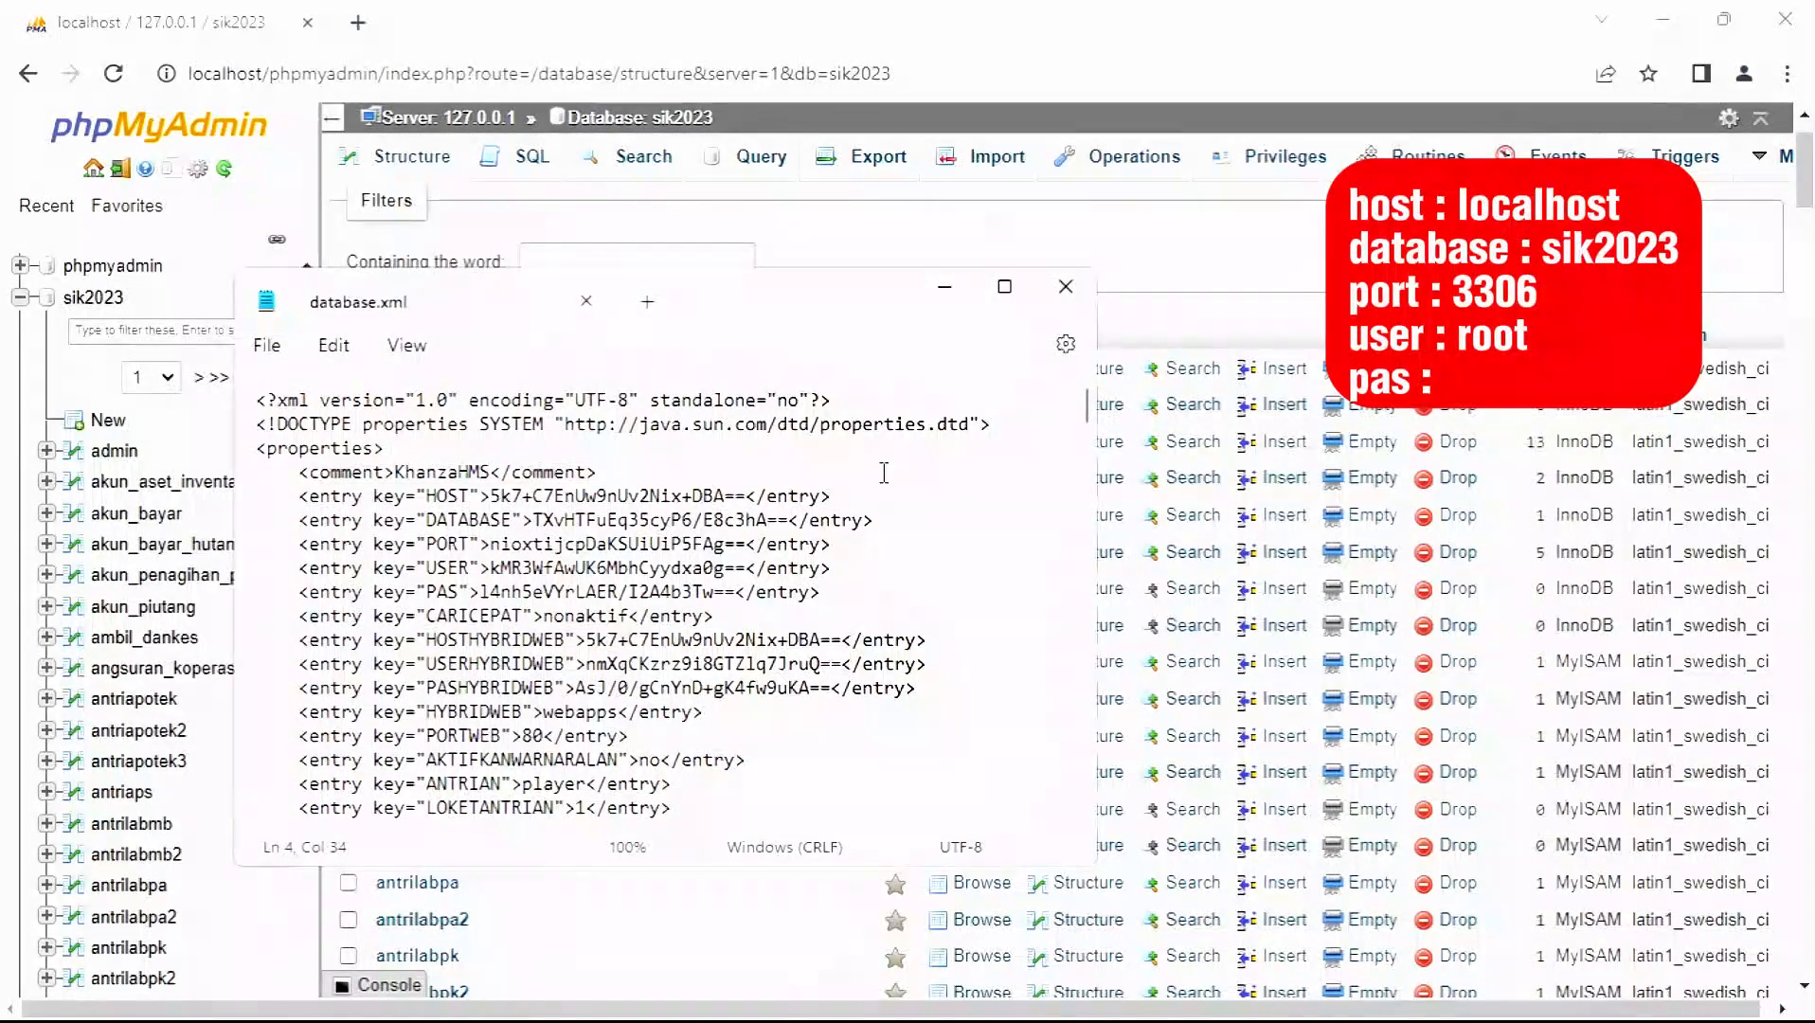
click(1066, 286)
key(alt+Tab)
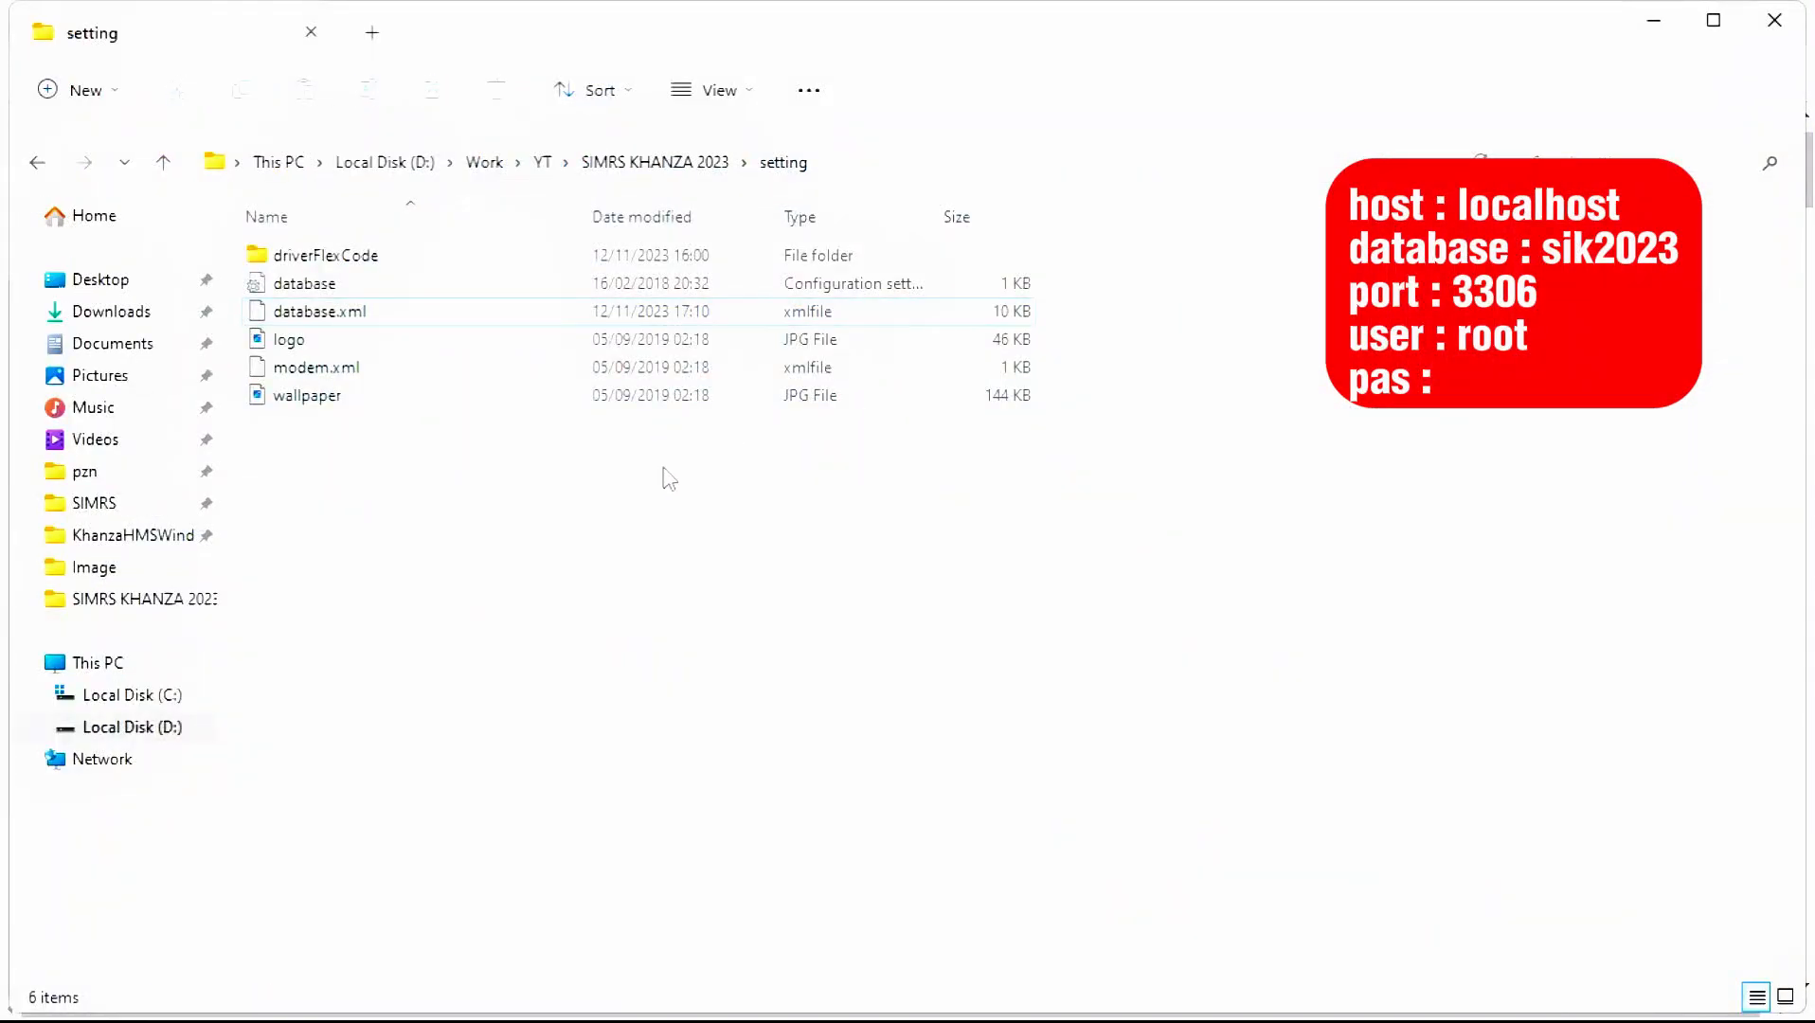
- Cut the webapps folder from SIMRS KHANZA 2023
key(alt+Up)
click(365, 734)
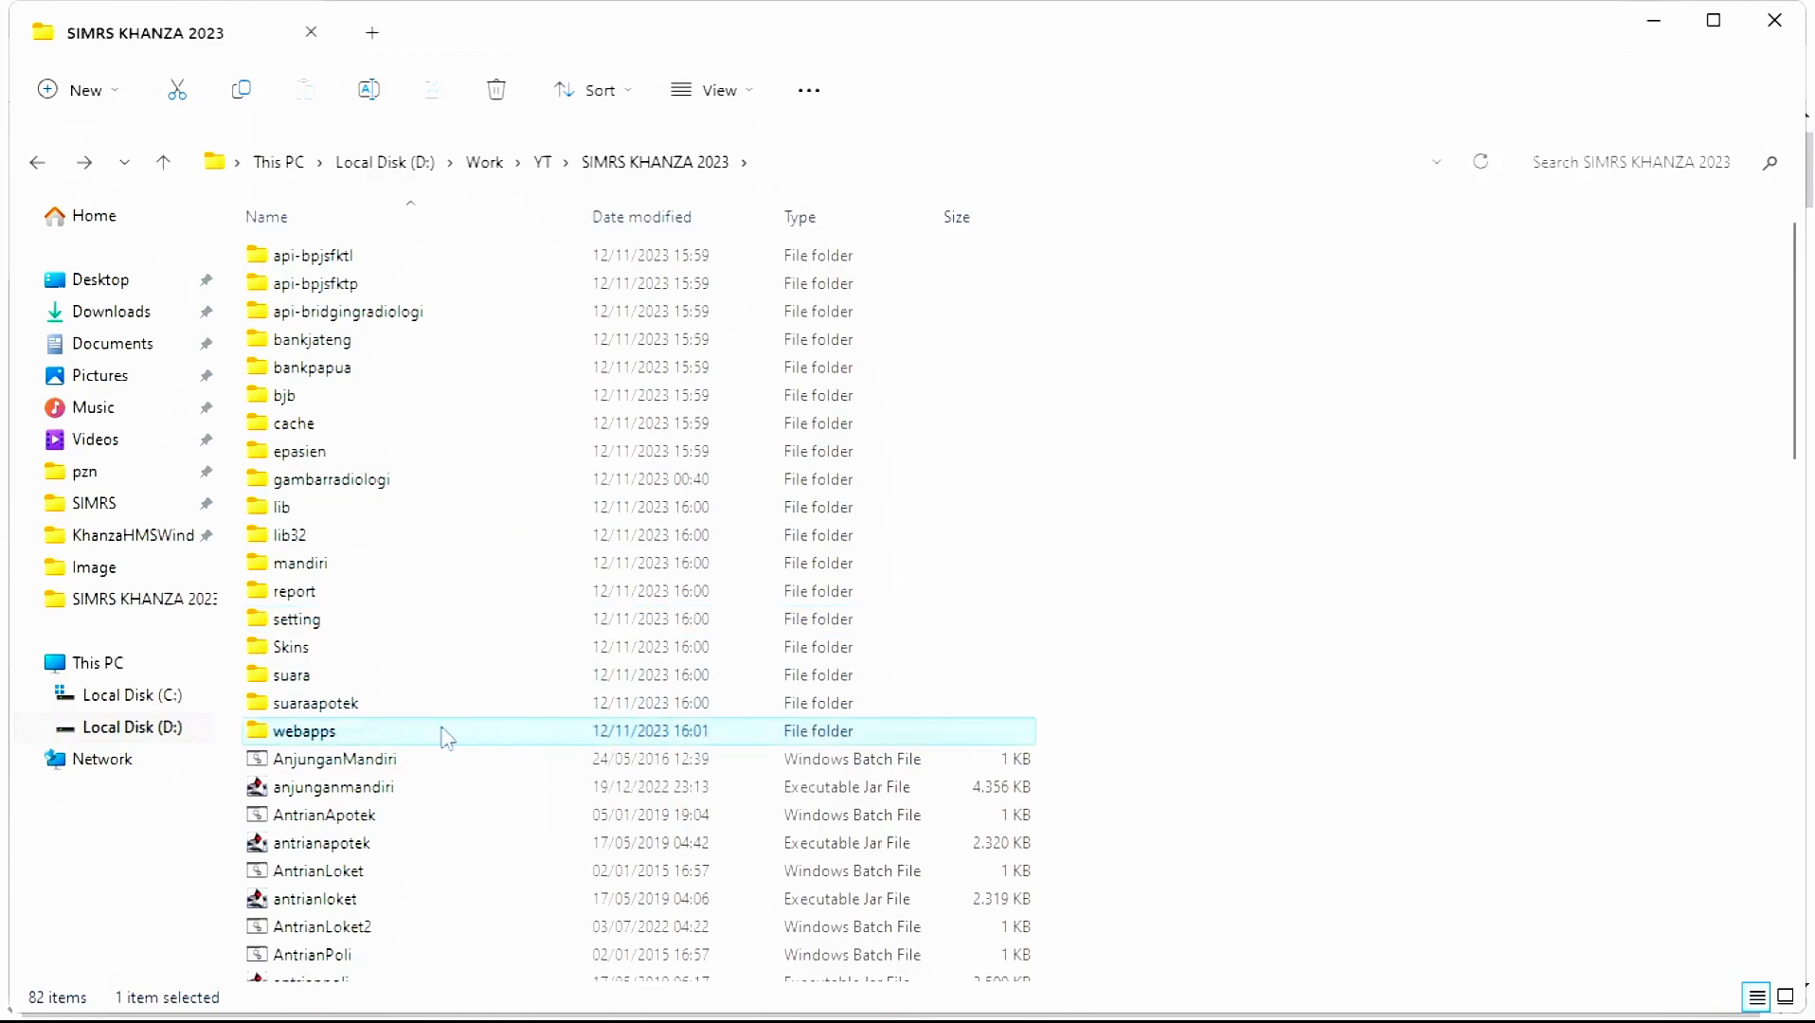
right_click(357, 739)
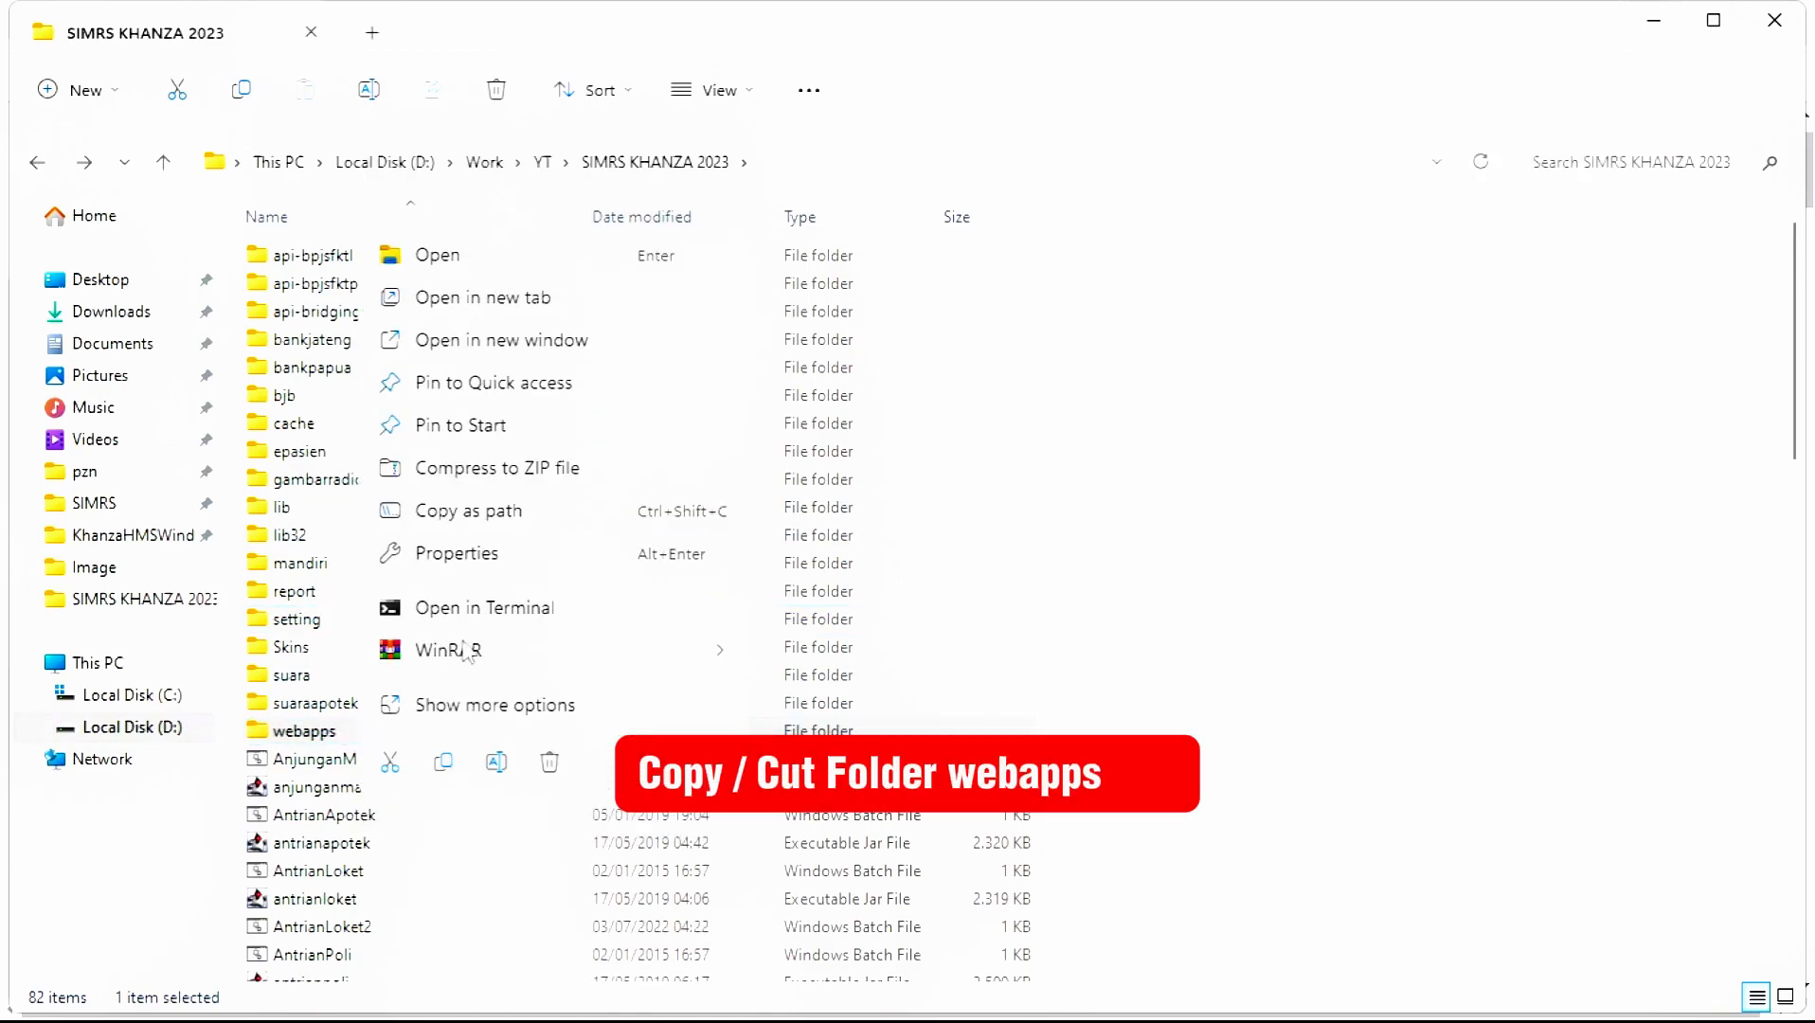
click(474, 707)
click(549, 837)
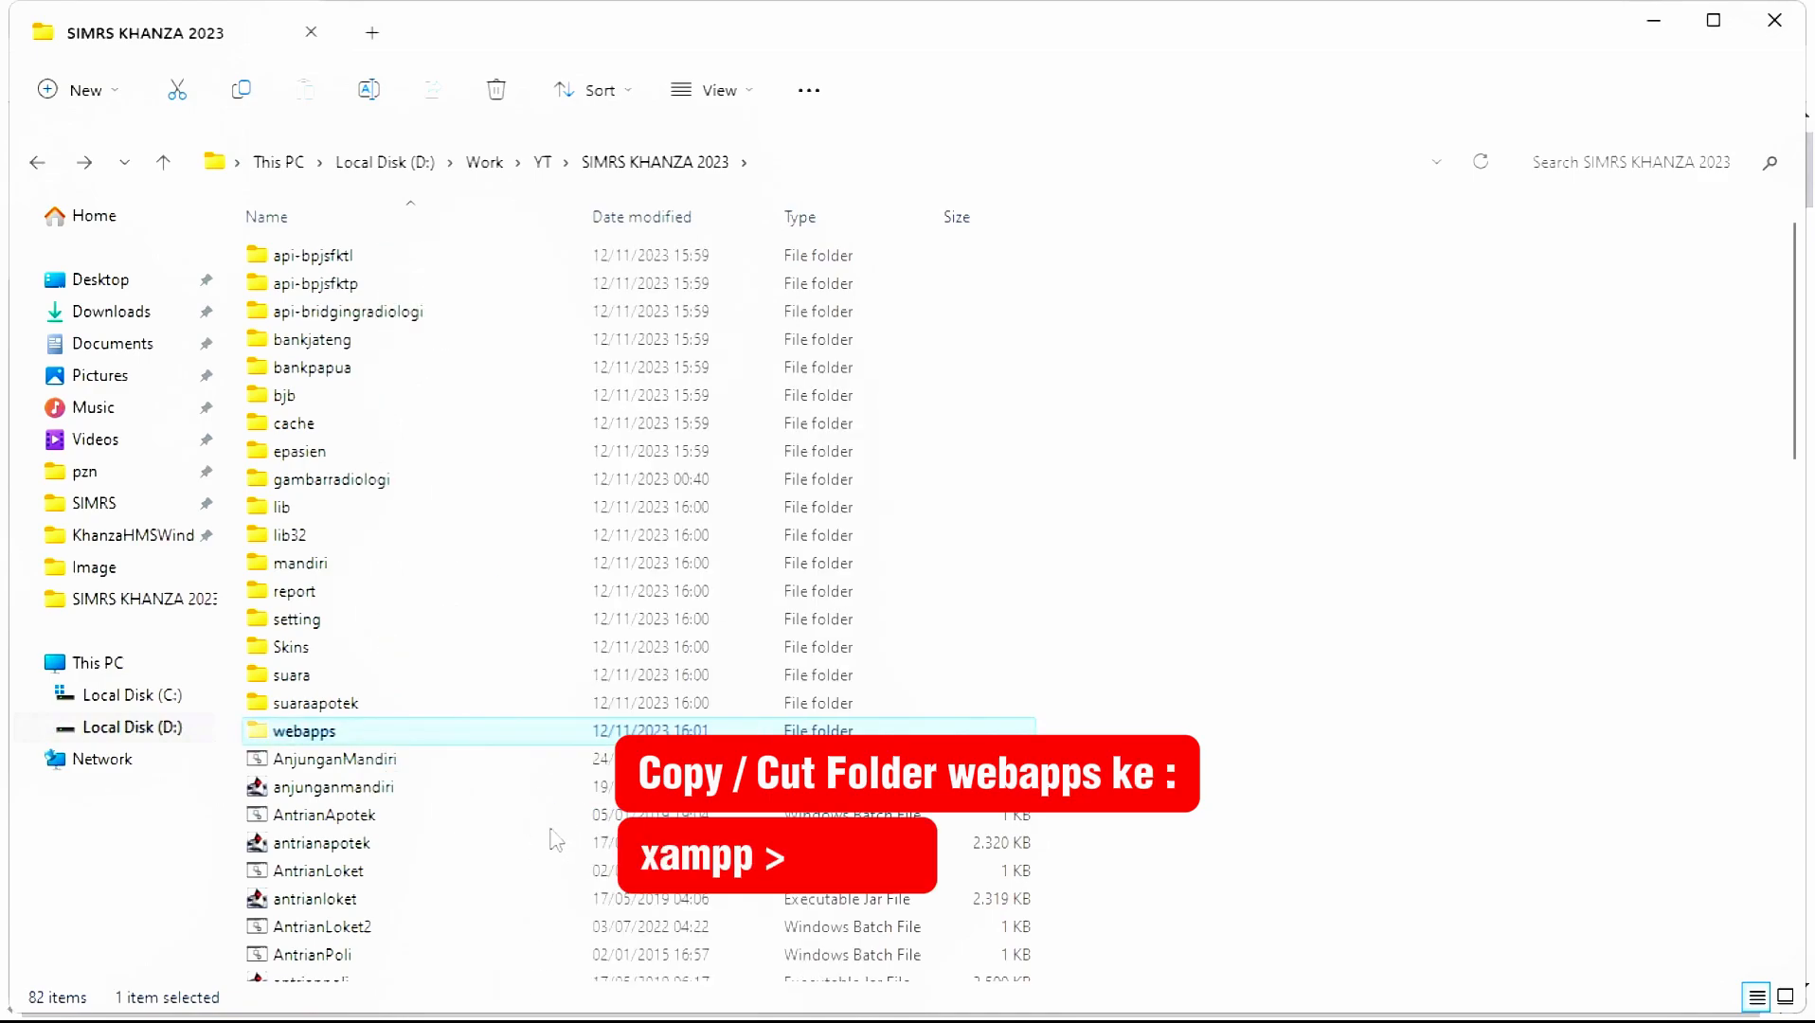
- Delete everything in C:\xampp\htdocs and paste webapps there
click(158, 701)
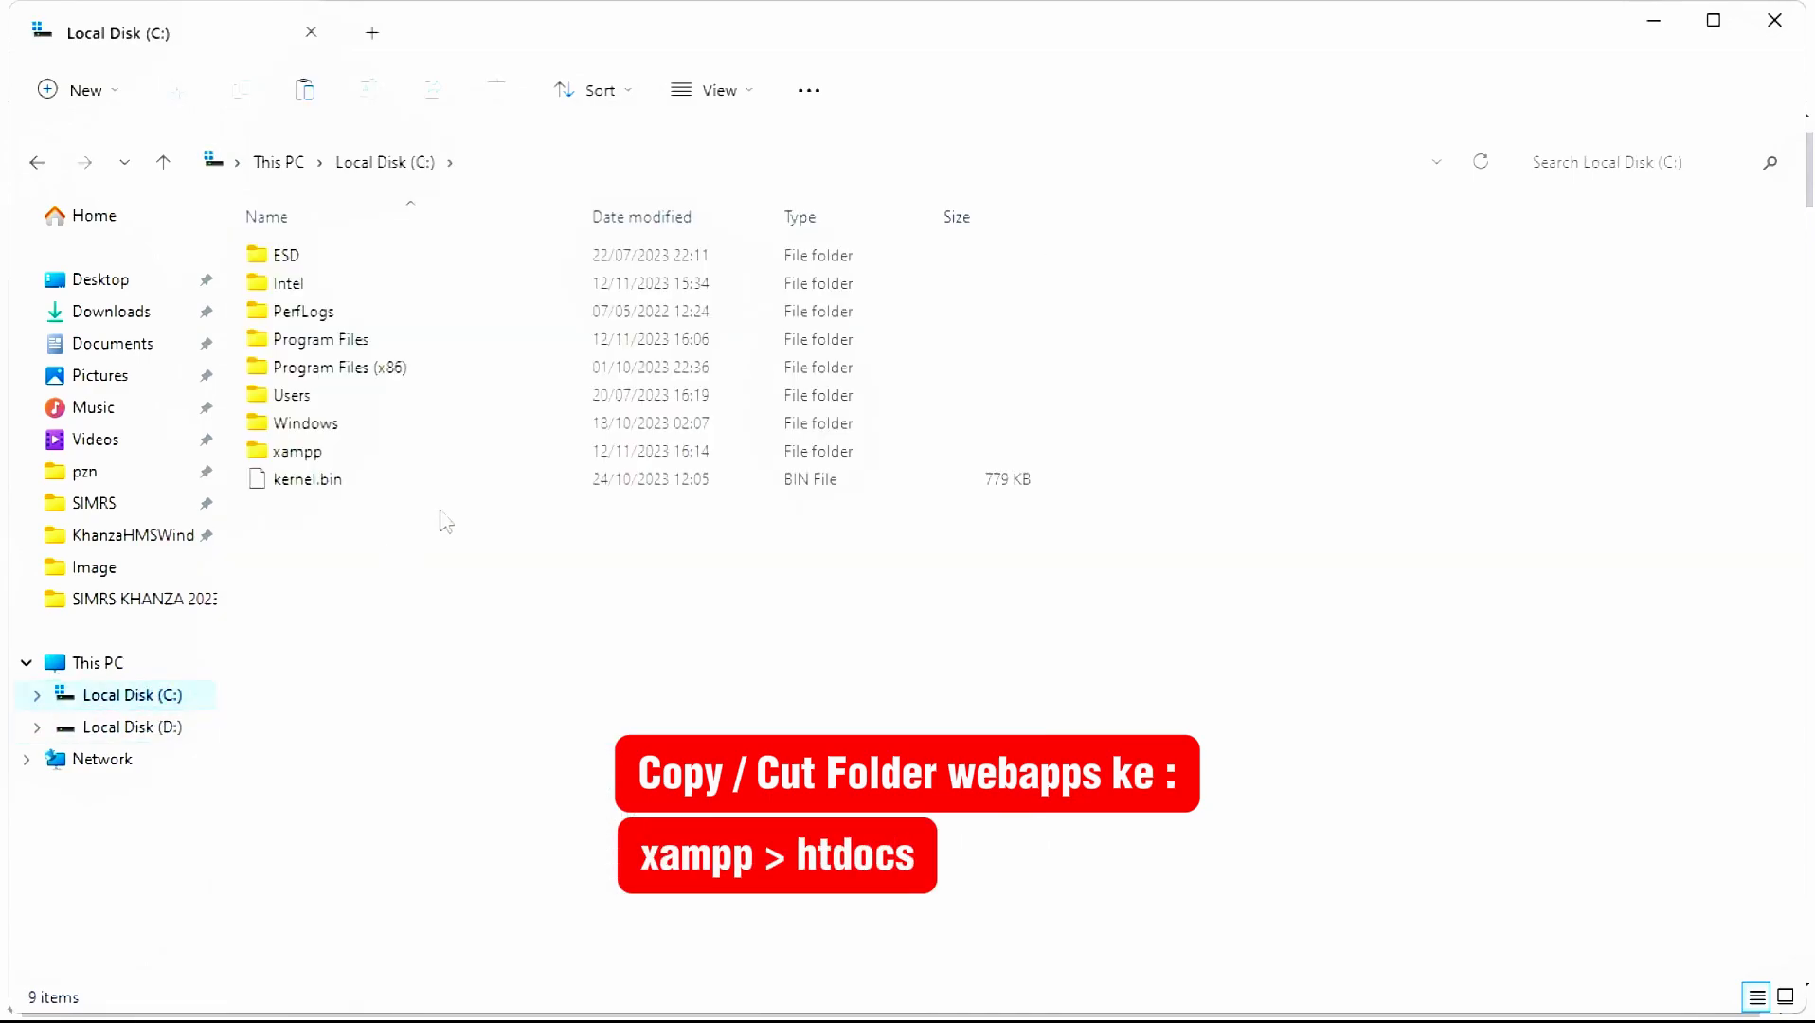
double_click(357, 455)
key(Down)
key(Down)
key(Down)
key(Down)
key(Down)
key(Down)
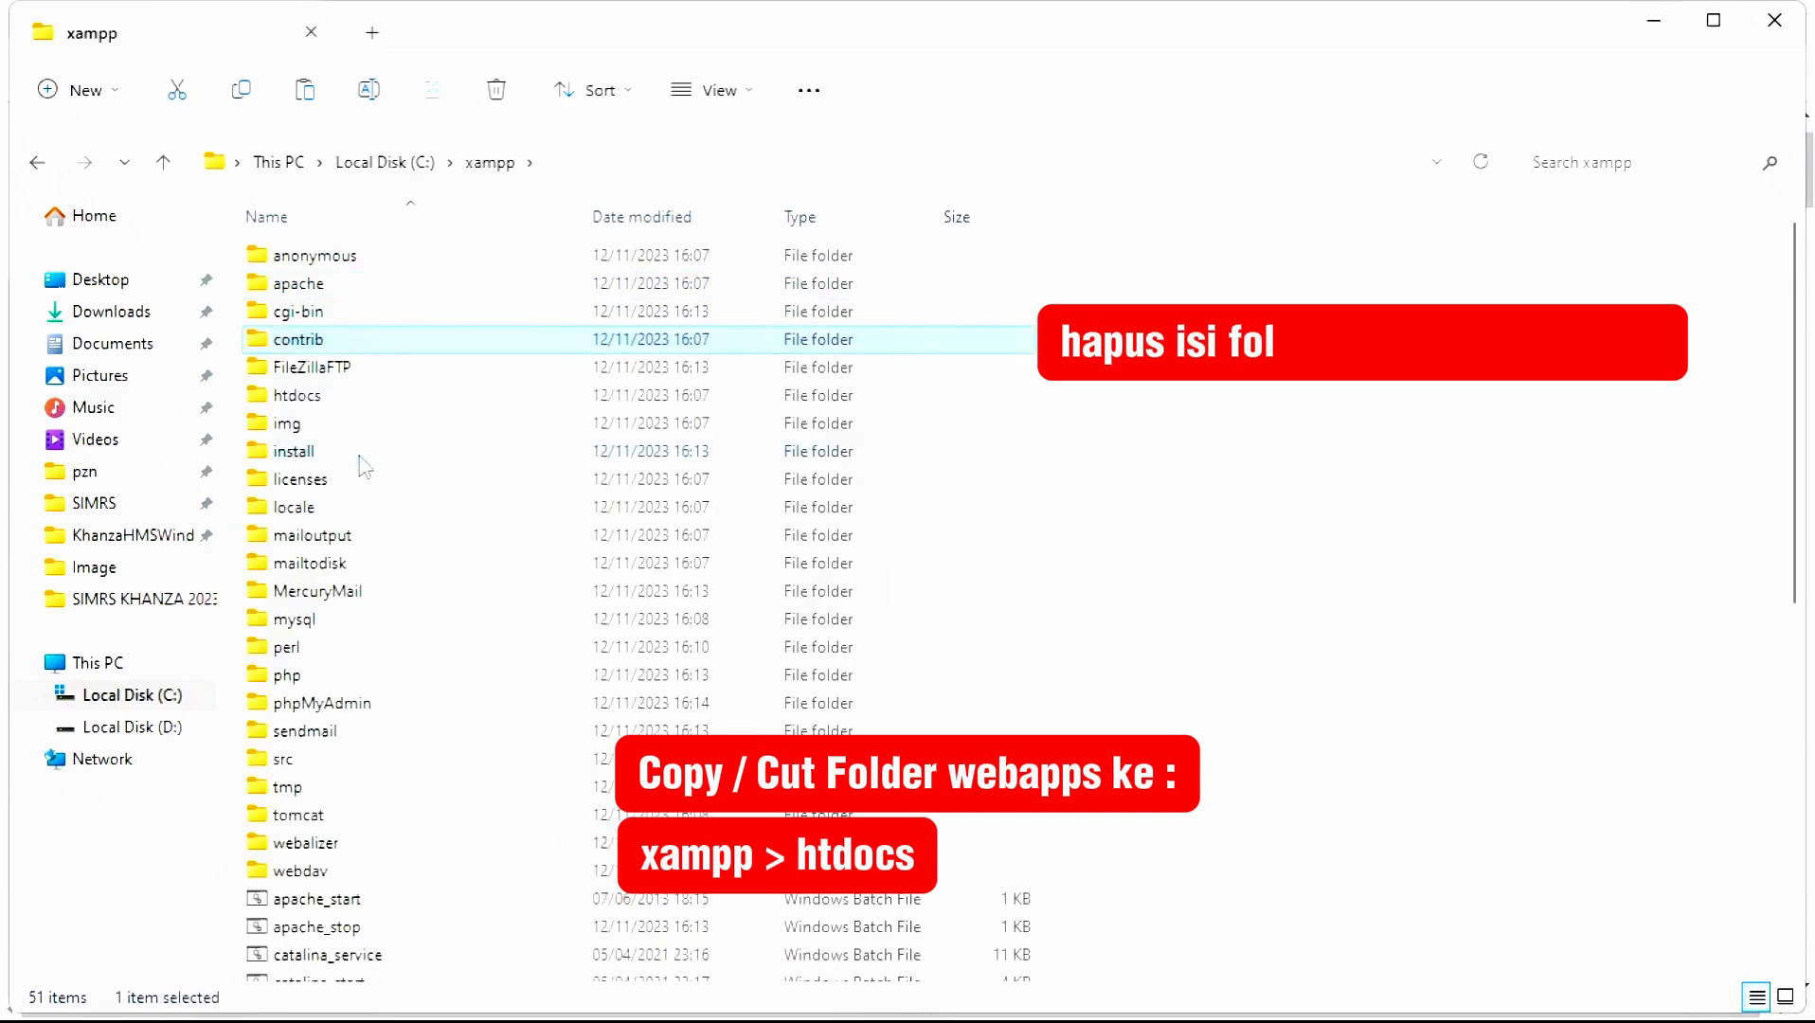
key(Return)
key(ctrl+a)
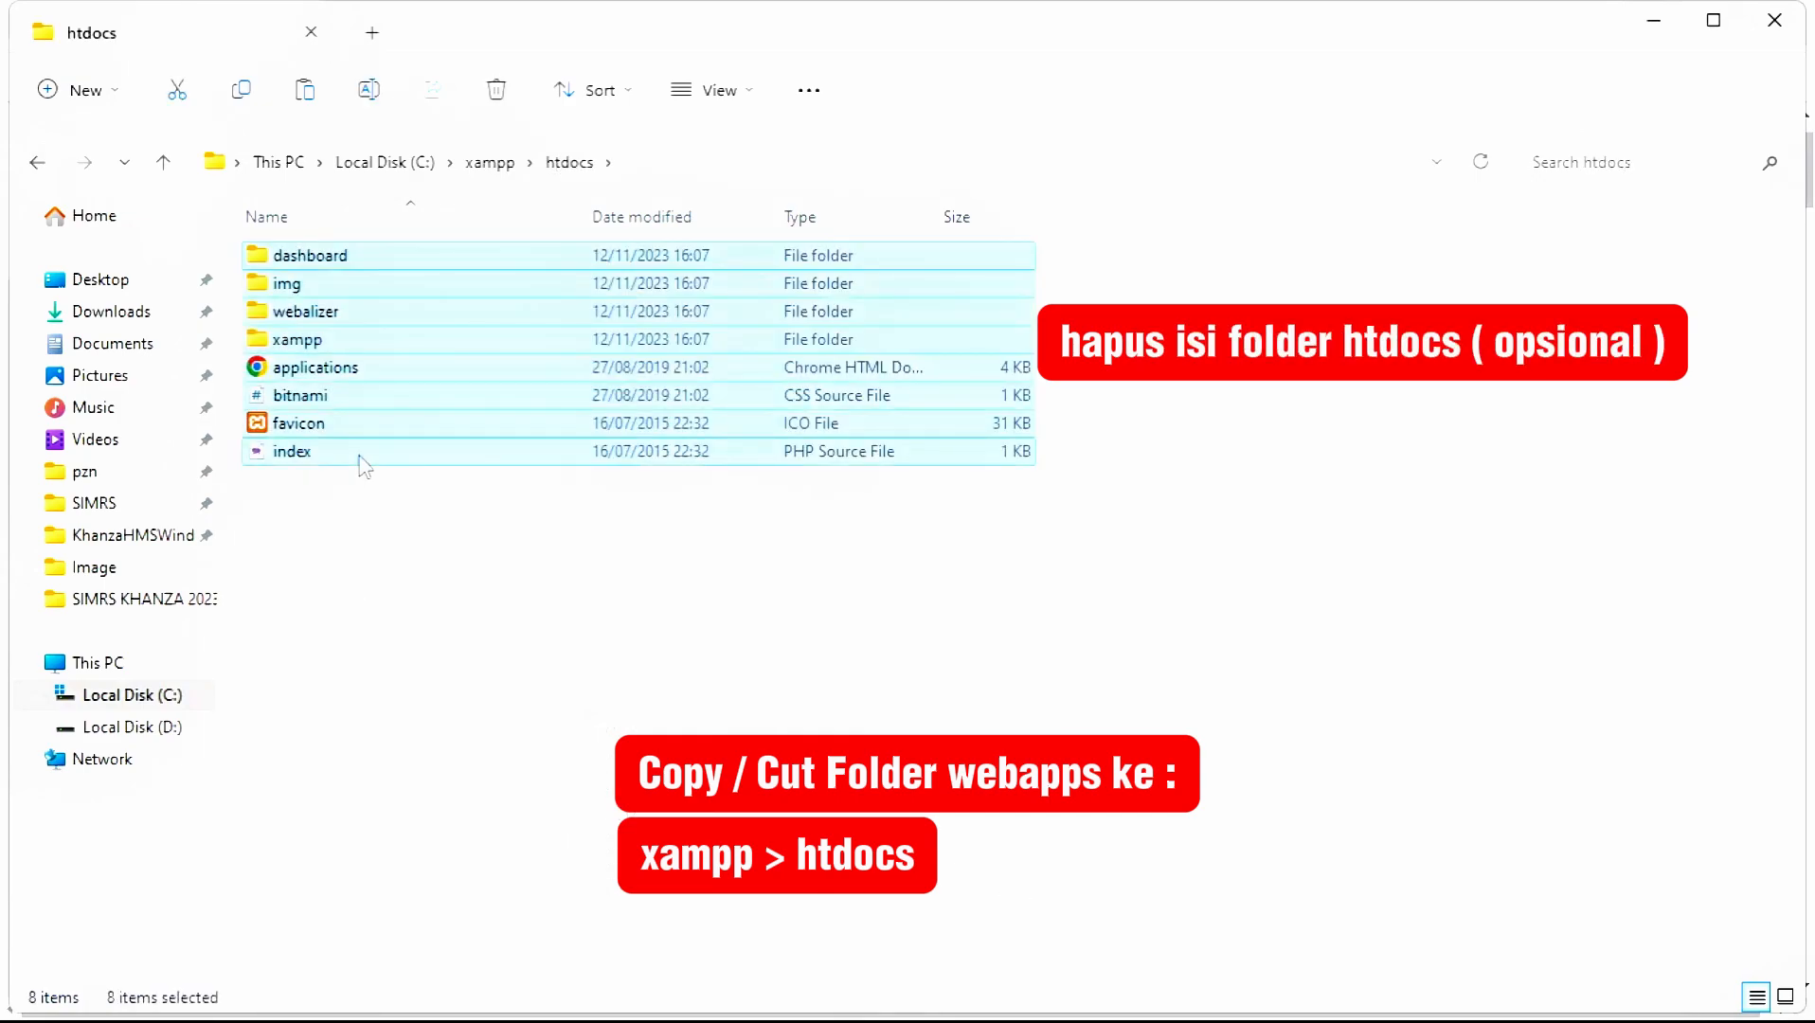
key(Delete)
key(ctrl+v)
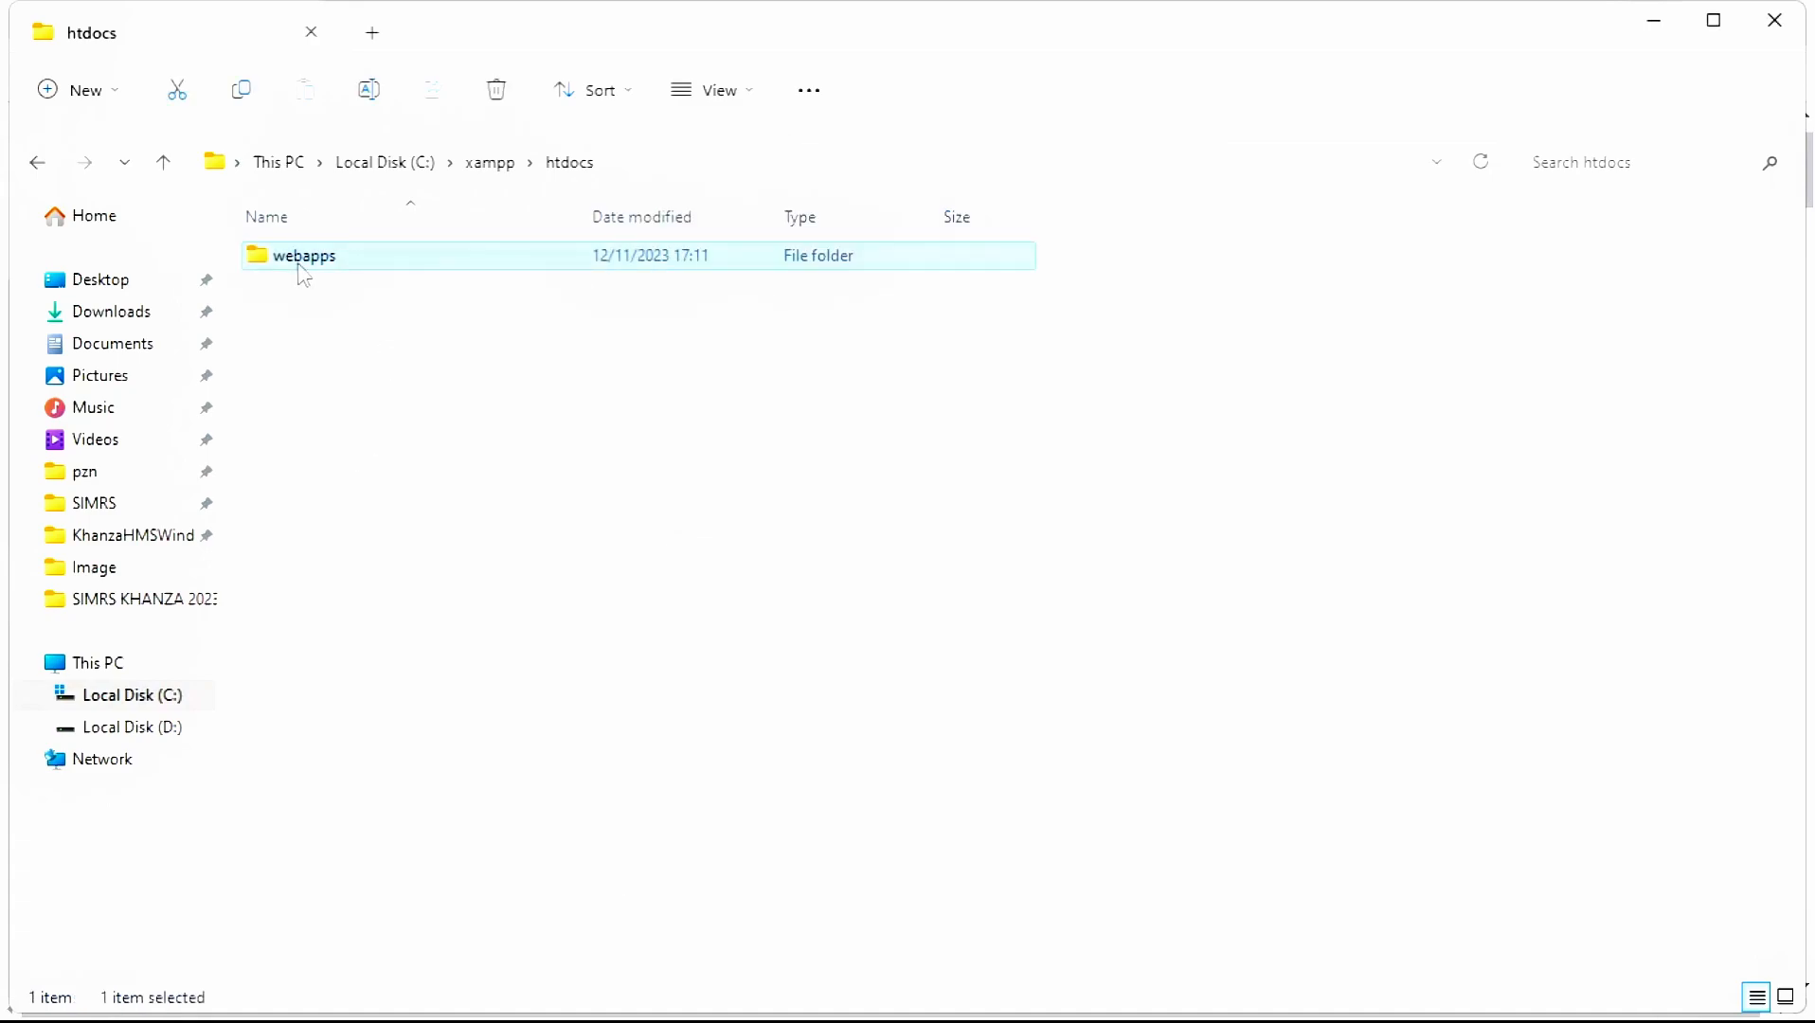
- Open webapps\conf\conf.php in Notepad to check the sik2023 database settings, then close it
double_click(300, 267)
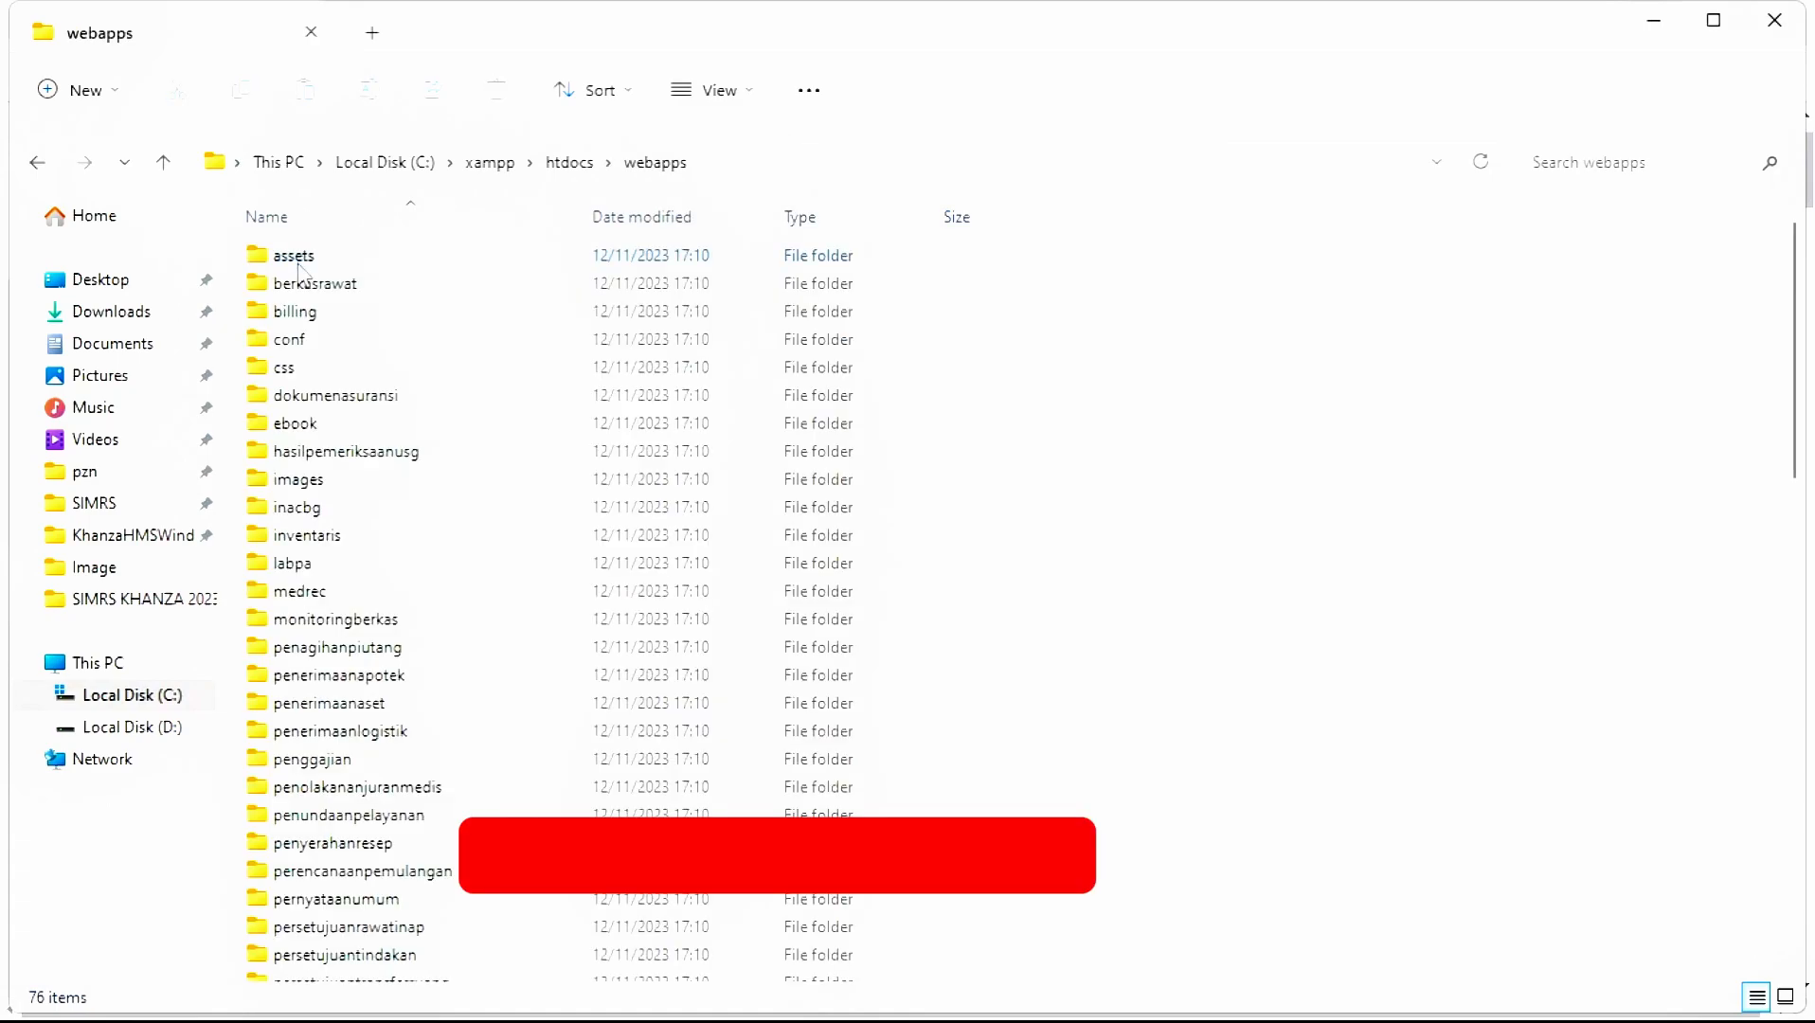
double_click(363, 343)
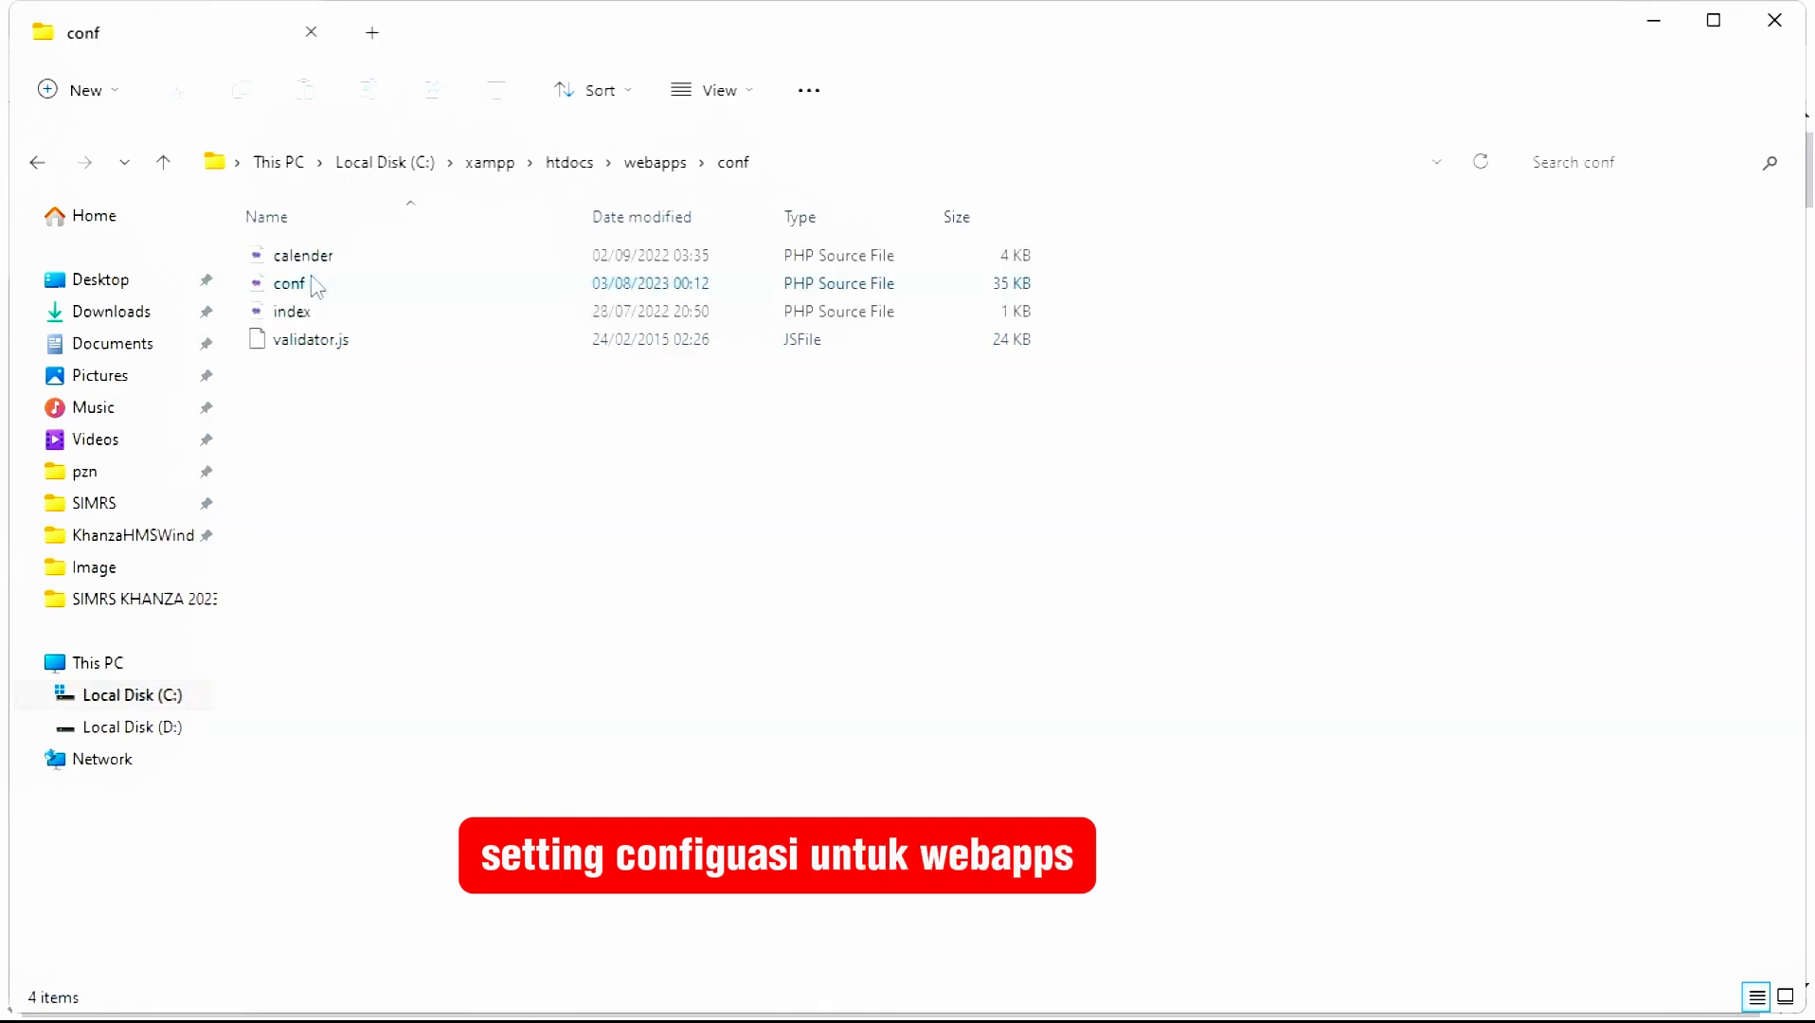
click(316, 286)
right_click(315, 286)
mouse_move(486, 408)
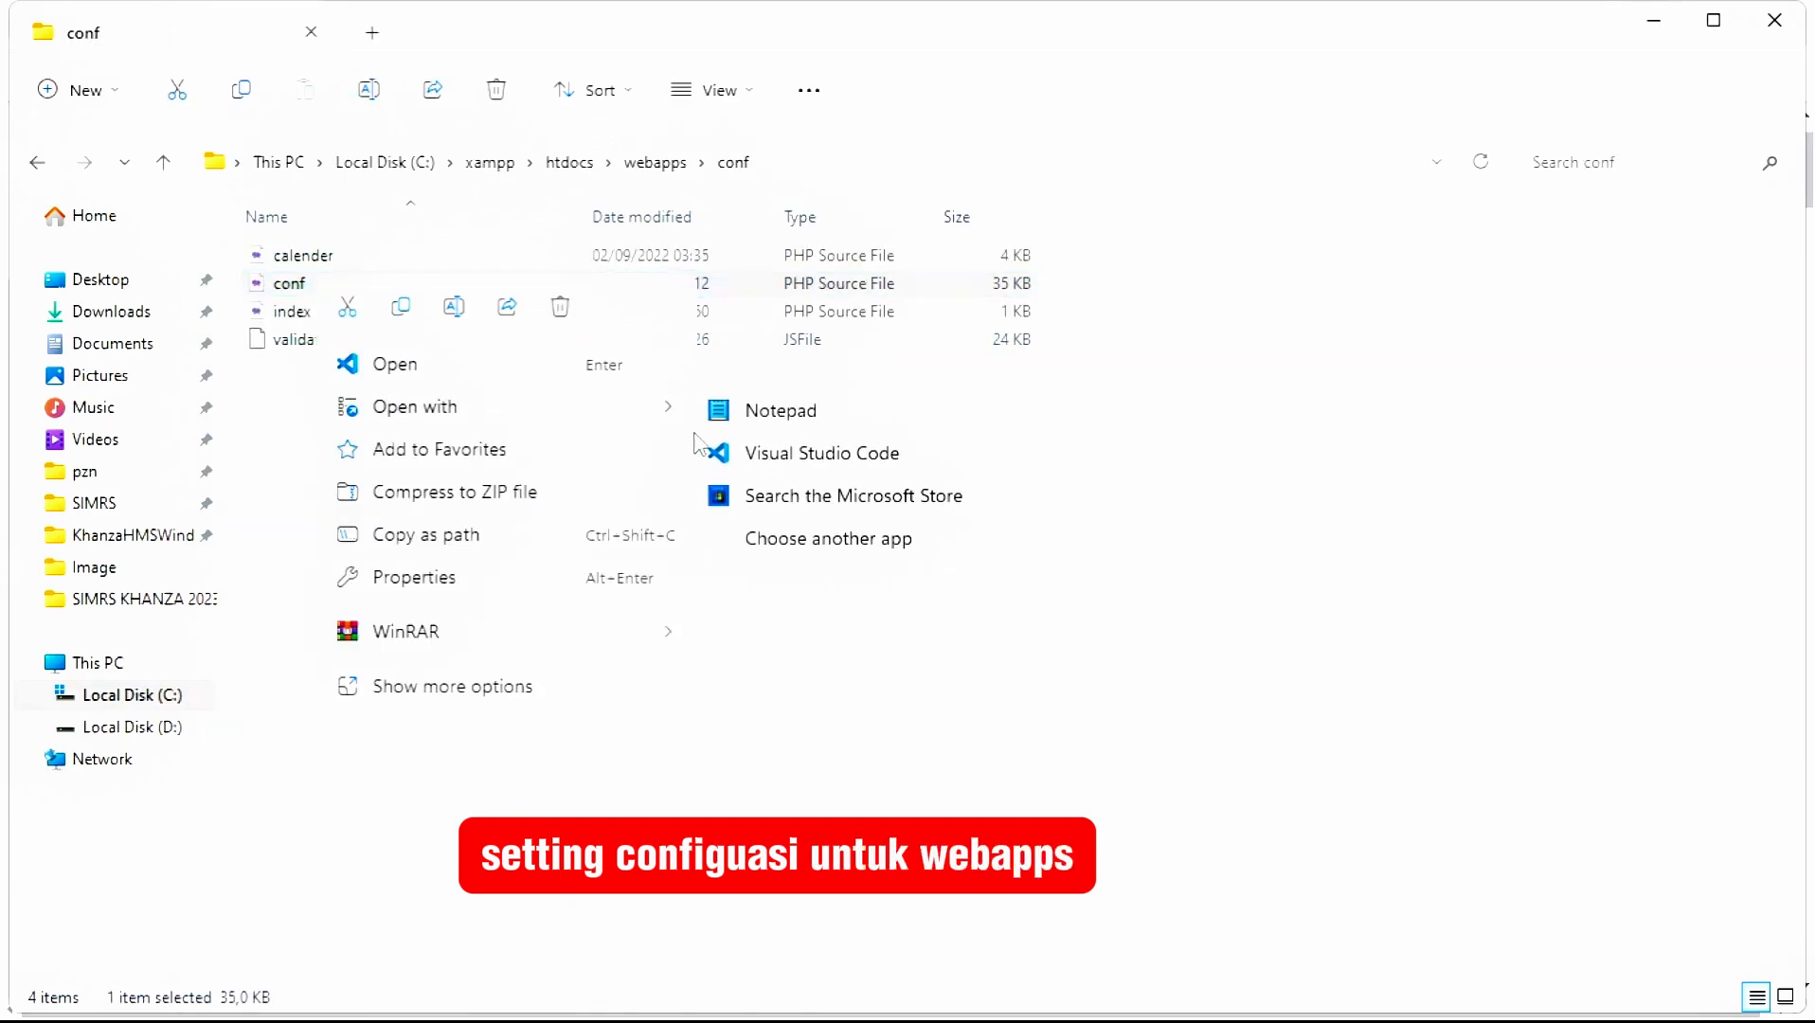
click(778, 413)
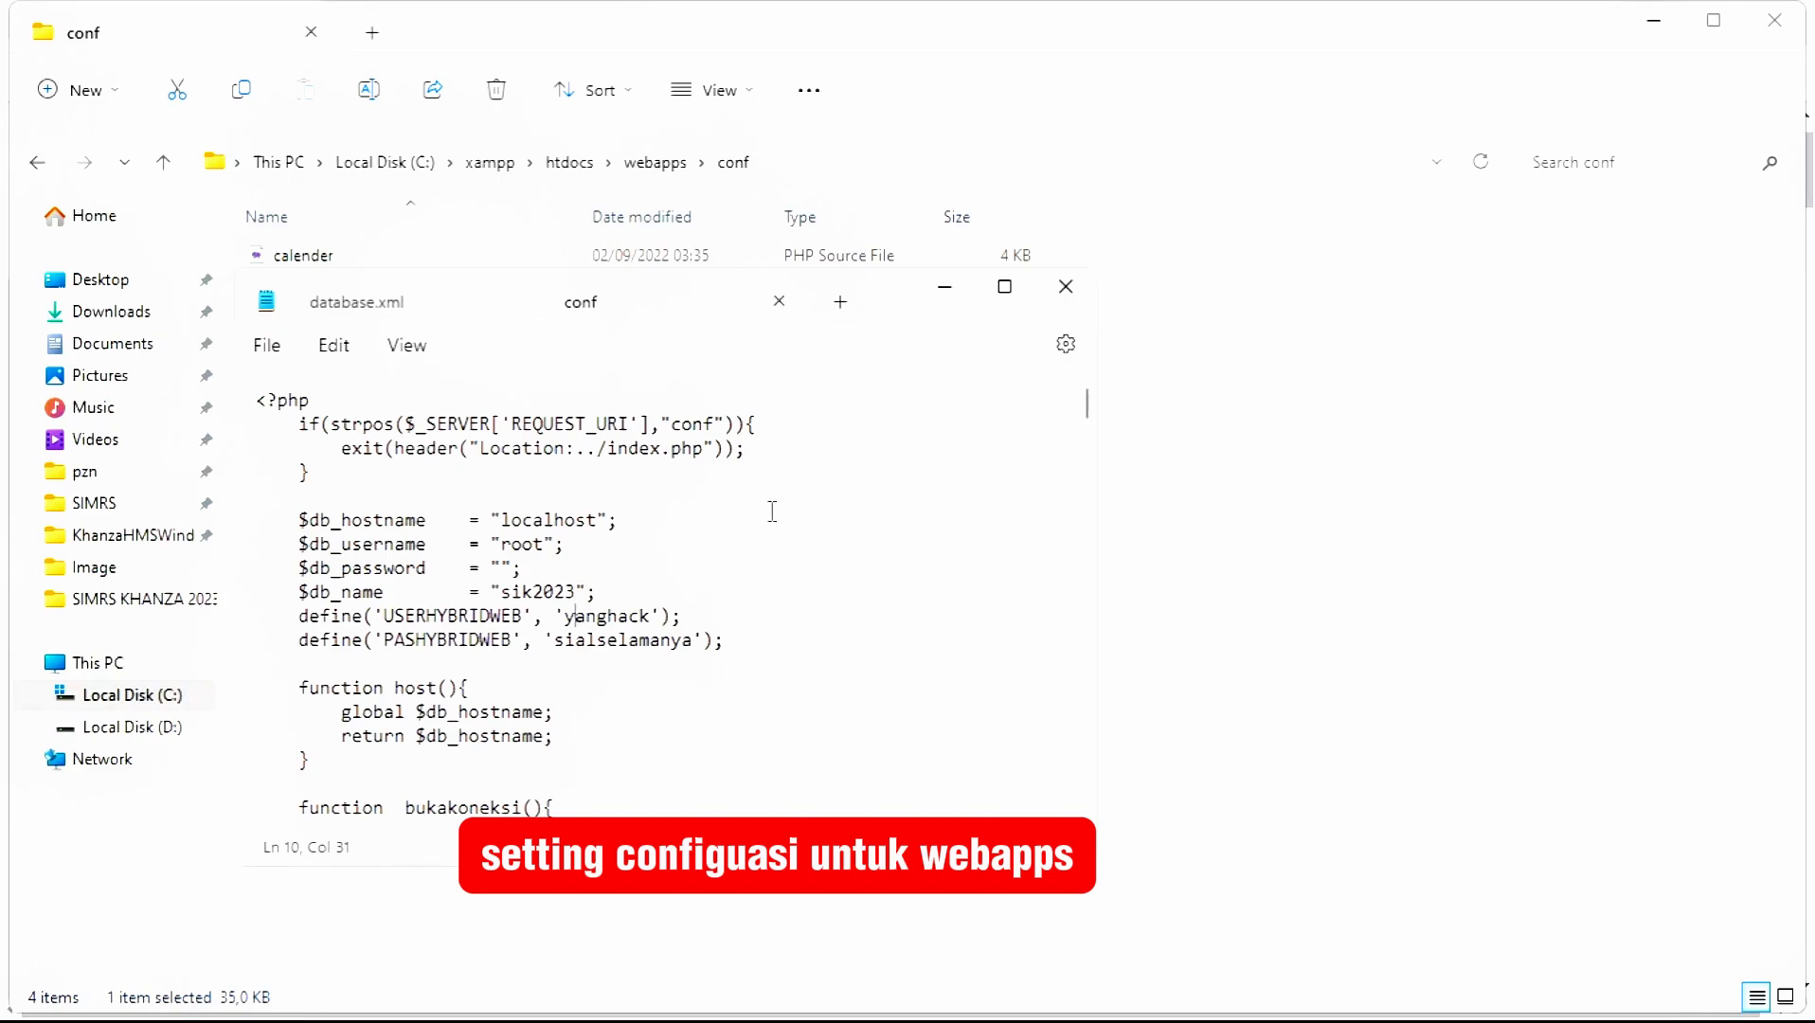
click(1066, 286)
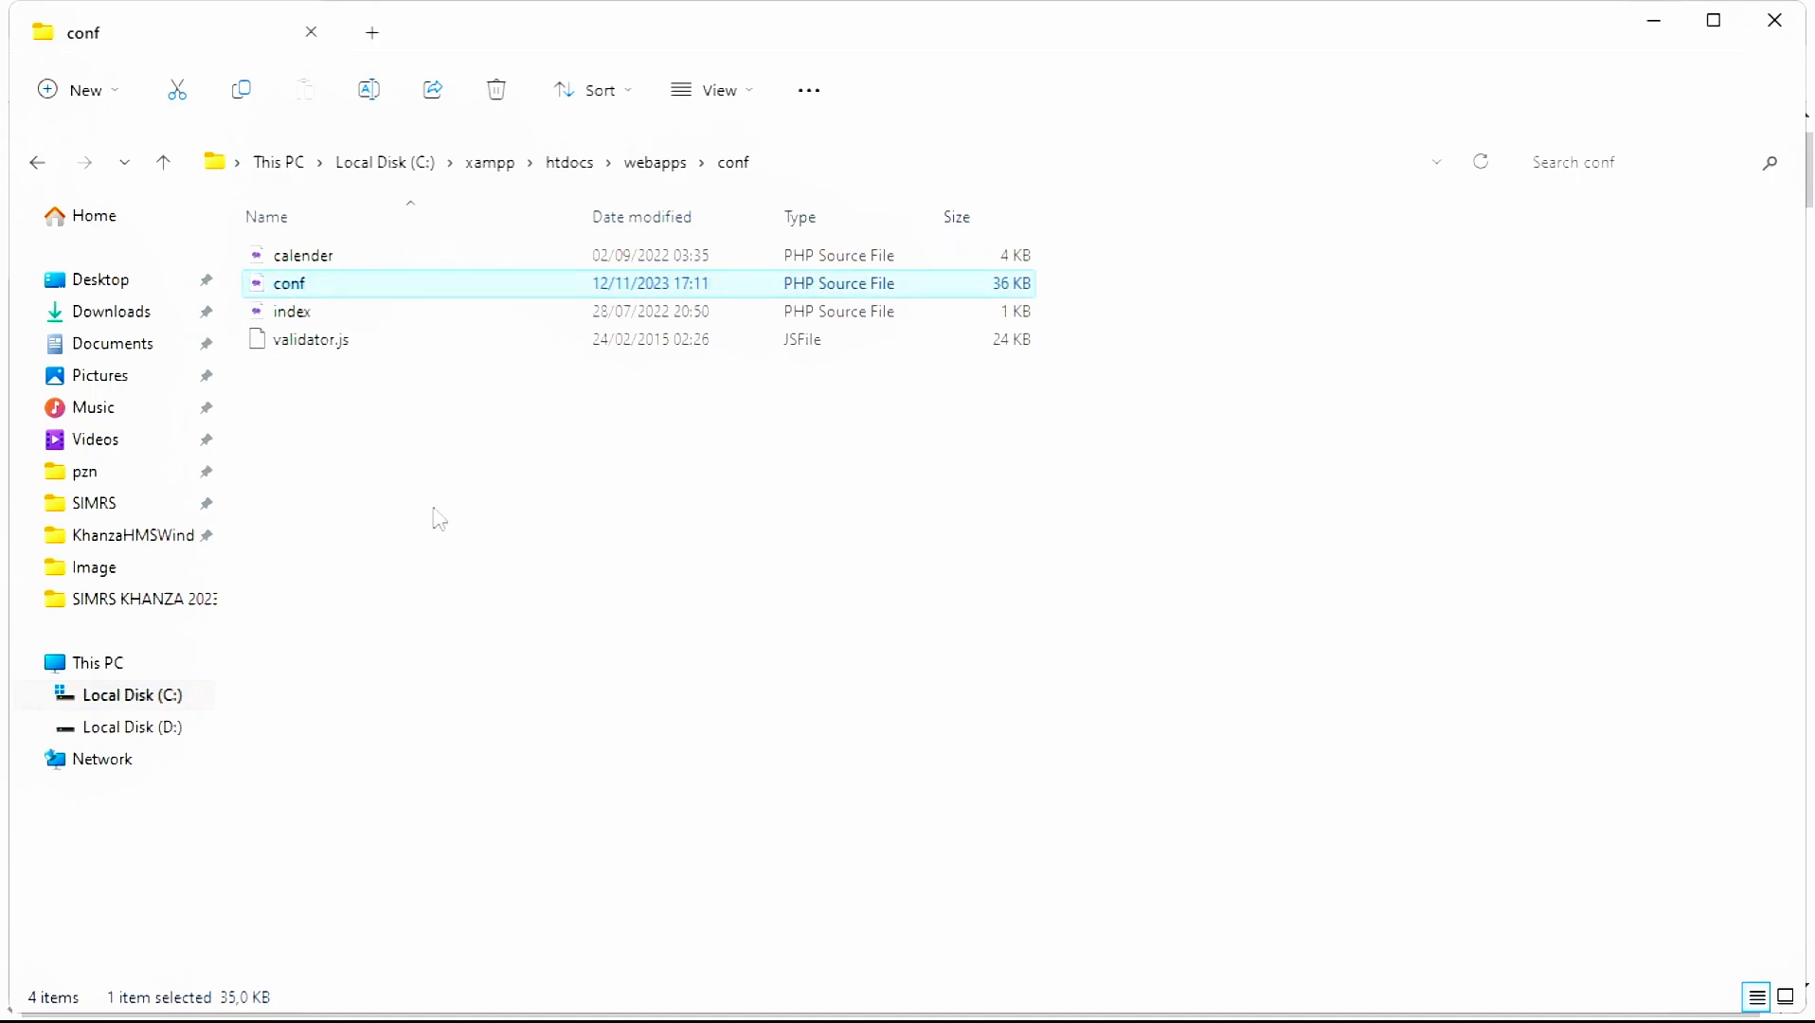
- Navigate to D:\Work\YT\SIMRS KHANZA 2023
click(194, 729)
click(377, 307)
key(Return)
key(Down)
key(Return)
key(Down)
key(Return)
- Run Aplikasi.bat so the console starts khanza.jar and opens the SIMRS window
scroll(384, 738, down, 3)
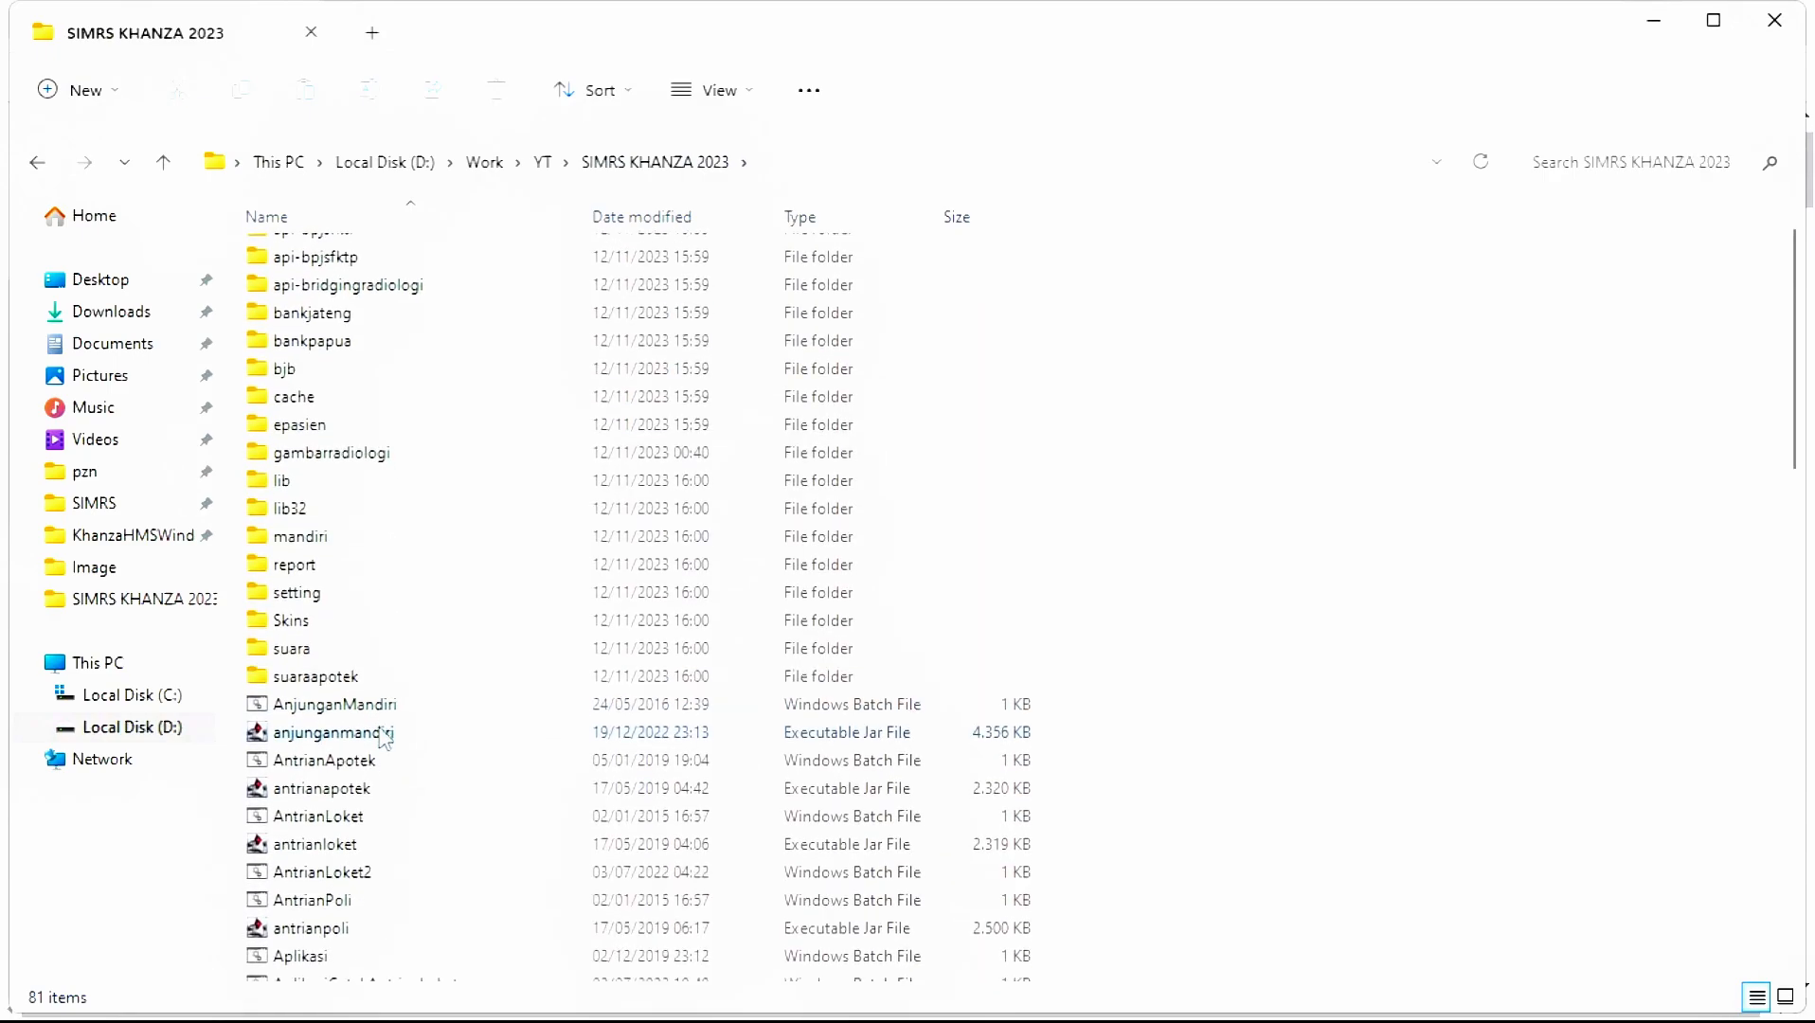
scroll(384, 738, down, 1)
click(358, 744)
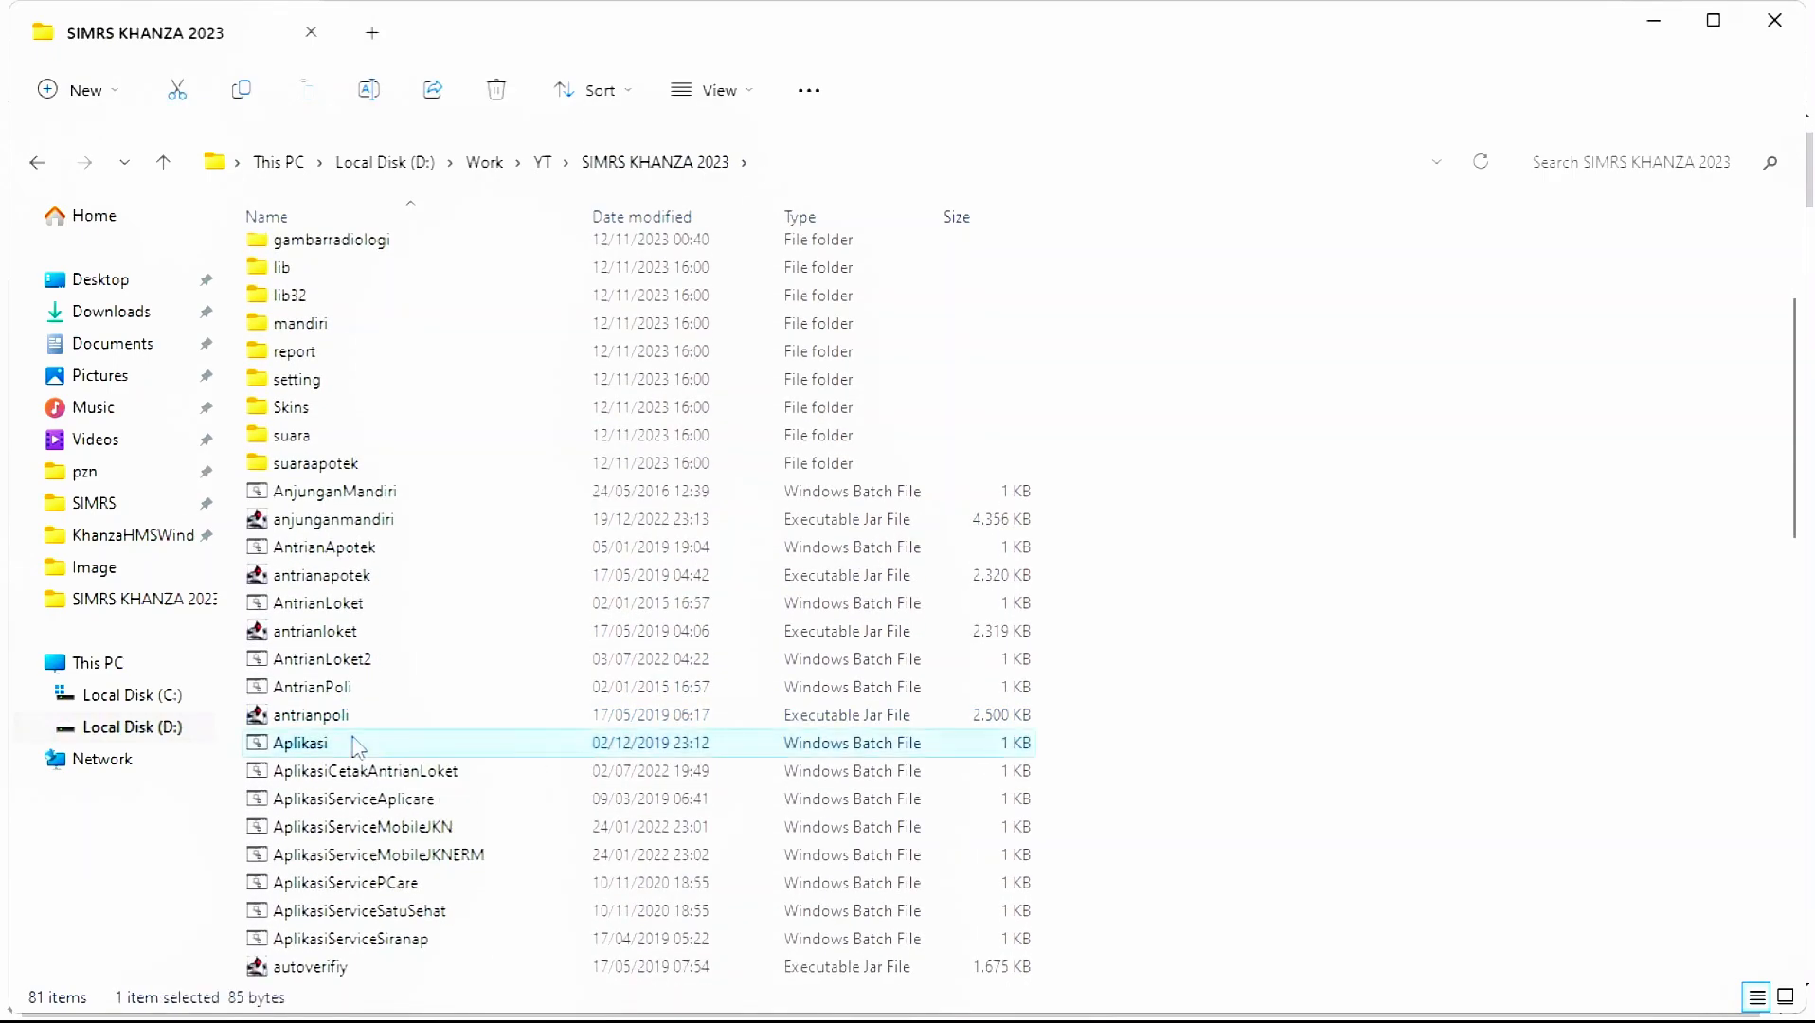
double_click(356, 744)
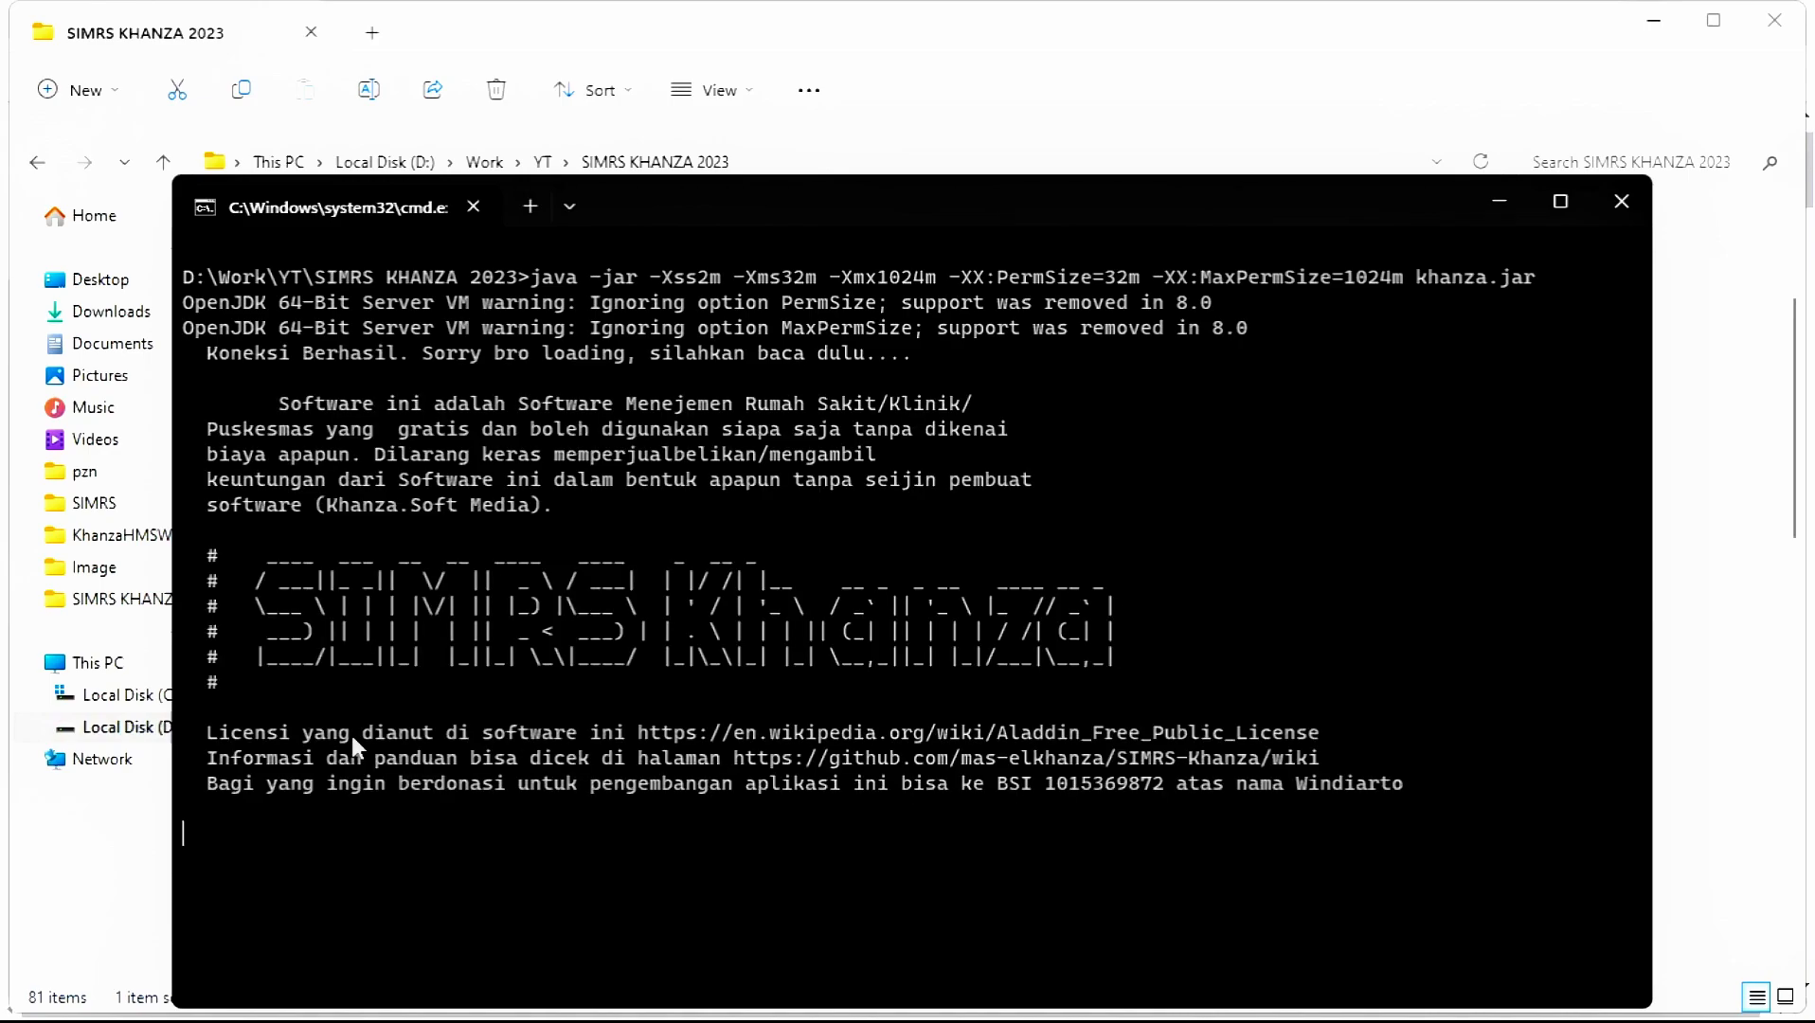
drag(736, 214, 732, 168)
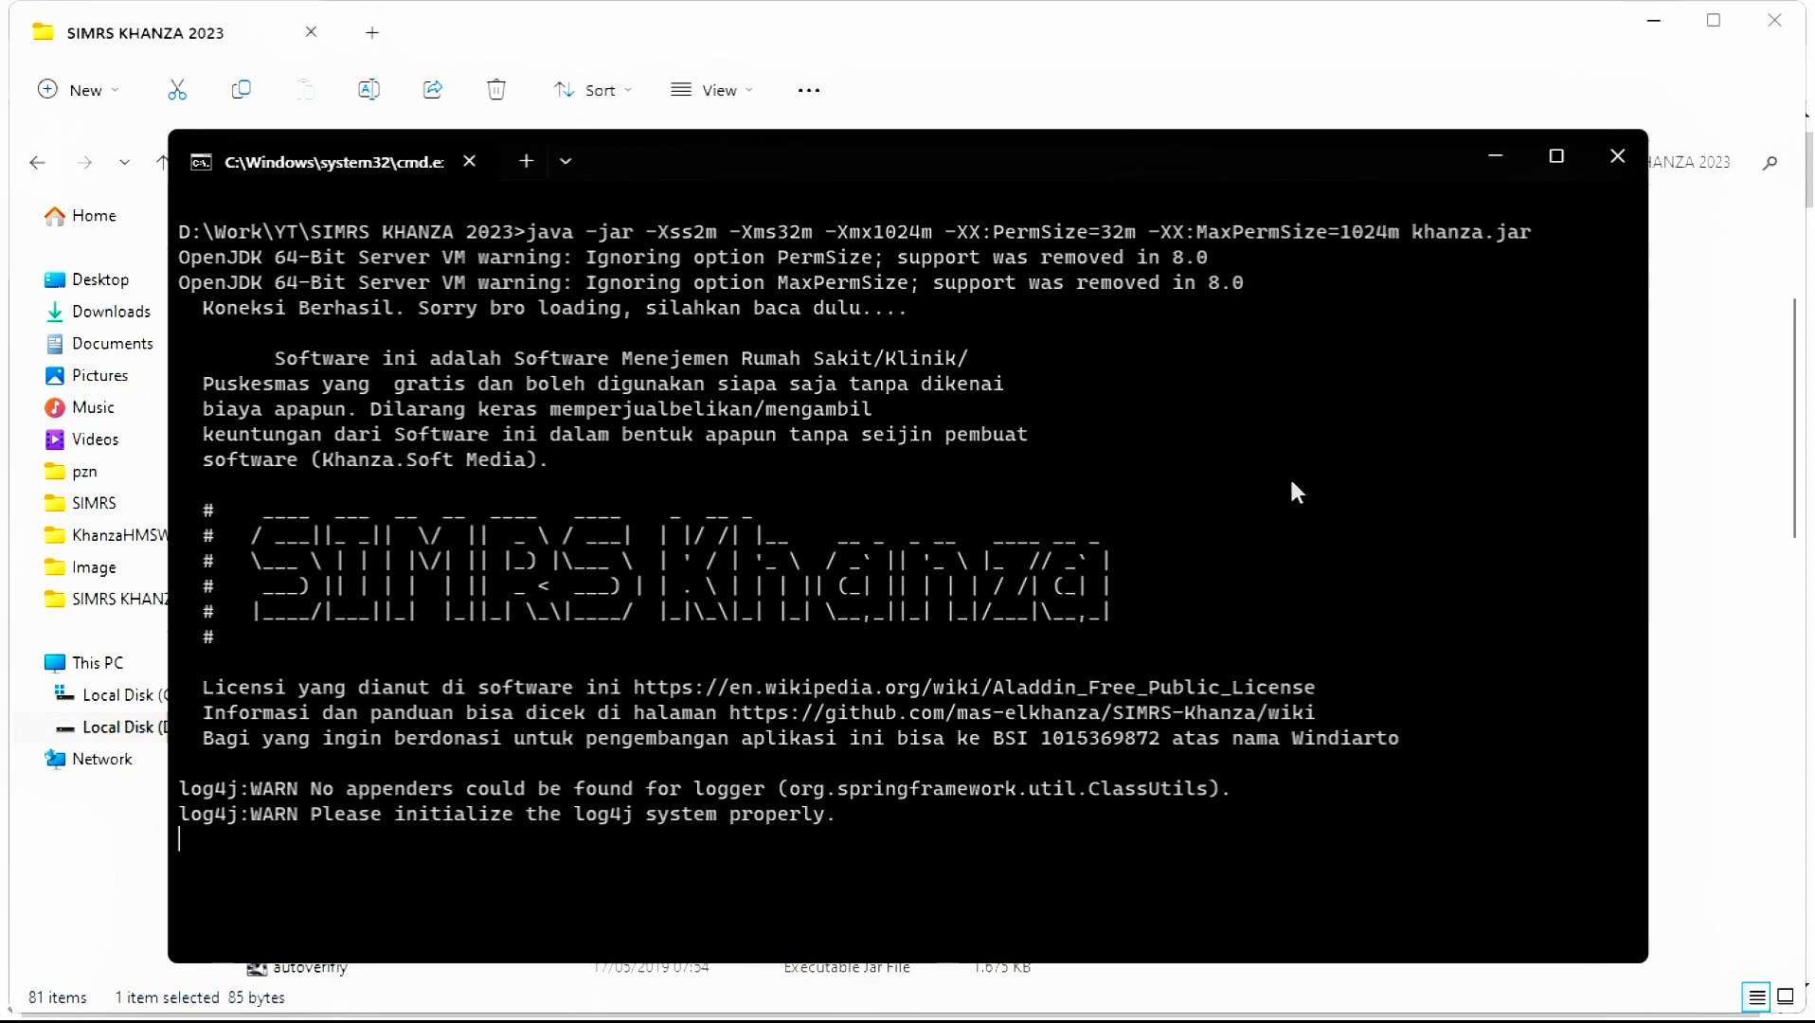
mouse_move(1307, 1022)
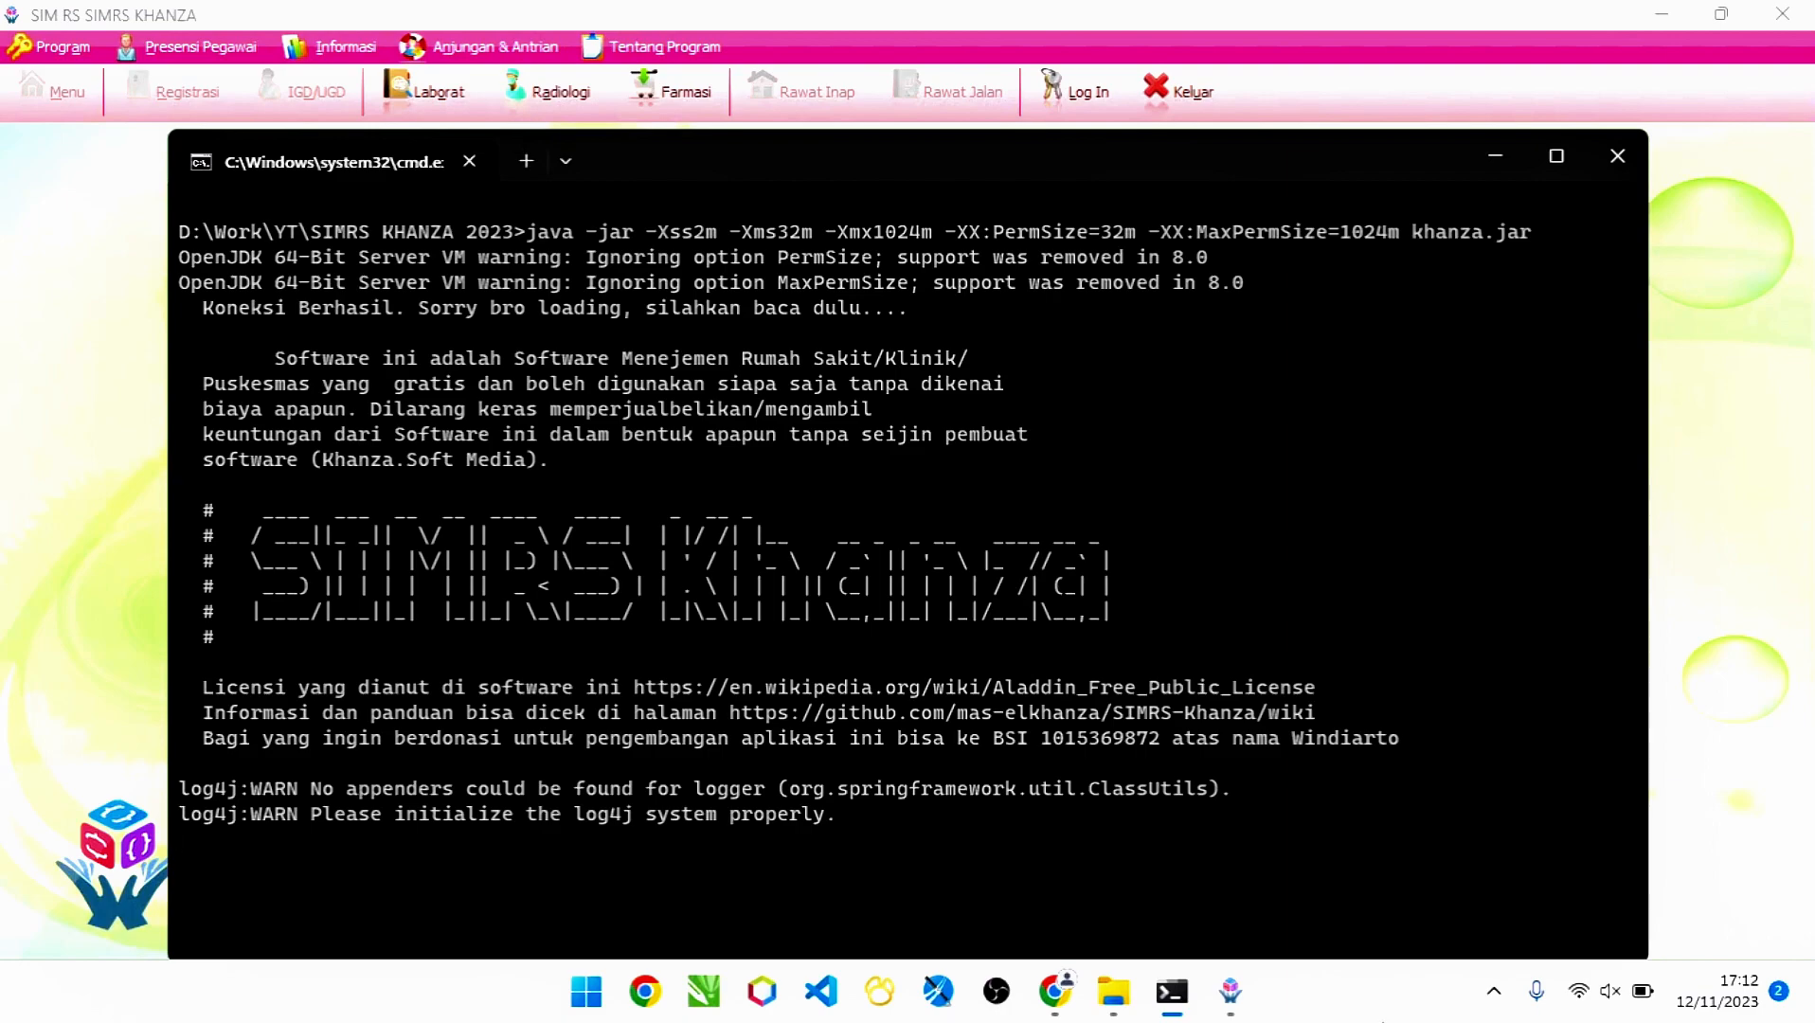
- Log in to SIMRS Khanza with the default admin ID and password
click(1001, 5)
click(1078, 83)
text(spv)
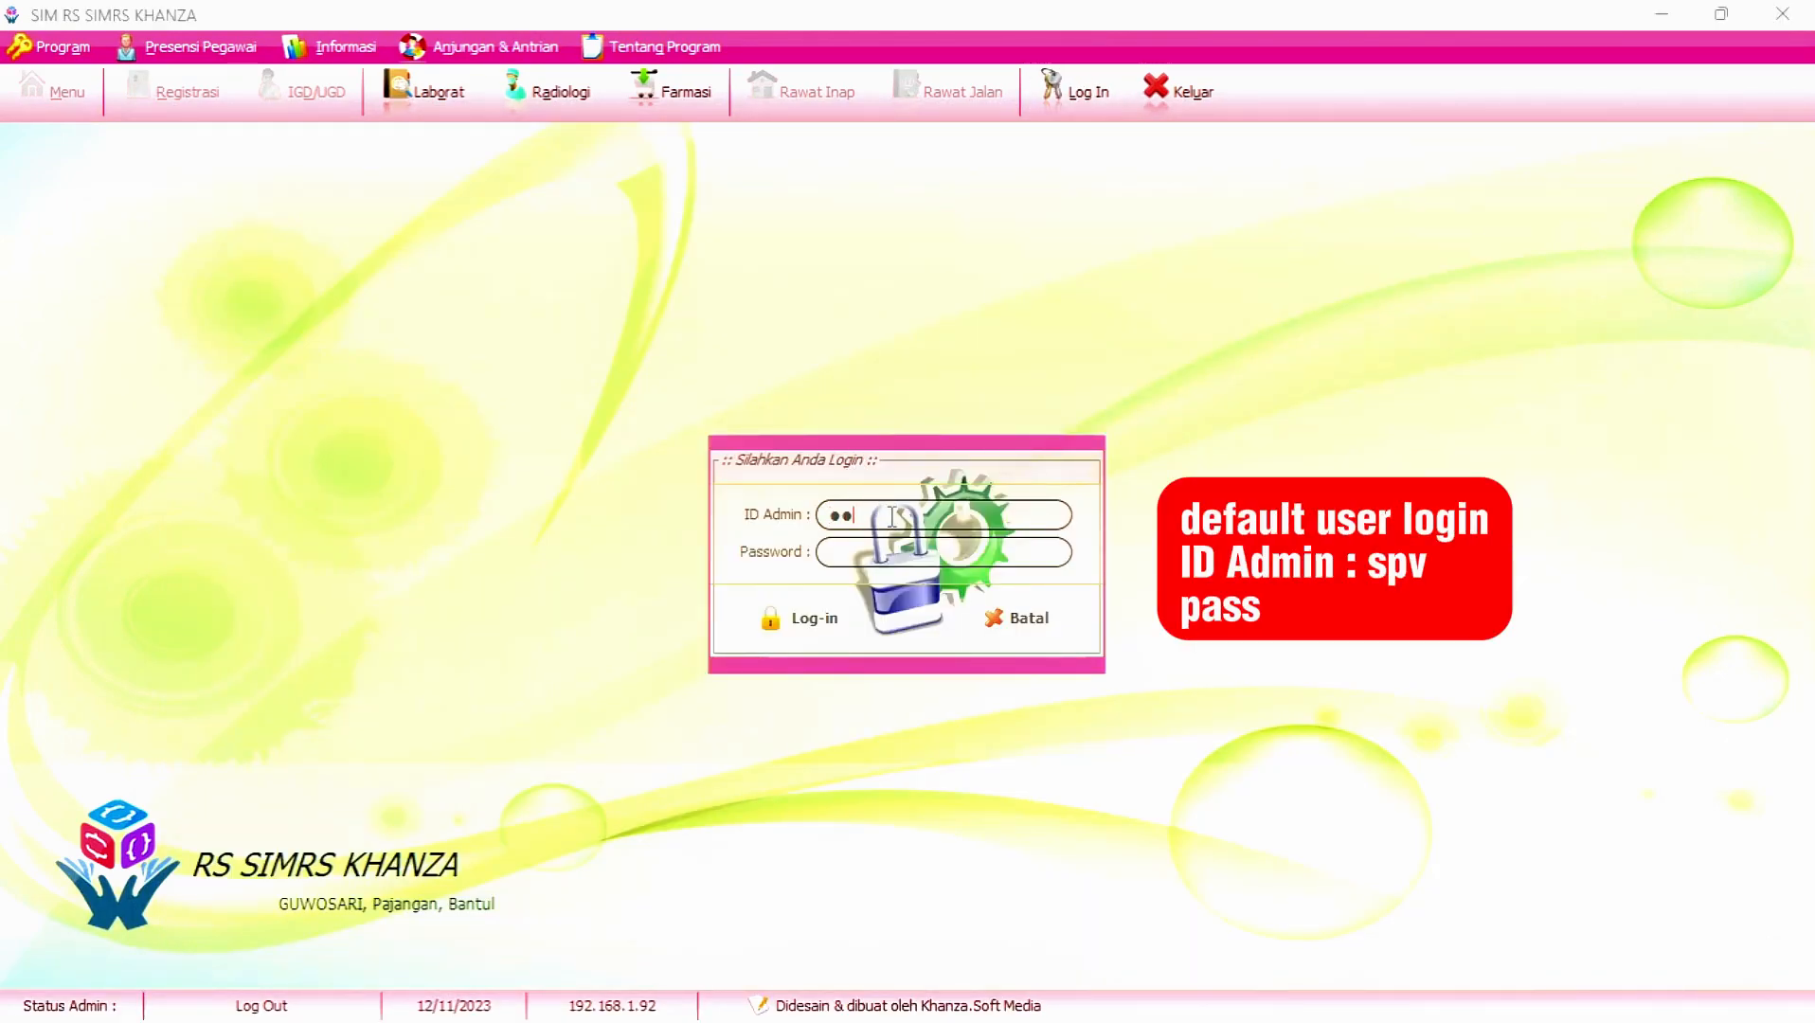
key(Return)
text(server)
key(Return)
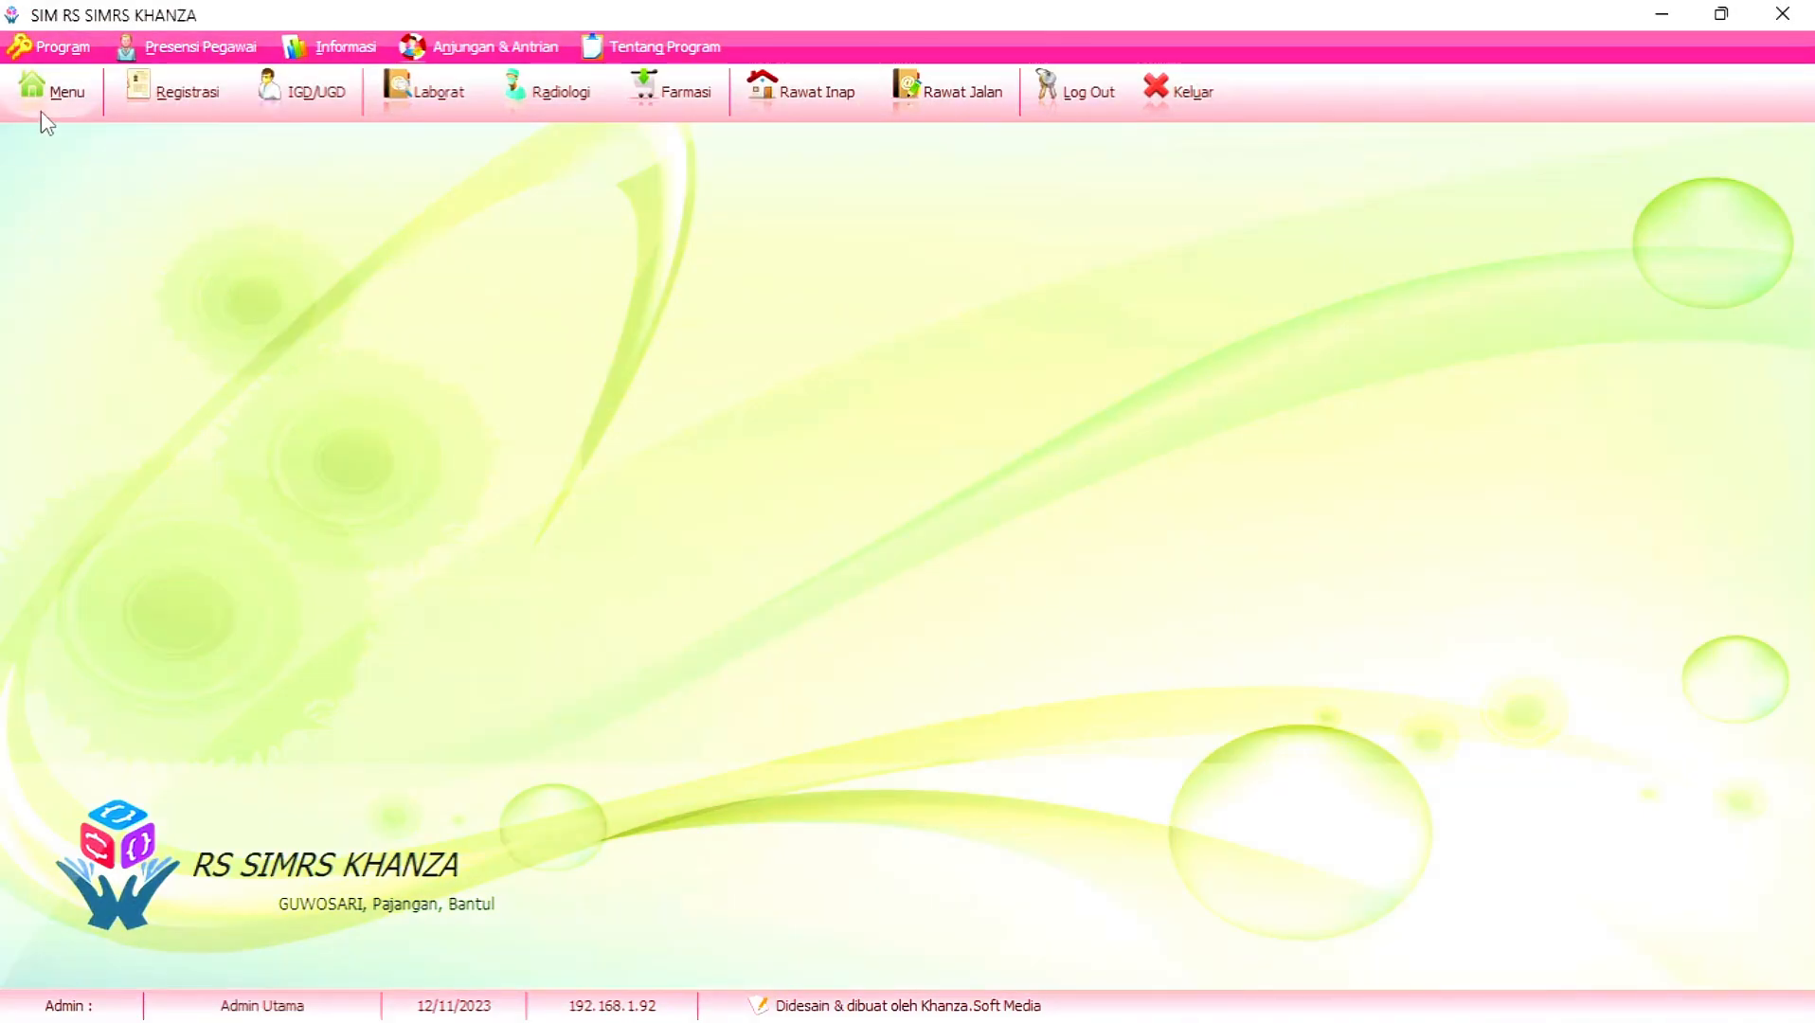
- Preview the Registrasi, IGD/UGD, Laborat, Radiologi and Tentang Program screens, then close About
click(41, 111)
click(212, 91)
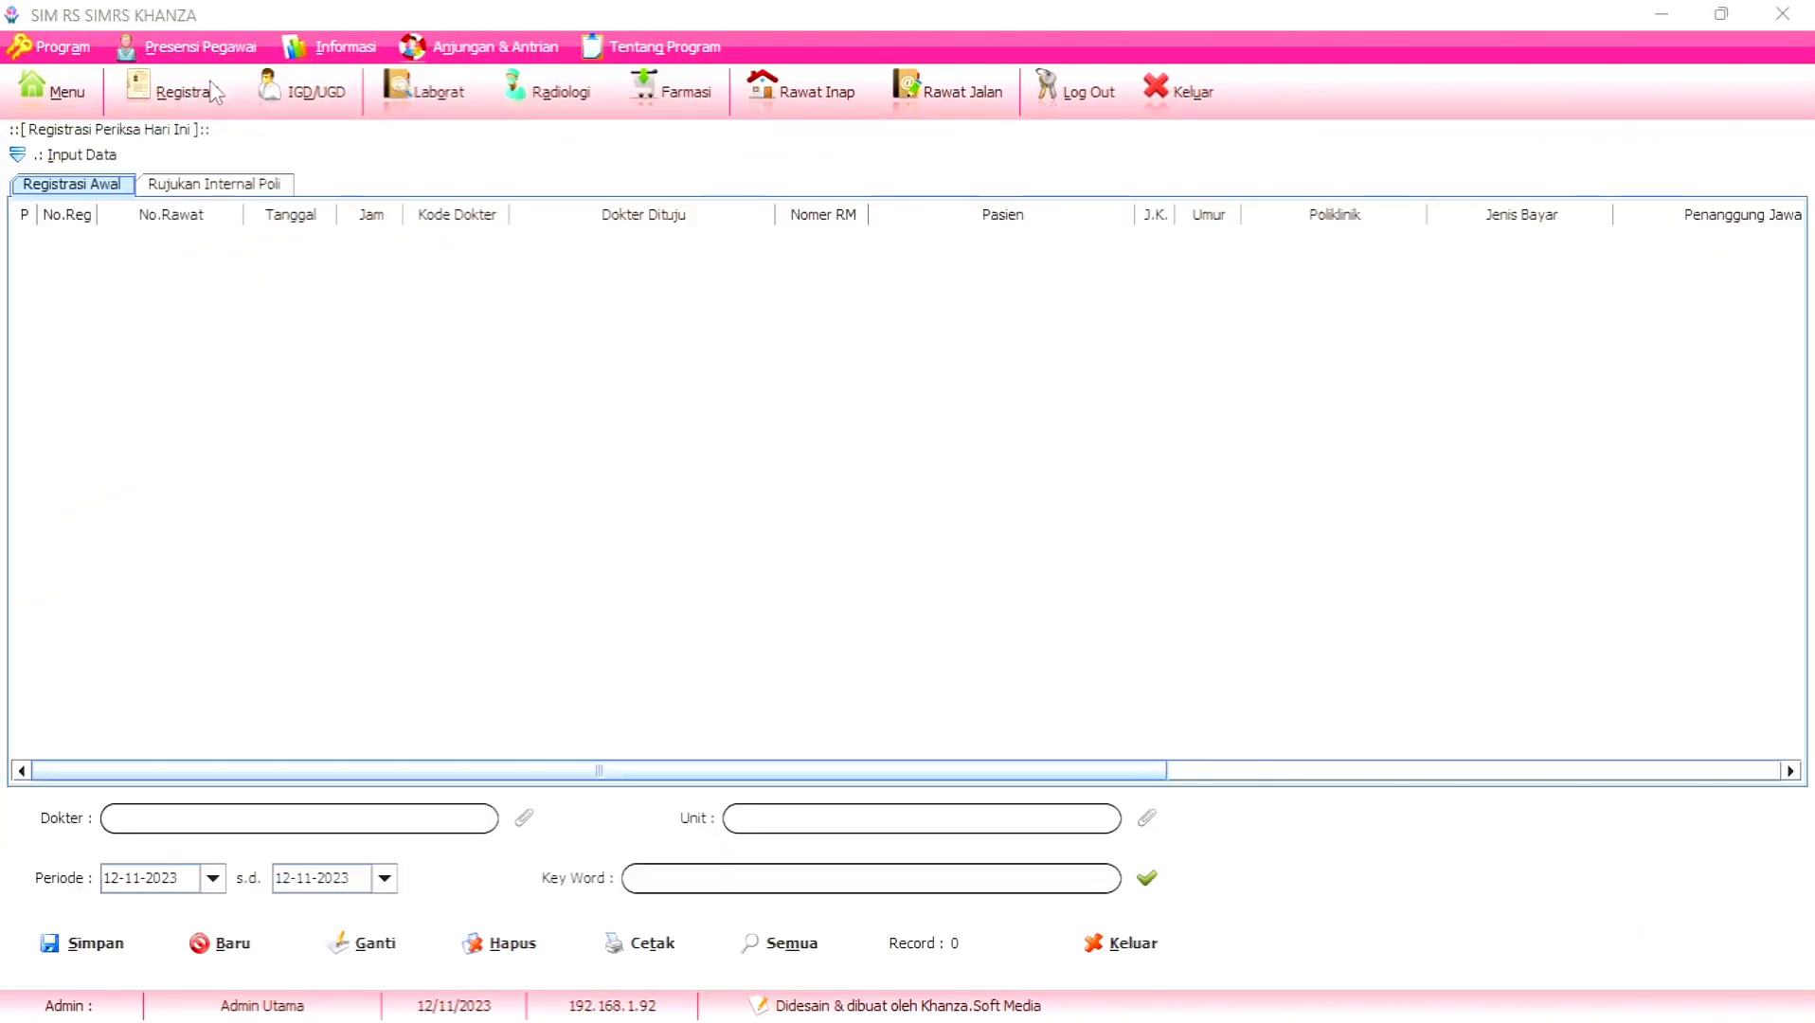
click(313, 92)
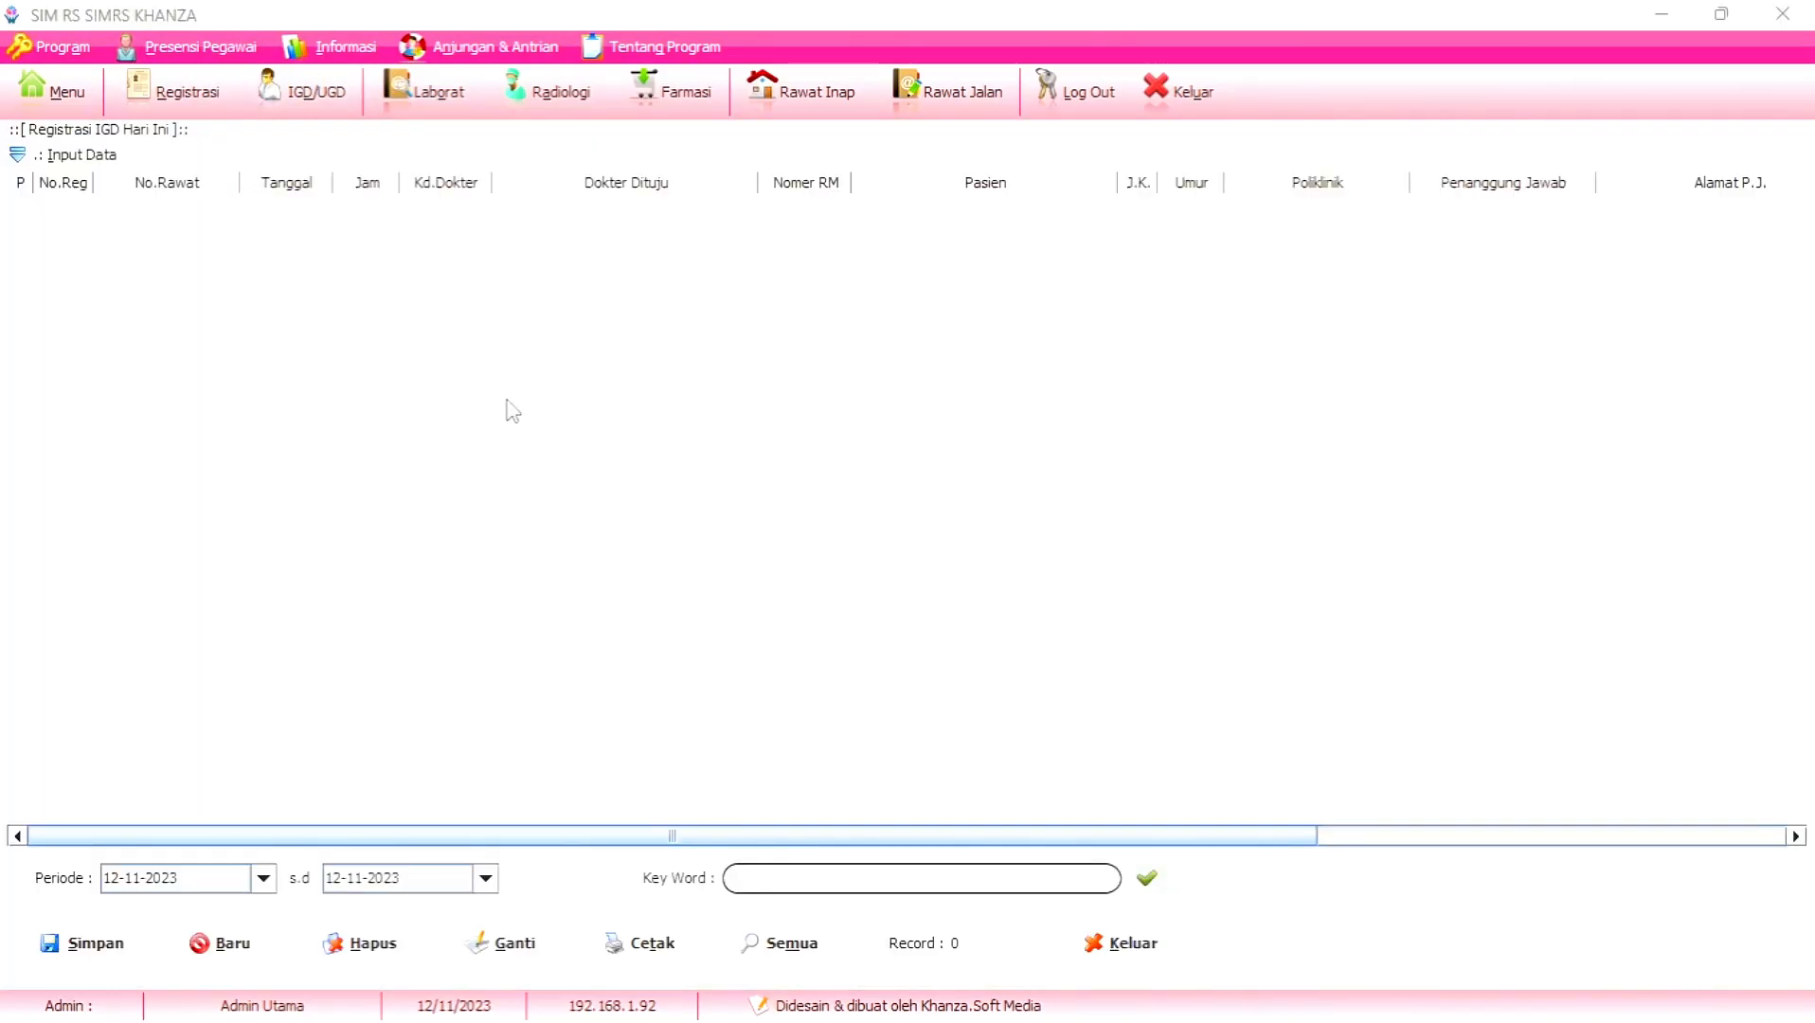
click(440, 112)
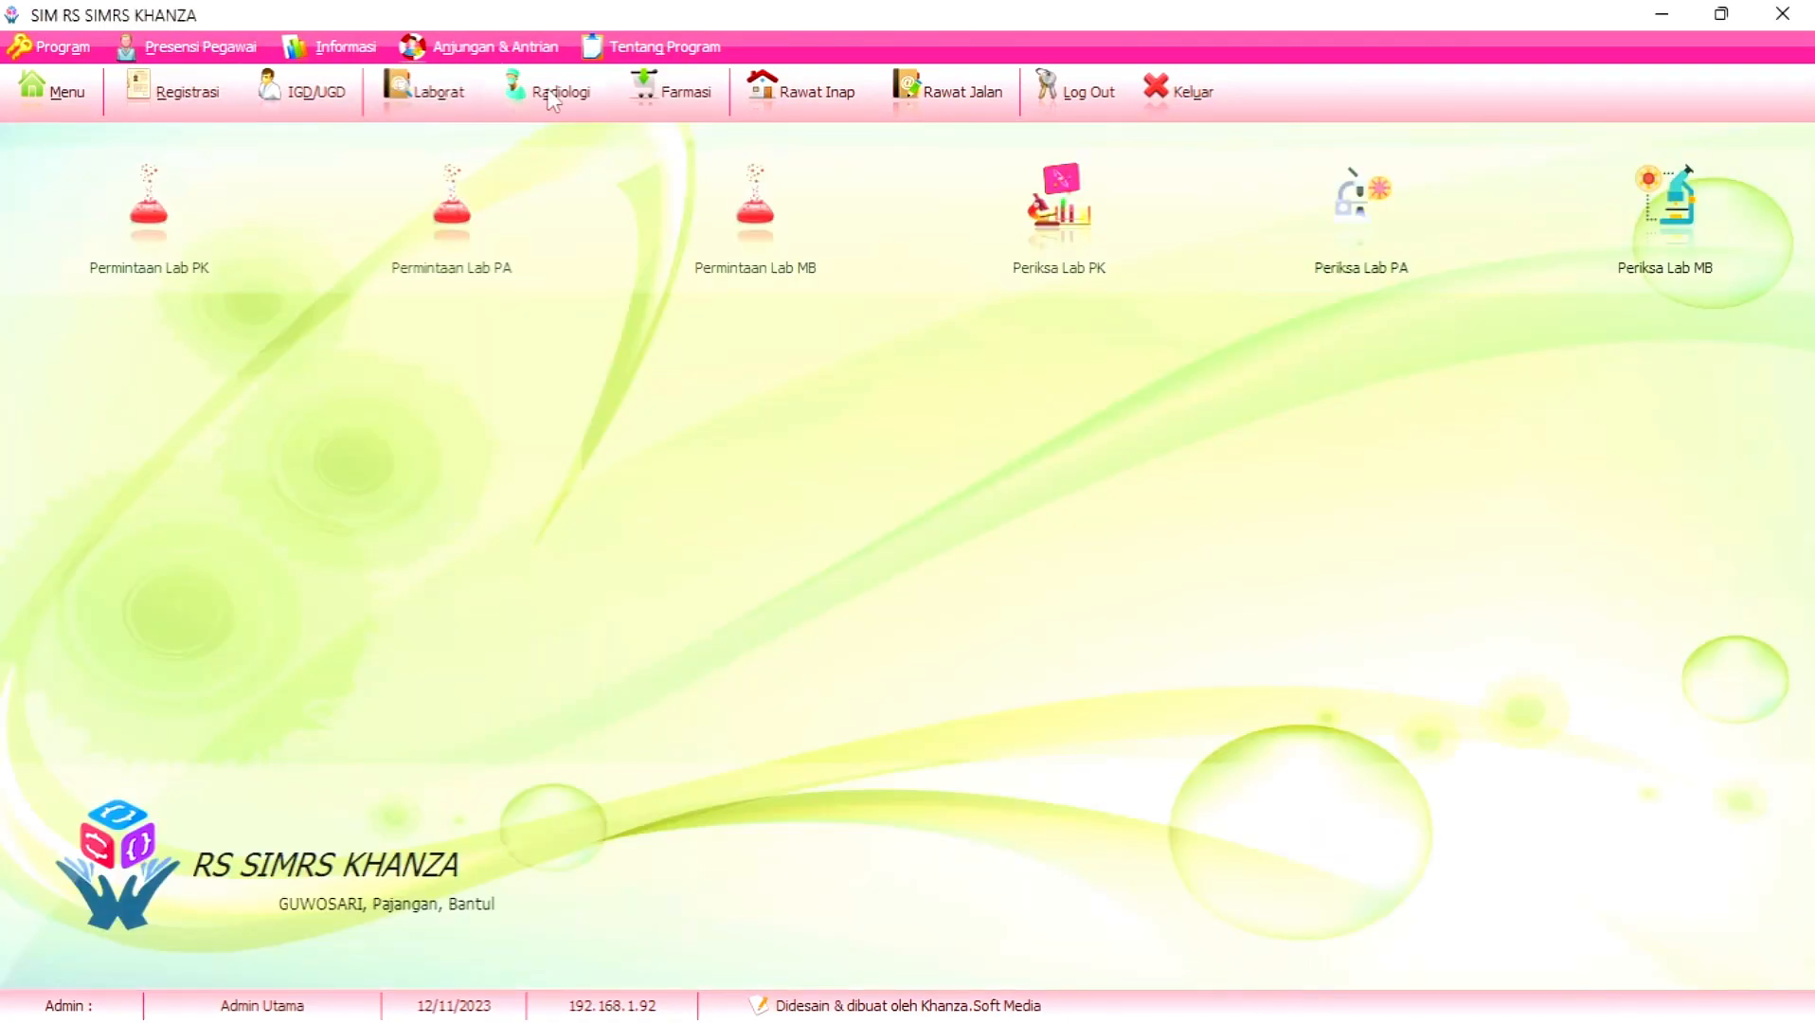
click(521, 112)
click(632, 57)
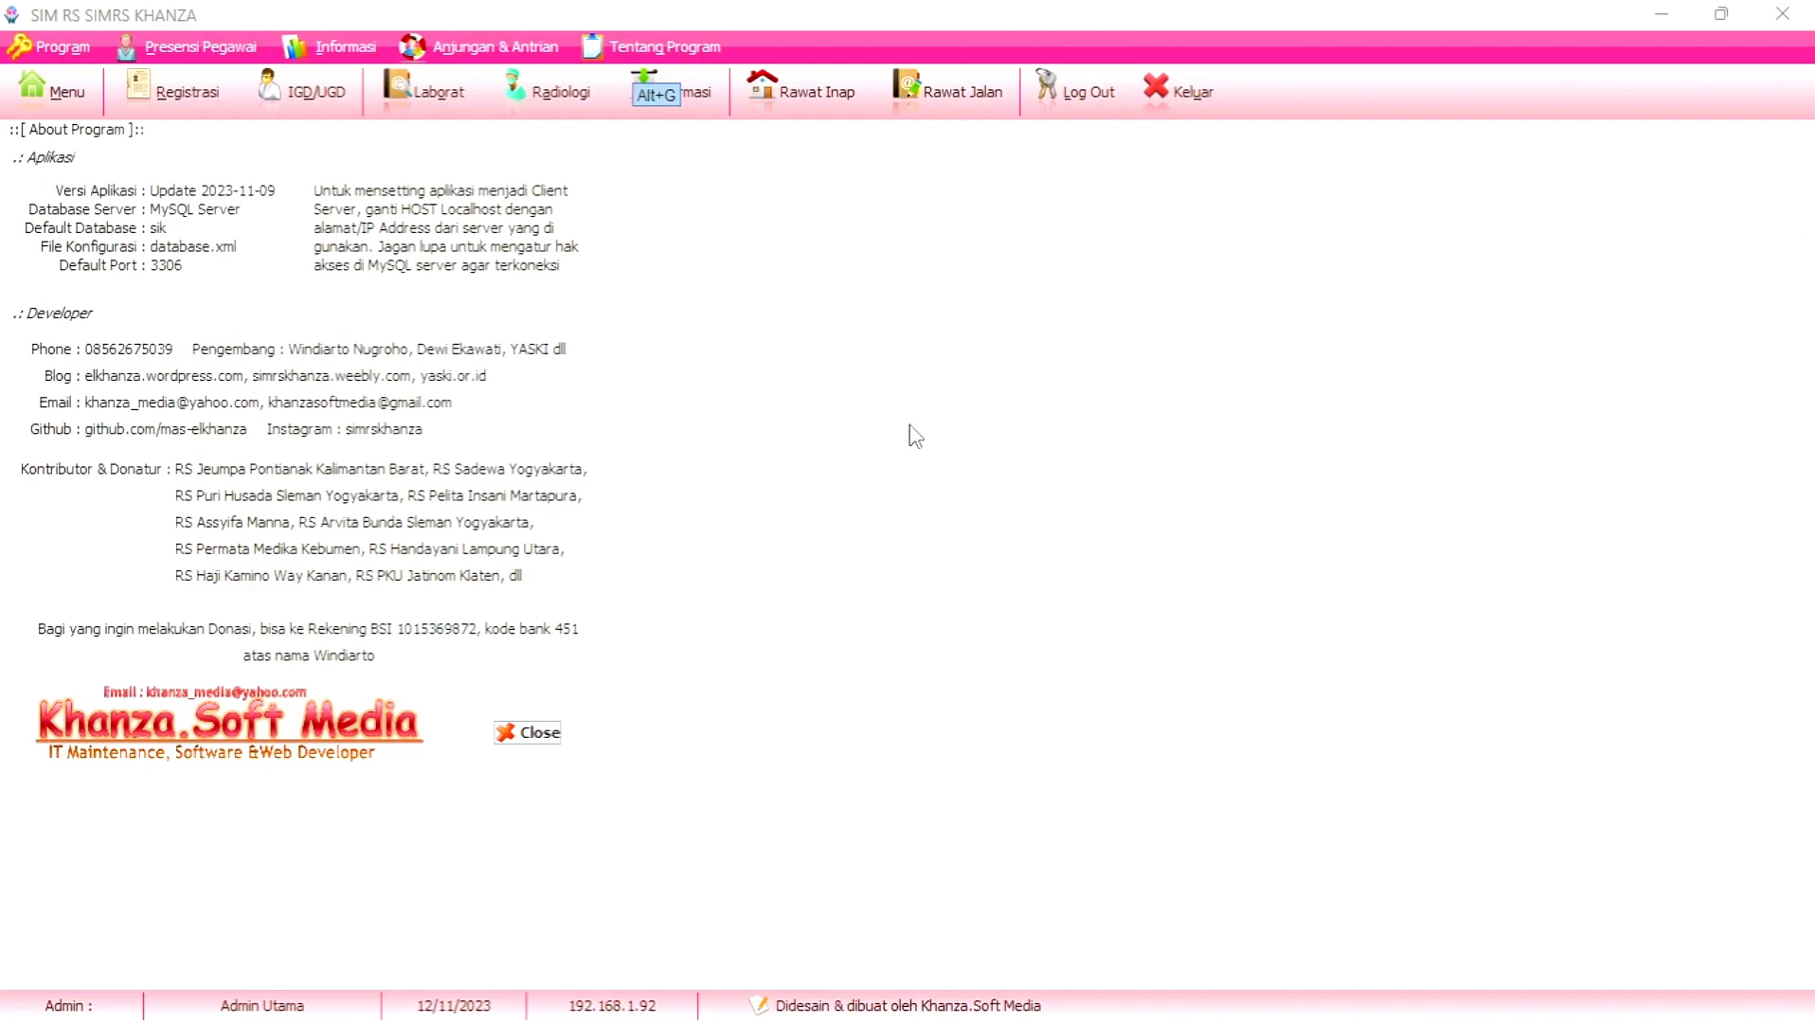
click(528, 738)
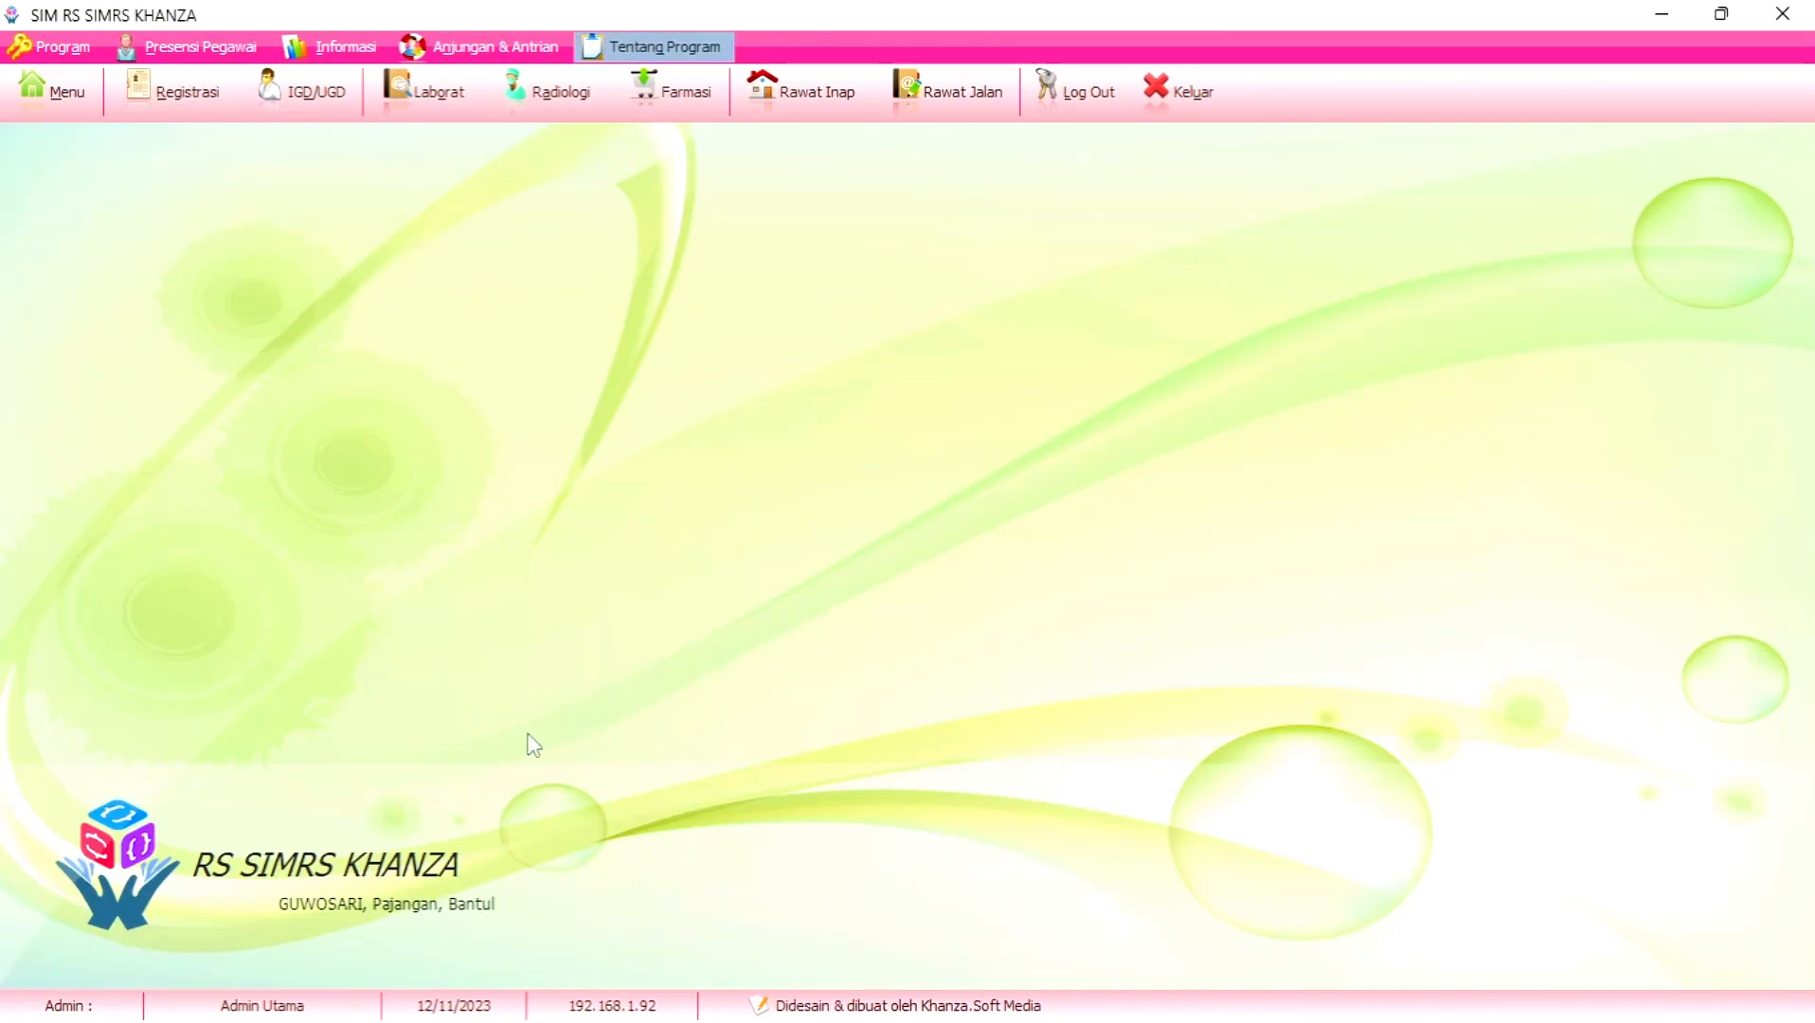